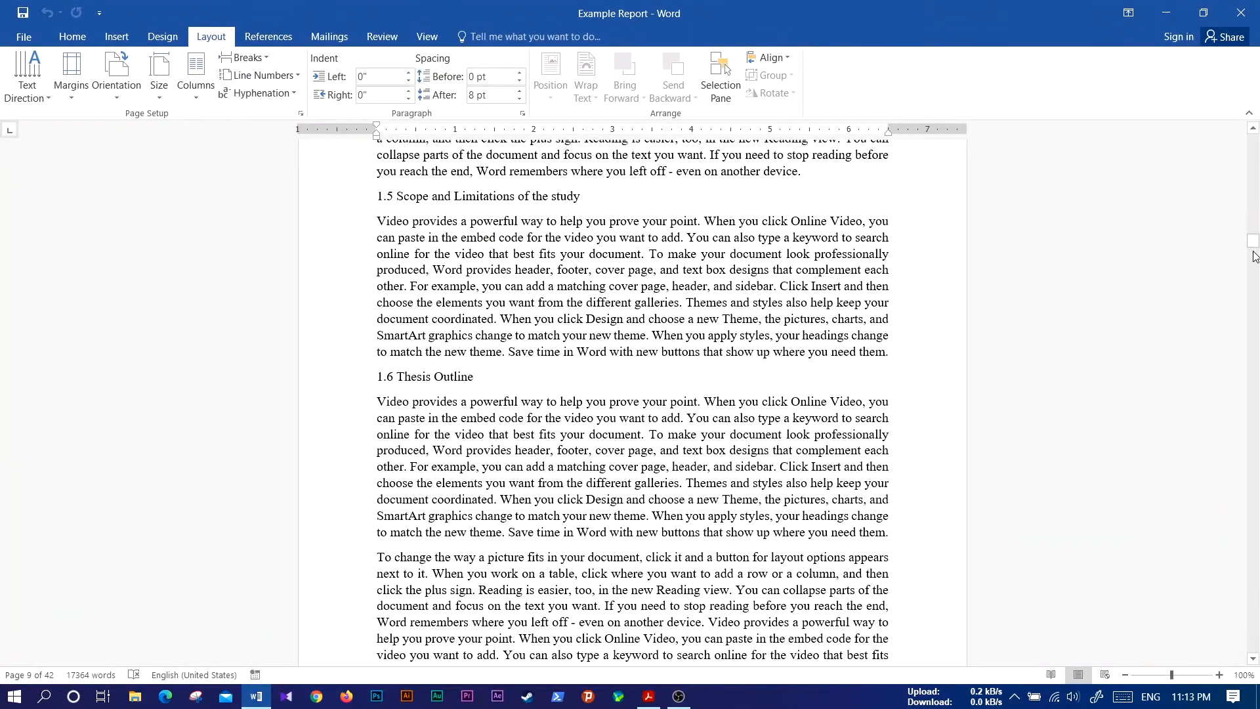
# - Review the report's opening pages and check the margin requirements in the Report guidlines PDF in Adobe Acrobat Reader, returning to Word
pyautogui.moveTo(1254, 245); pyautogui.dragTo(1253, 136)
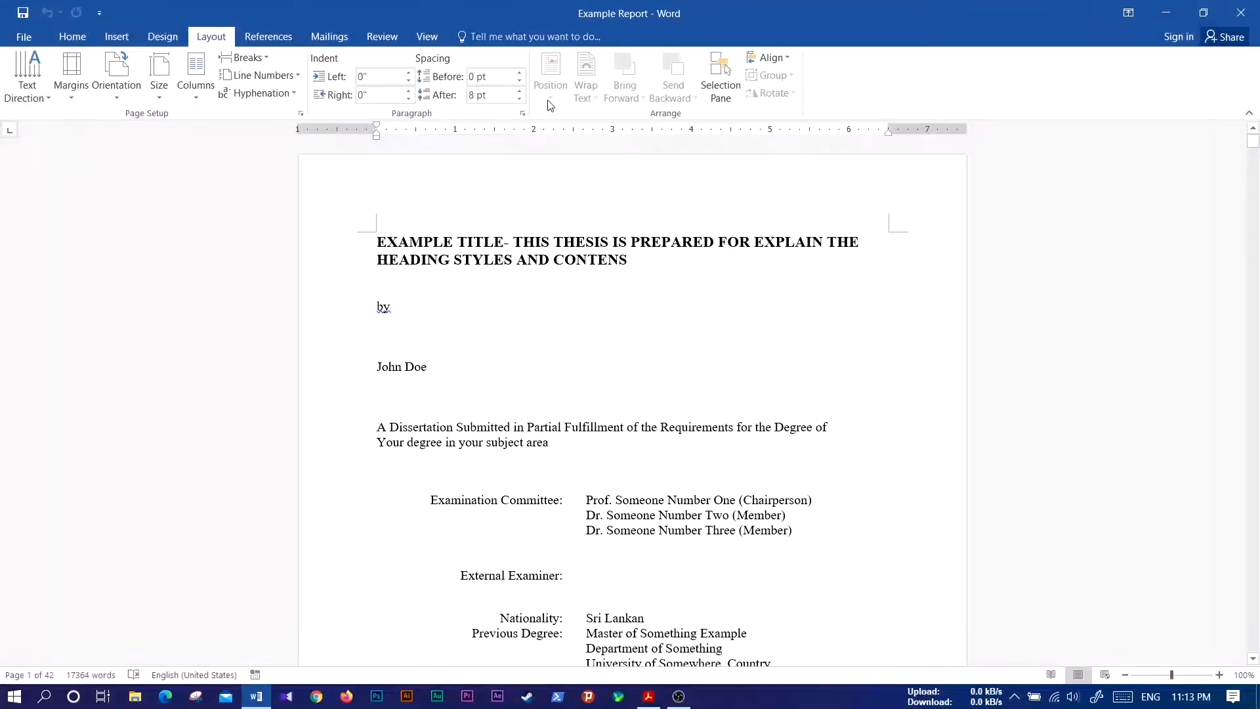
pyautogui.scroll(-9, 561, 443)
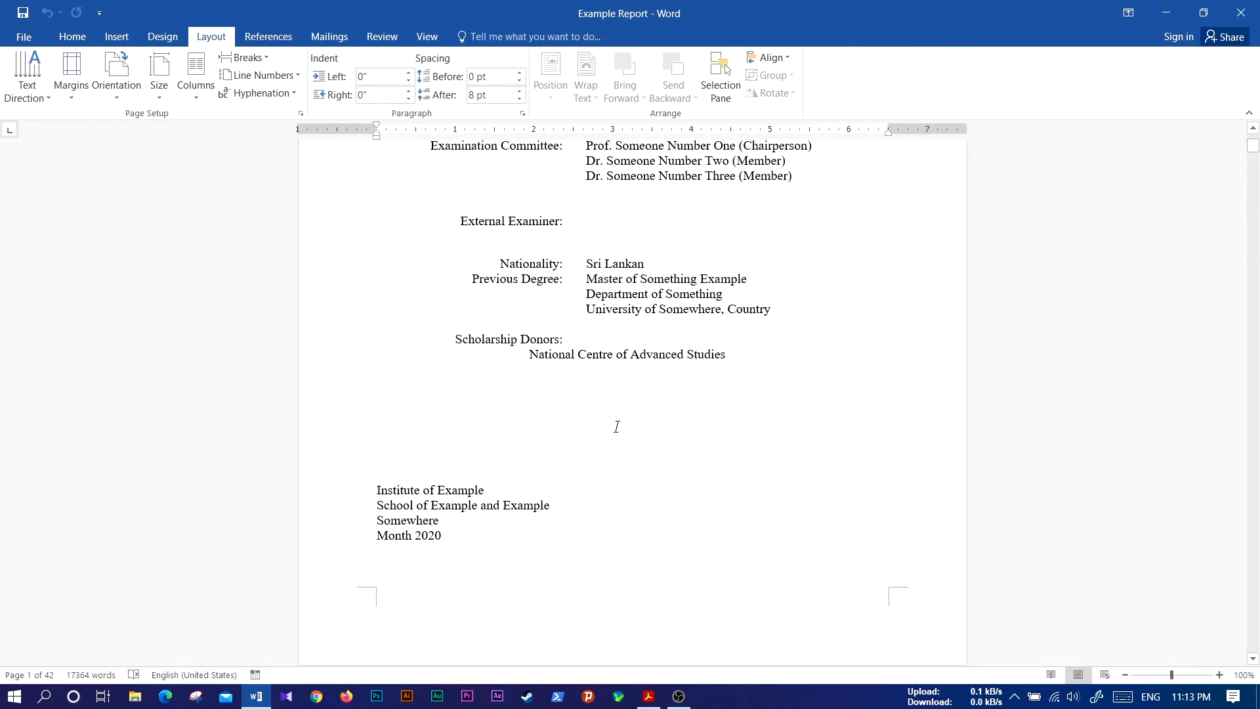
pyautogui.scroll(-10, 617, 427)
pyautogui.scroll(-3, 616, 428)
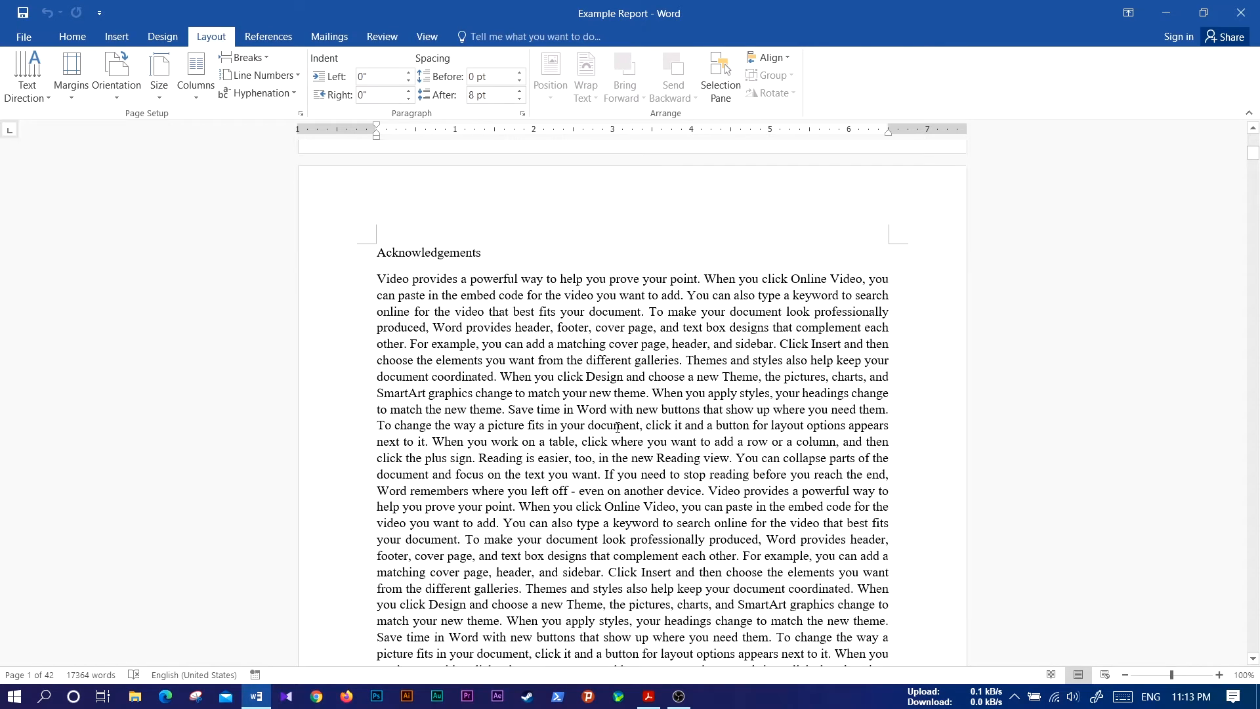
pyautogui.scroll(20, 614, 408)
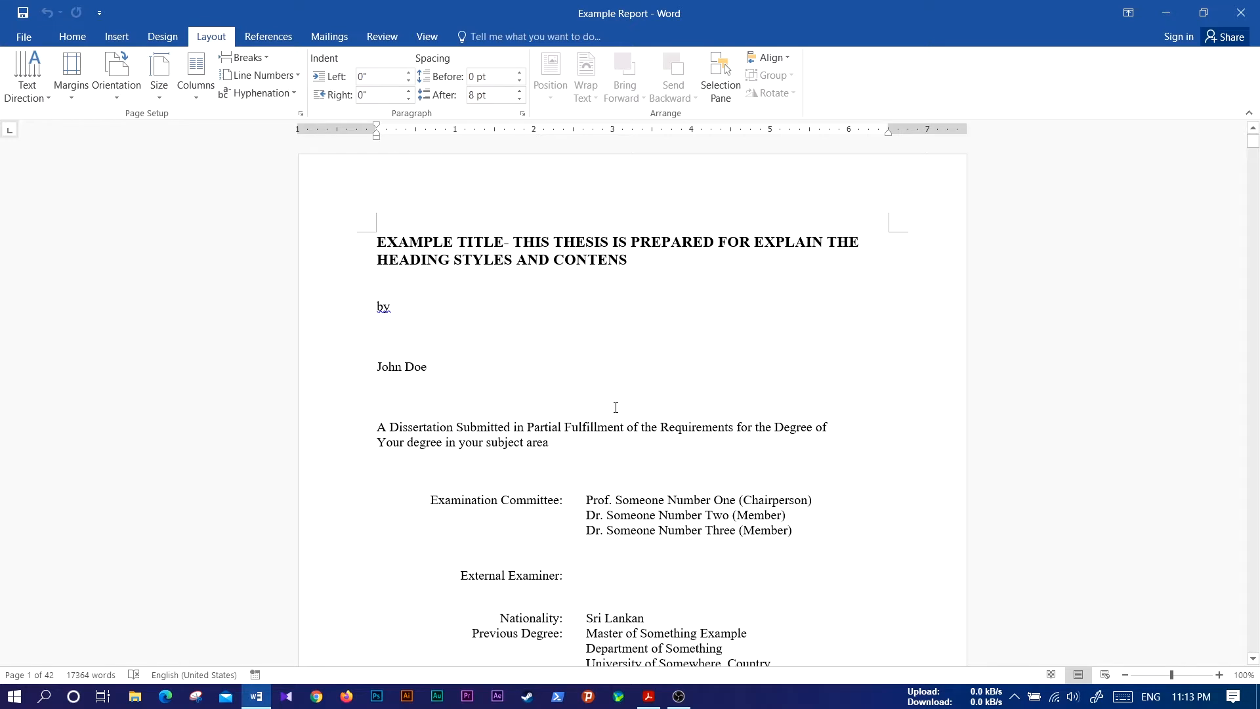
pyautogui.click(652, 697)
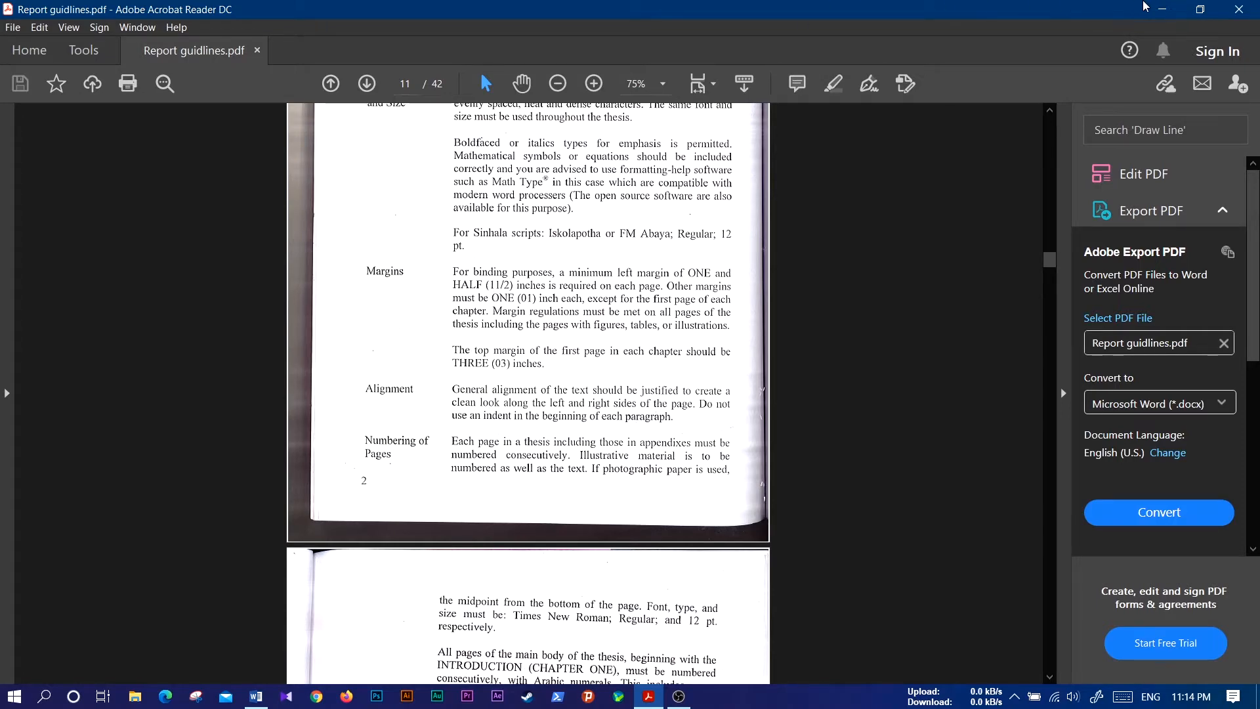
pyautogui.click(1153, 7)
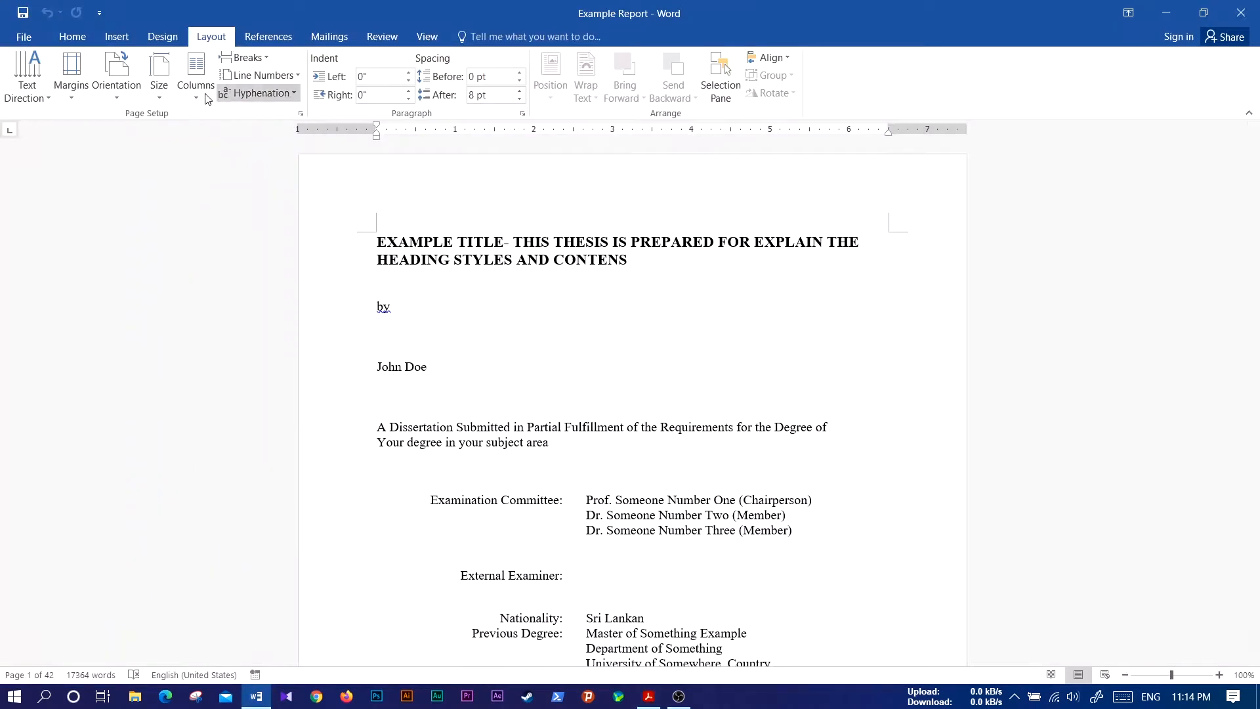
# - Set a custom left margin of 1.5 inches for the whole document, keeping the Normal preset's other margins
pyautogui.click(74, 100)
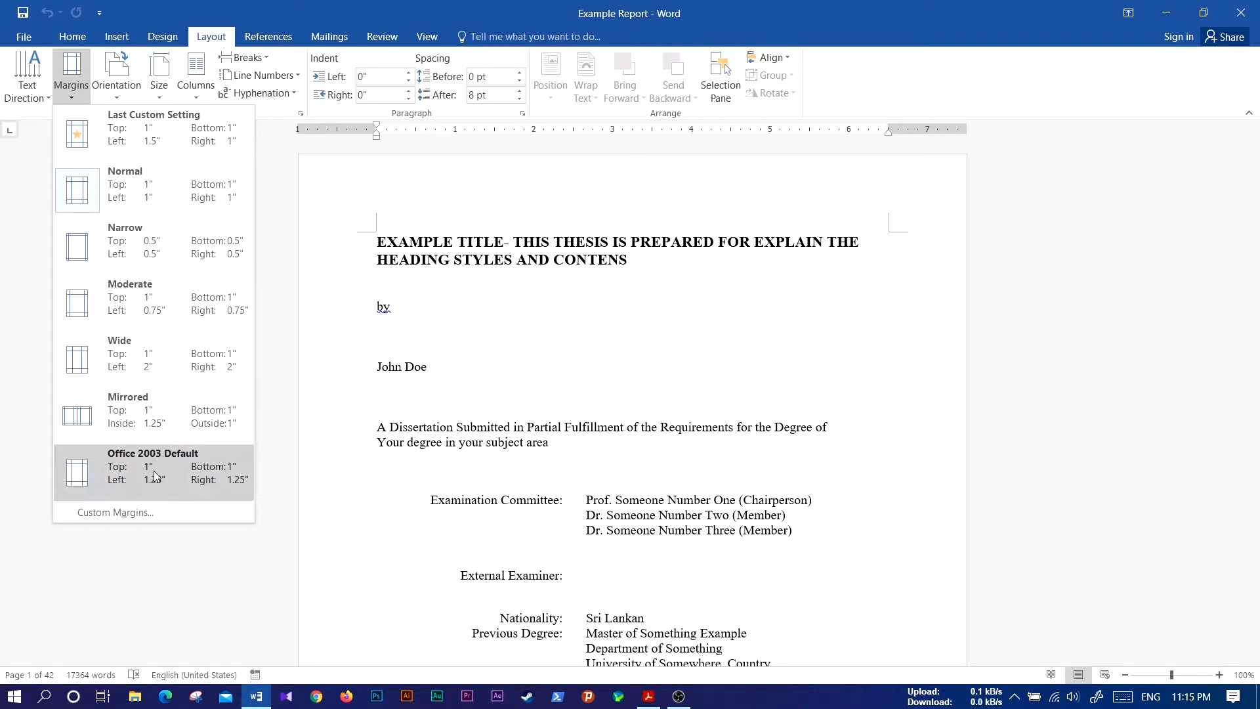
pyautogui.click(123, 190)
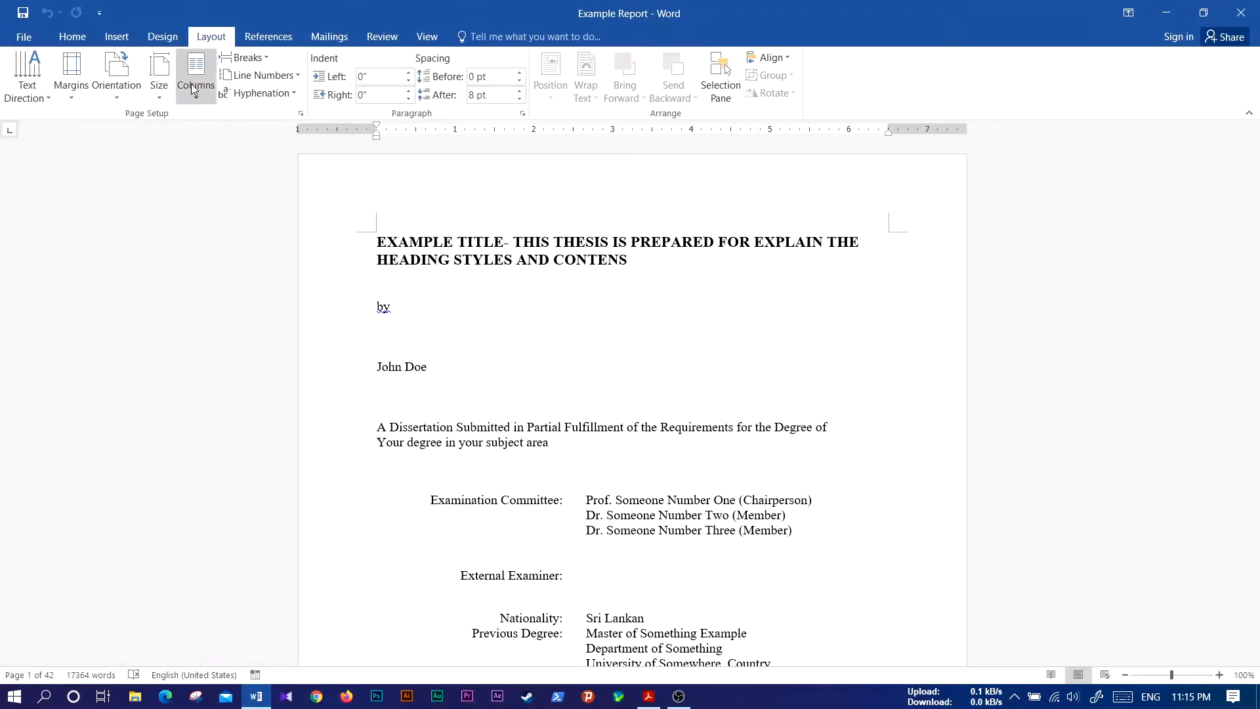
pyautogui.click(75, 93)
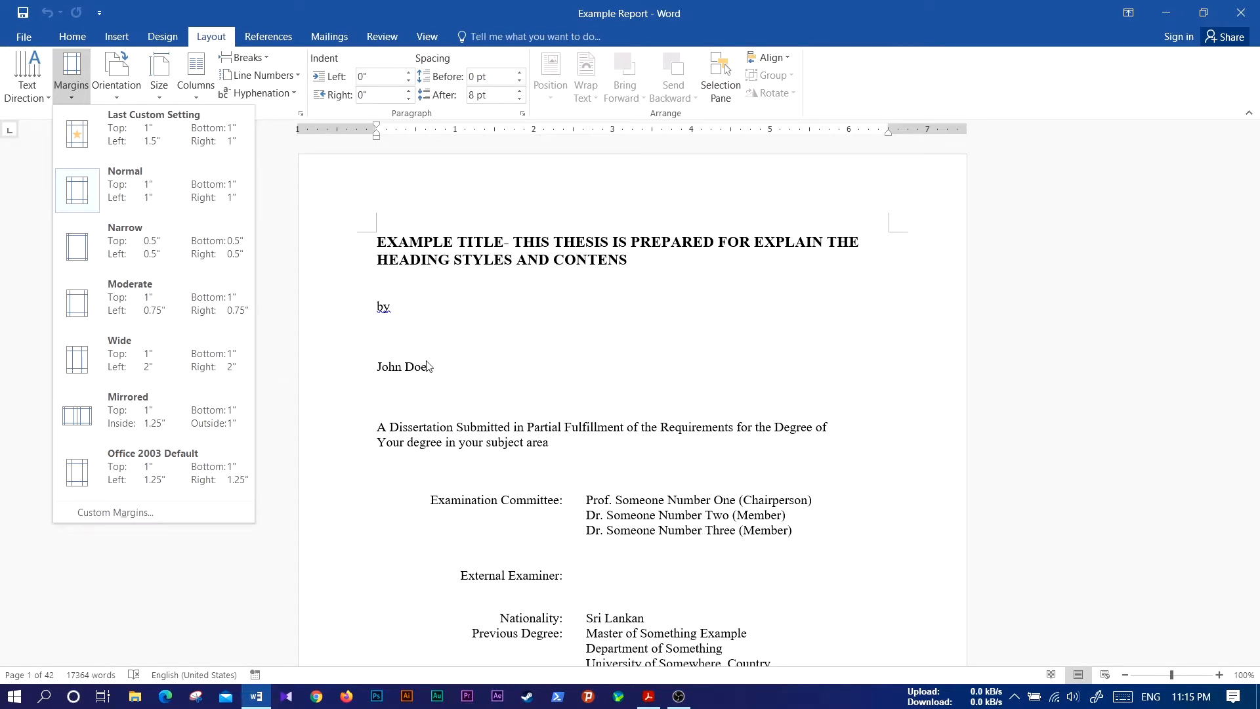
pyautogui.click(150, 509)
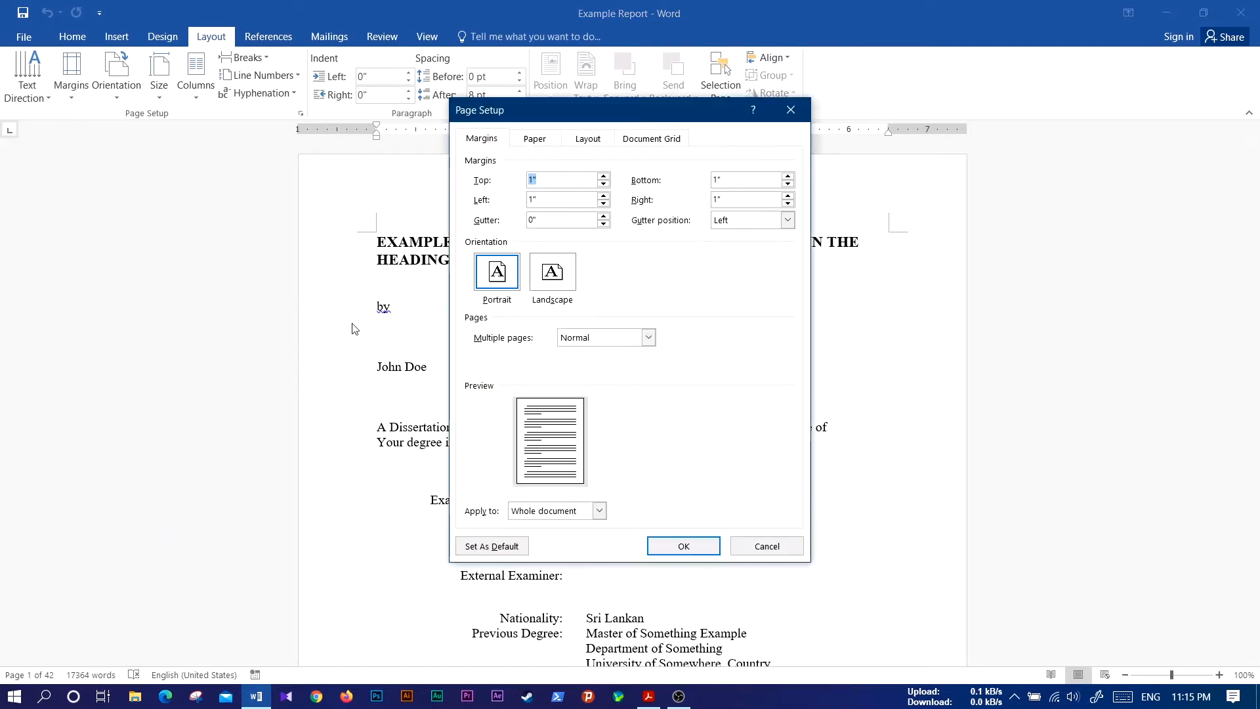
pyautogui.click(604, 196)
pyautogui.click(603, 195)
pyautogui.click(603, 196)
pyautogui.click(603, 195)
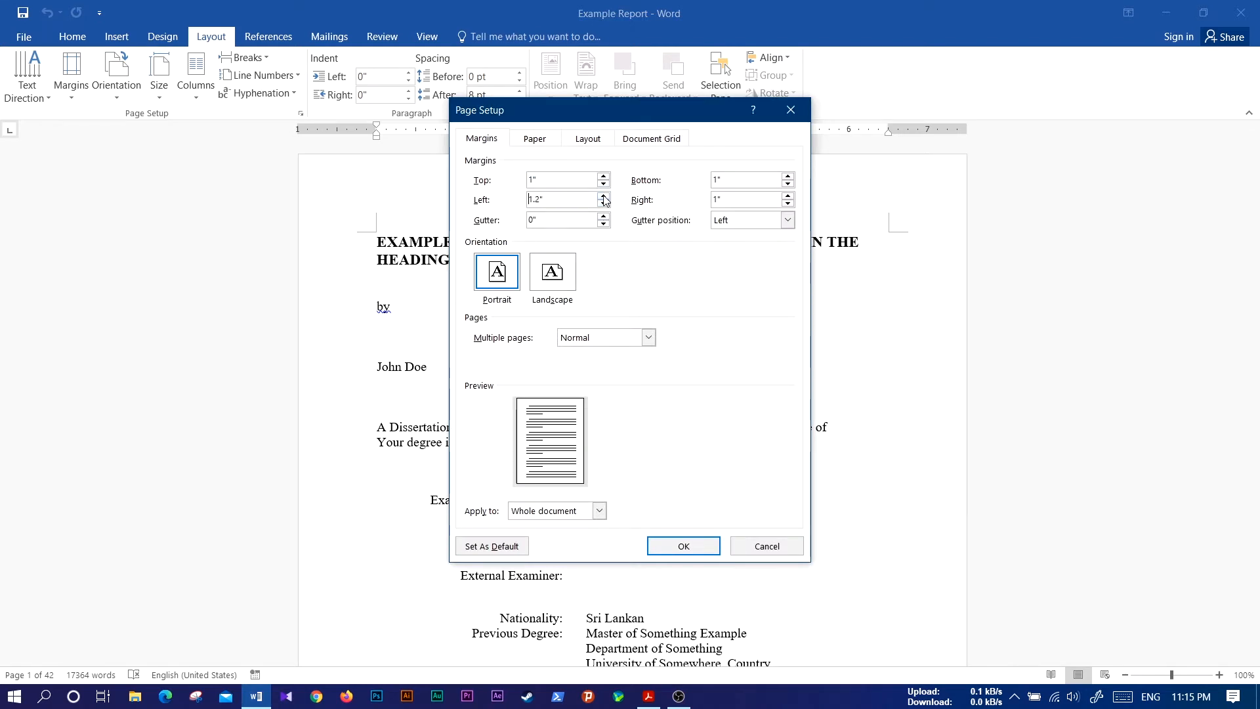
pyautogui.click(603, 196)
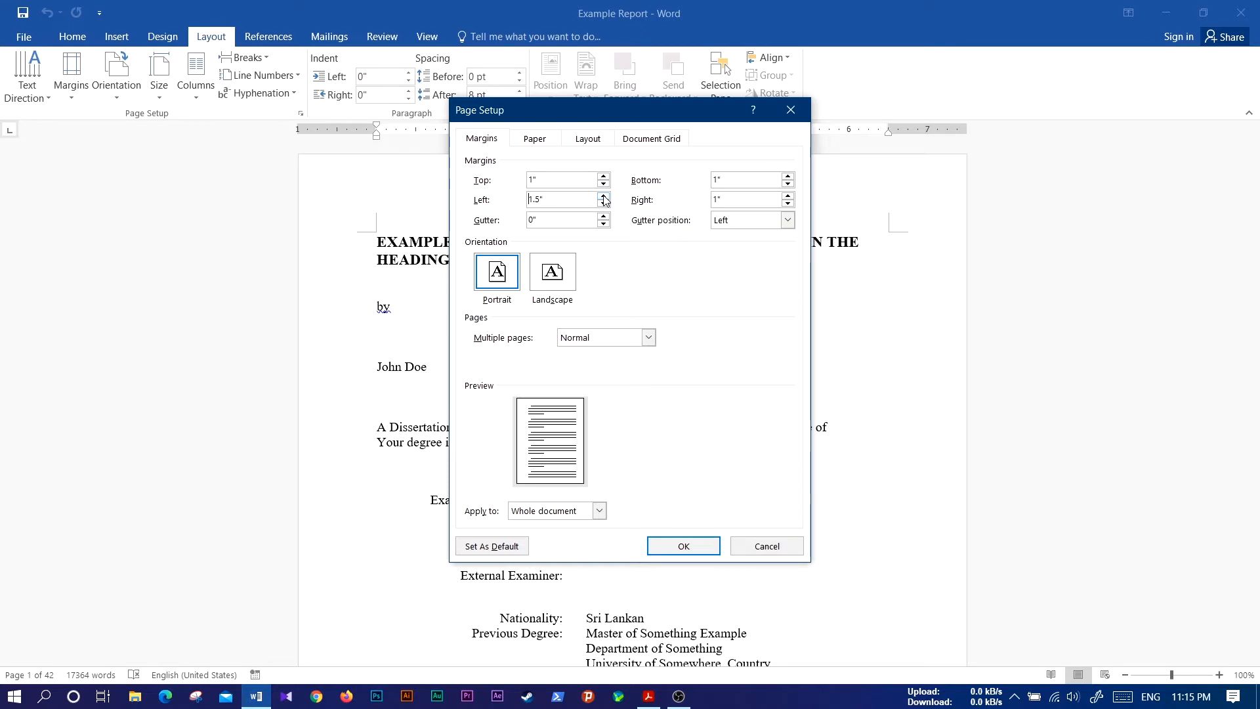
pyautogui.click(683, 546)
# - Check the margins across the opening pages and undo the left margin change
pyautogui.scroll(-8, 700, 542)
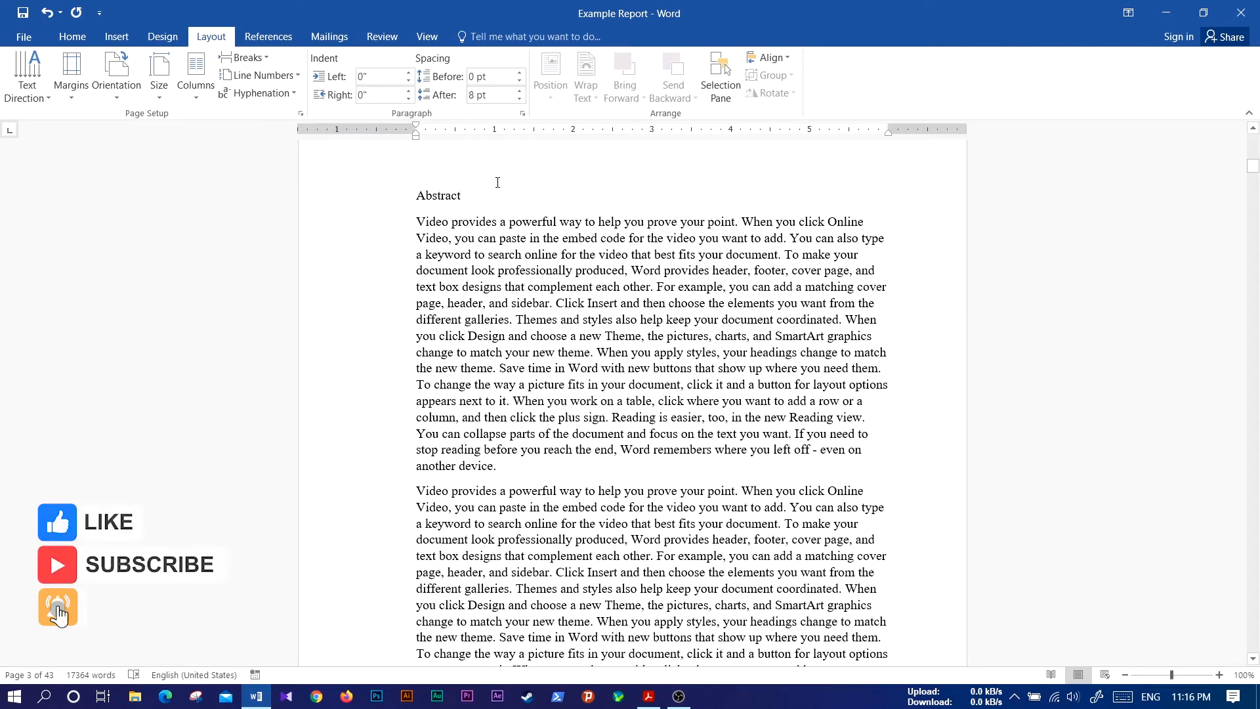
pyautogui.scroll(10, 566, 385)
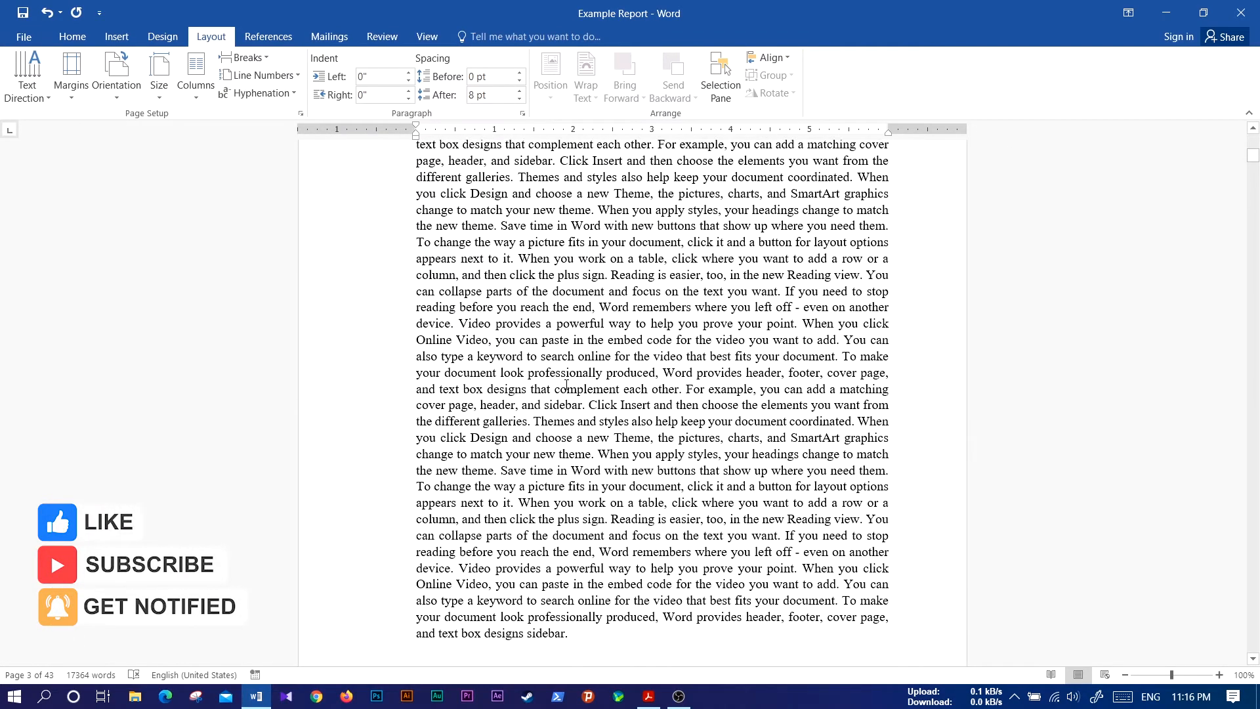
pyautogui.scroll(10, 566, 385)
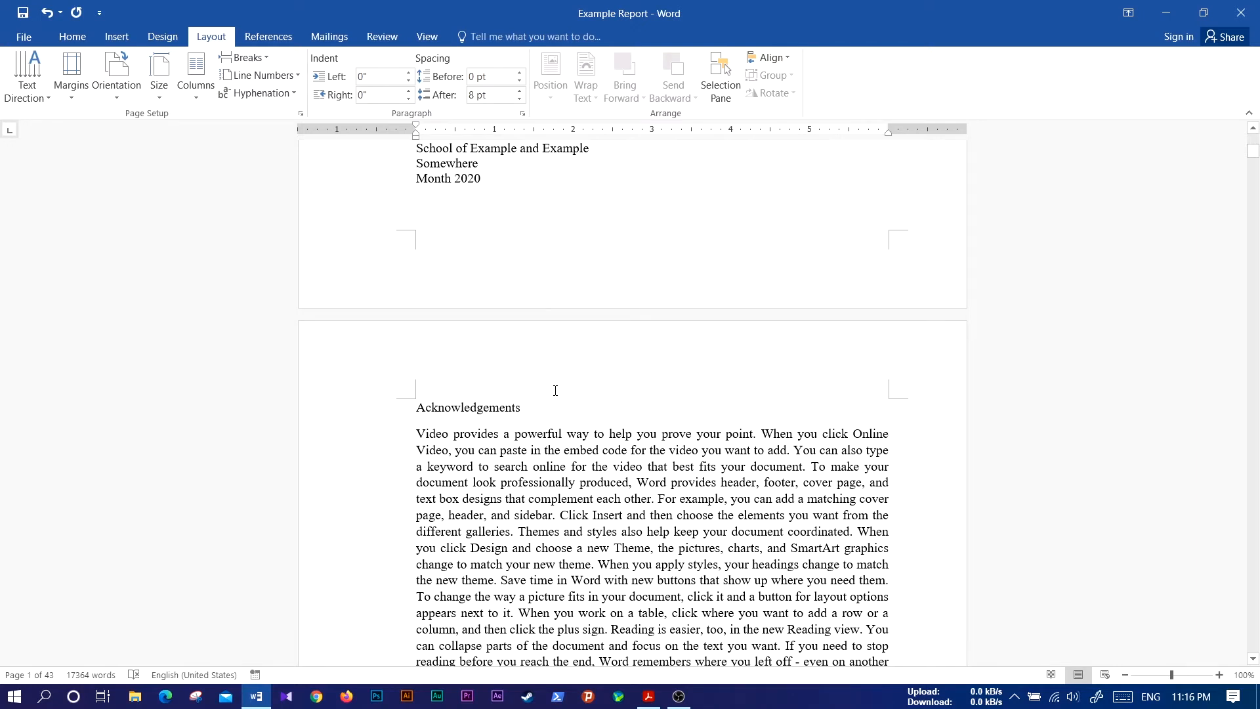
pyautogui.hotkey('ctrl', 'z')
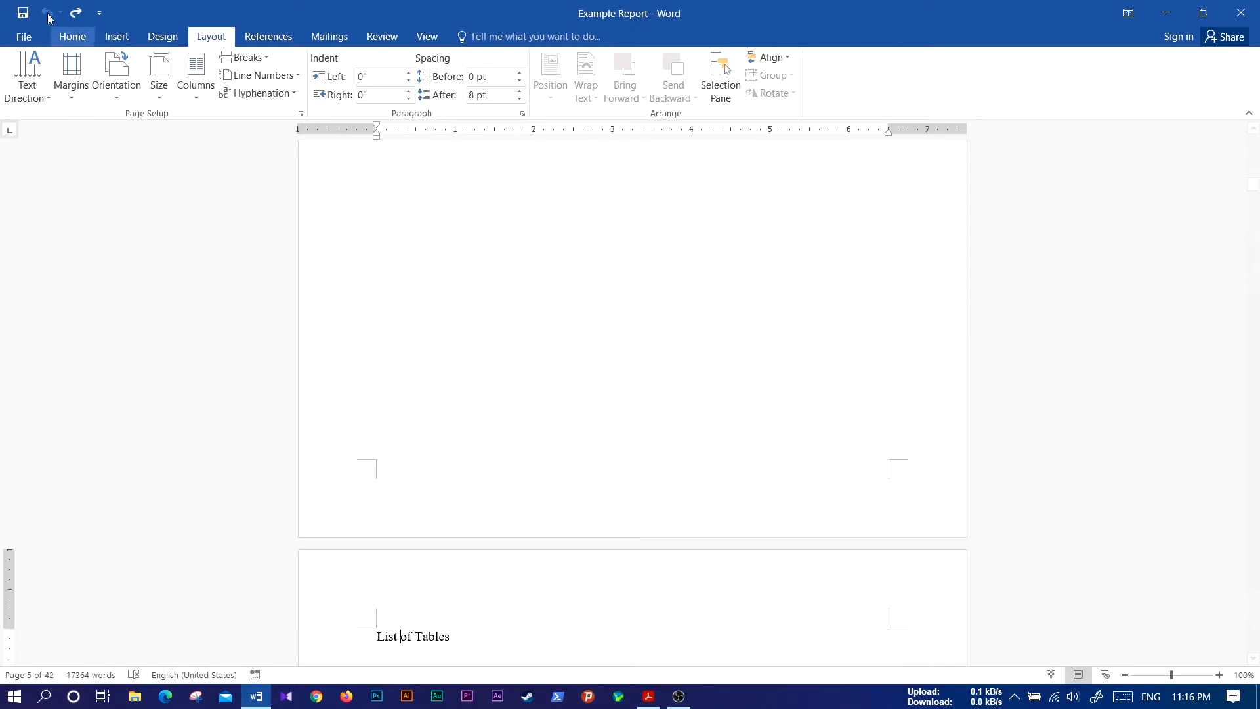
pyautogui.scroll(12, 497, 388)
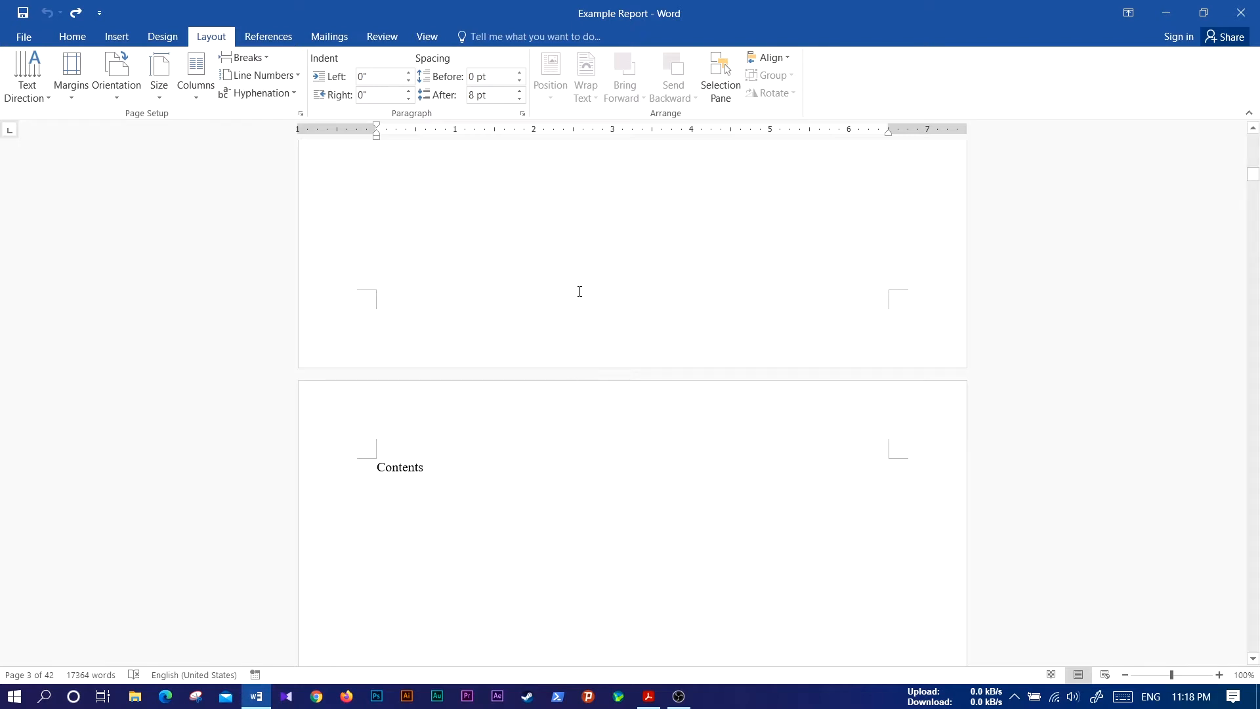
# - Choose Centimeters as the measurement unit in Word's advanced display options
pyautogui.click(20, 36)
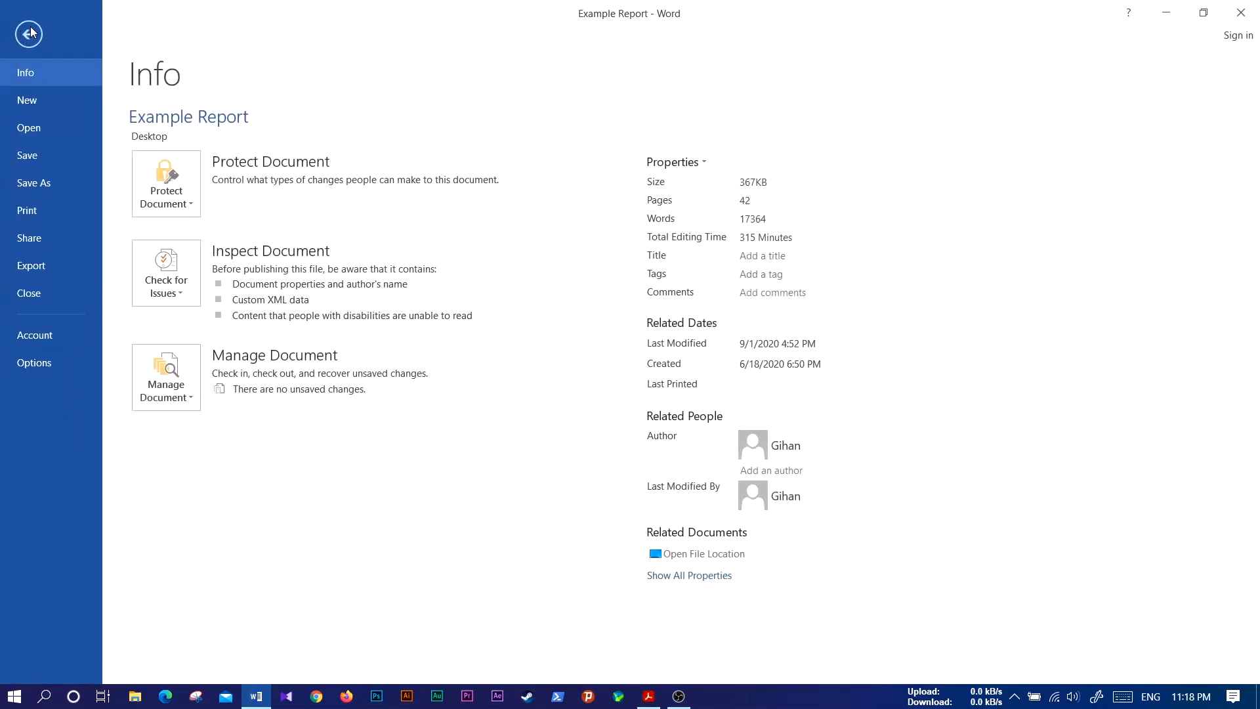
pyautogui.click(35, 367)
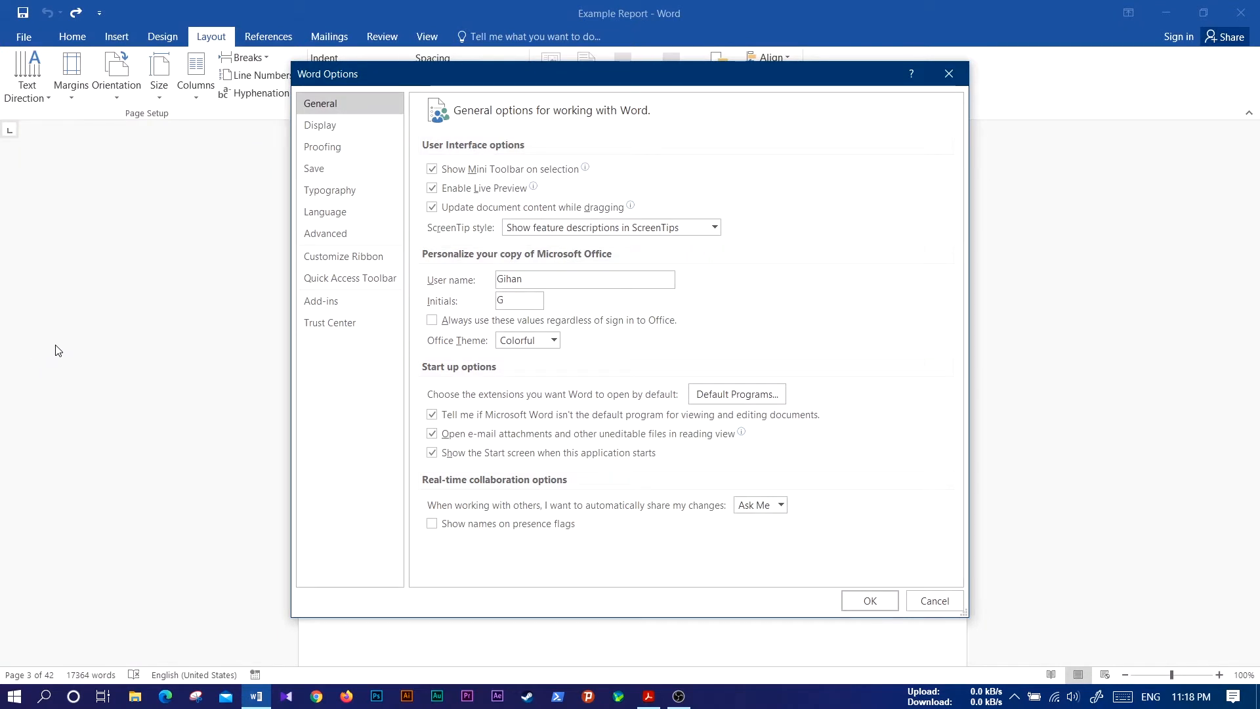
pyautogui.click(334, 237)
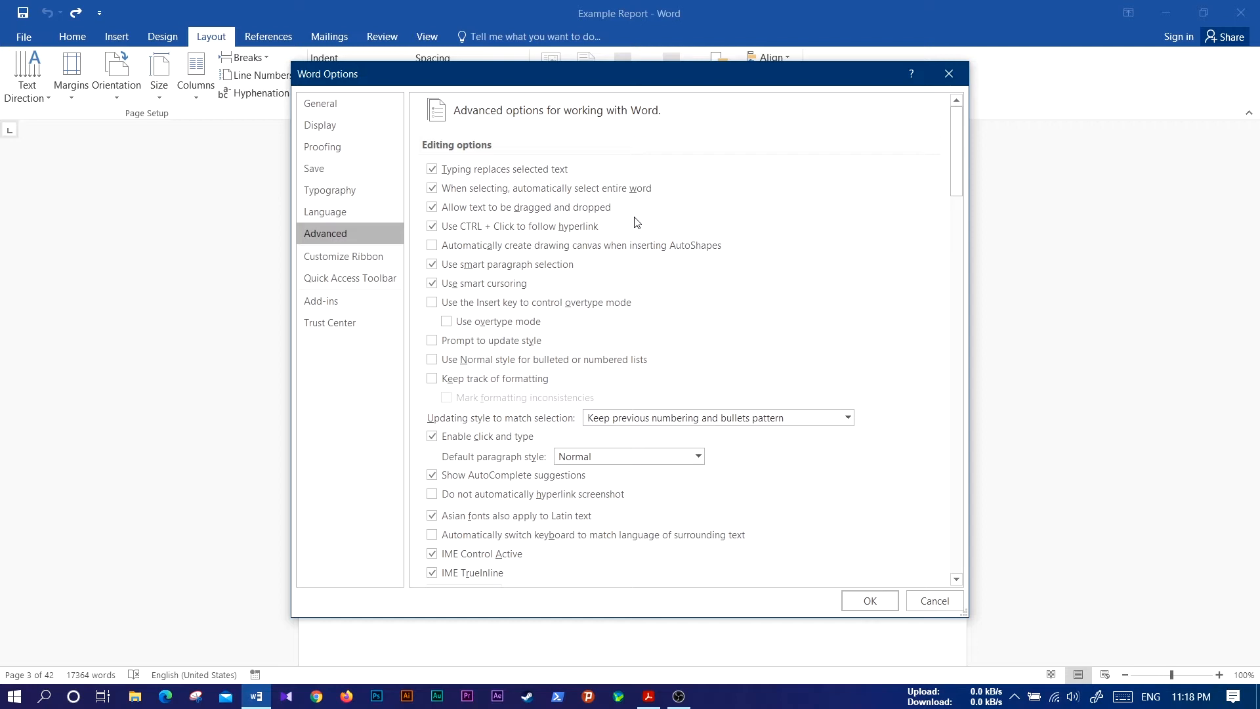
pyautogui.scroll(-6, 636, 220)
pyautogui.scroll(-8, 636, 222)
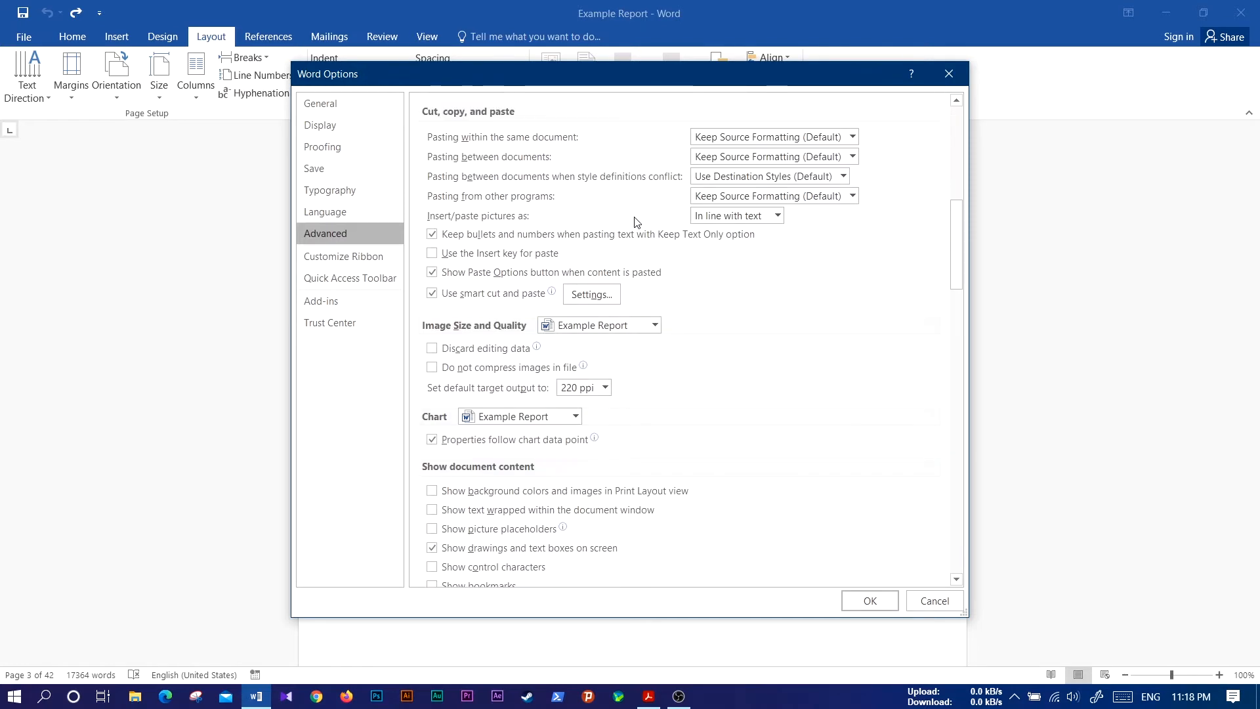
pyautogui.scroll(-5, 588, 226)
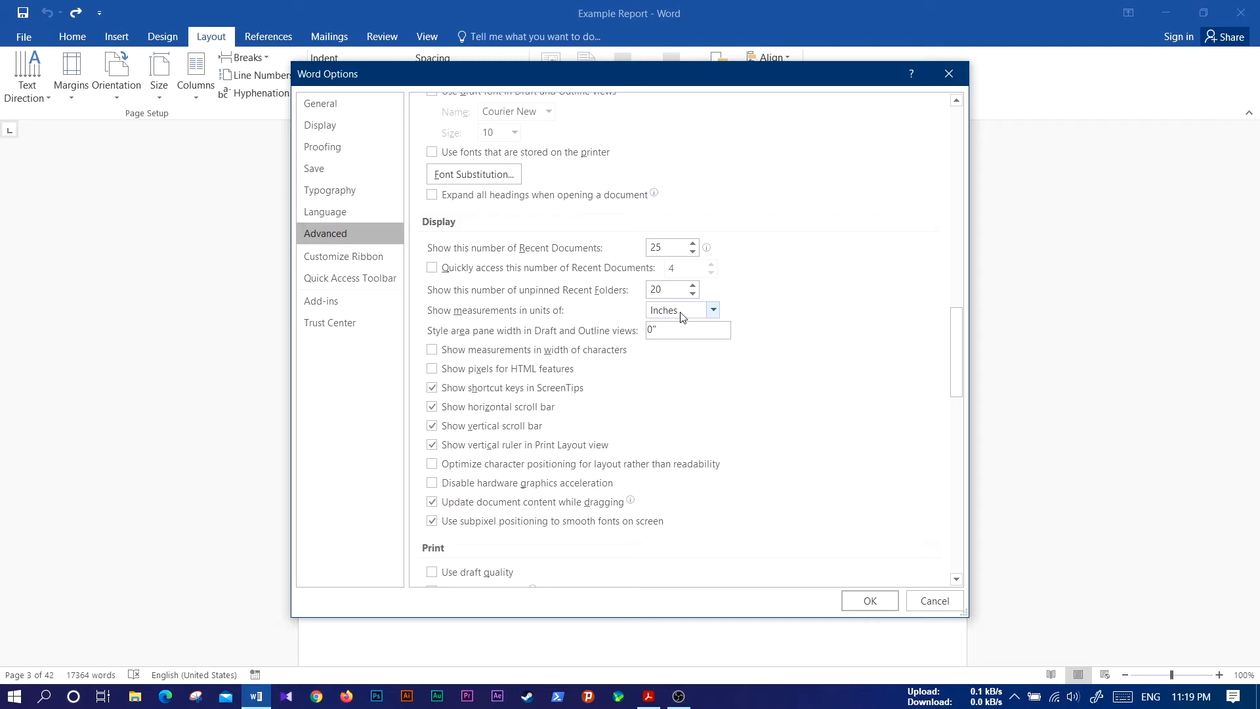
pyautogui.click(714, 311)
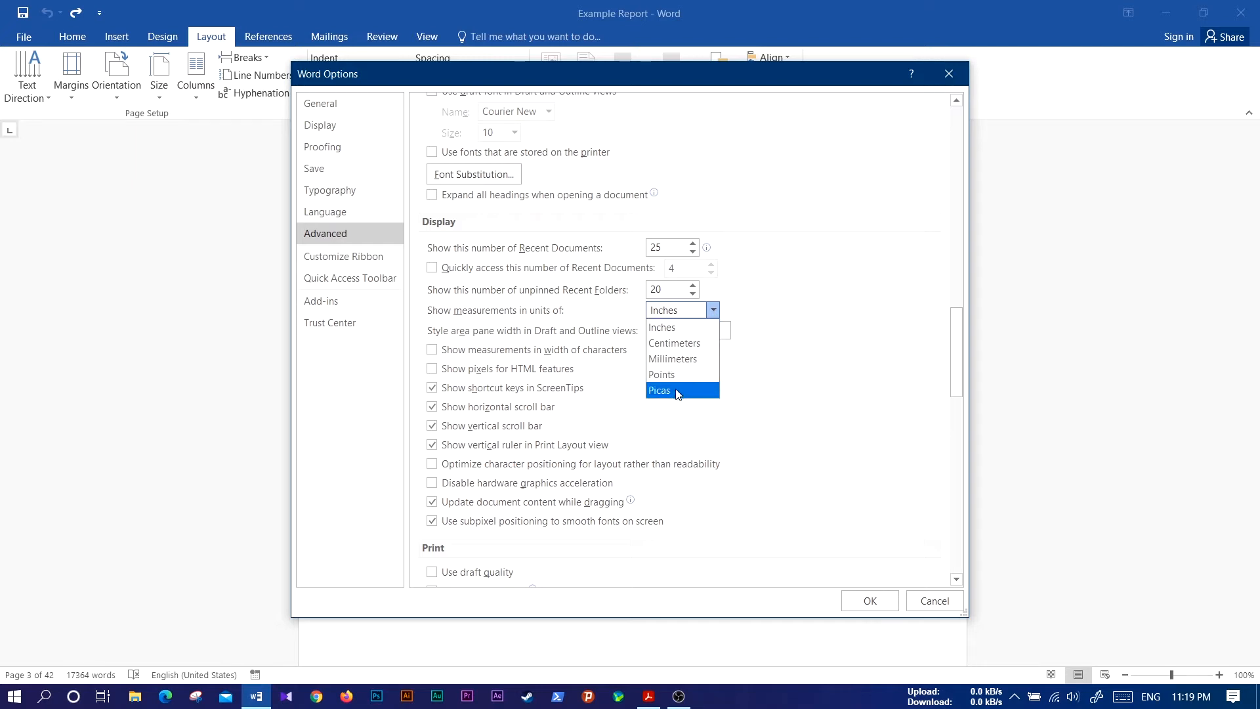
pyautogui.click(683, 348)
# - Try Millimeters, Points and Picas as the unit for showing measurements
pyautogui.click(713, 311)
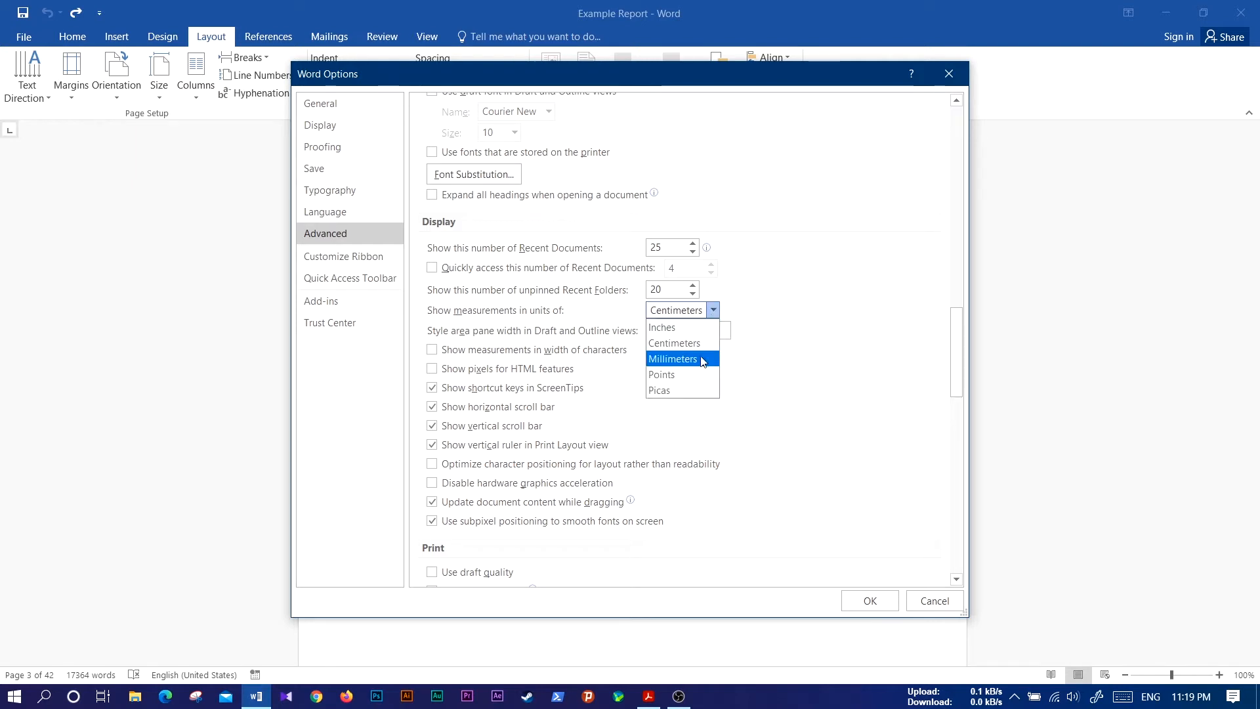
pyautogui.click(698, 359)
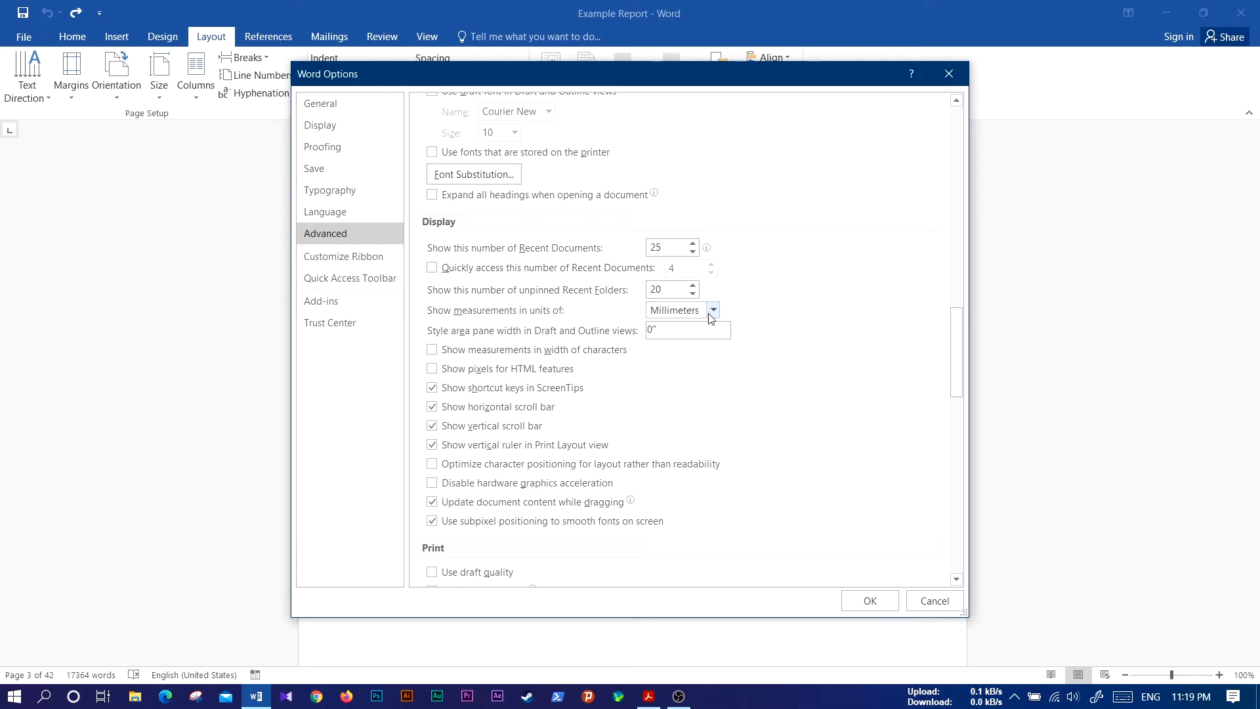
pyautogui.click(713, 312)
pyautogui.click(697, 372)
pyautogui.click(713, 312)
pyautogui.click(698, 393)
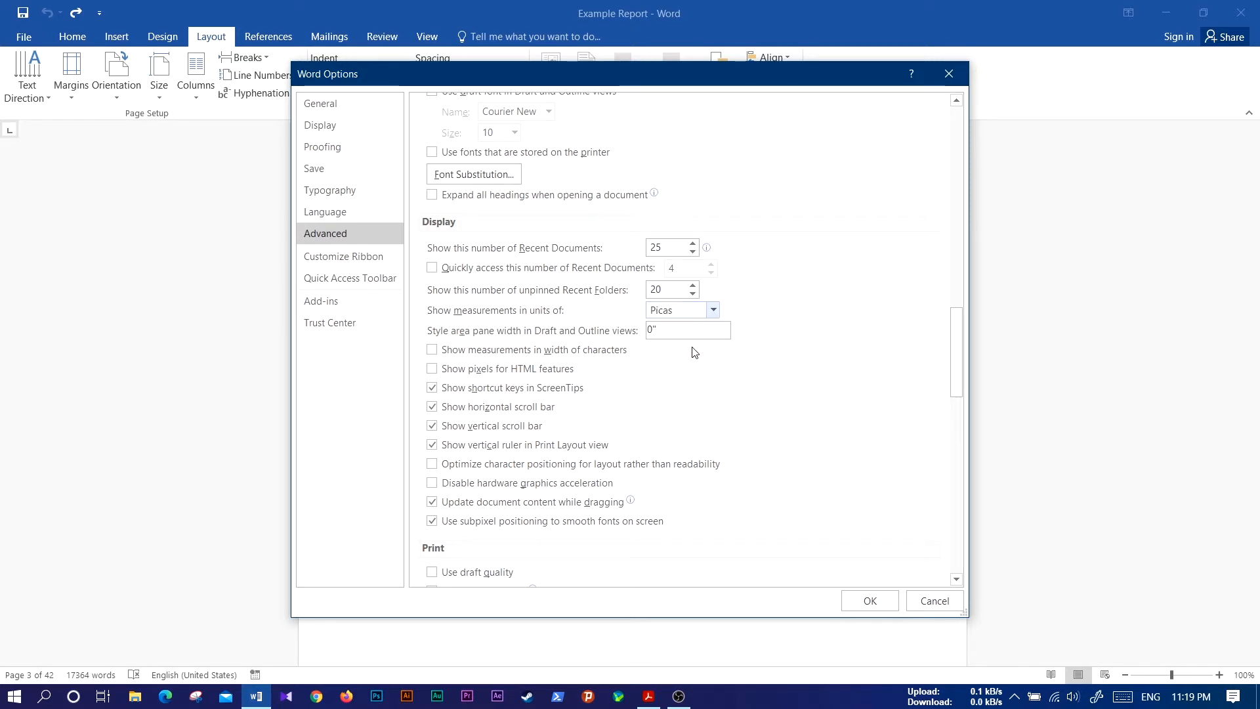
# - Switch the measurement unit back to Centimeters and apply the options
pyautogui.click(713, 310)
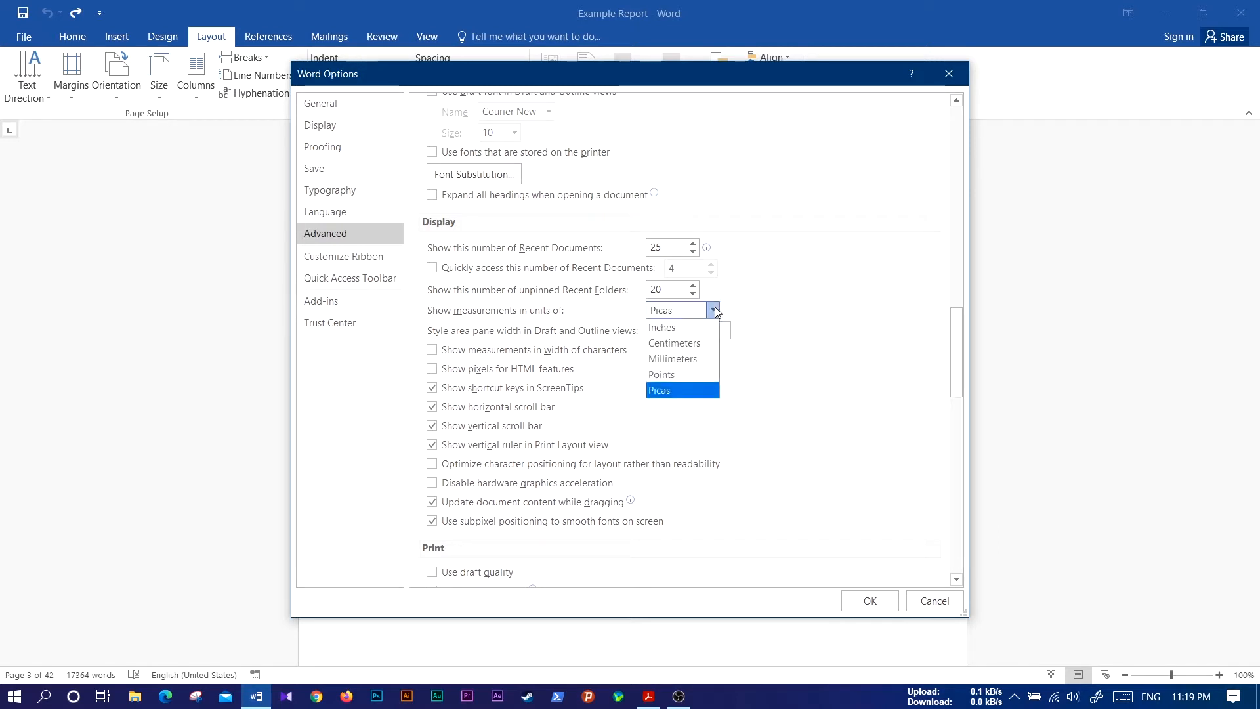
pyautogui.click(707, 344)
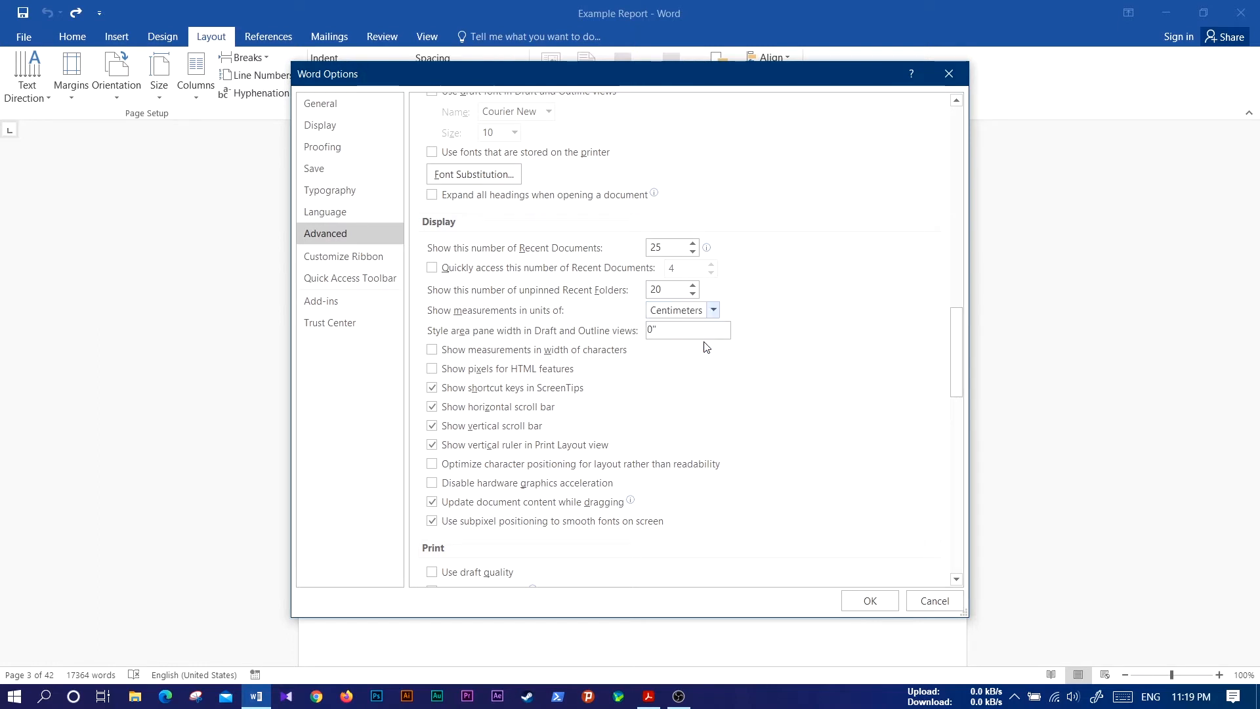
pyautogui.click(870, 601)
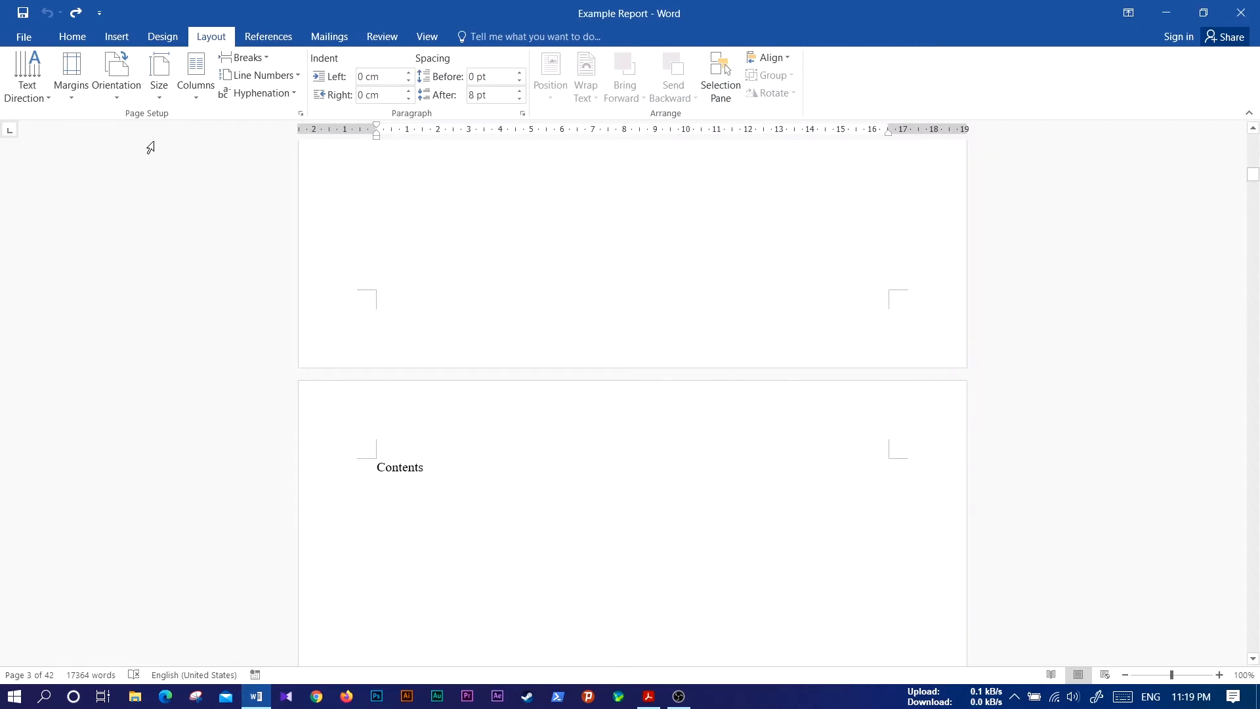
# - Set the whole document's custom left margin to 3.5 cm
pyautogui.click(76, 96)
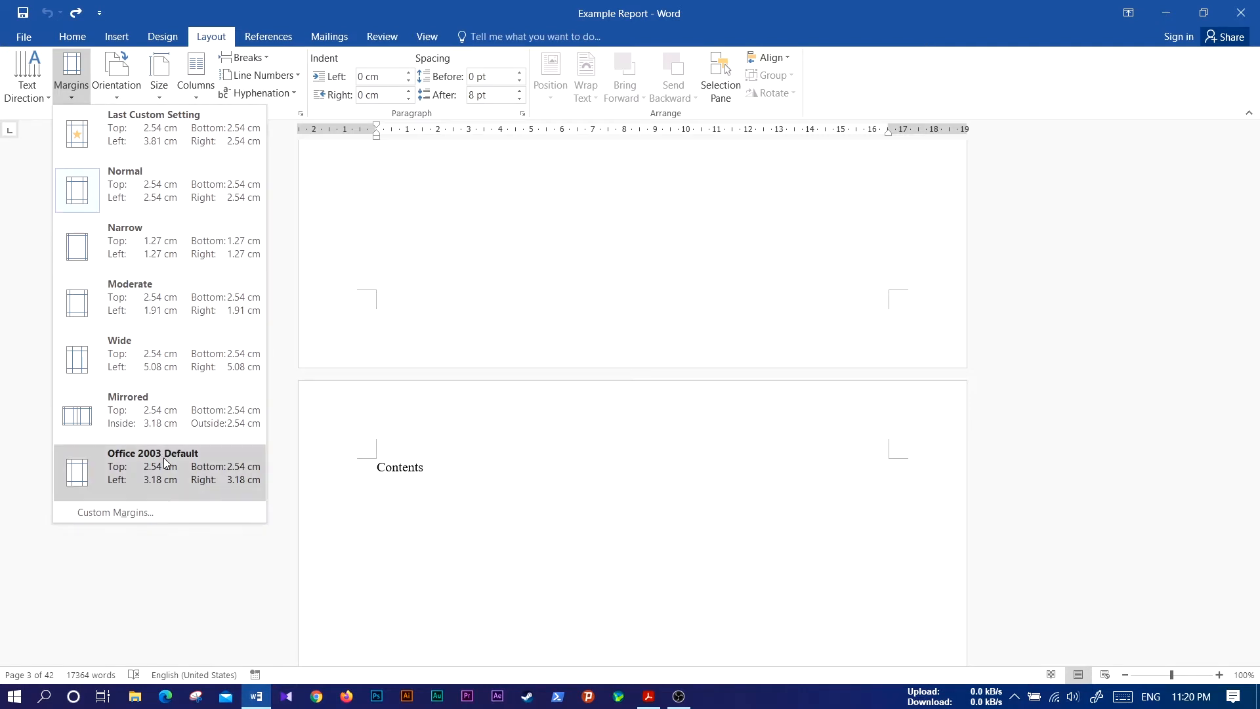
pyautogui.click(115, 512)
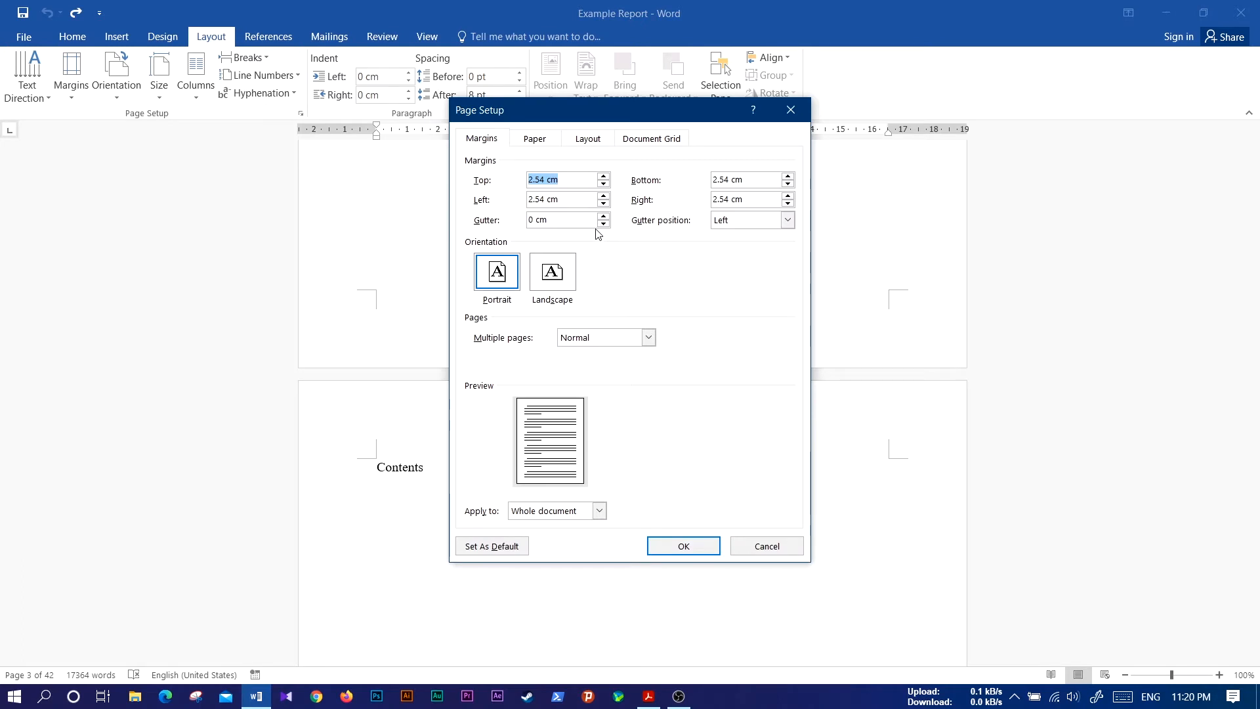
pyautogui.click(604, 196)
pyautogui.click(604, 196)
pyautogui.click(603, 196)
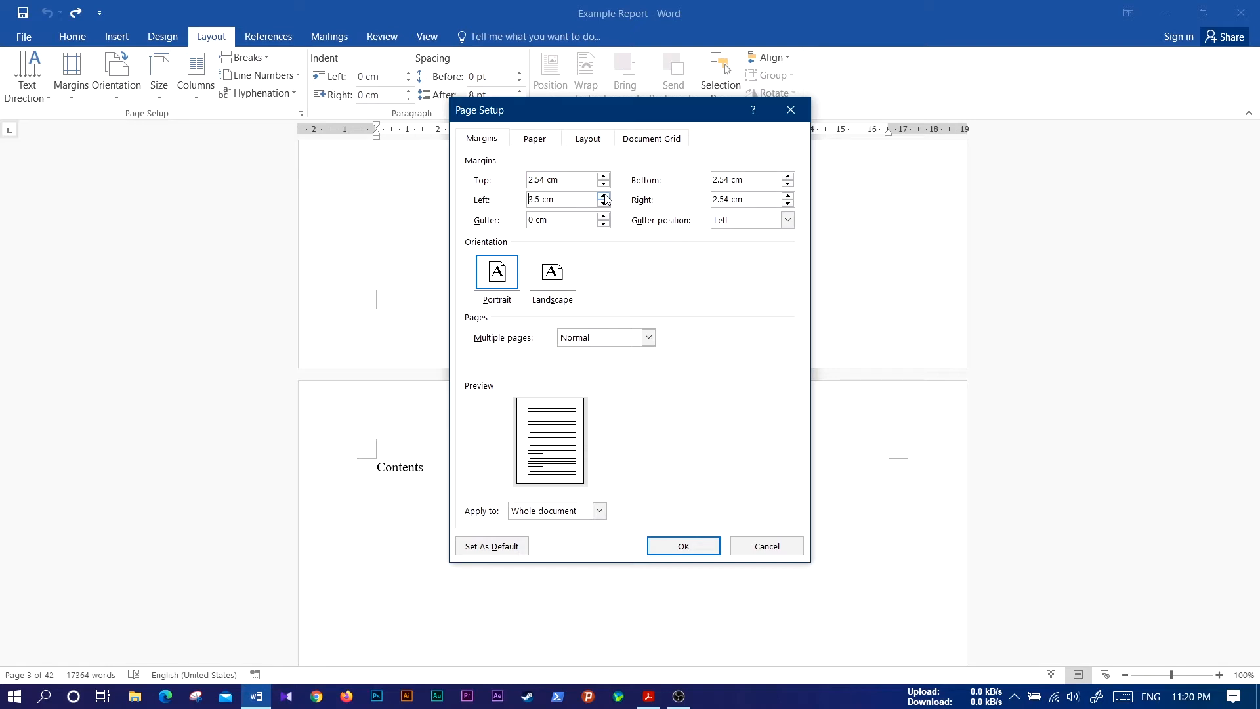
pyautogui.click(603, 203)
pyautogui.click(604, 204)
# - Set the page's top and bottom margins to 3 cm each
pyautogui.click(605, 176)
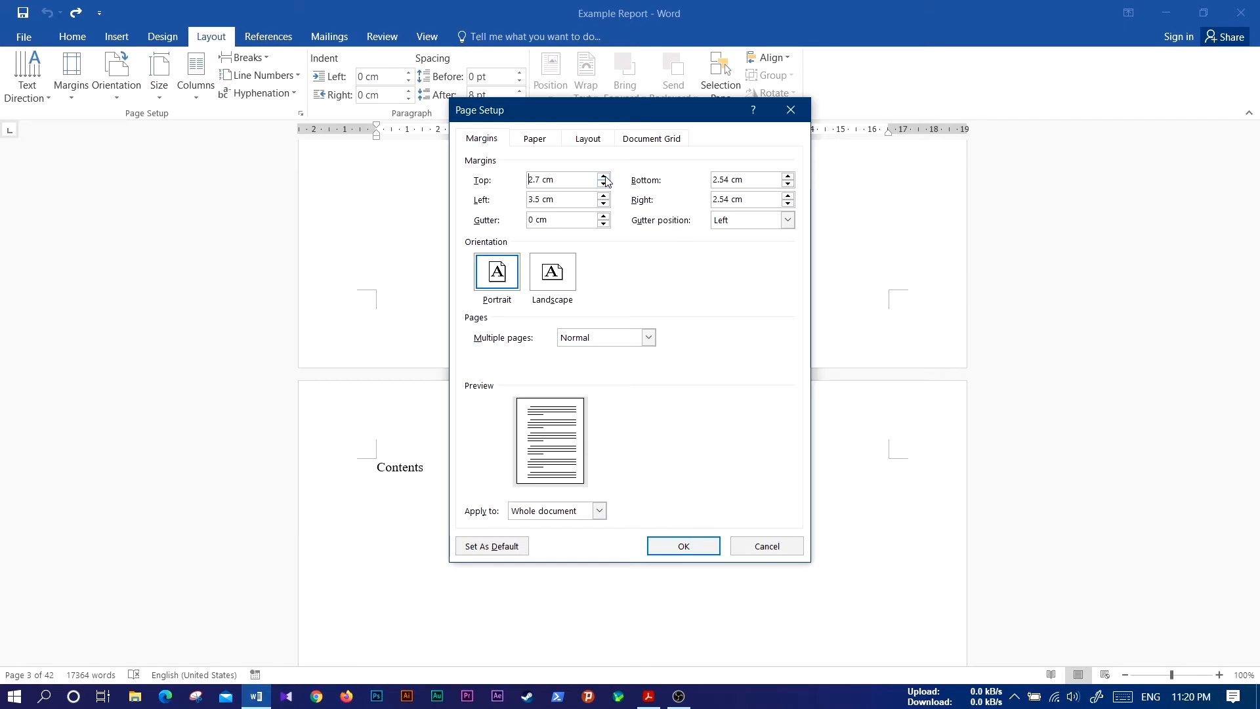
pyautogui.click(605, 177)
pyautogui.click(605, 177)
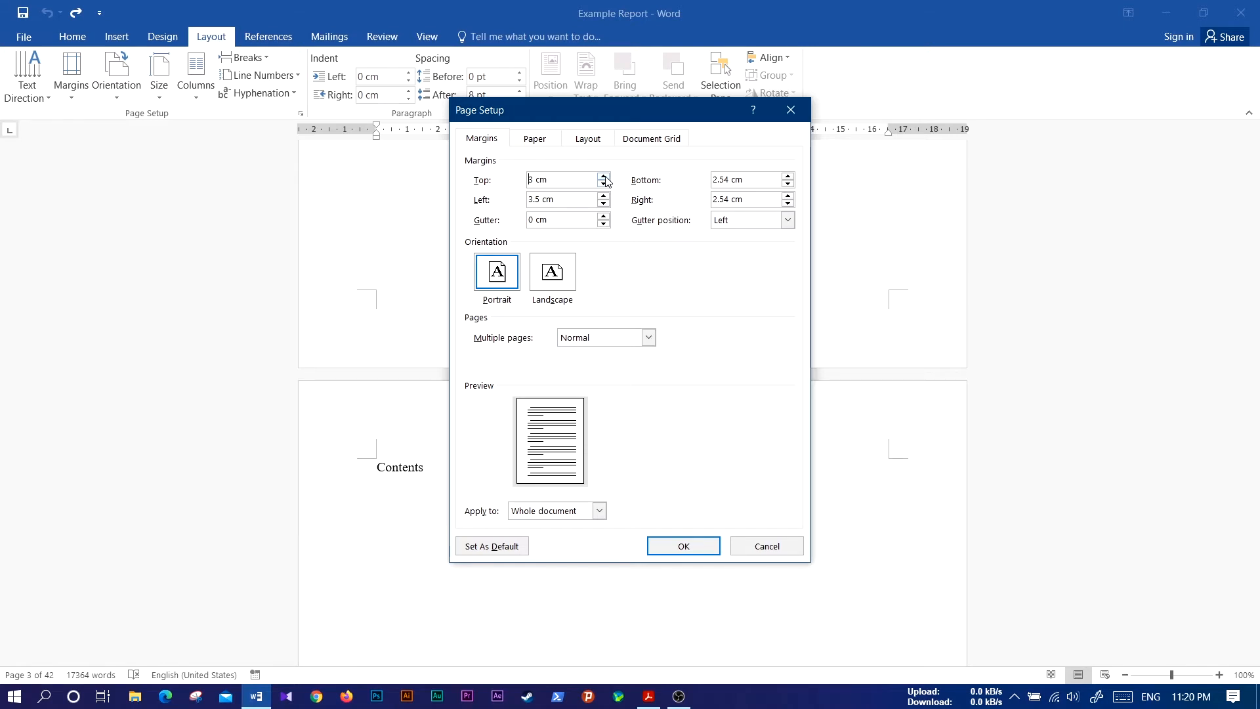
pyautogui.click(788, 176)
pyautogui.click(788, 176)
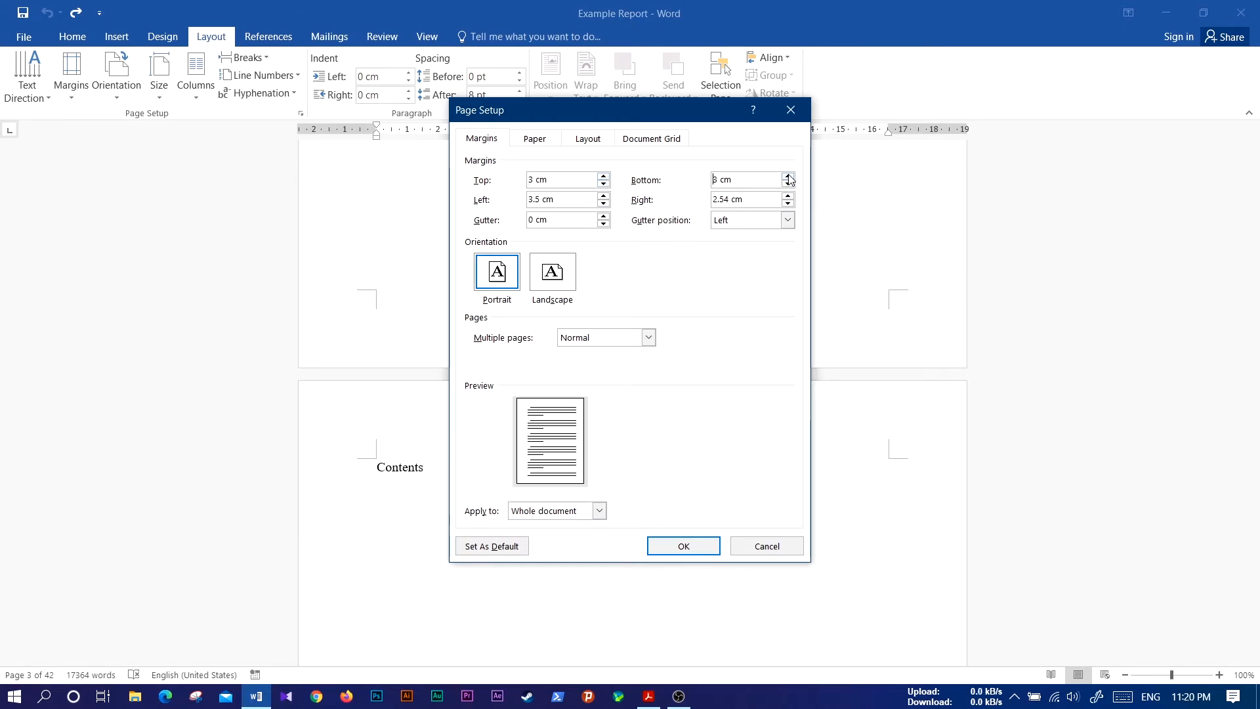
# - Set the page's right margin to 3 cm, keep the margins applied to the whole document, and confirm the page setup
pyautogui.click(788, 196)
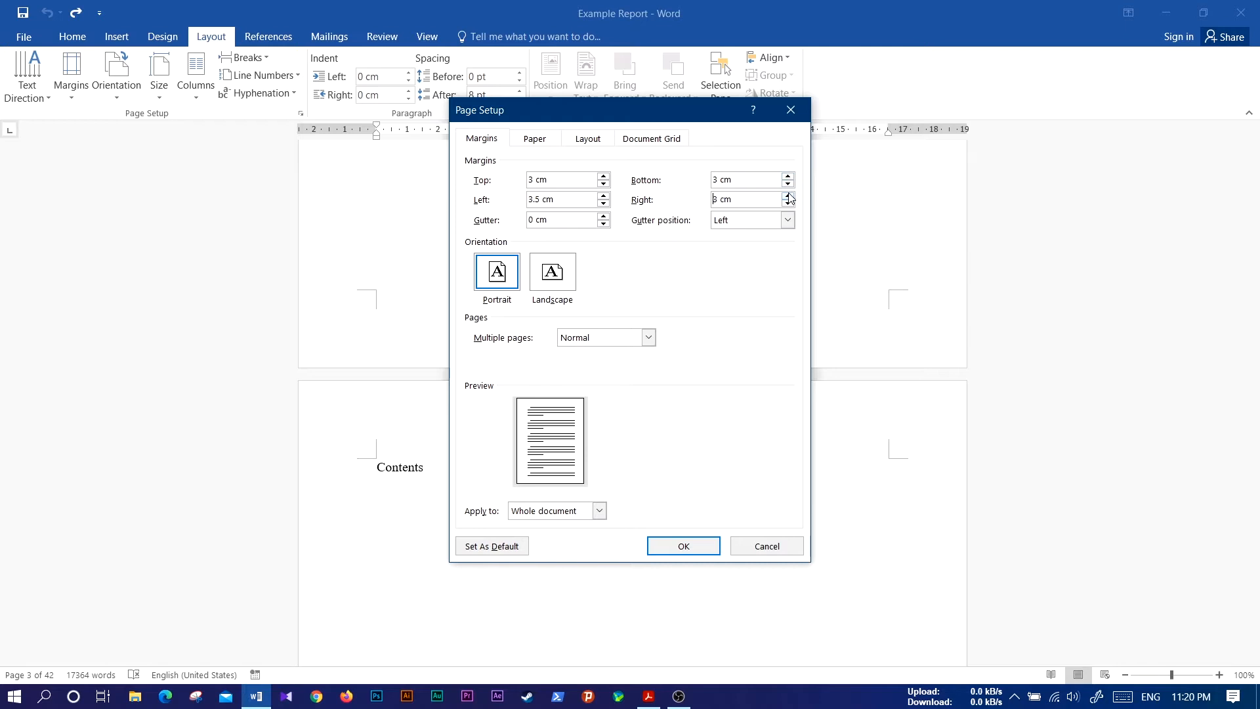
pyautogui.click(788, 204)
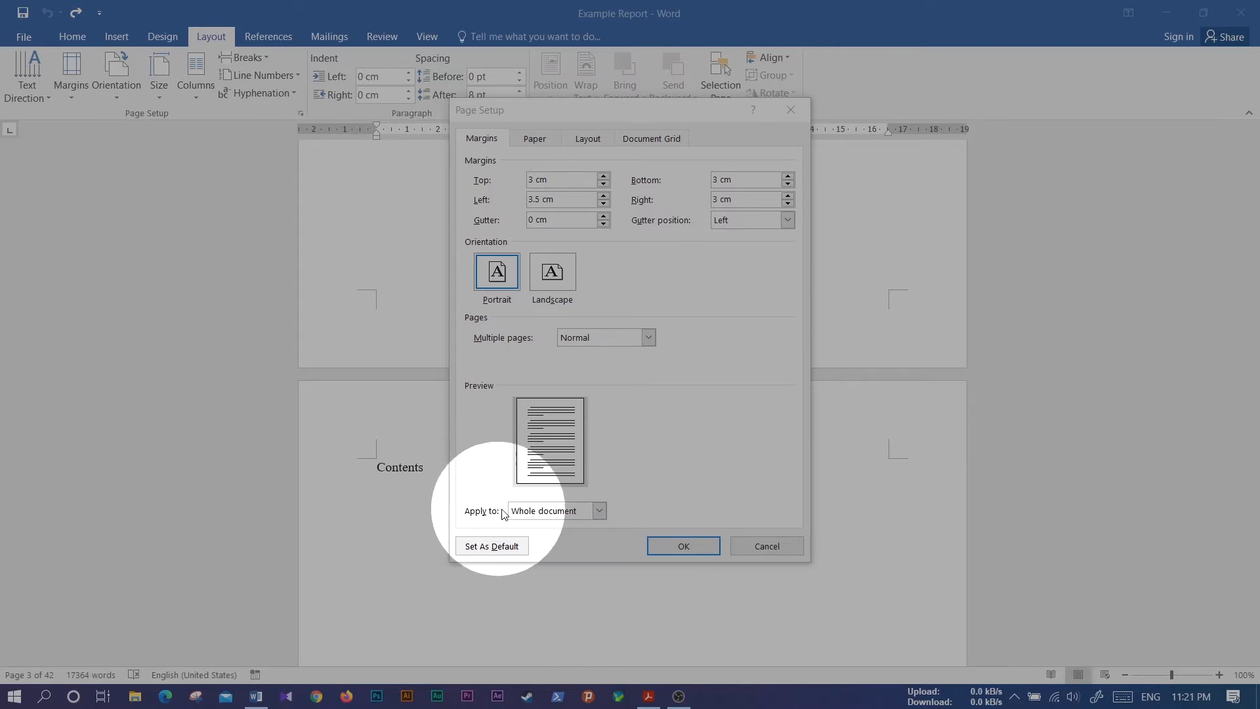
pyautogui.click(599, 510)
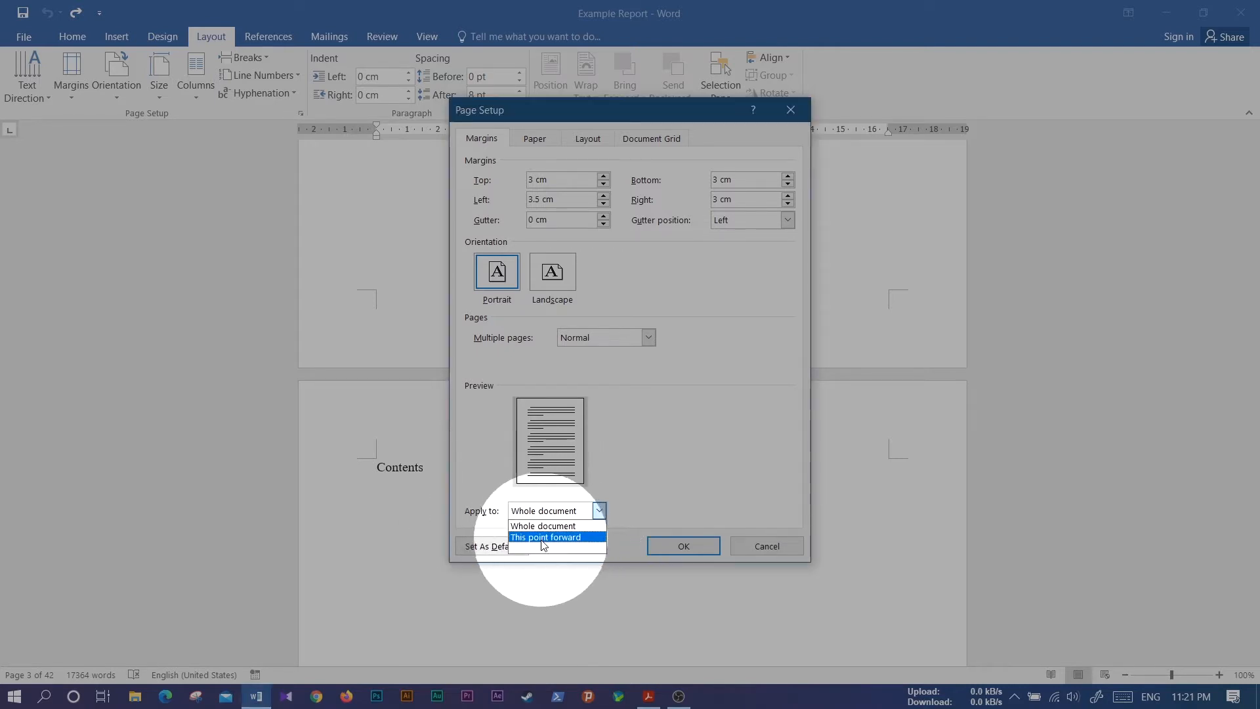
pyautogui.click(600, 512)
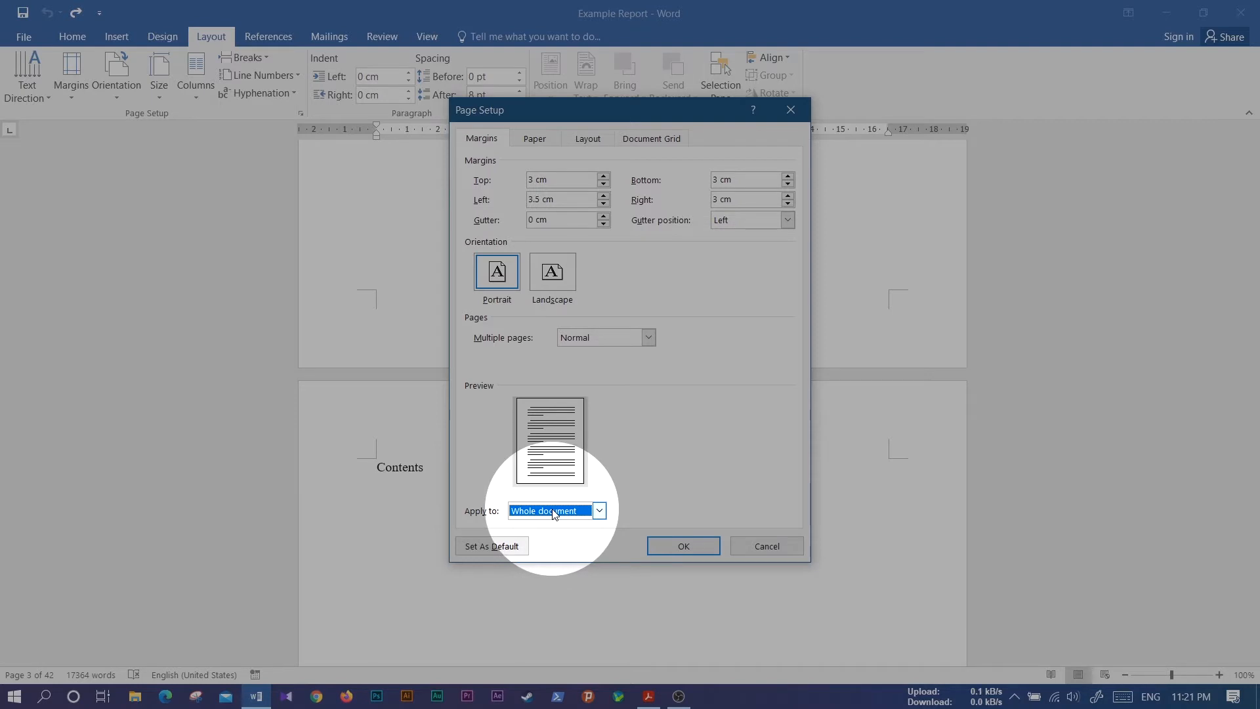
pyautogui.click(599, 511)
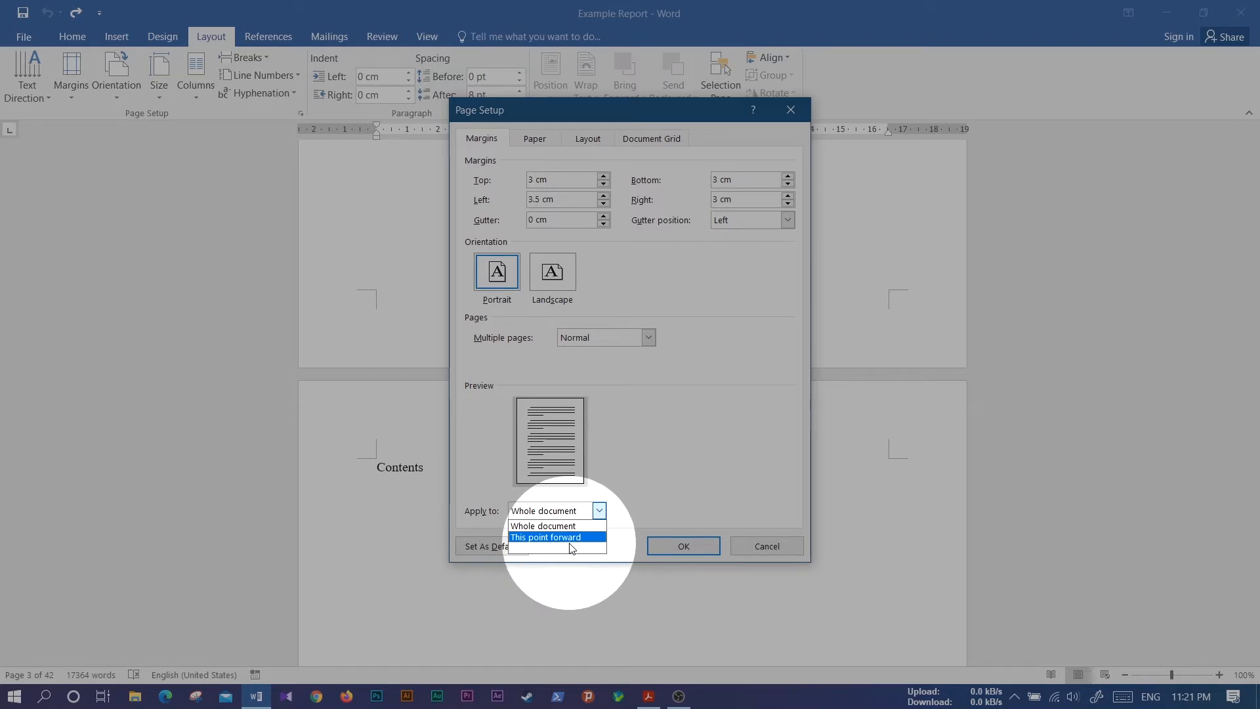
pyautogui.click(599, 510)
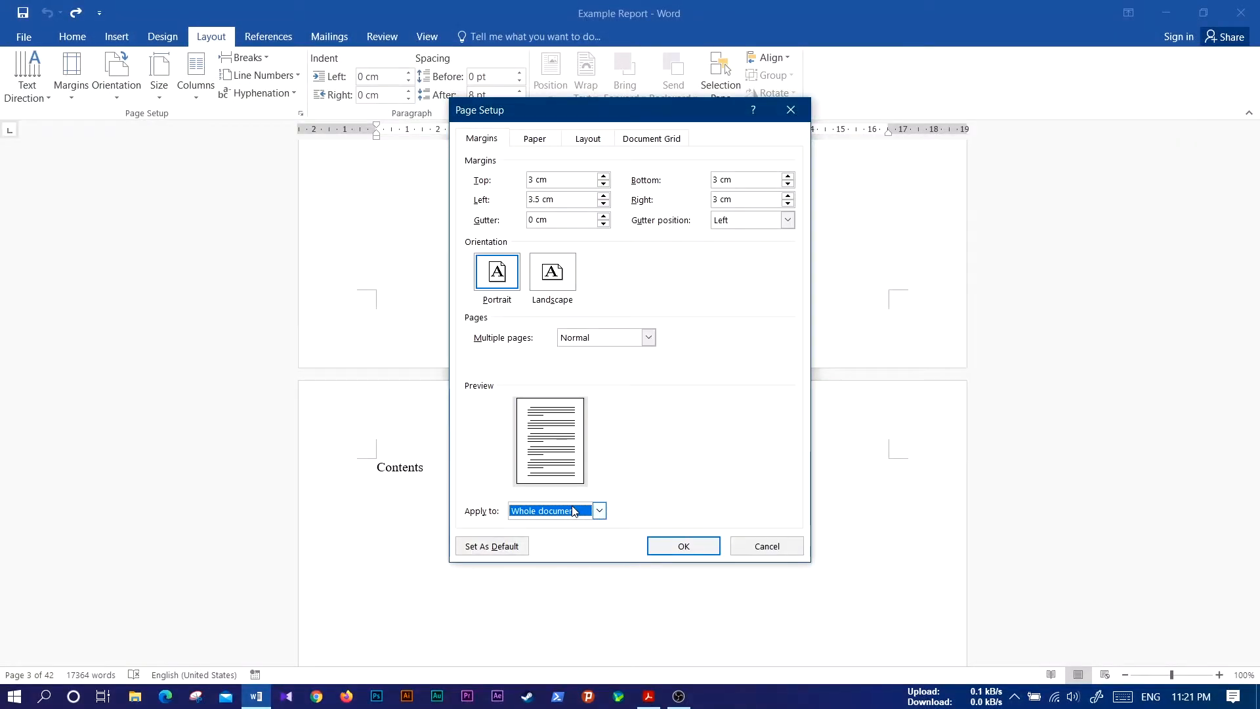
pyautogui.click(683, 548)
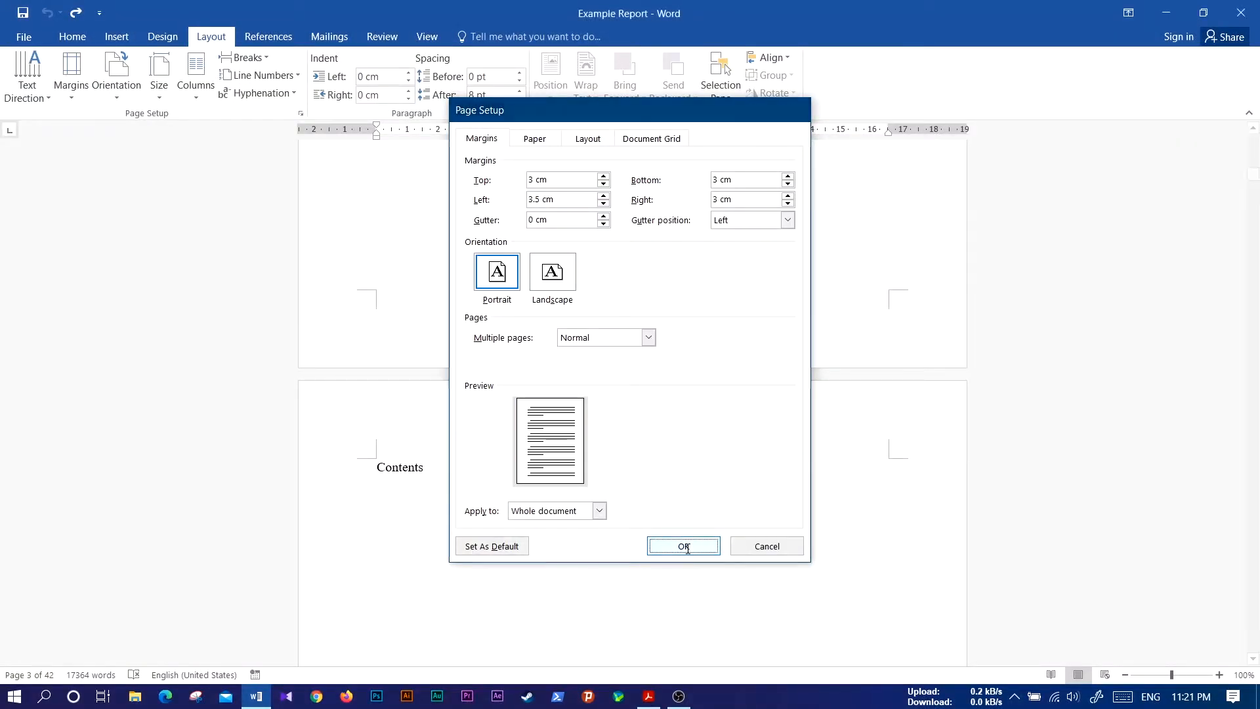
# - Review the page margins across the title page, Acknowledgements, Abstract and Contents pages
pyautogui.scroll(20, 574, 526)
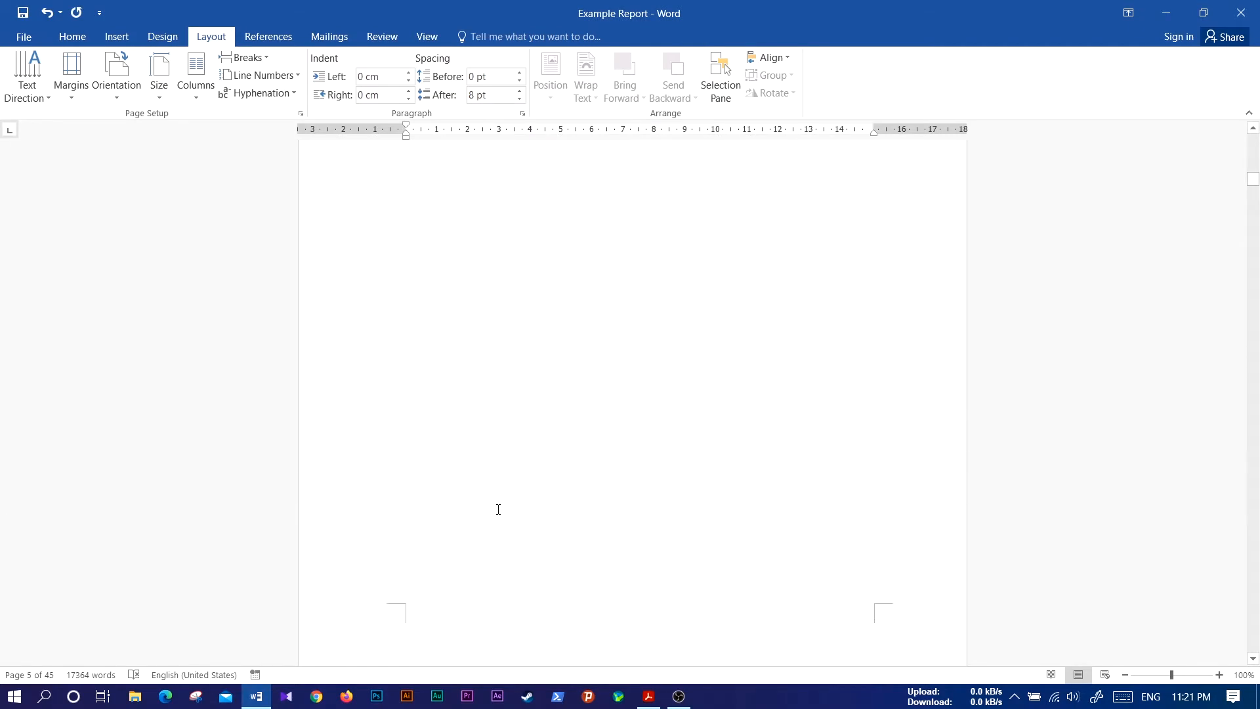
pyautogui.scroll(15, 498, 509)
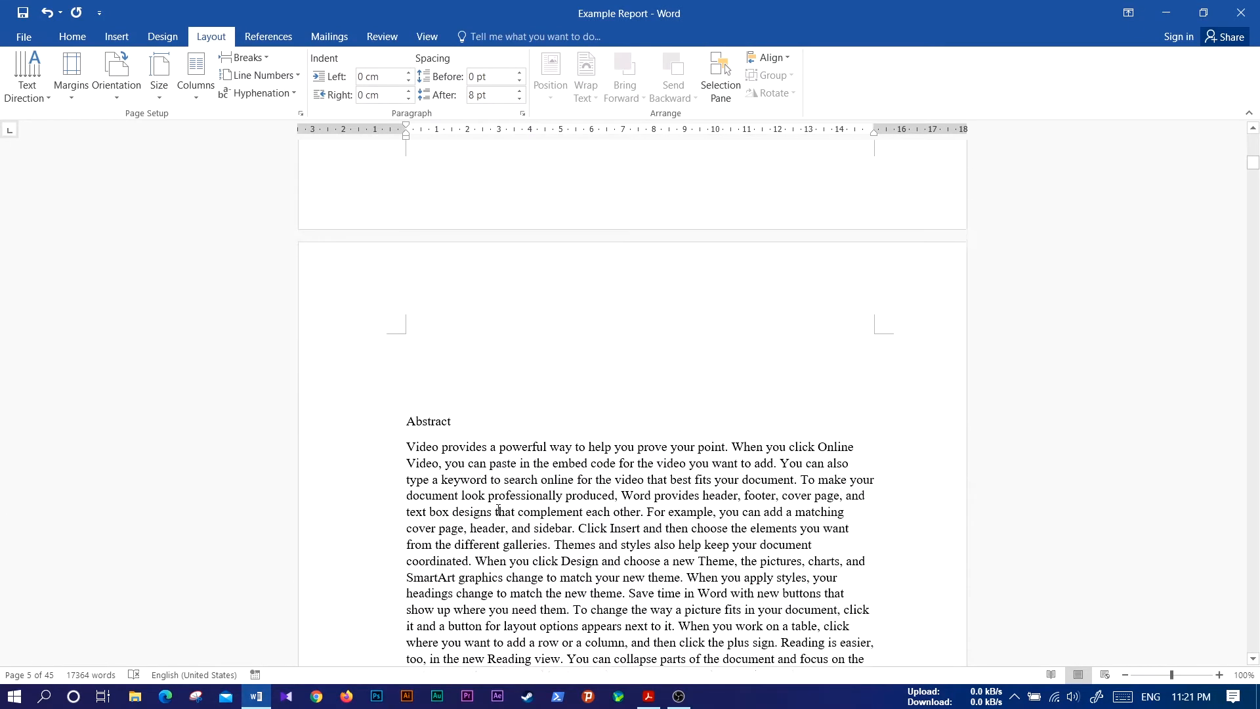
pyautogui.scroll(8, 498, 509)
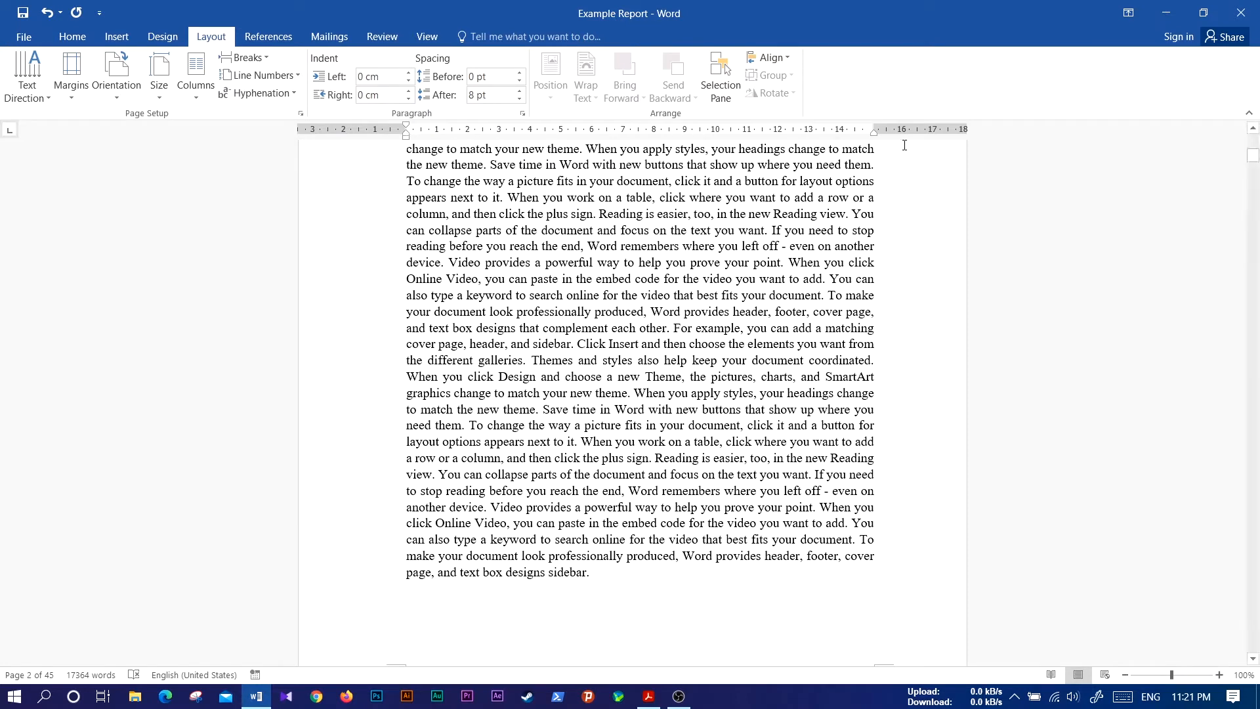
pyautogui.scroll(15, 859, 277)
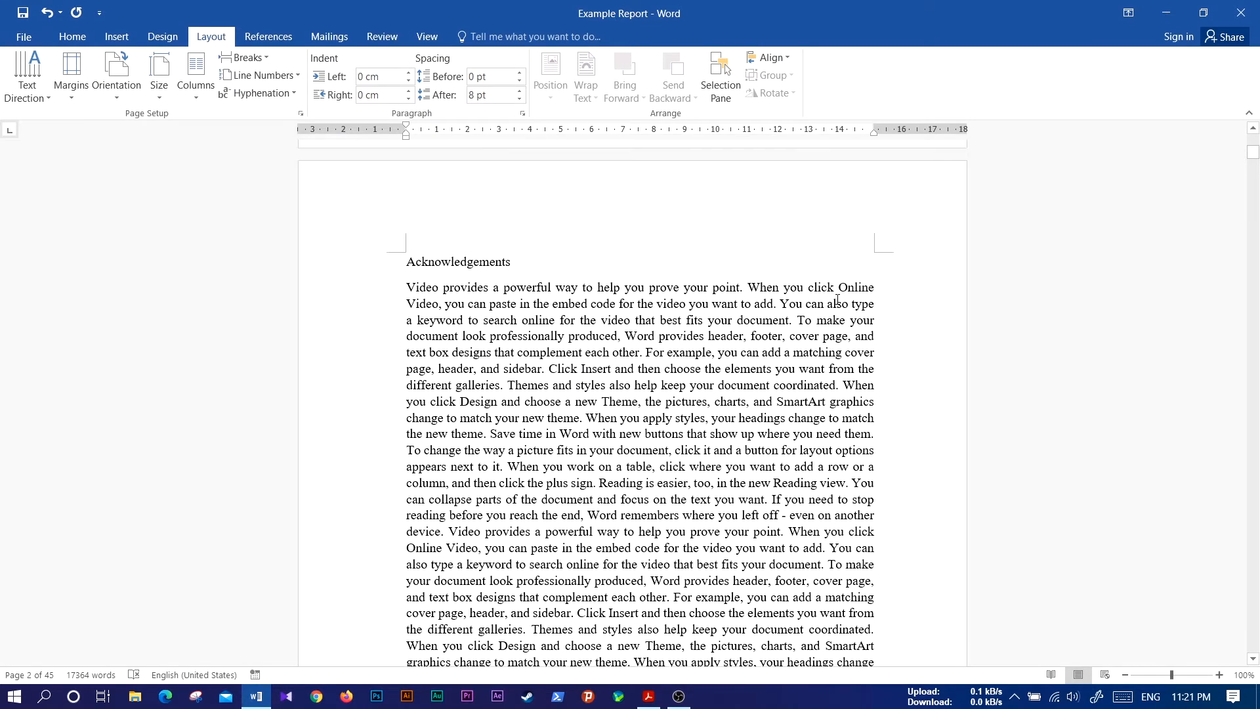
pyautogui.scroll(7, 838, 300)
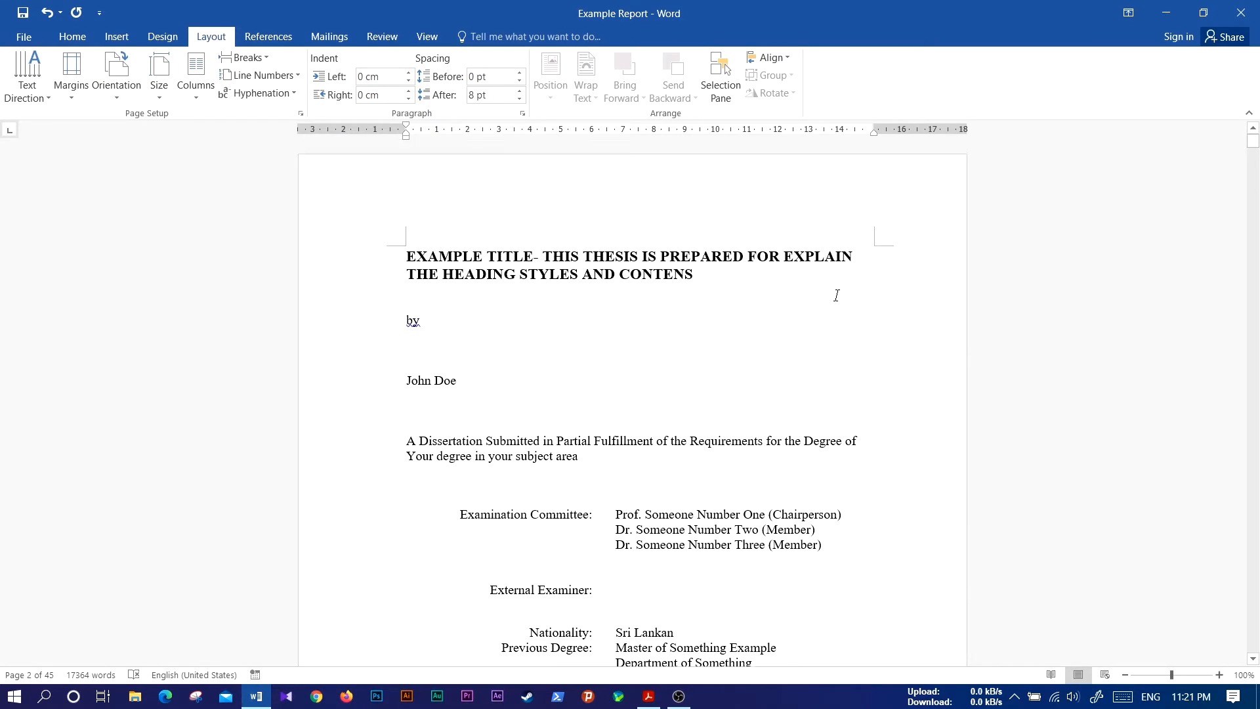
pyautogui.scroll(-8, 836, 297)
pyautogui.scroll(-18, 836, 296)
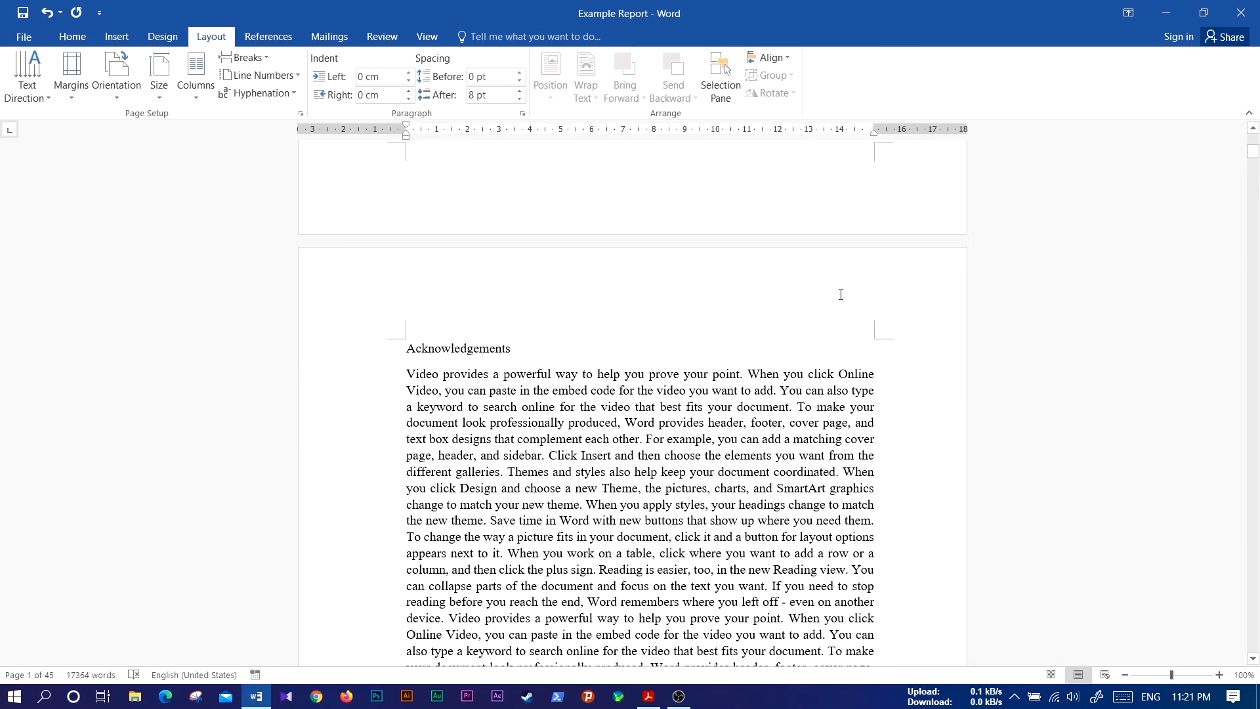
pyautogui.scroll(-8, 842, 295)
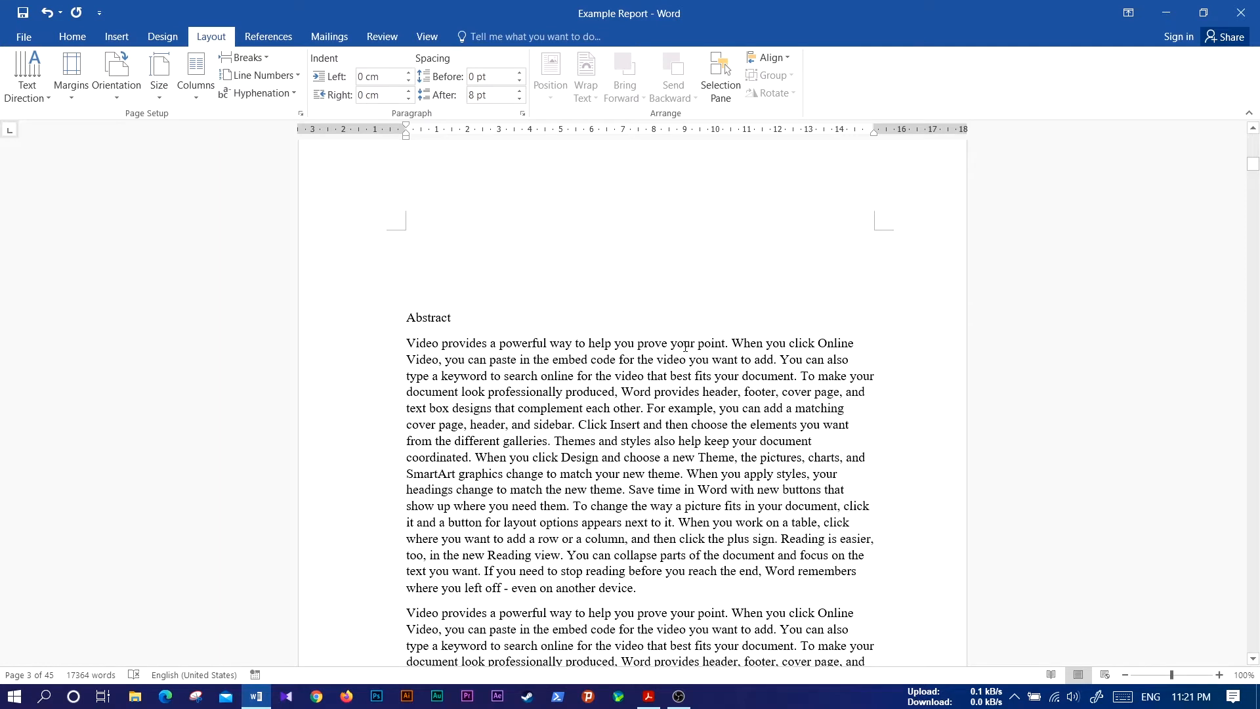
pyautogui.scroll(3, 667, 348)
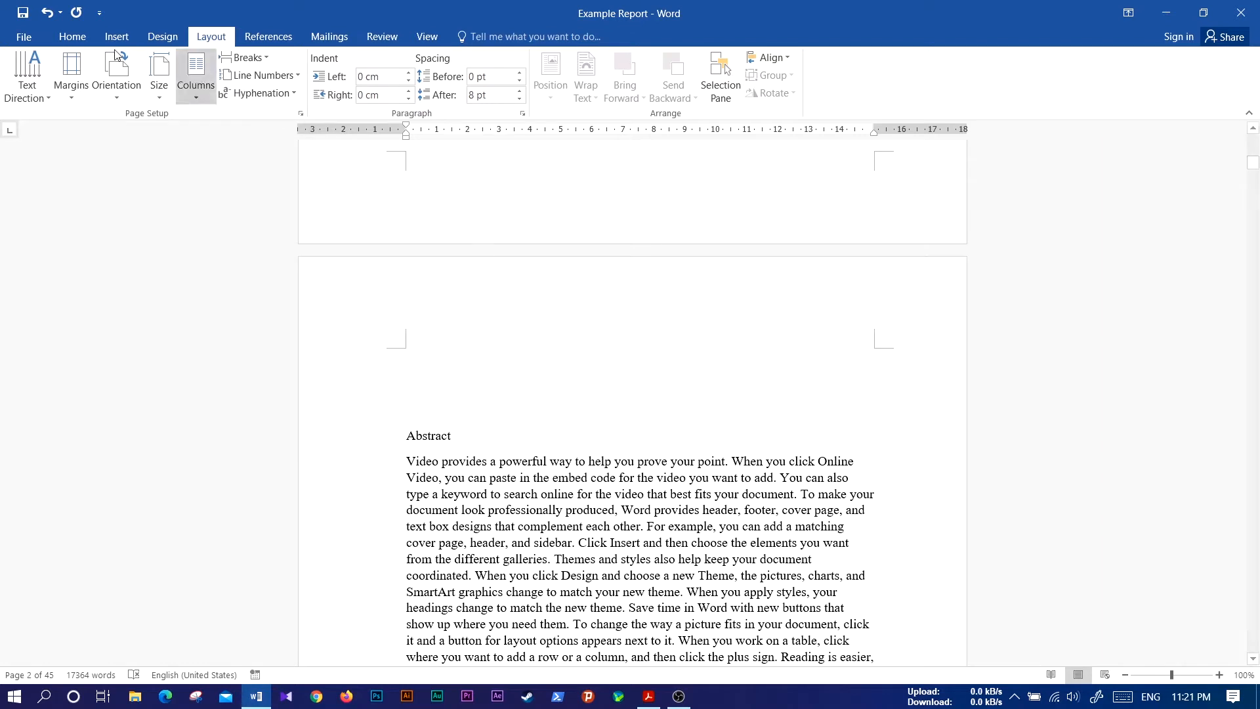
# - Change the unit for showing measurements to Inches in the advanced options and apply it
pyautogui.click(14, 41)
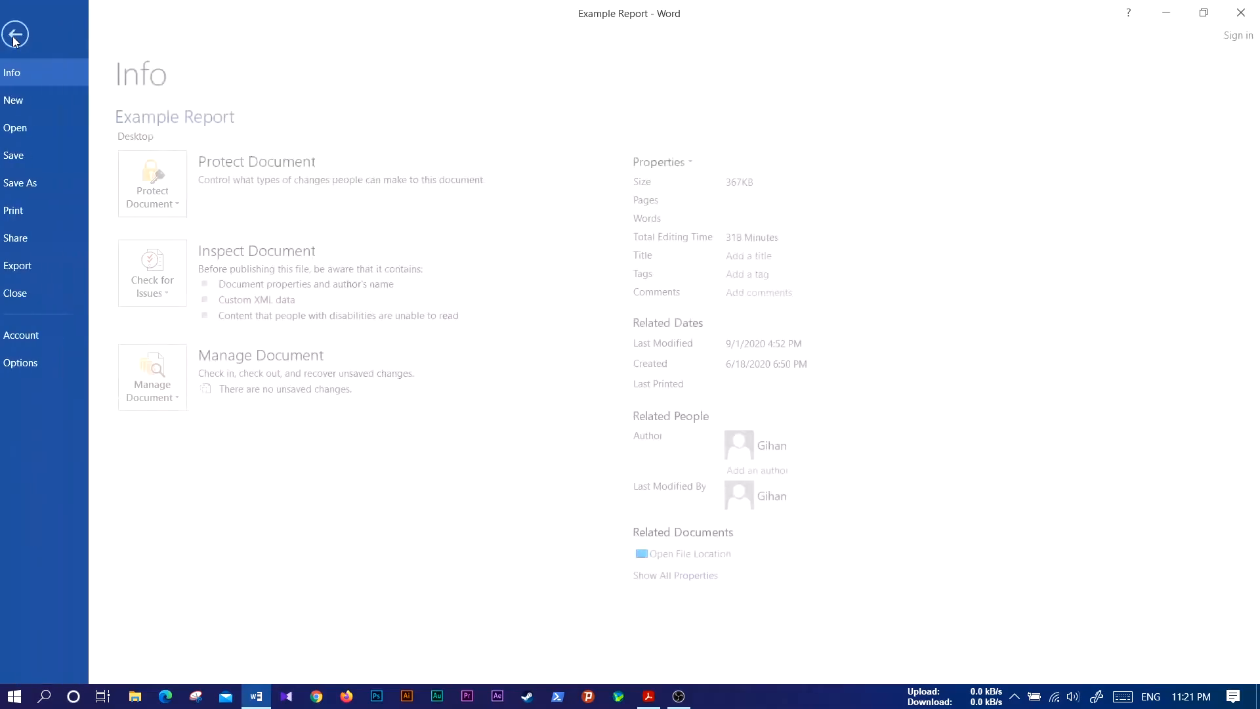
pyautogui.click(35, 366)
pyautogui.click(348, 233)
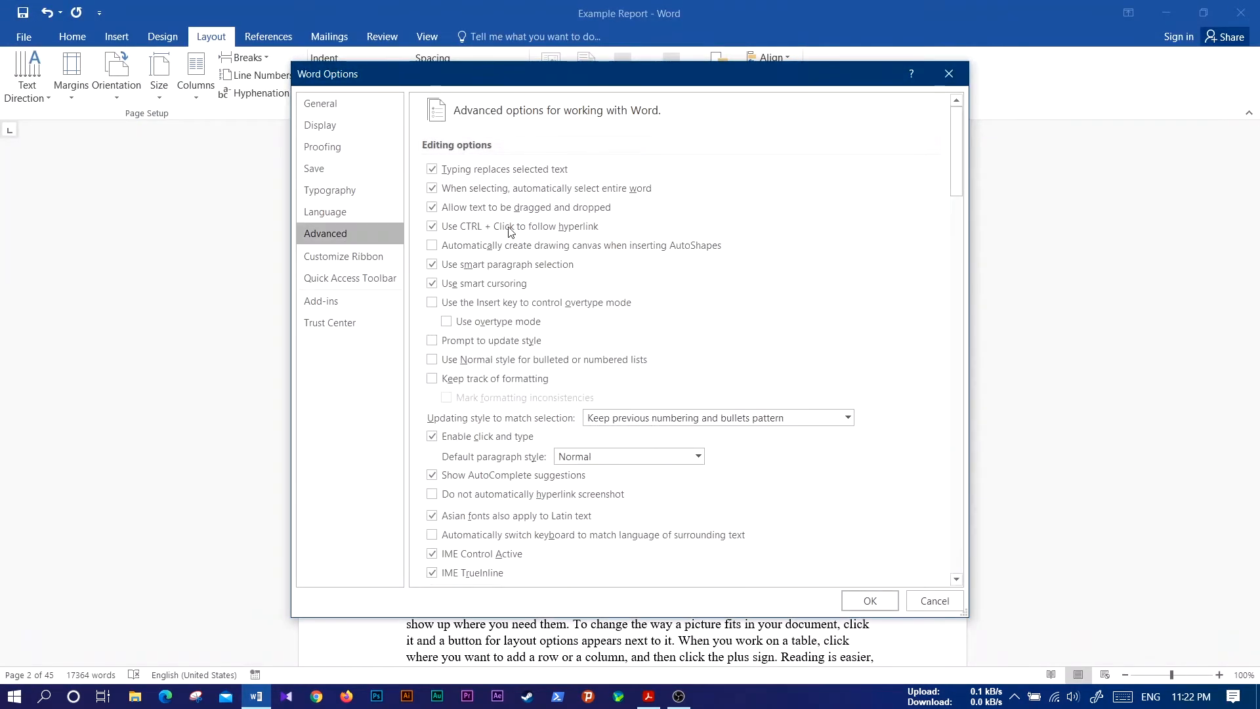
pyautogui.scroll(-10, 672, 339)
pyautogui.scroll(-10, 673, 339)
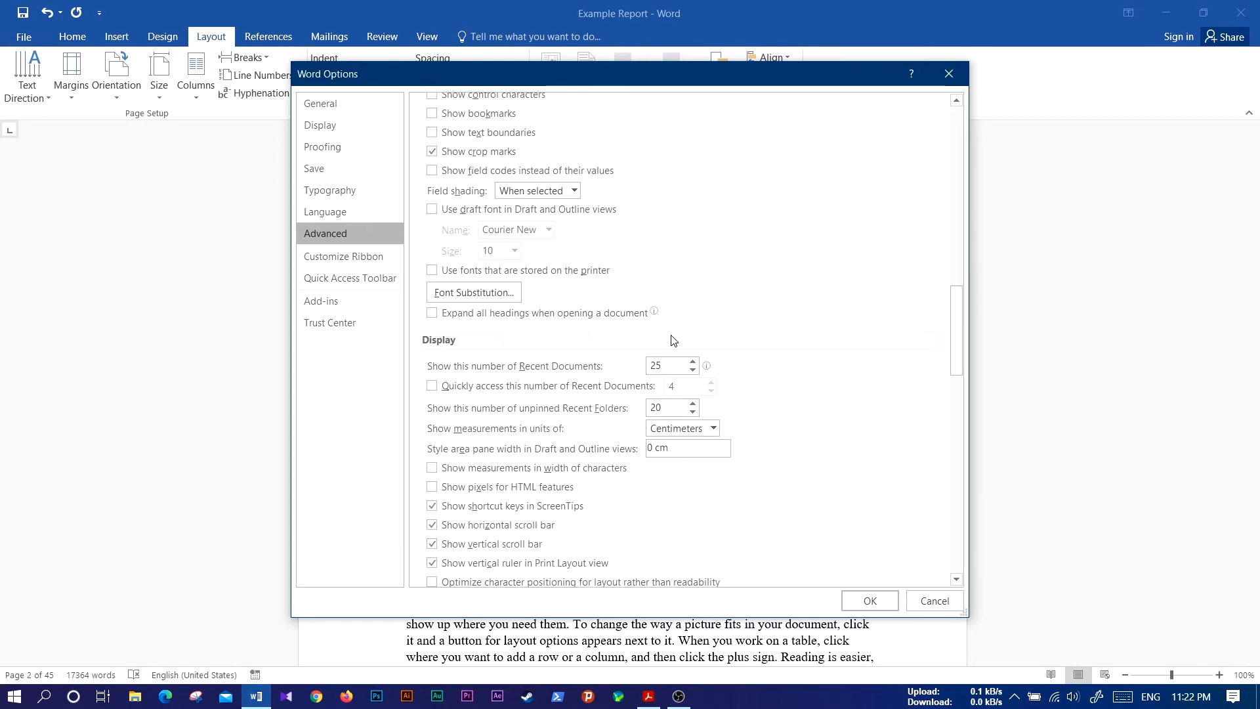
pyautogui.click(713, 350)
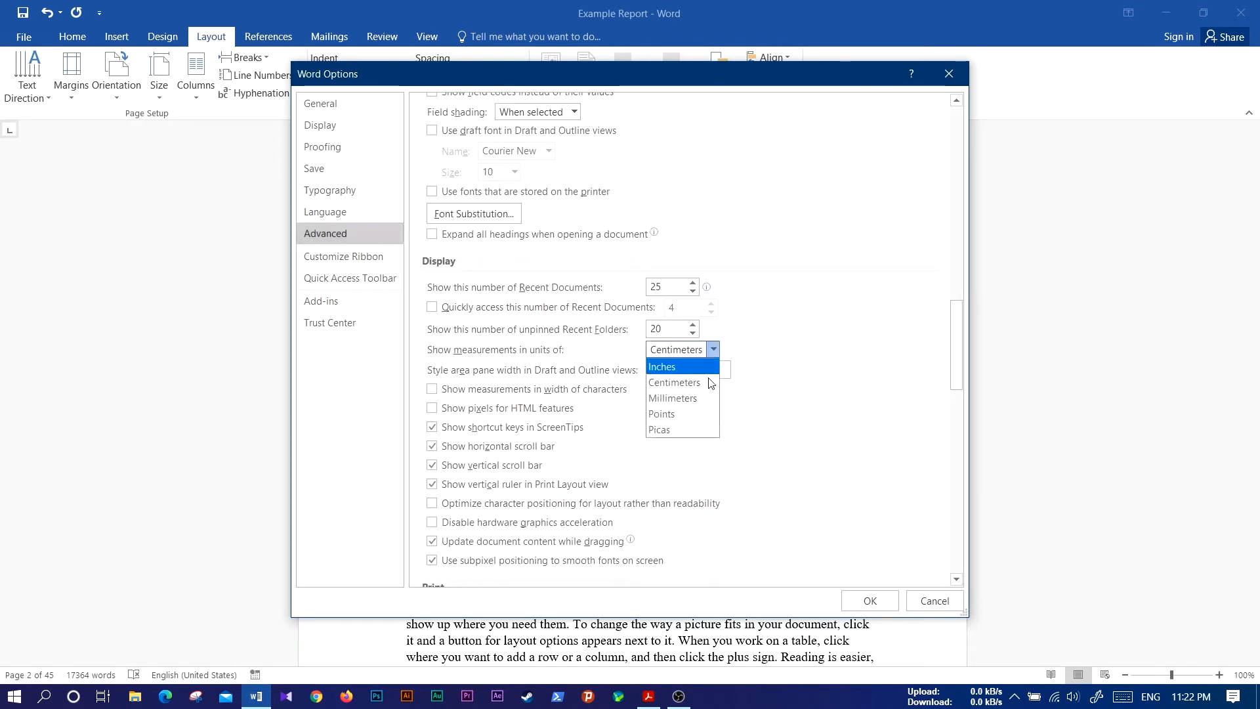
pyautogui.click(696, 367)
pyautogui.click(870, 601)
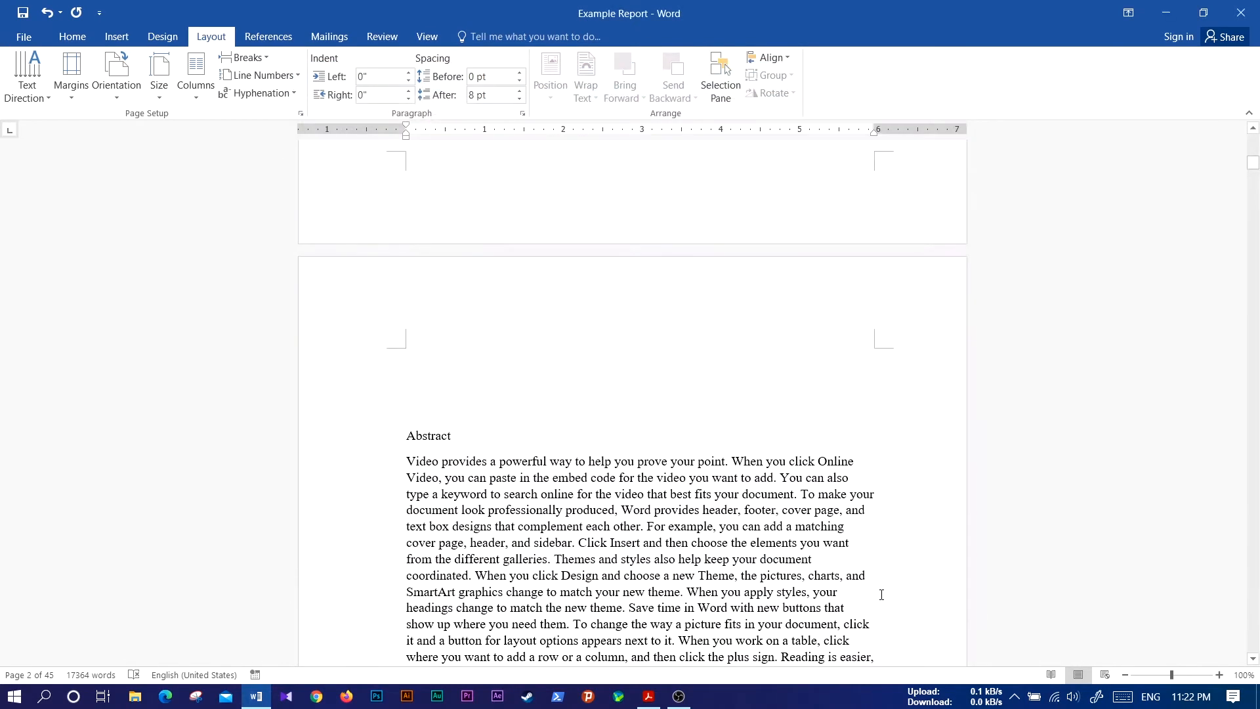
# - Set the whole document's custom margins to 1.5" on the left and 1" at the top, bottom and right
pyautogui.scroll(-10, 519, 389)
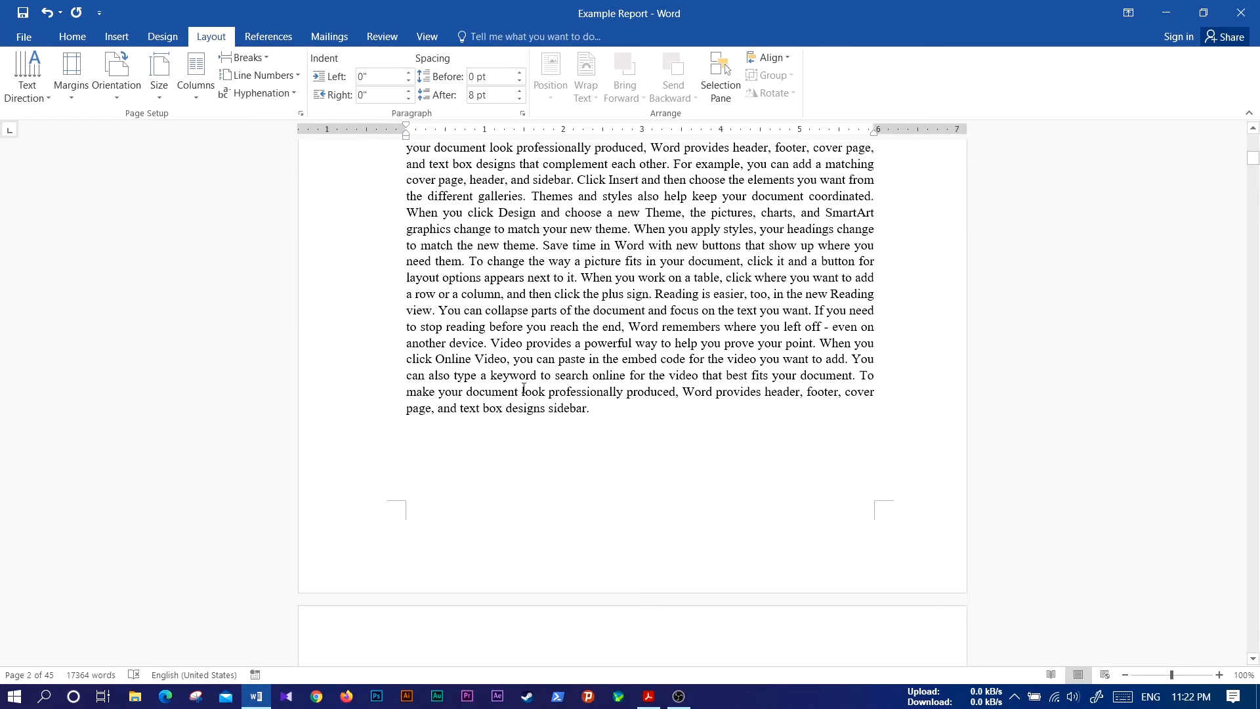
pyautogui.scroll(1, 519, 390)
pyautogui.click(71, 75)
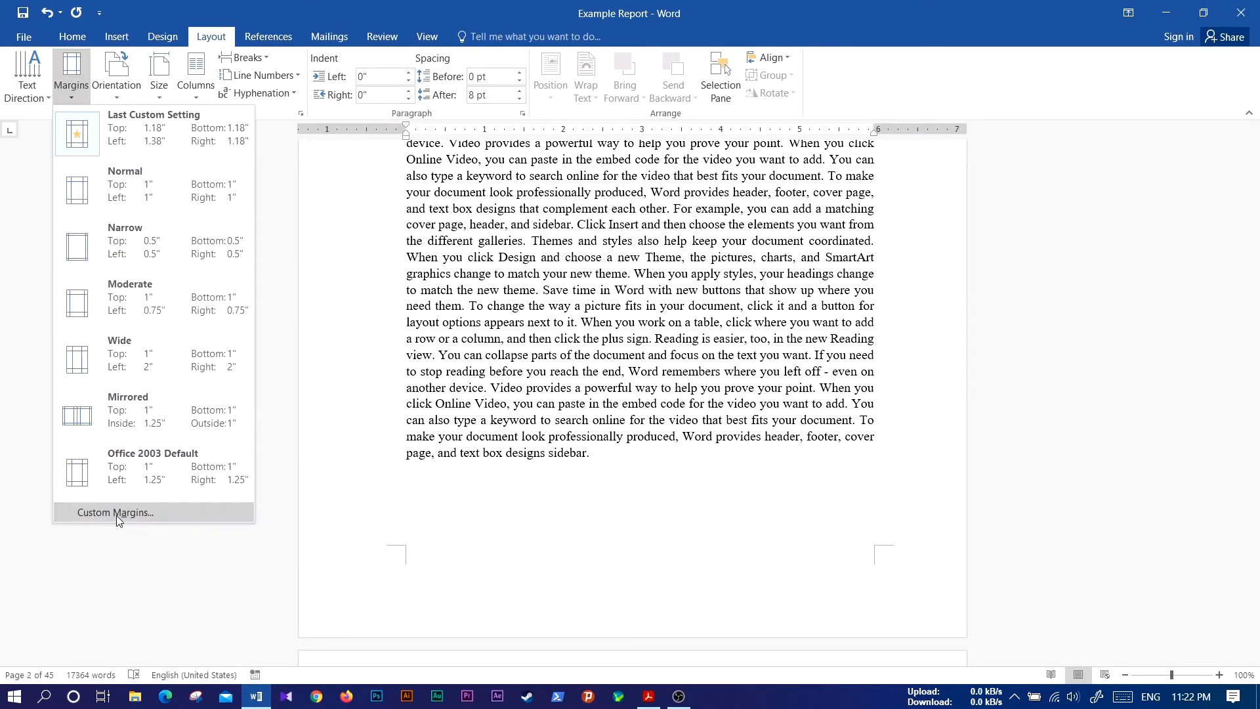
pyautogui.click(116, 512)
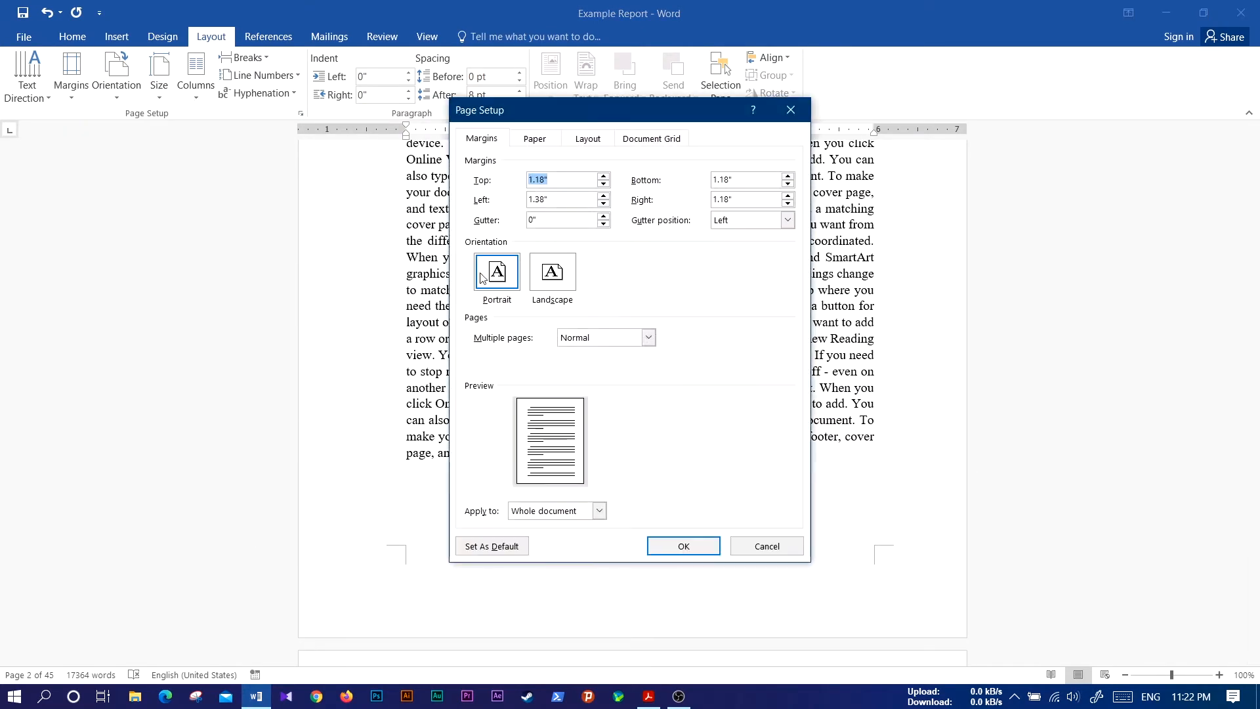
pyautogui.click(604, 198)
pyautogui.click(604, 183)
pyautogui.click(604, 184)
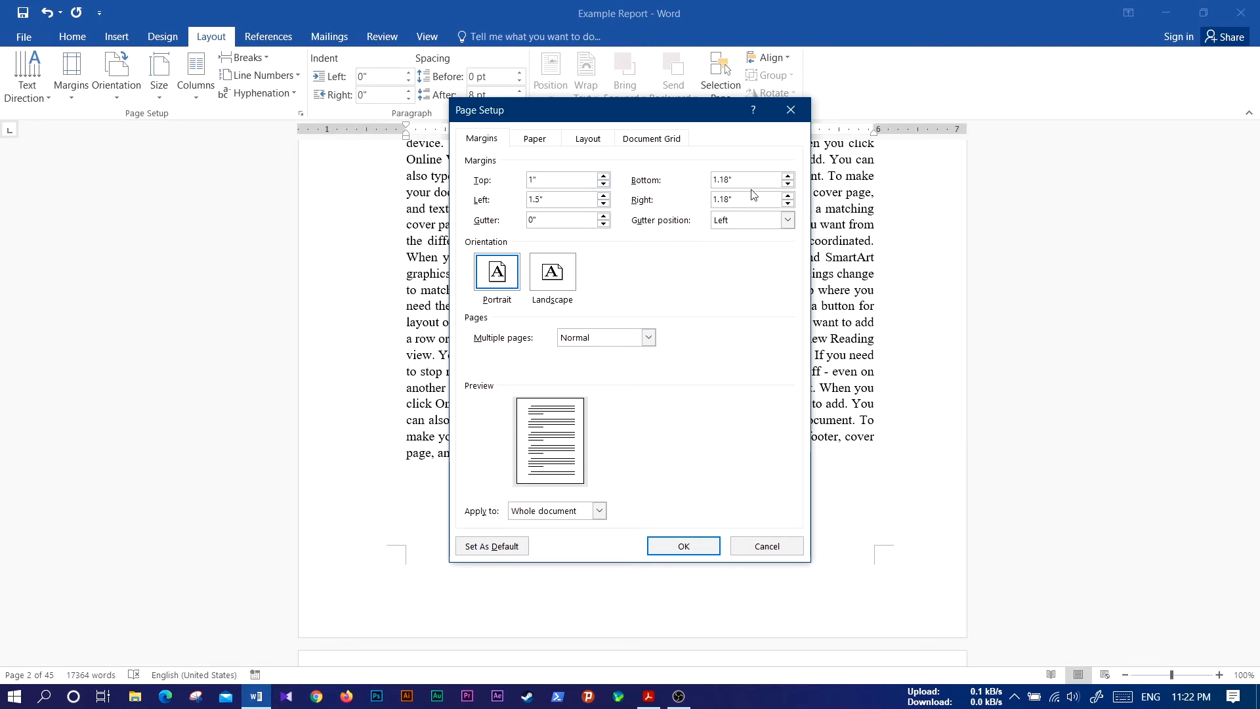
pyautogui.click(789, 204)
pyautogui.click(693, 549)
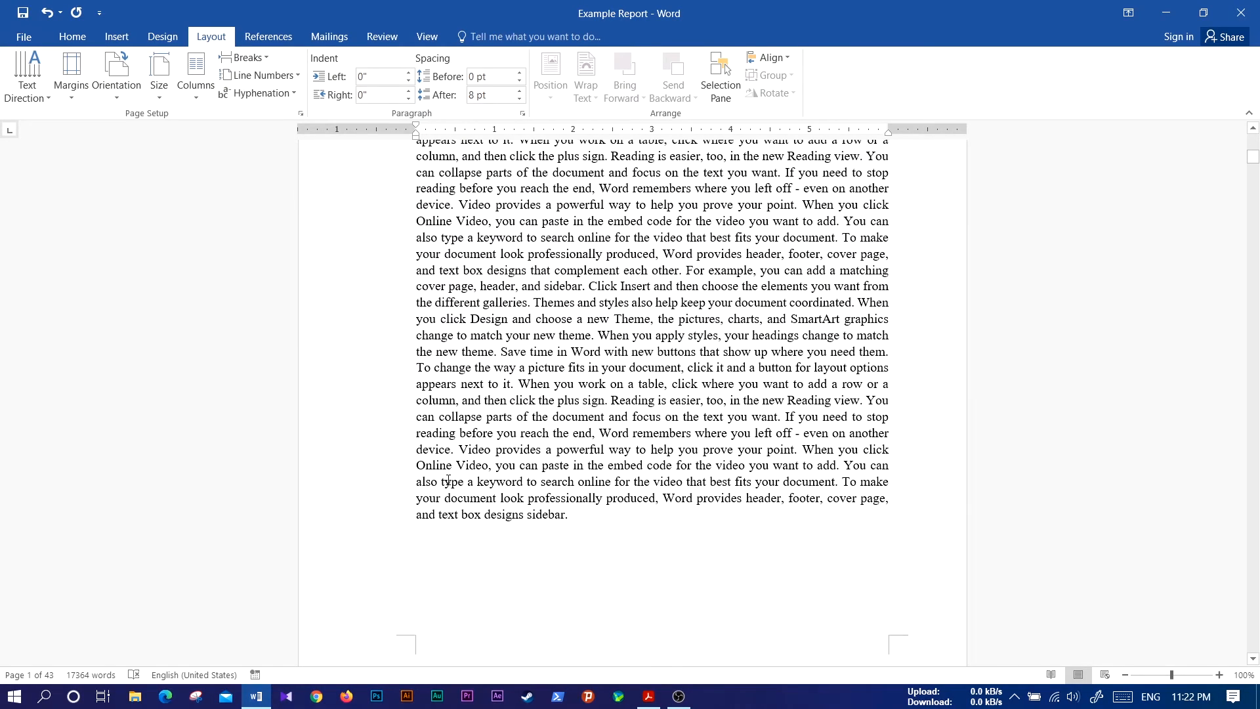
# - Check the inch-based margins against the ruler and page corners from the title page through the Contents page
pyautogui.scroll(15, 448, 479)
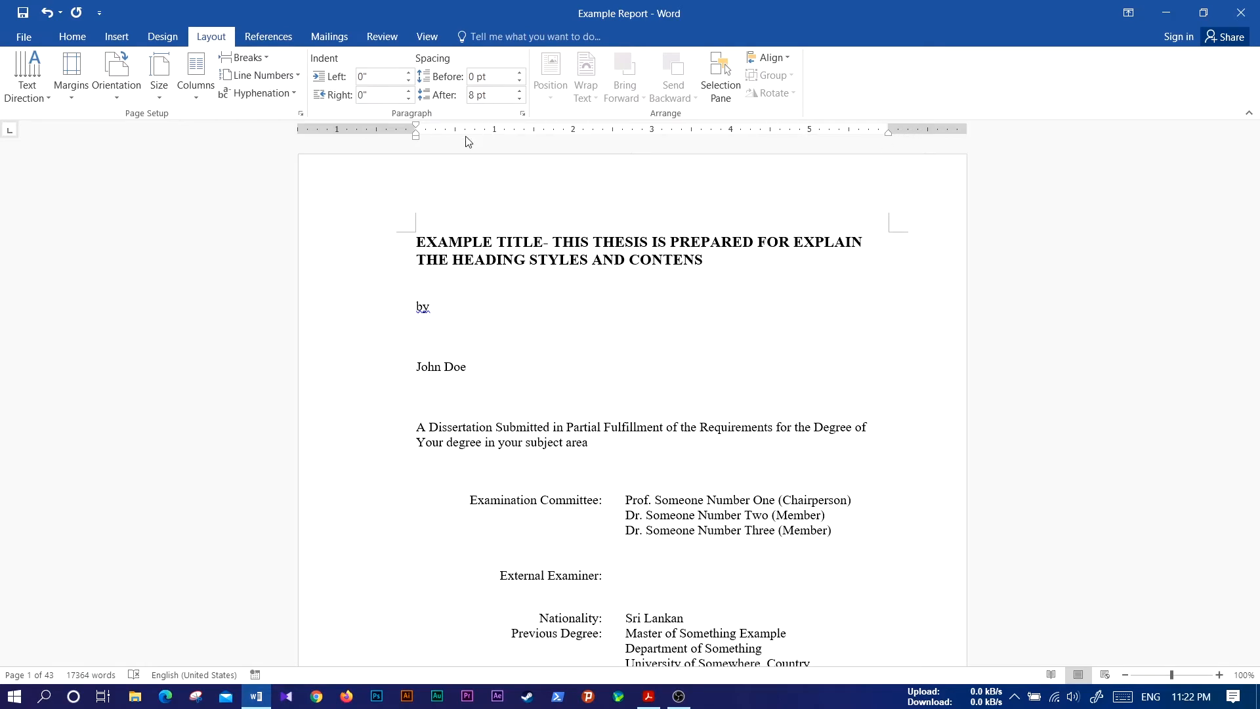
pyautogui.scroll(-20, 727, 402)
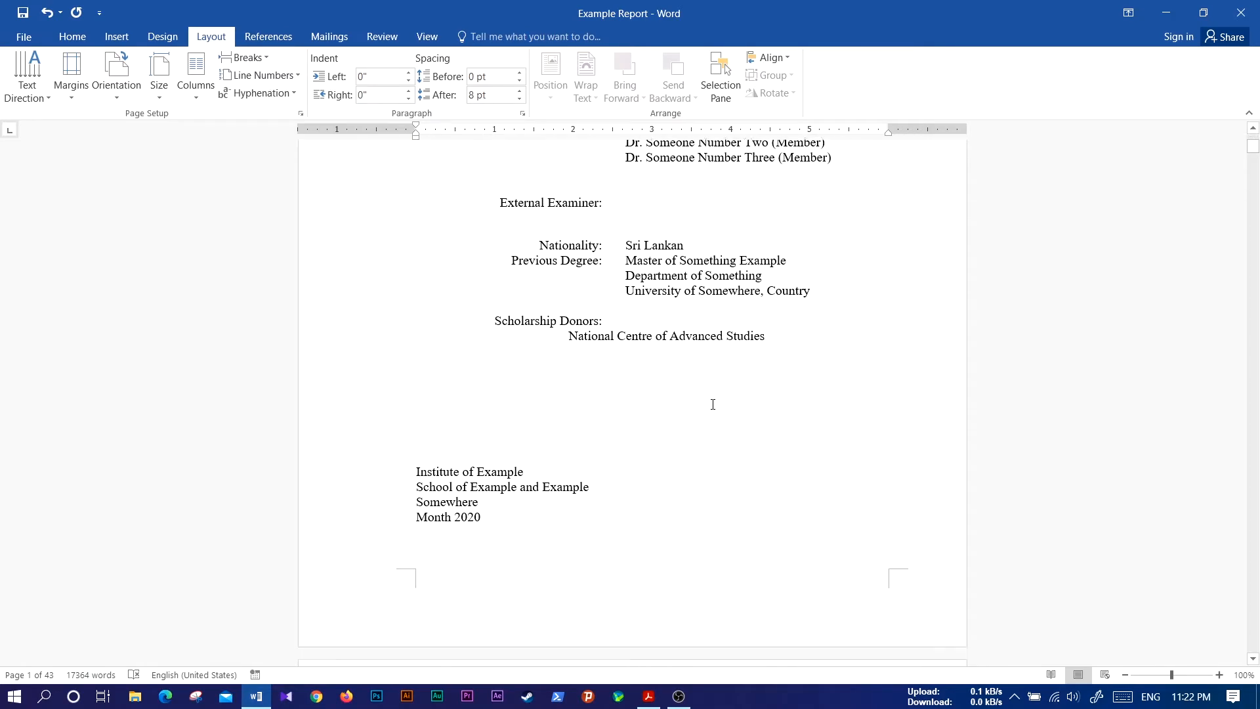
pyautogui.scroll(-20, 713, 403)
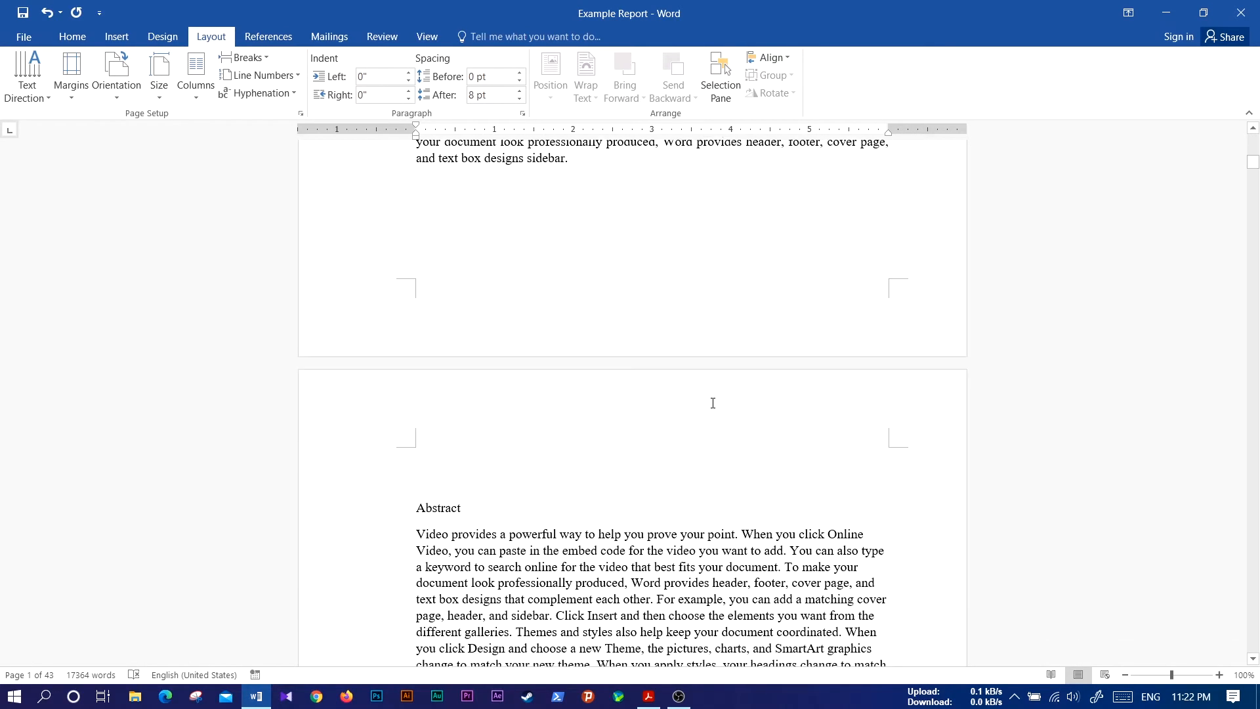
pyautogui.scroll(-5, 713, 403)
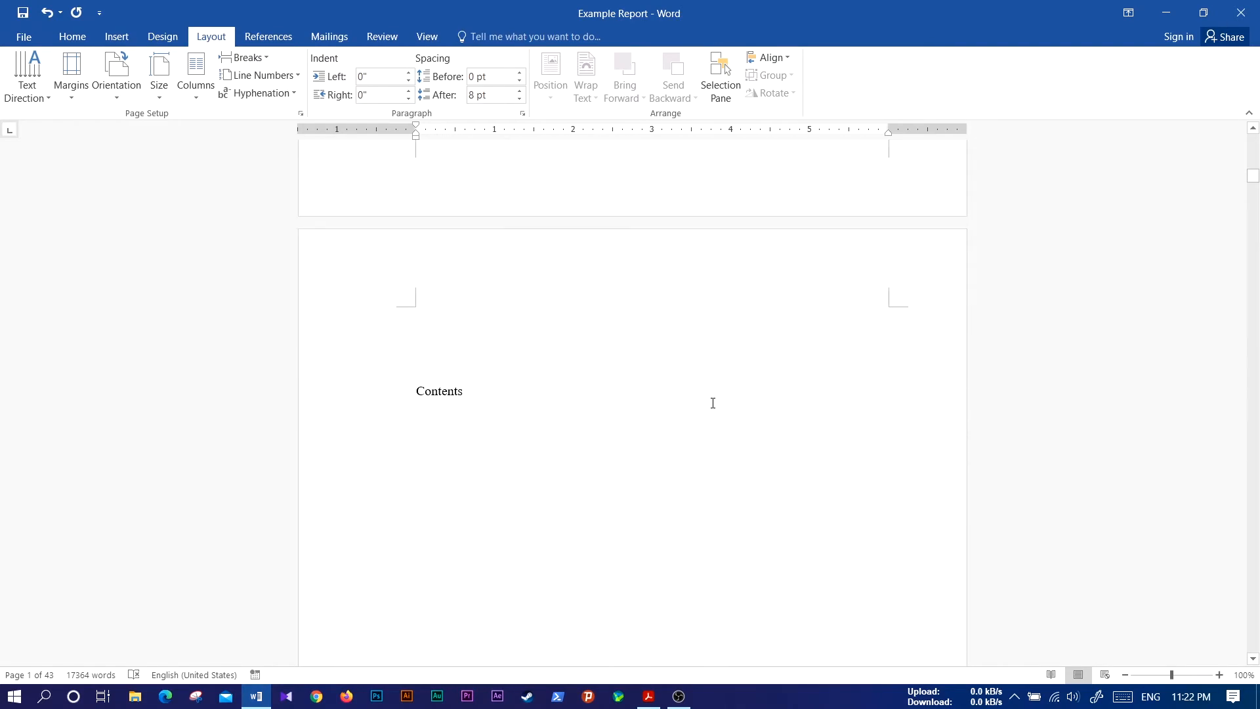
pyautogui.scroll(13, 712, 403)
pyautogui.scroll(1, 712, 403)
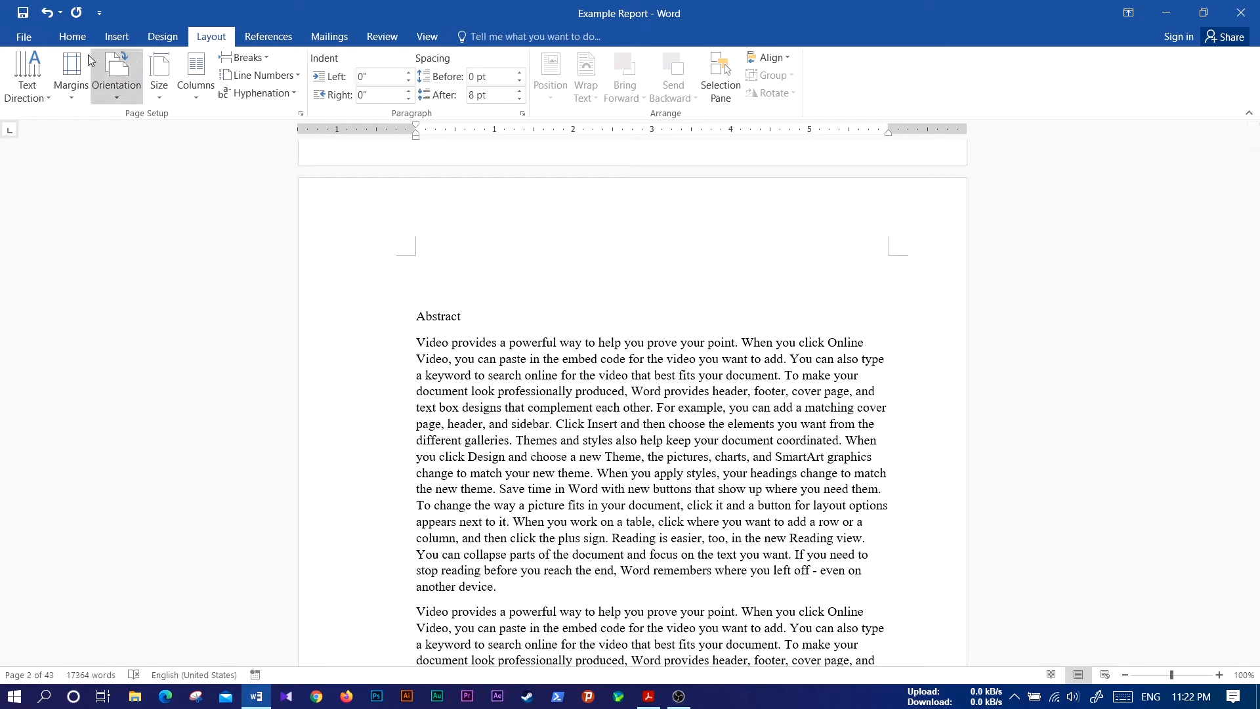
# - Show the paragraph marks and other hidden formatting symbols, and inspect them on the title, Acknowledgements and Abstract pages
pyautogui.click(73, 38)
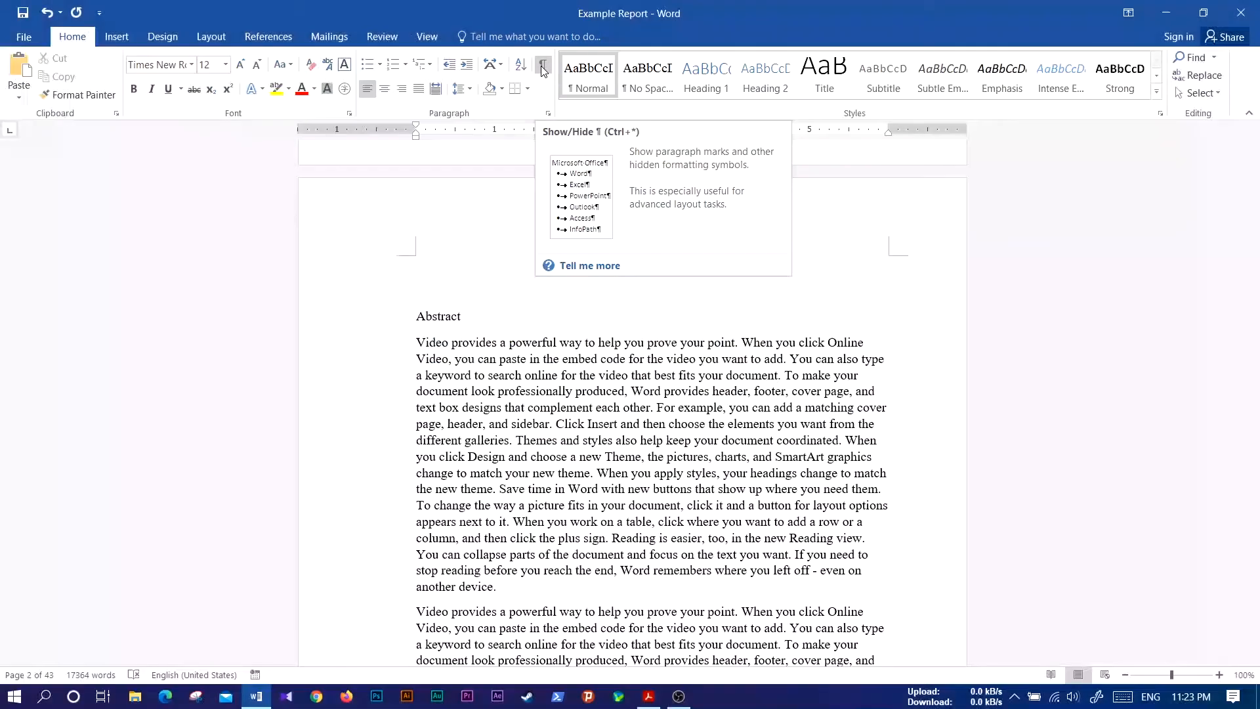
pyautogui.click(543, 69)
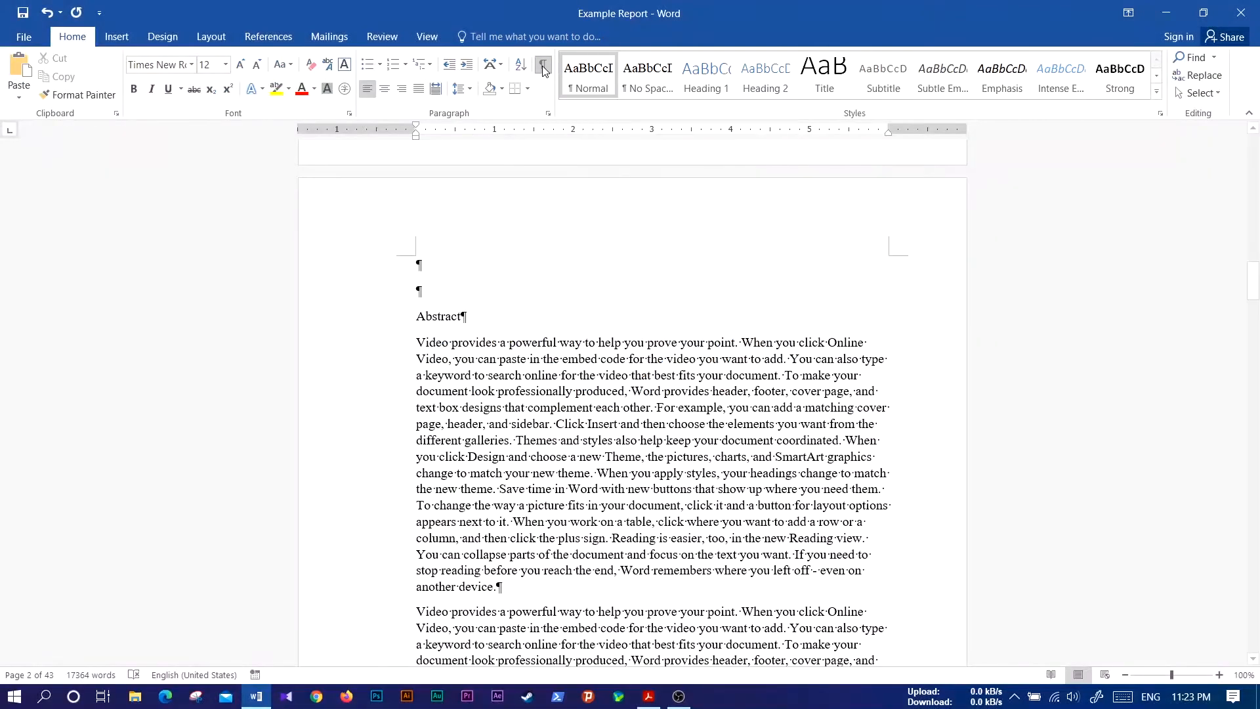
pyautogui.scroll(15, 586, 333)
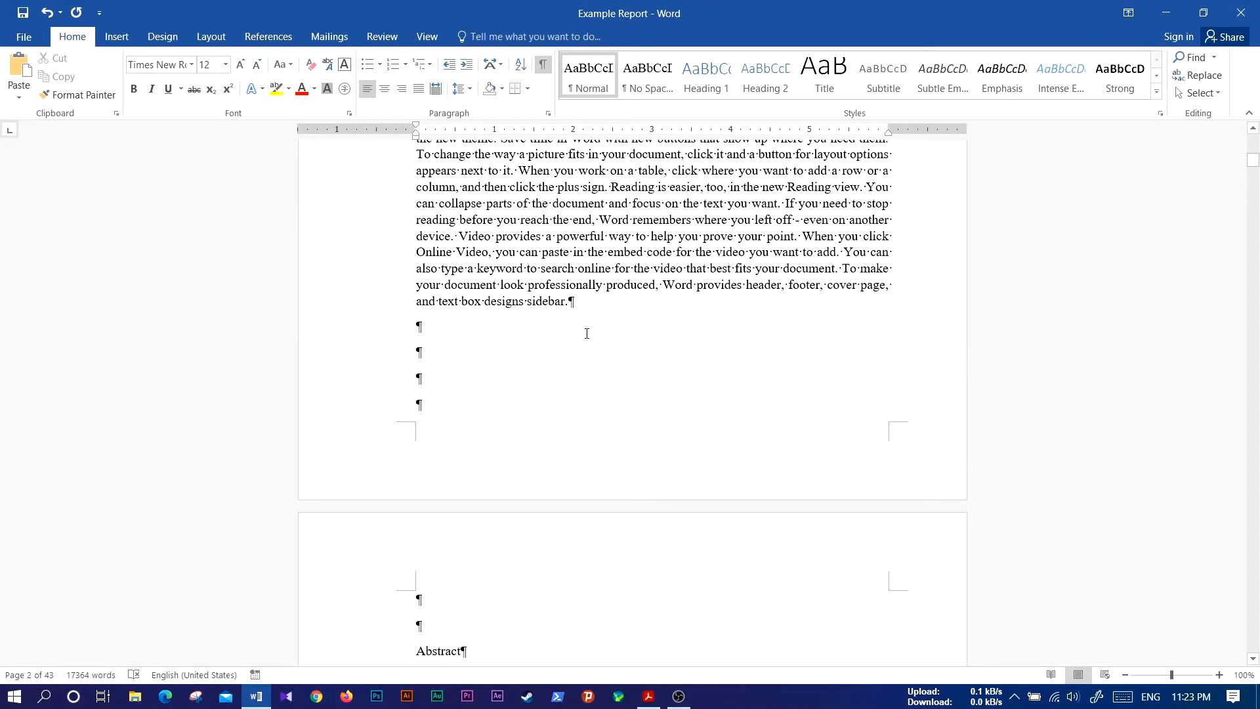
pyautogui.scroll(15, 586, 334)
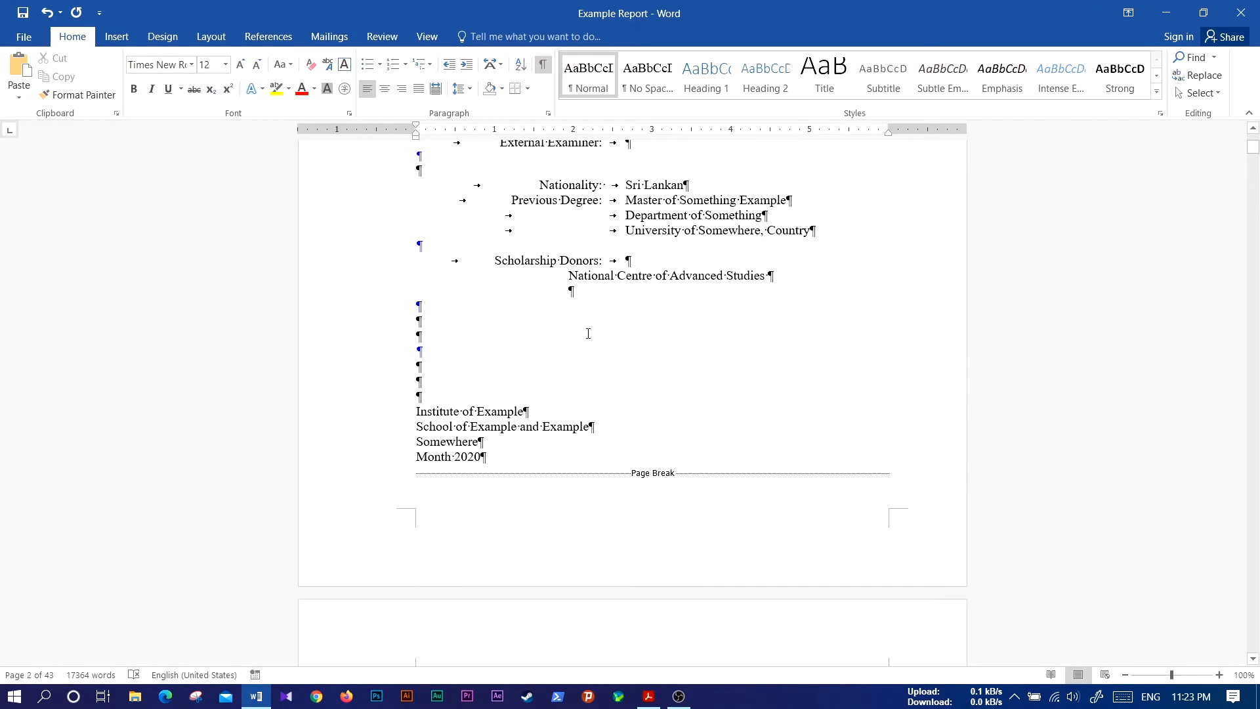
pyautogui.scroll(4, 588, 334)
pyautogui.scroll(-15, 588, 333)
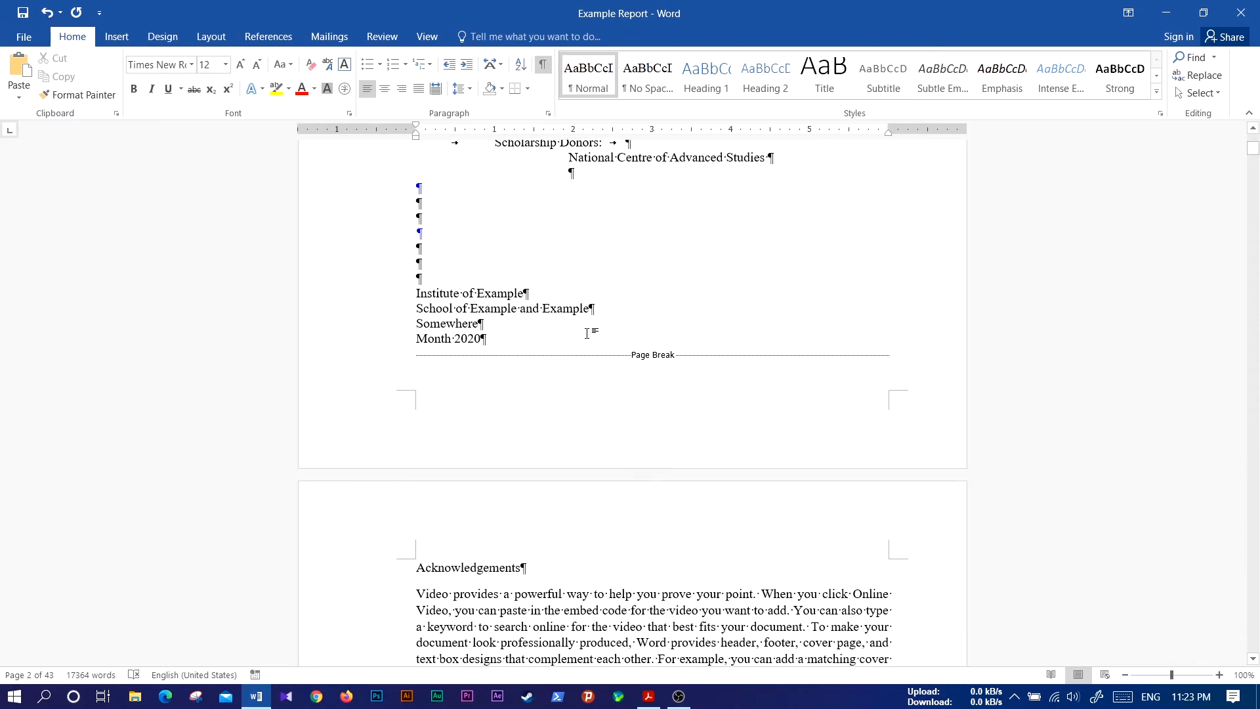
# - Inspect the blank paragraph marks used to separate pages, from Acknowledgements through Contents and the lists to Chapter 01, and back to the Abstract
pyautogui.scroll(-13, 588, 333)
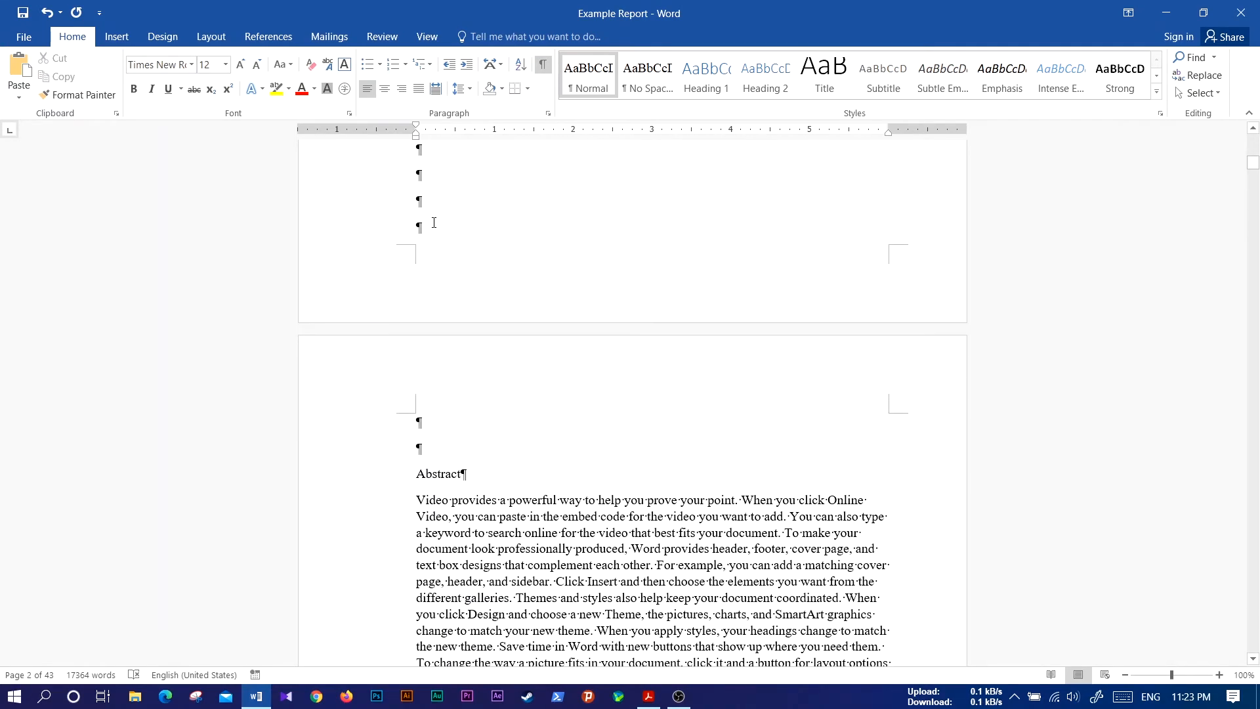
pyautogui.scroll(3, 433, 177)
pyautogui.scroll(-3, 429, 341)
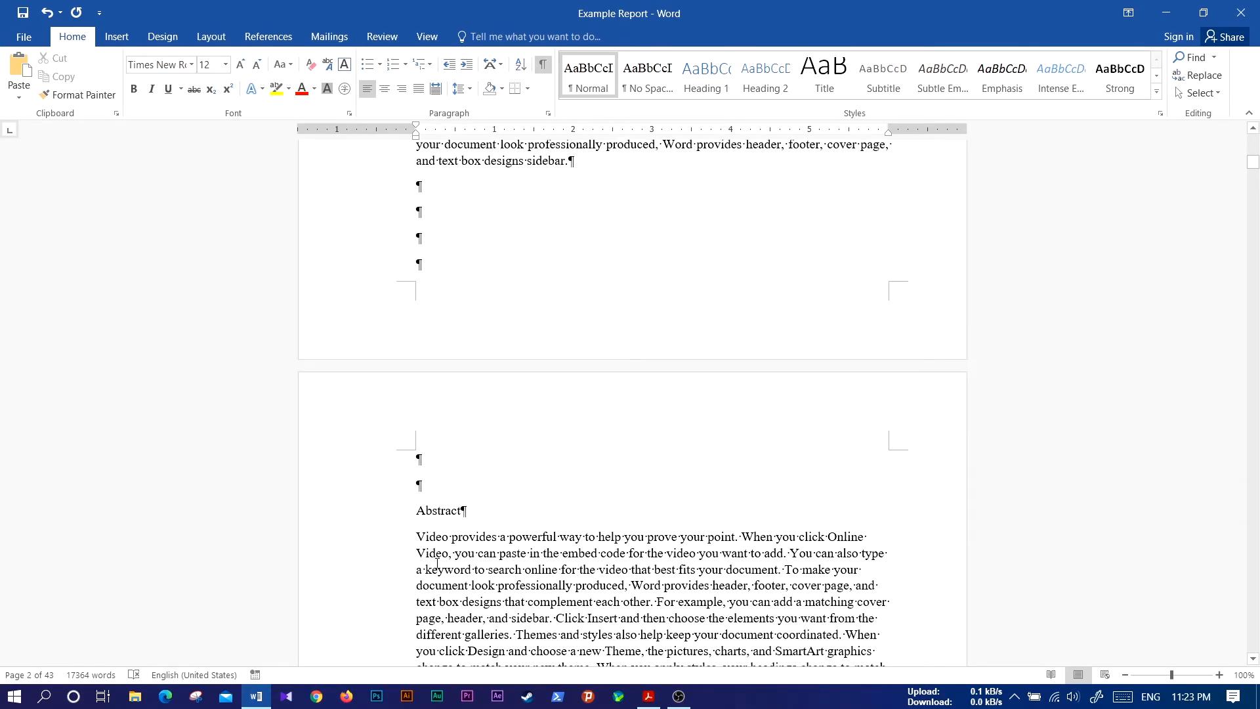
pyautogui.scroll(-3, 417, 471)
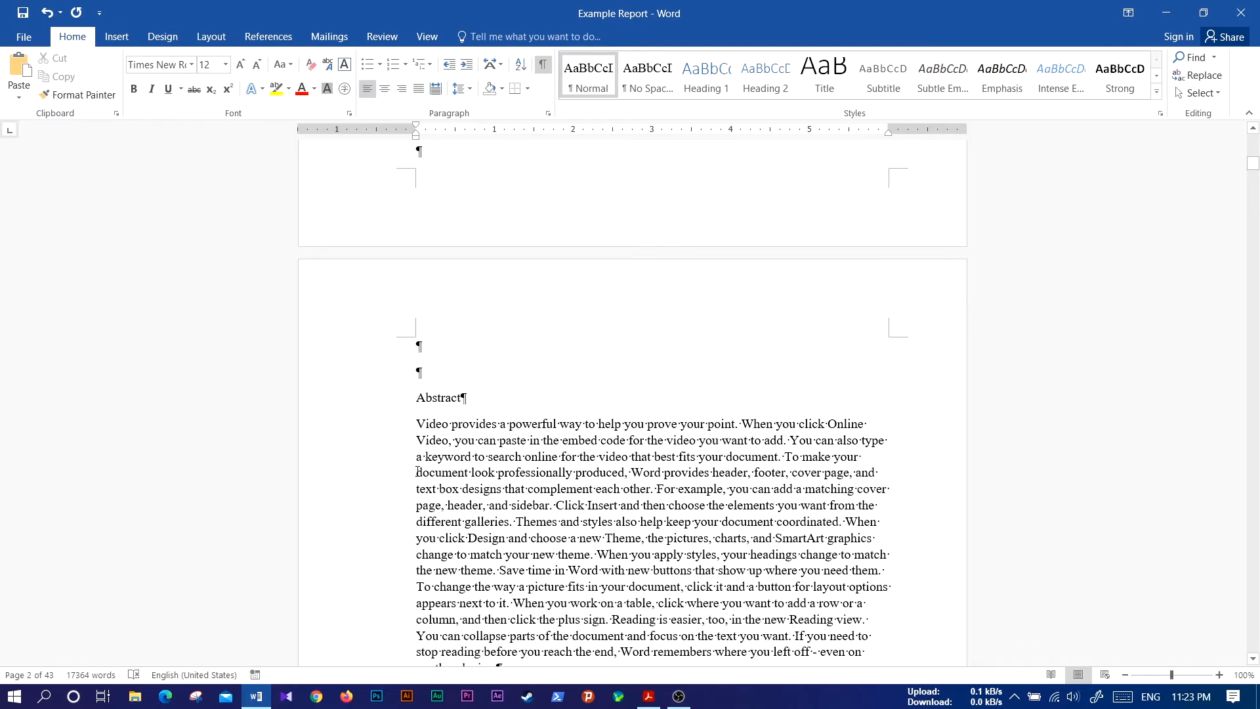
pyautogui.scroll(-20, 445, 371)
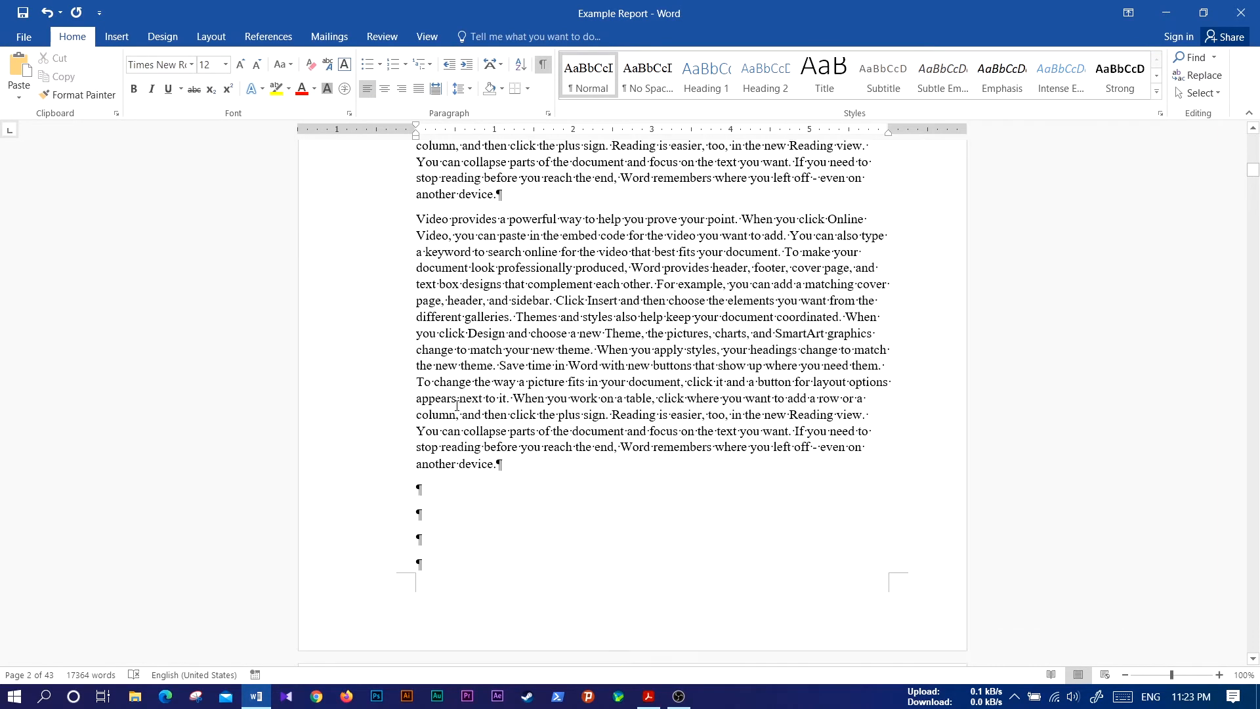
pyautogui.scroll(-13, 424, 393)
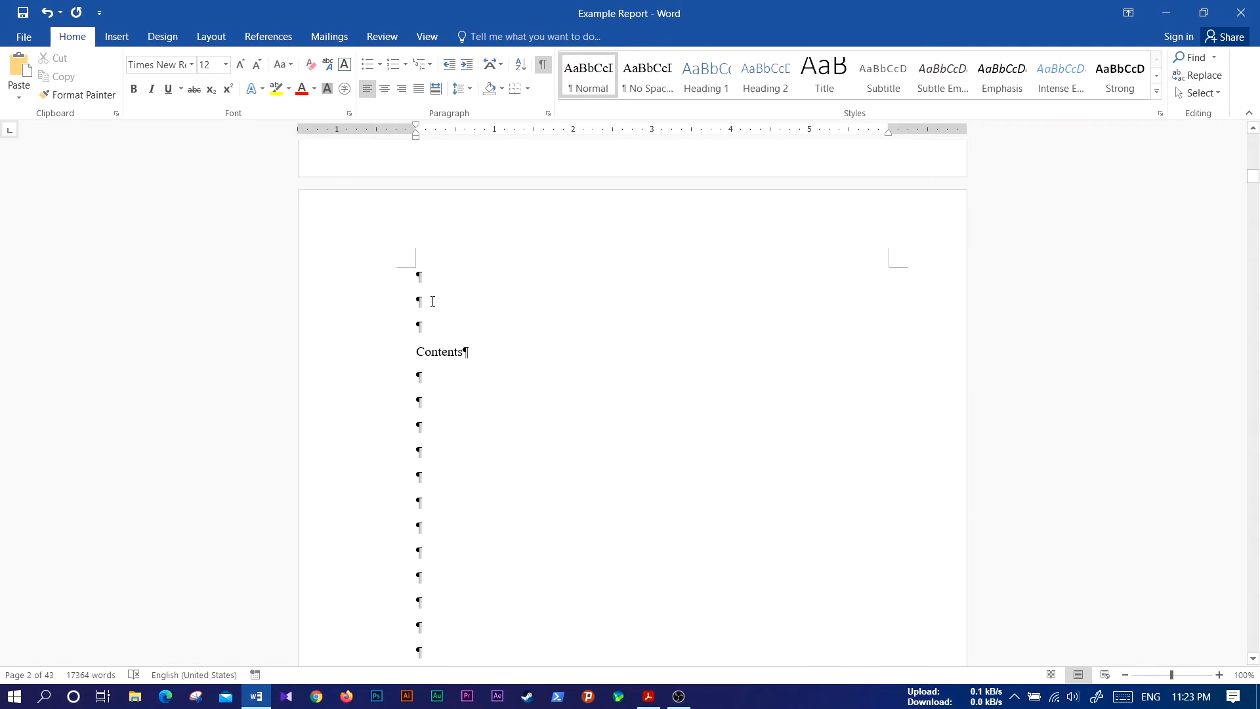
pyautogui.scroll(-7, 447, 374)
pyautogui.scroll(-16, 447, 506)
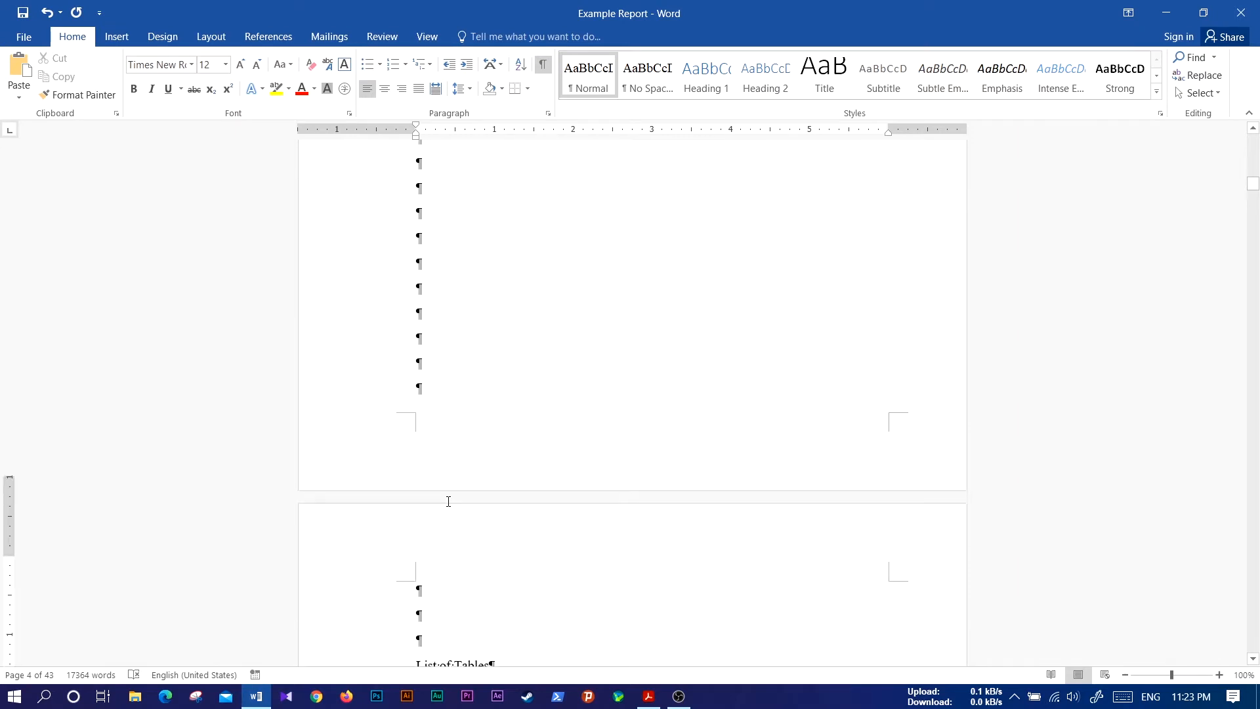
pyautogui.click(439, 482)
pyautogui.scroll(-5, 438, 459)
pyautogui.scroll(-20, 440, 519)
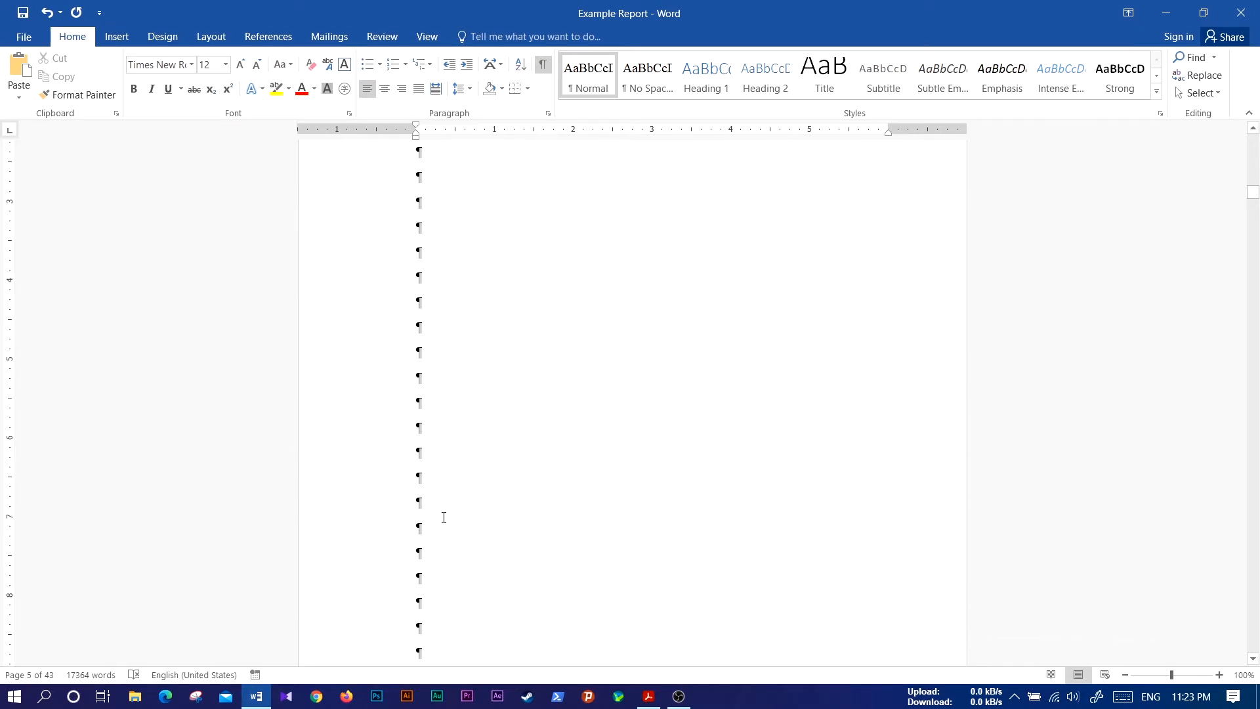
pyautogui.scroll(-20, 458, 526)
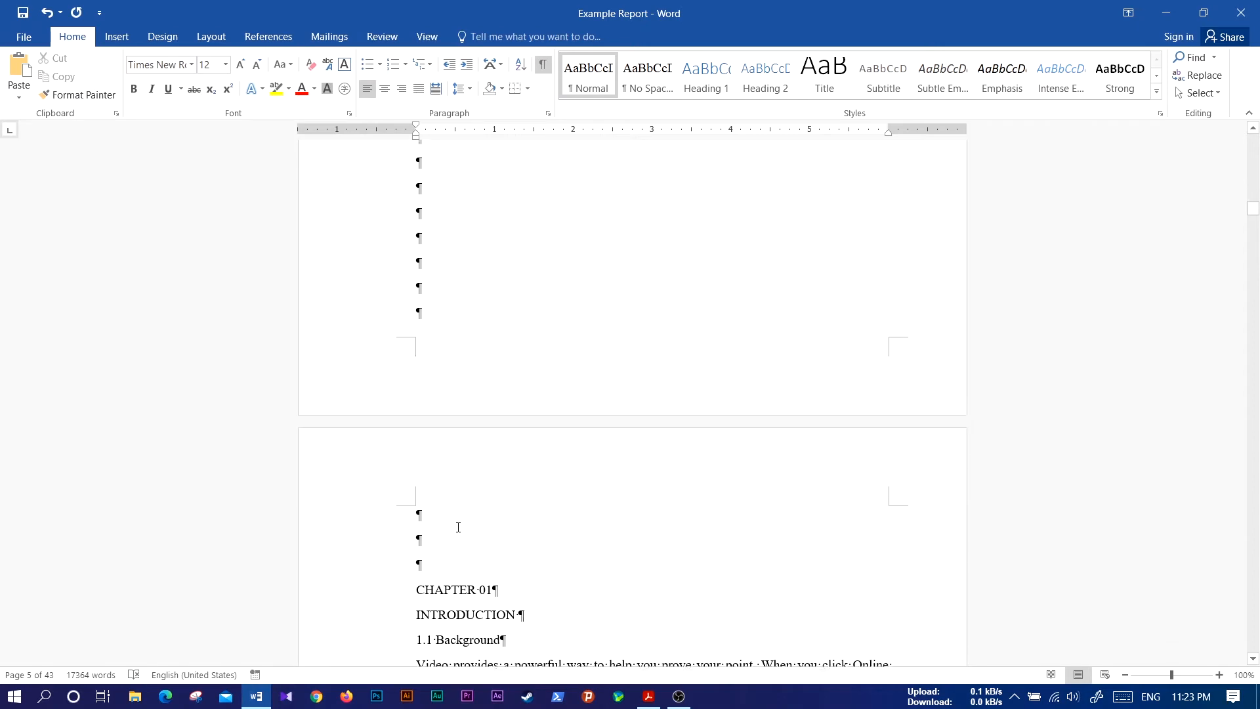
pyautogui.scroll(-1, 458, 527)
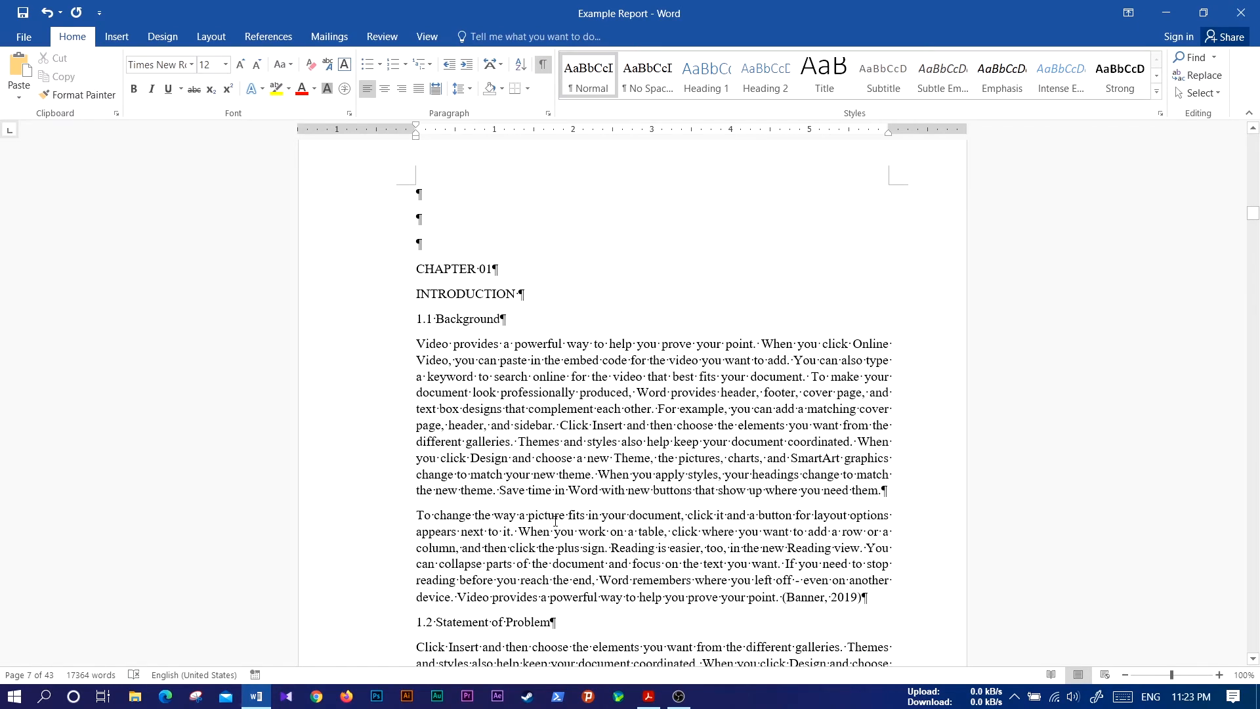
pyautogui.scroll(15, 584, 506)
pyautogui.scroll(4, 586, 508)
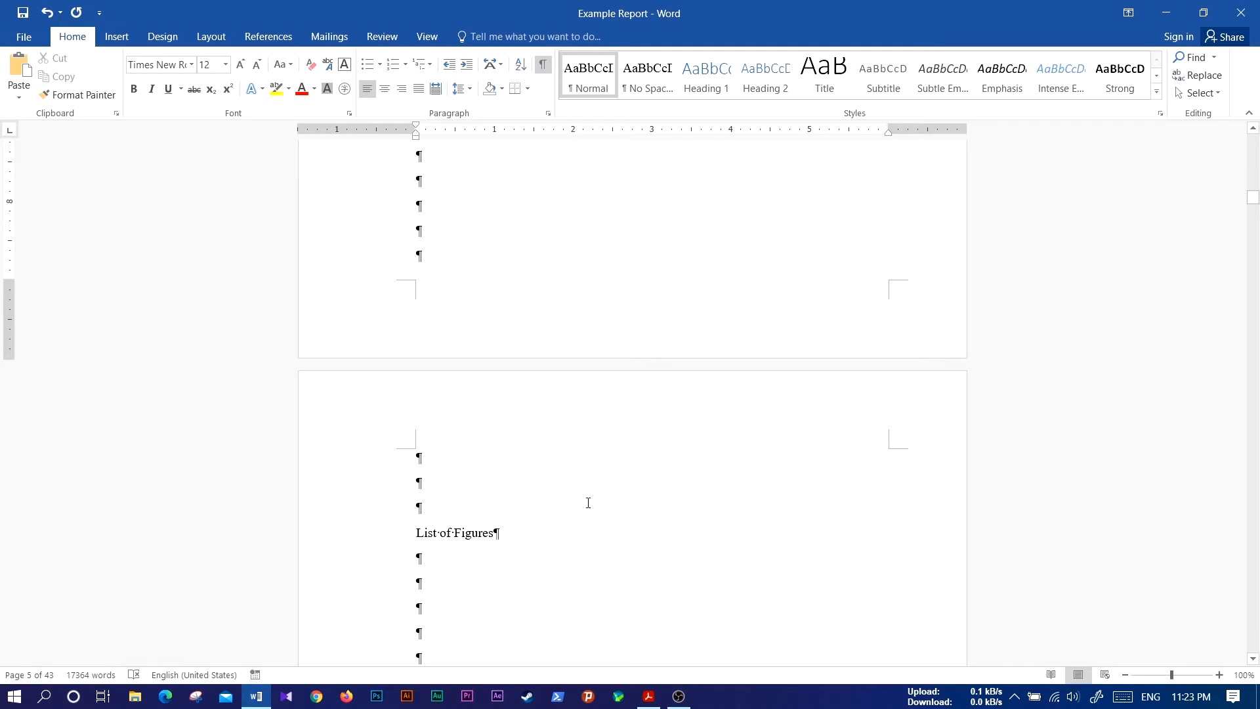
pyautogui.scroll(-16, 588, 503)
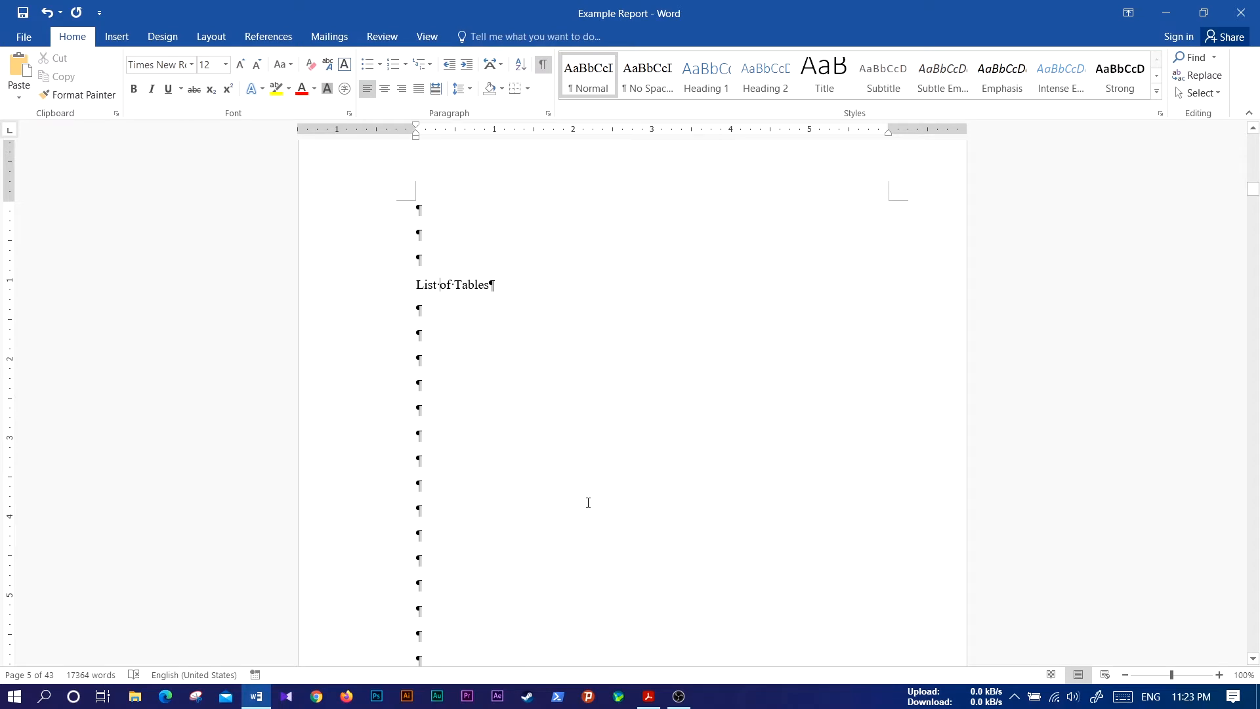
pyautogui.scroll(20, 588, 503)
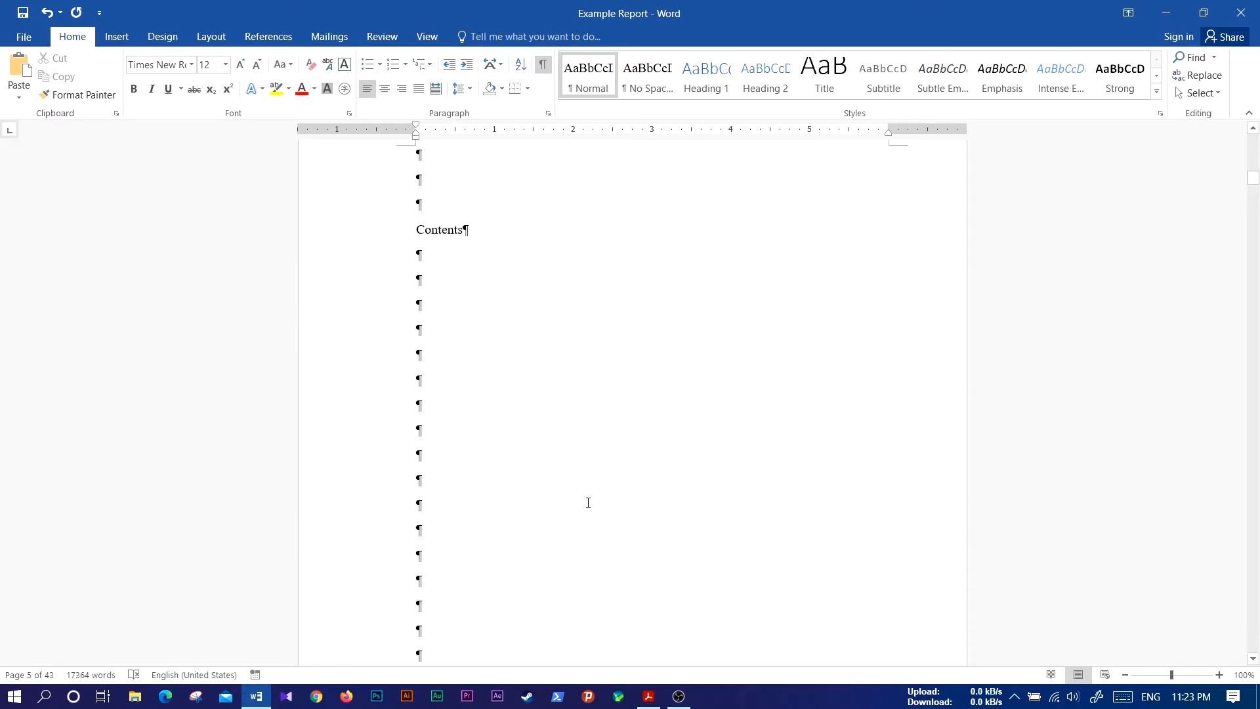
pyautogui.scroll(12, 588, 502)
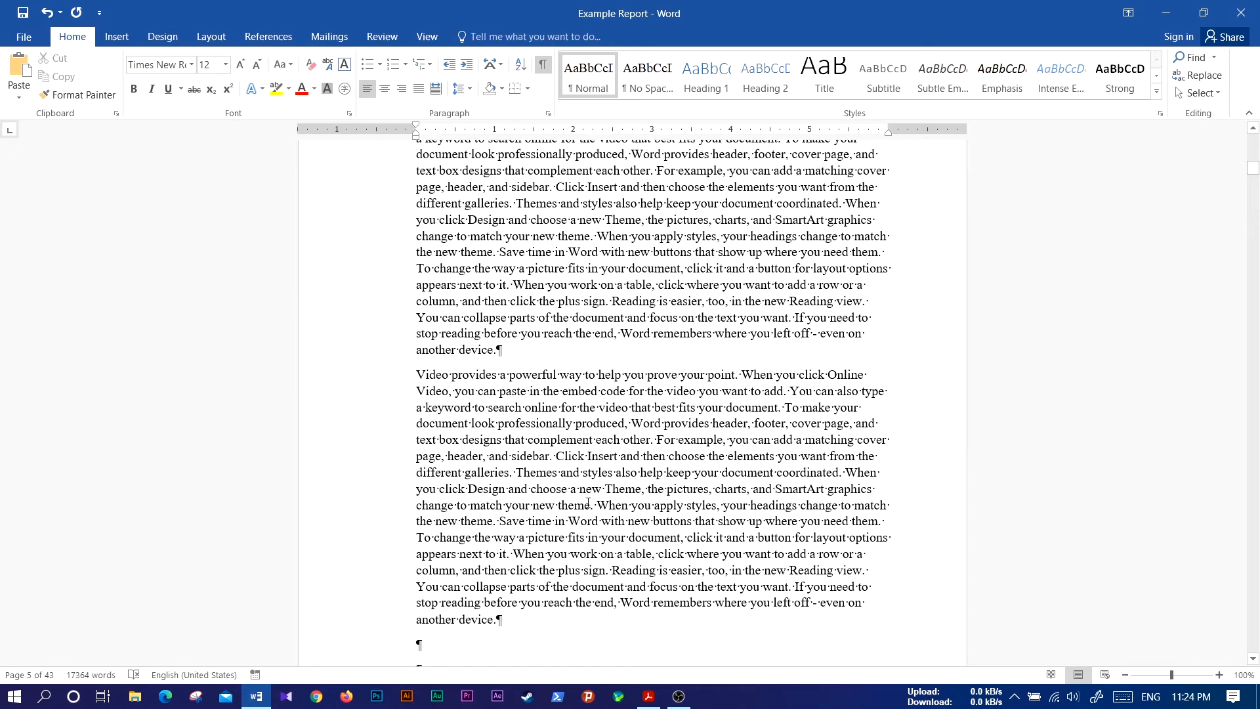
pyautogui.scroll(10, 587, 503)
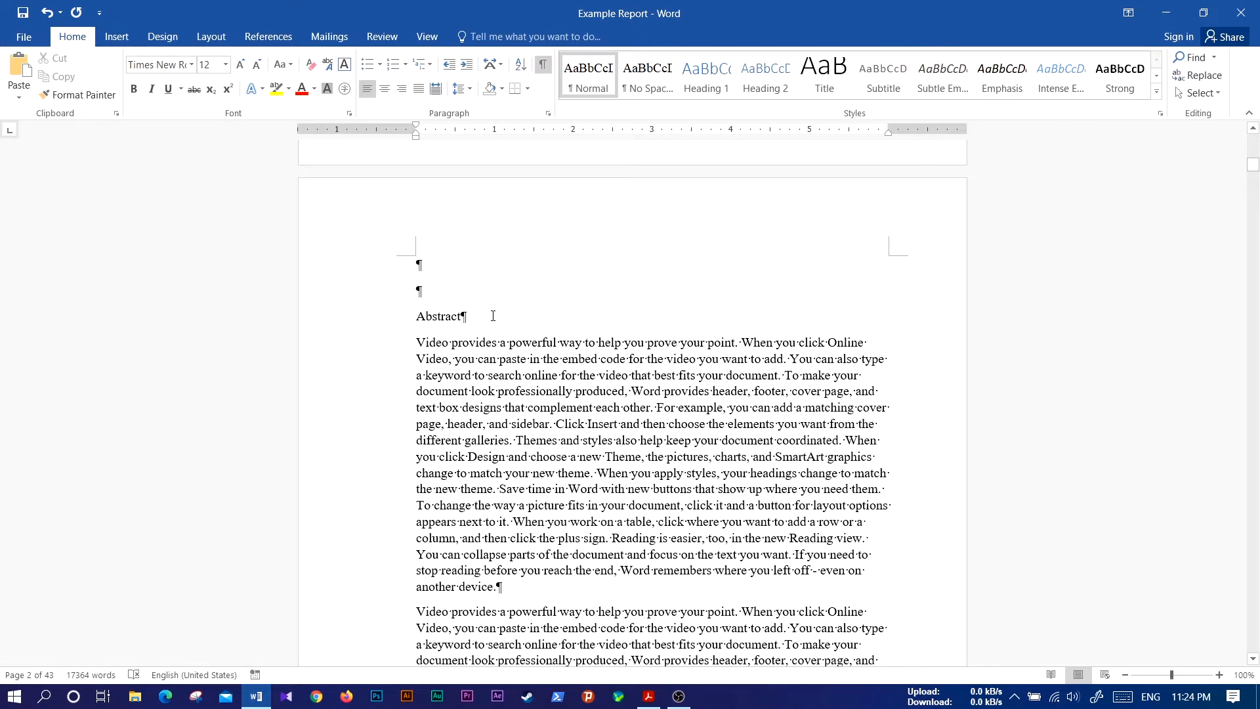
# - Review the available page break and section break types without inserting any
pyautogui.click(211, 37)
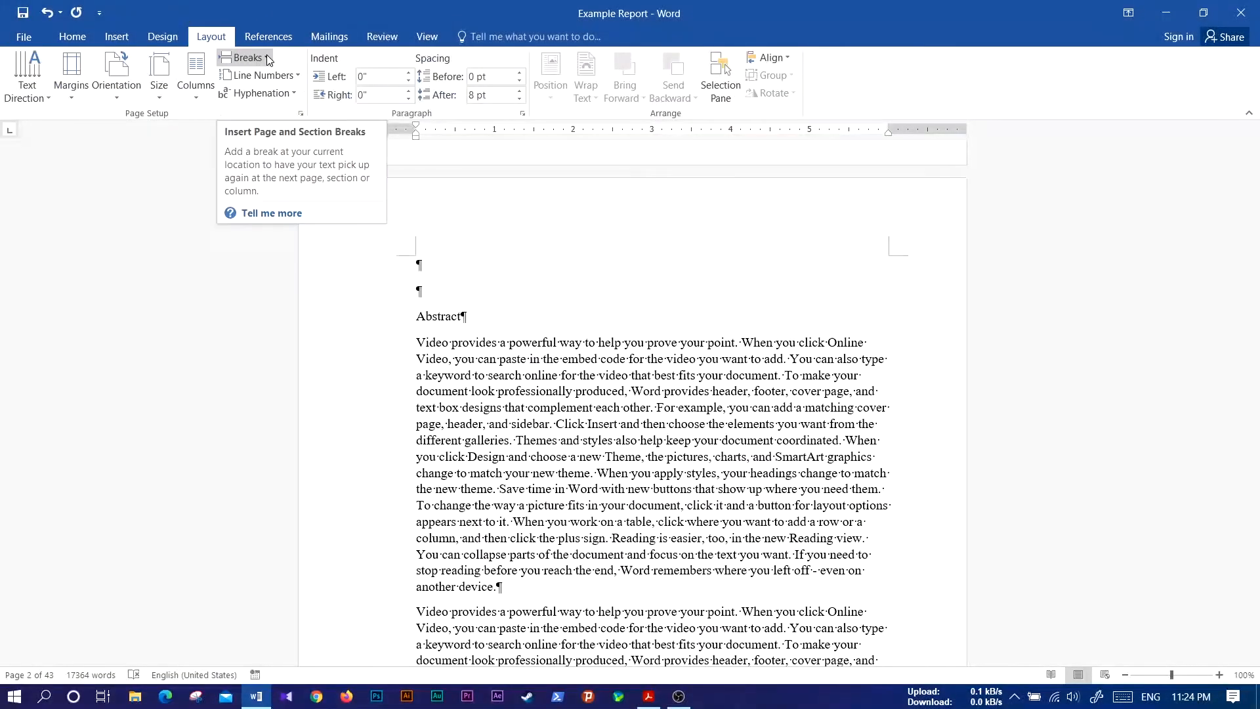
pyautogui.click(266, 59)
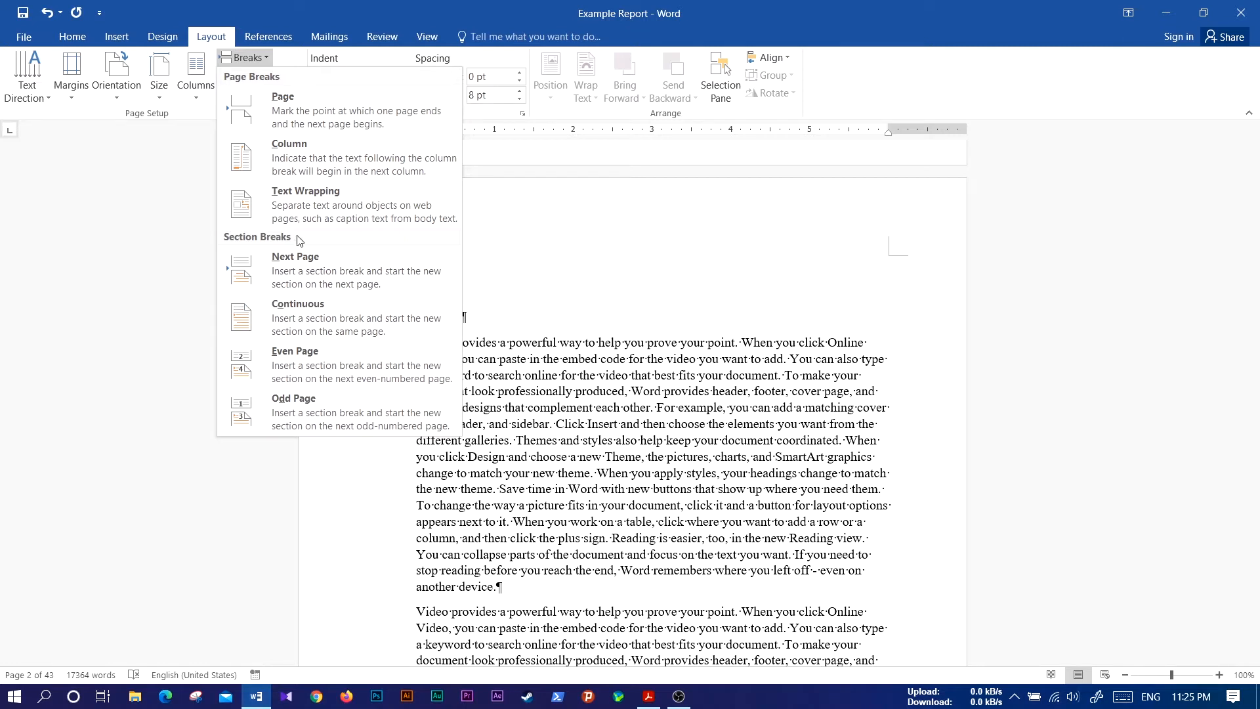
pyautogui.click(247, 66)
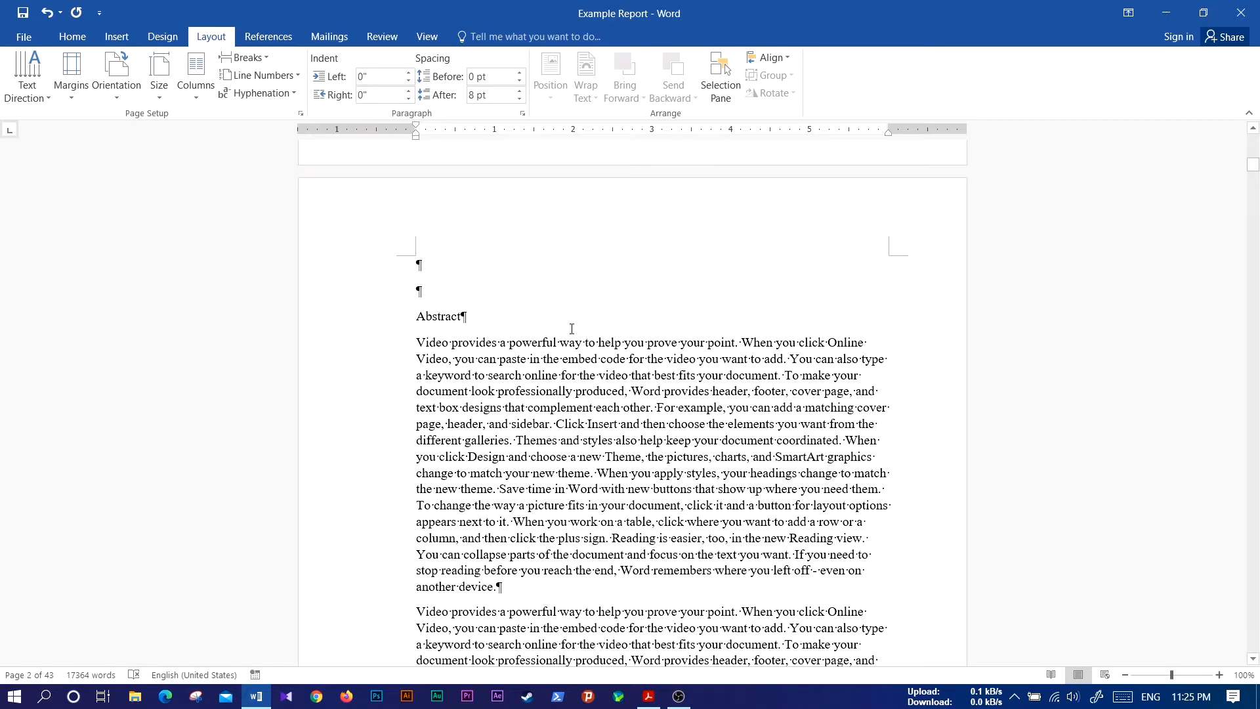
# - Compare the paragraph marks around Acknowledgements, Abstract and Contents with the page break at the end of the title page
pyautogui.scroll(5, 569, 332)
pyautogui.scroll(1, 572, 330)
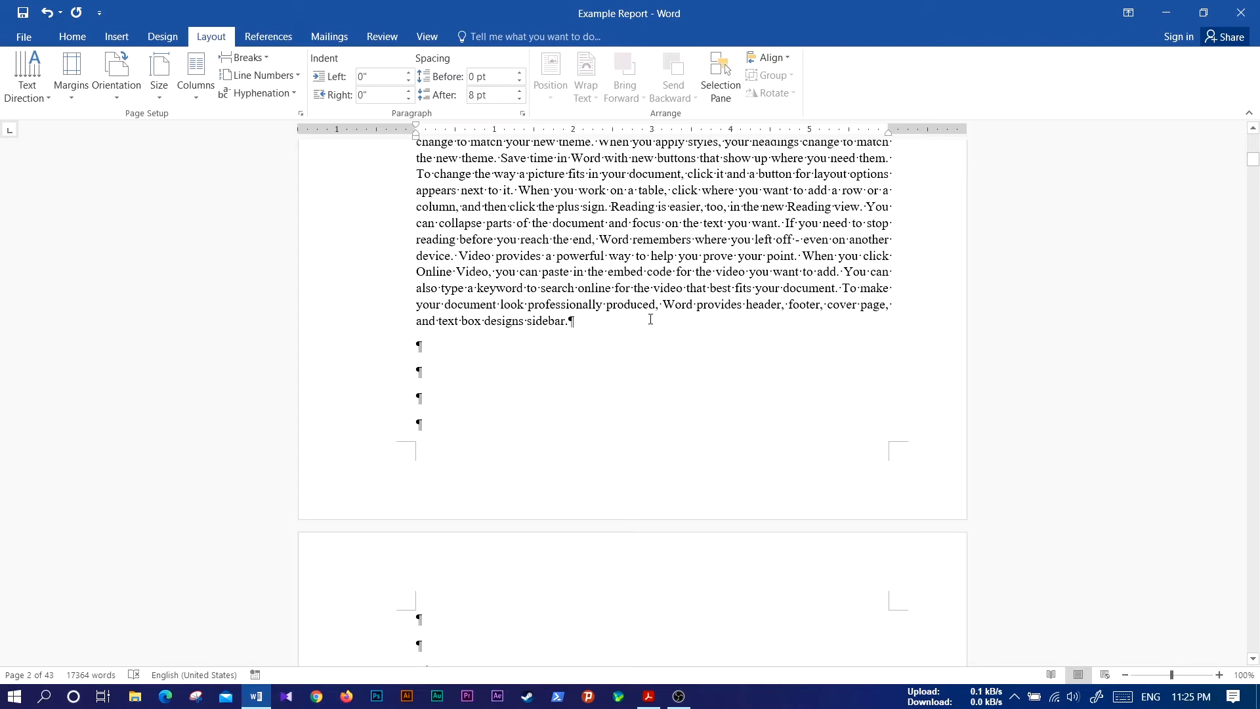
pyautogui.scroll(10, 650, 318)
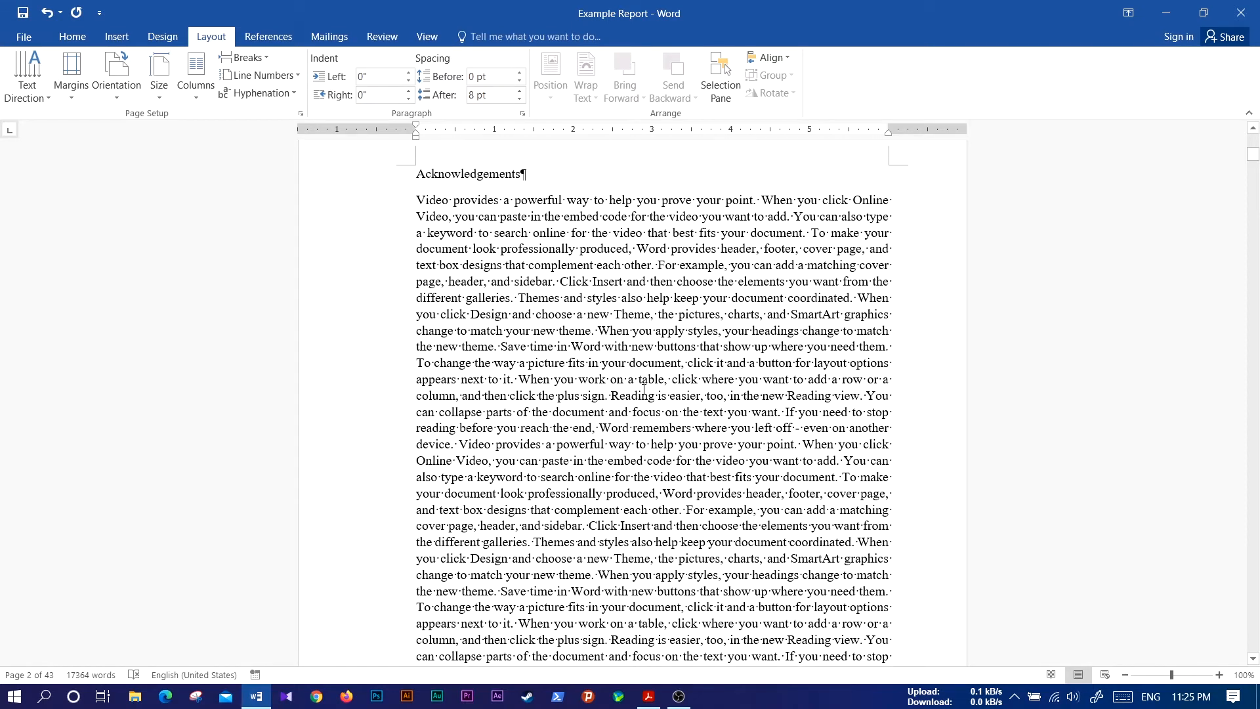
pyautogui.scroll(-15, 643, 389)
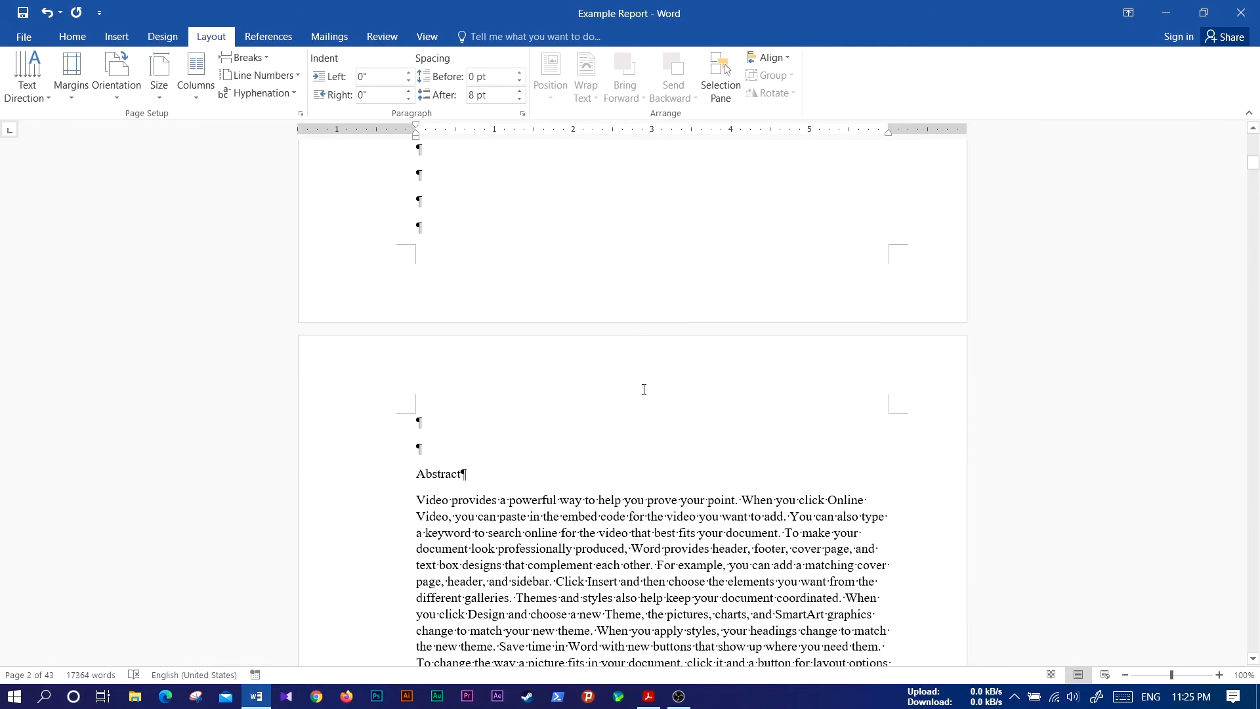
pyautogui.scroll(-15, 643, 389)
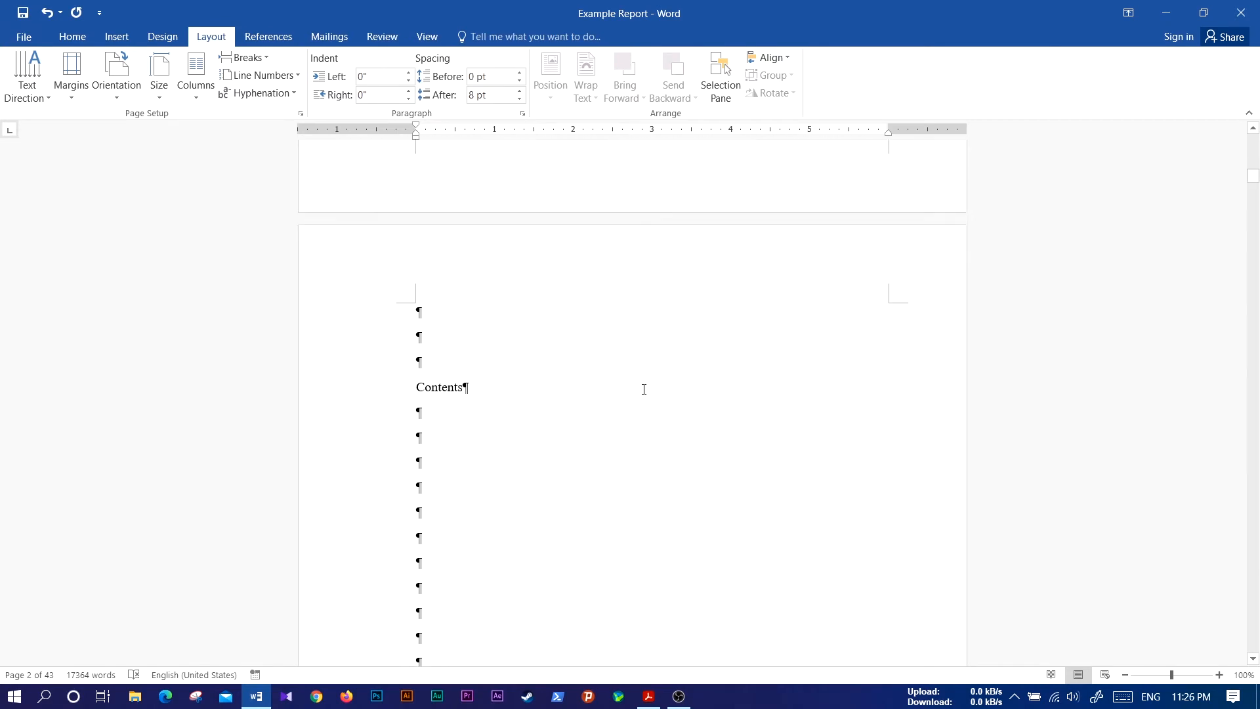
pyautogui.scroll(-15, 644, 389)
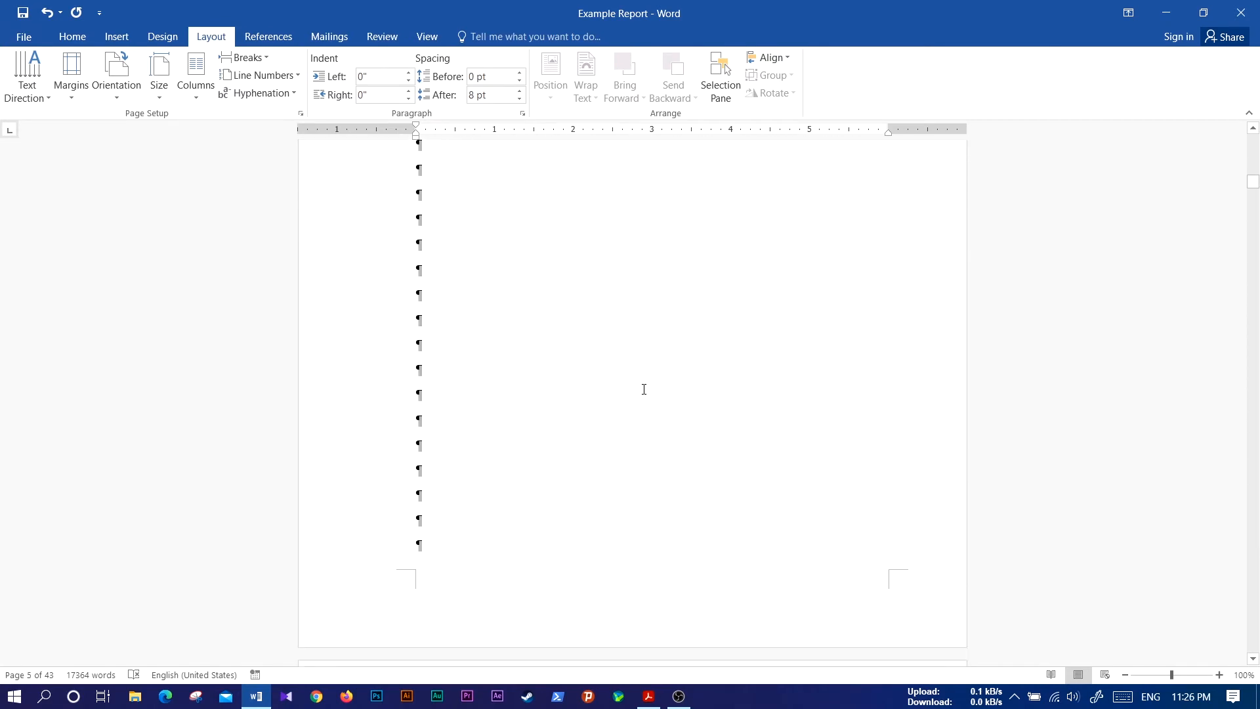
pyautogui.scroll(-15, 643, 389)
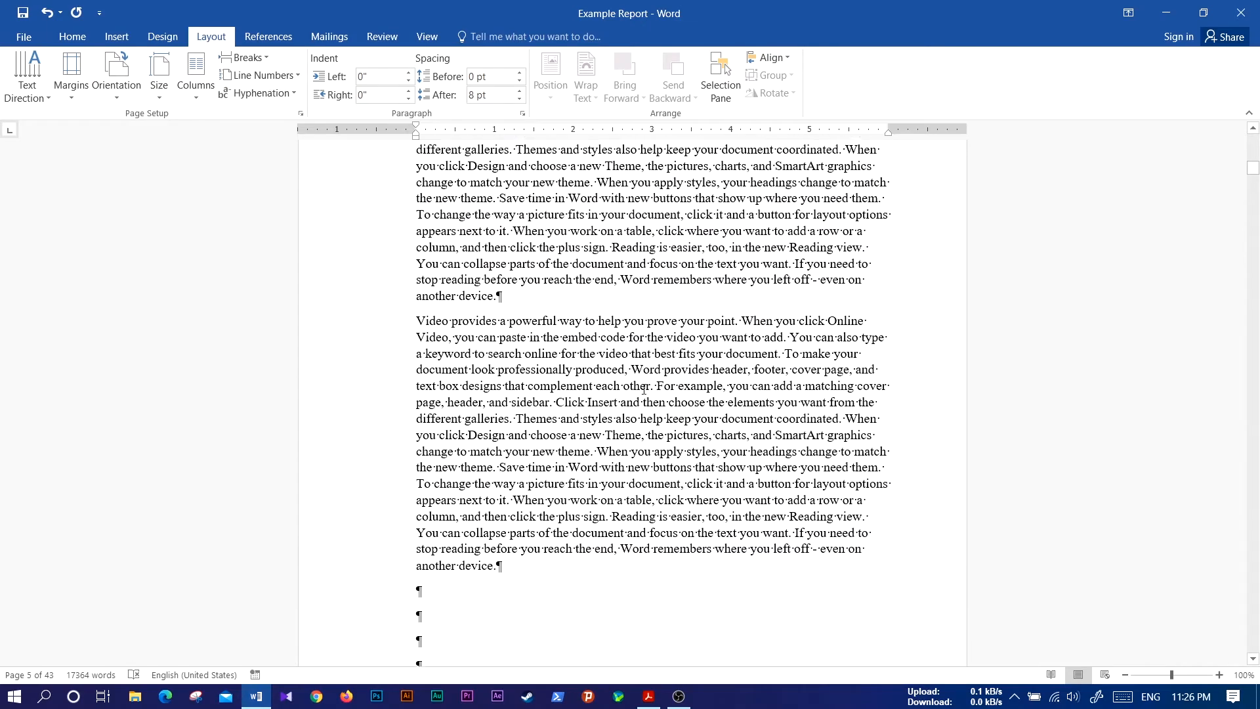
pyautogui.scroll(12, 643, 389)
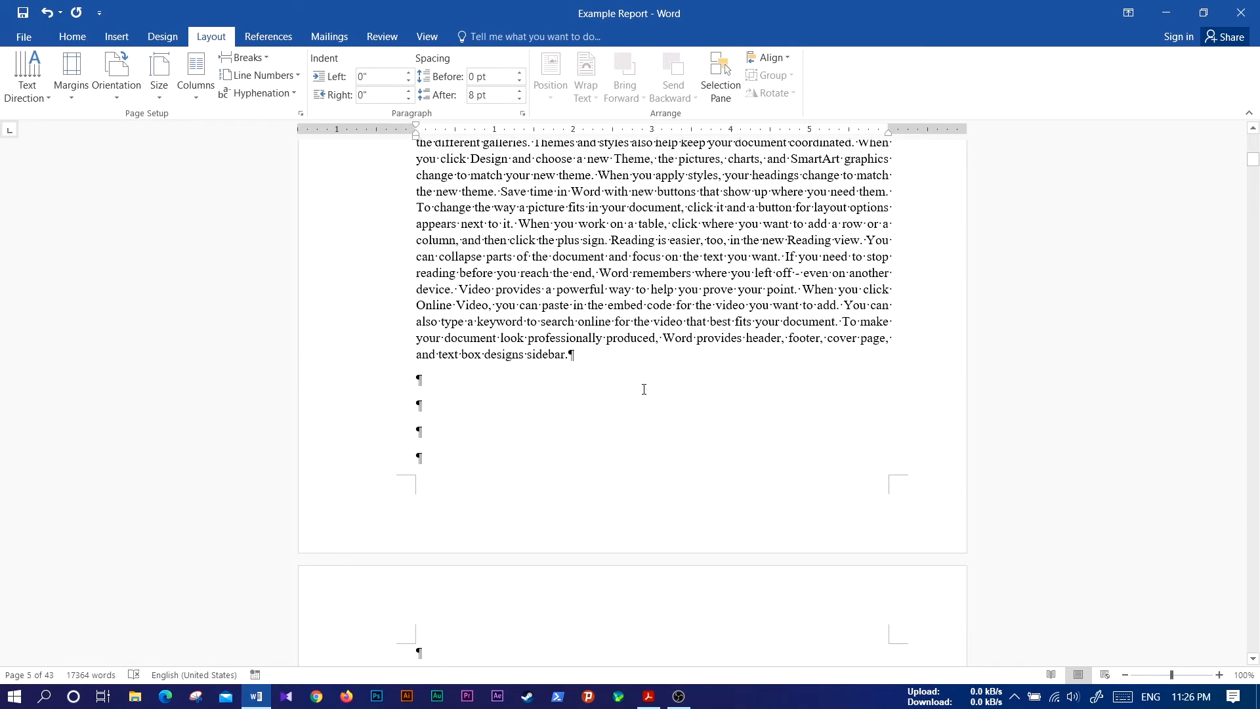
pyautogui.scroll(10, 643, 389)
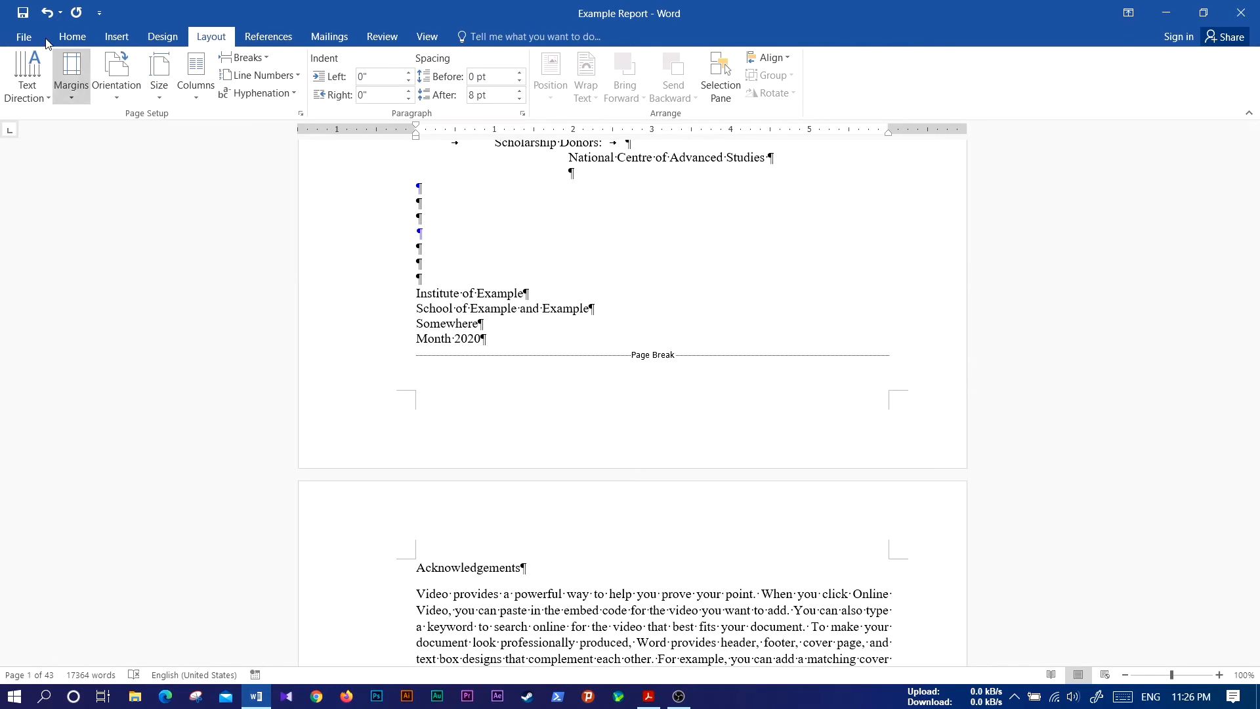
# - Hide the paragraph marks and other formatting symbols, and view the title and Acknowledgements pages without them
pyautogui.click(69, 36)
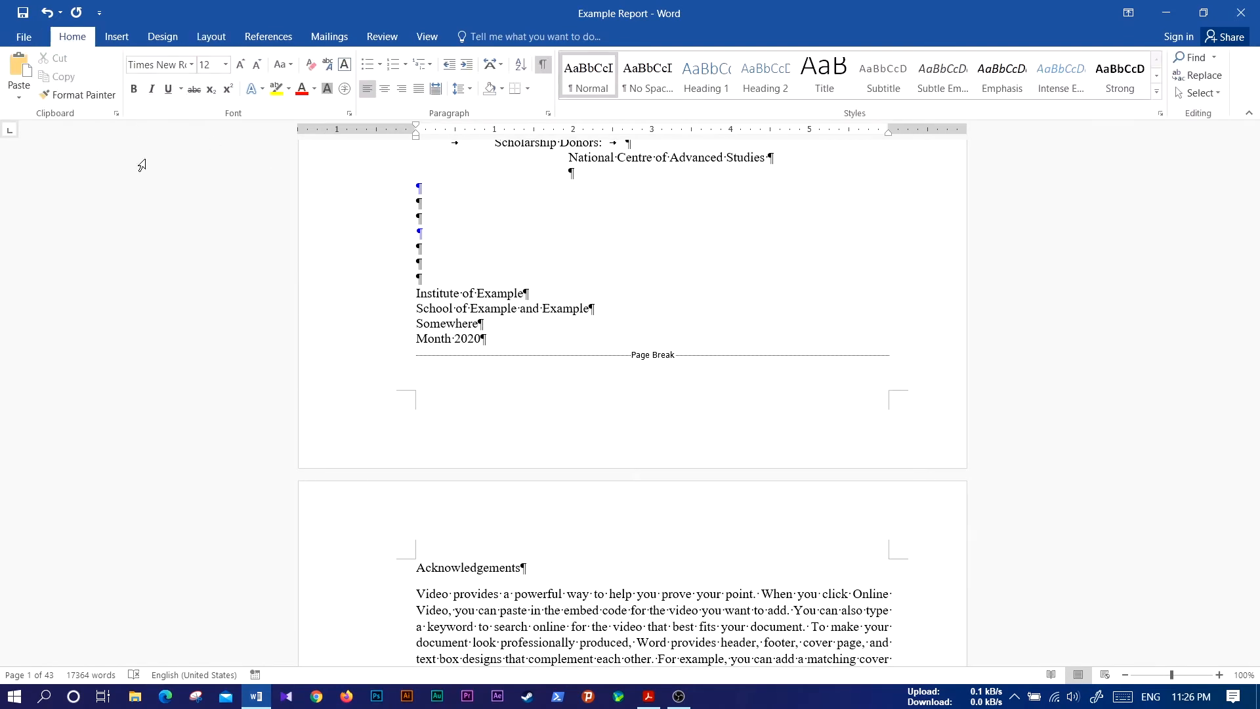
pyautogui.click(544, 65)
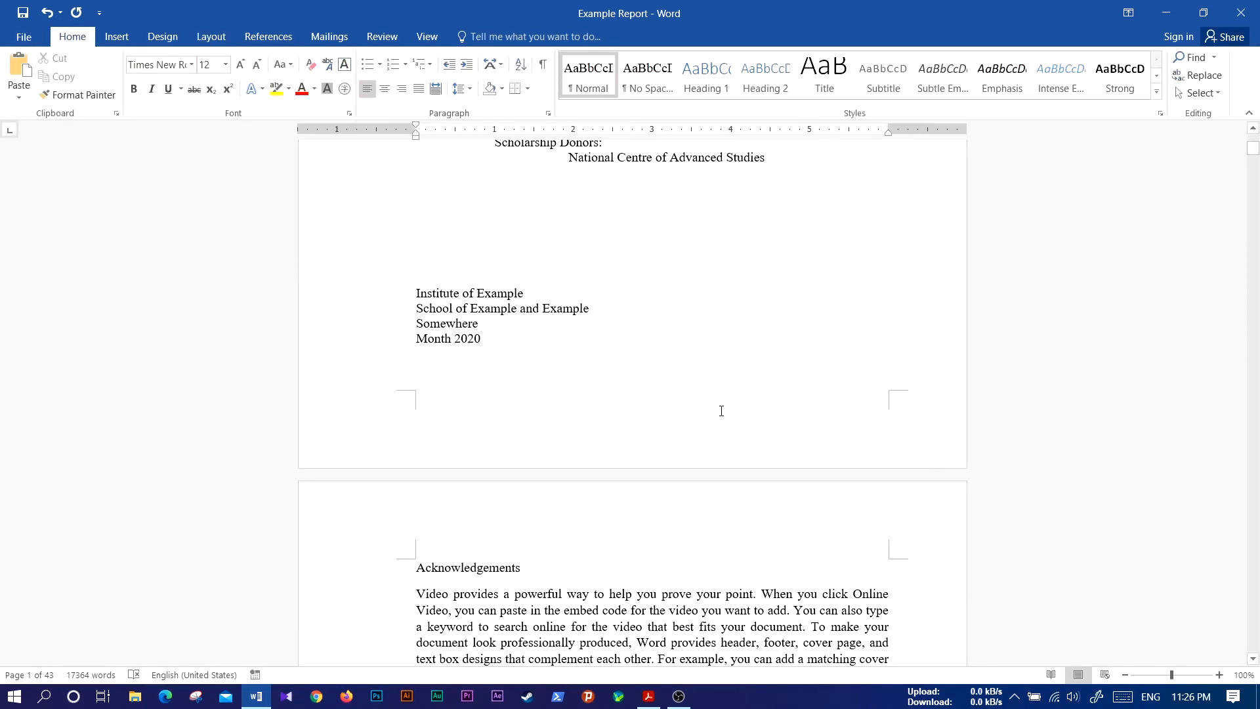
pyautogui.scroll(2, 705, 468)
pyautogui.scroll(6, 705, 468)
pyautogui.scroll(-5, 705, 465)
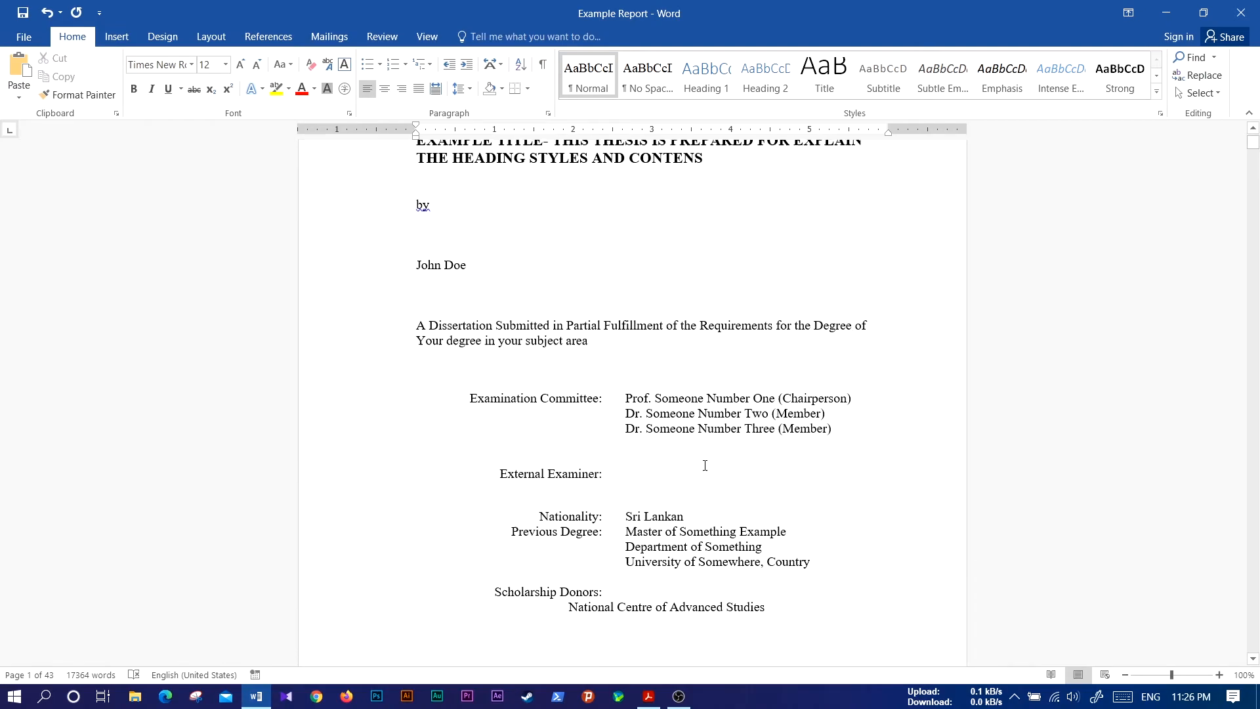
pyautogui.scroll(-20, 704, 465)
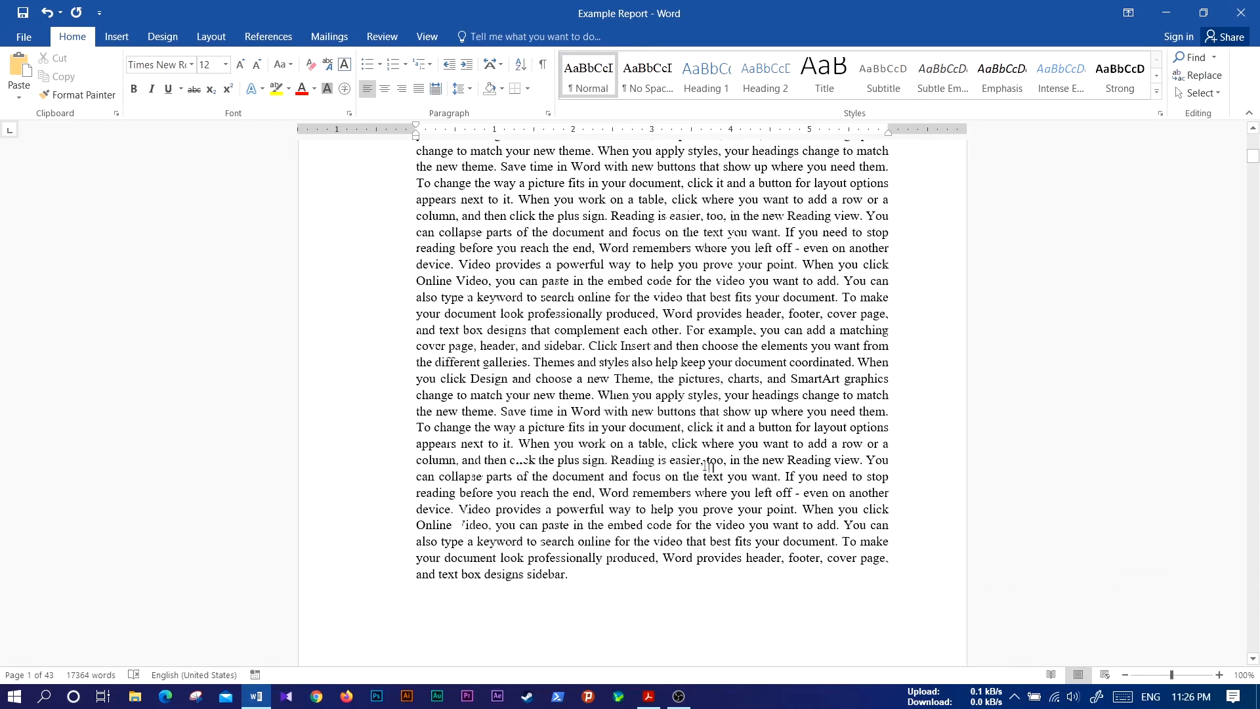
pyautogui.scroll(-10, 597, 473)
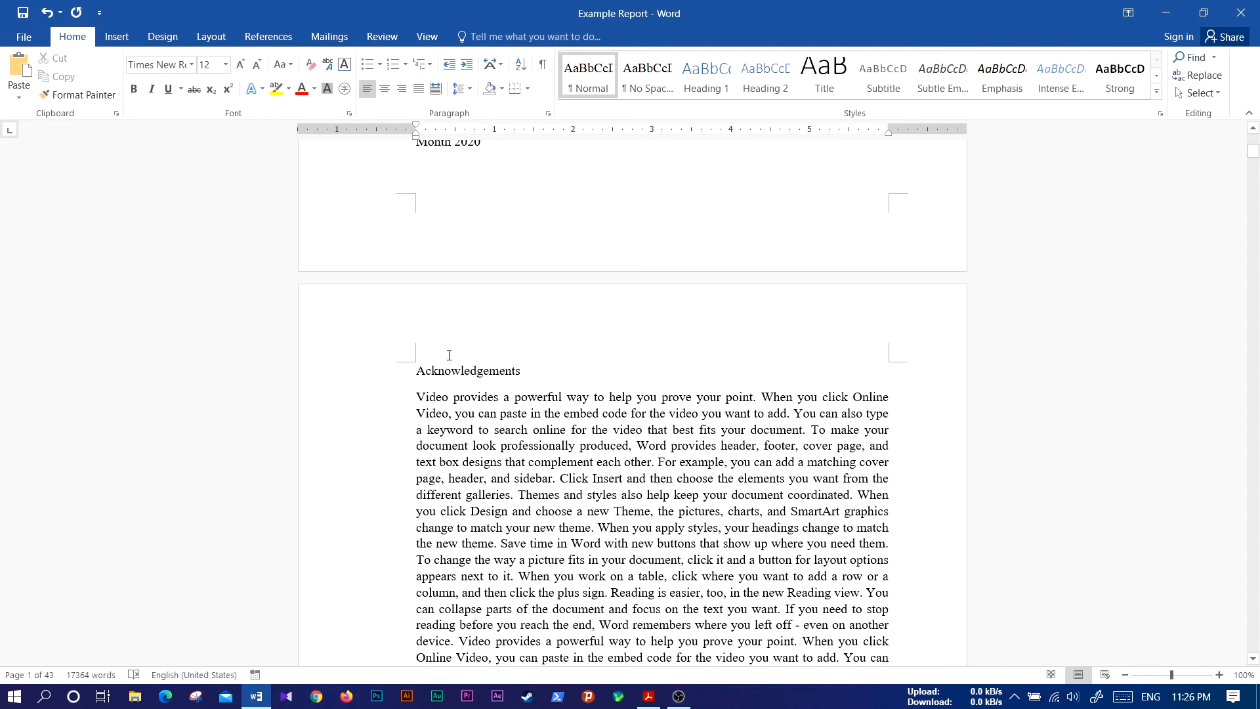
pyautogui.scroll(-7, 592, 470)
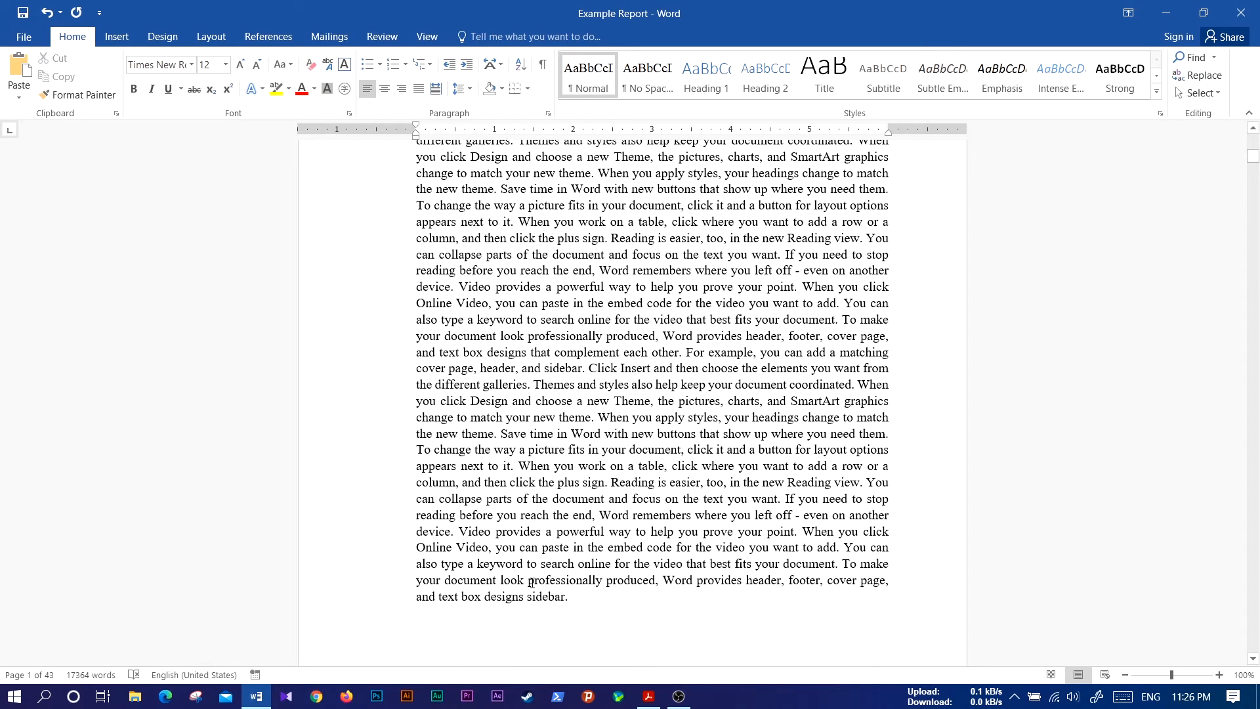
# - Delete the end of the Acknowledgements text after "coordinated. When" and add six blank paragraphs there to push the Abstract heading down
pyautogui.moveTo(569, 598); pyautogui.dragTo(411, 407)
pyautogui.press('Delete')
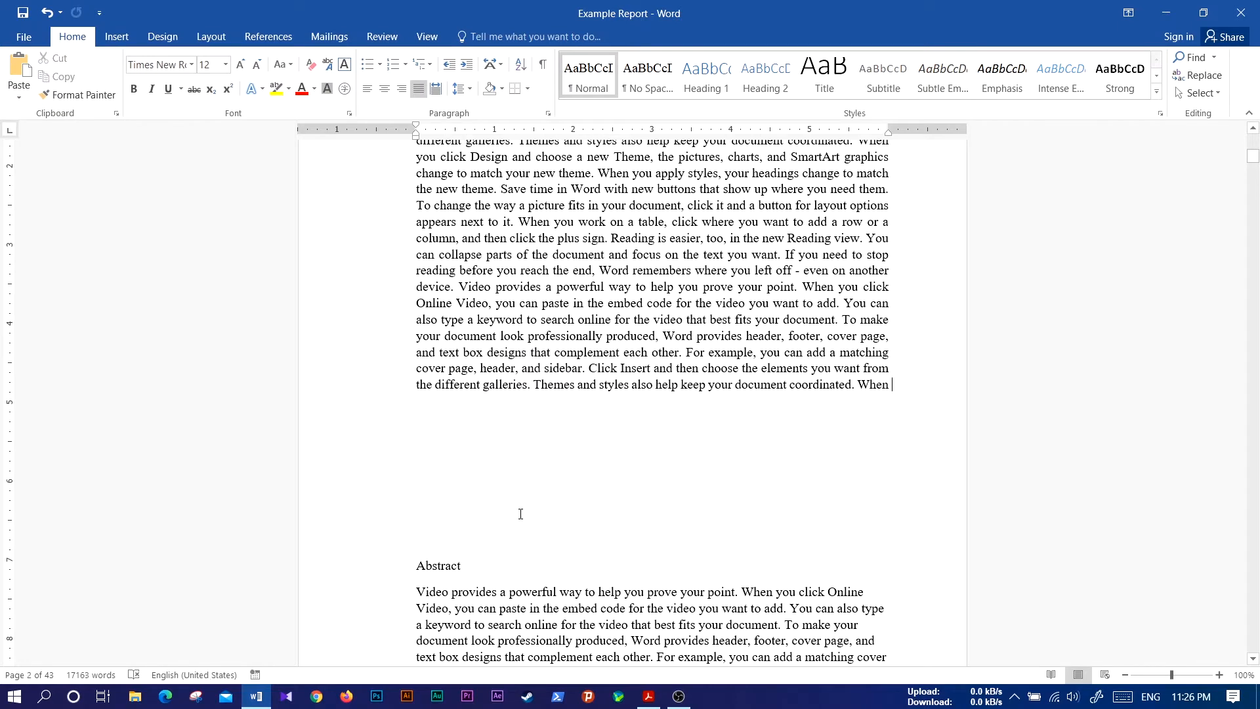
pyautogui.press('Return')
pyautogui.scroll(-4, 794, 541)
pyautogui.press('Return')
pyautogui.press('Return')
pyautogui.press('Return')
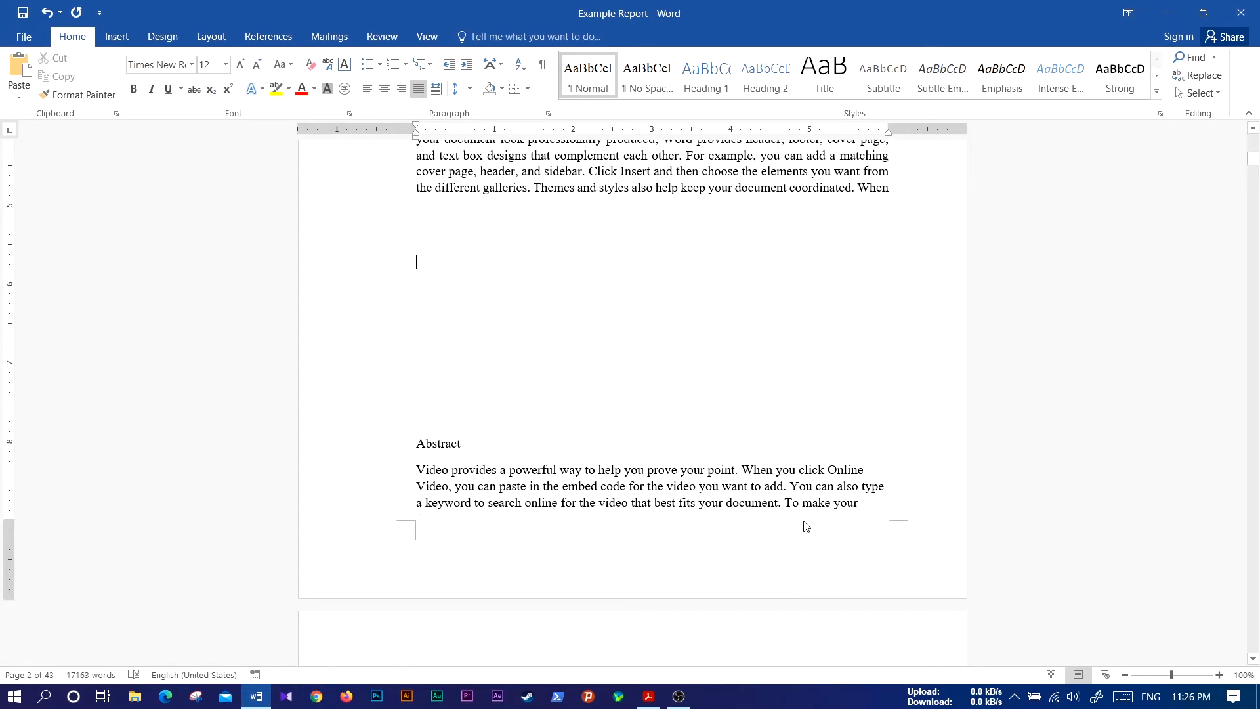
pyautogui.press('Return')
pyautogui.press('Return')
pyautogui.scroll(6, 554, 376)
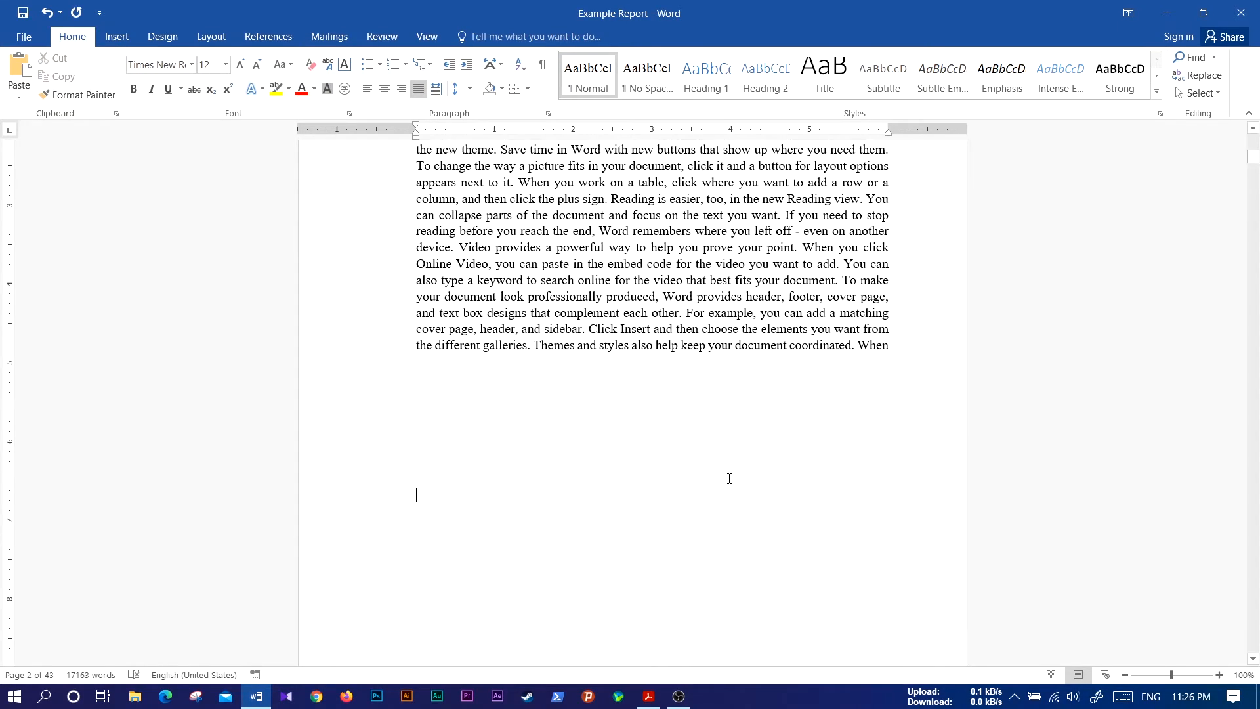
pyautogui.scroll(2, 555, 376)
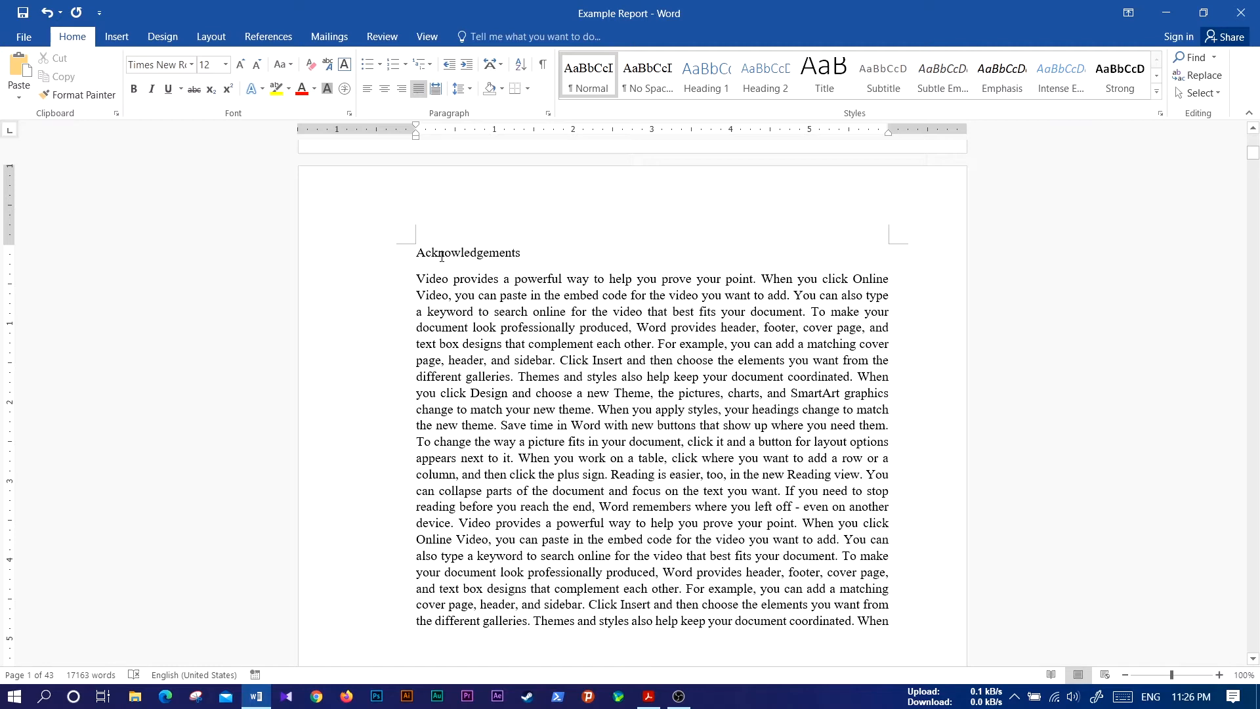
# - Show the formatting marks and examine the blank paragraphs between the end of the Acknowledgements text and the Abstract heading
pyautogui.scroll(-4, 490, 506)
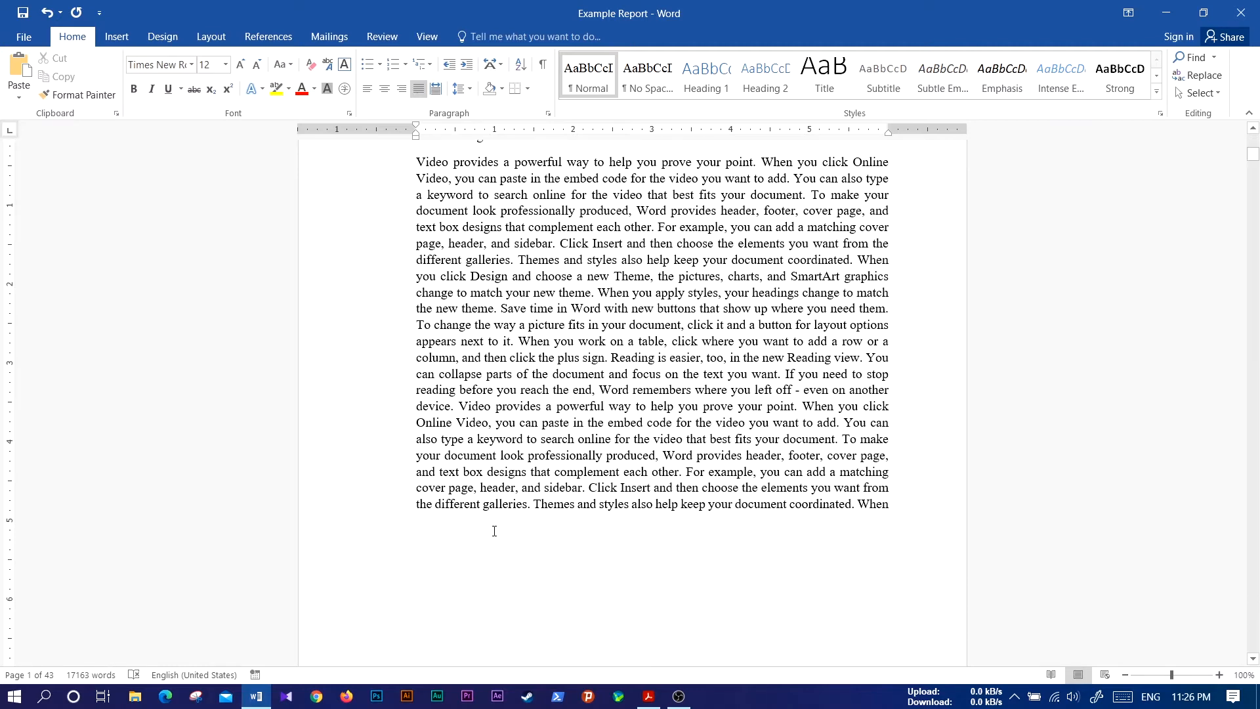
pyautogui.scroll(-6, 425, 617)
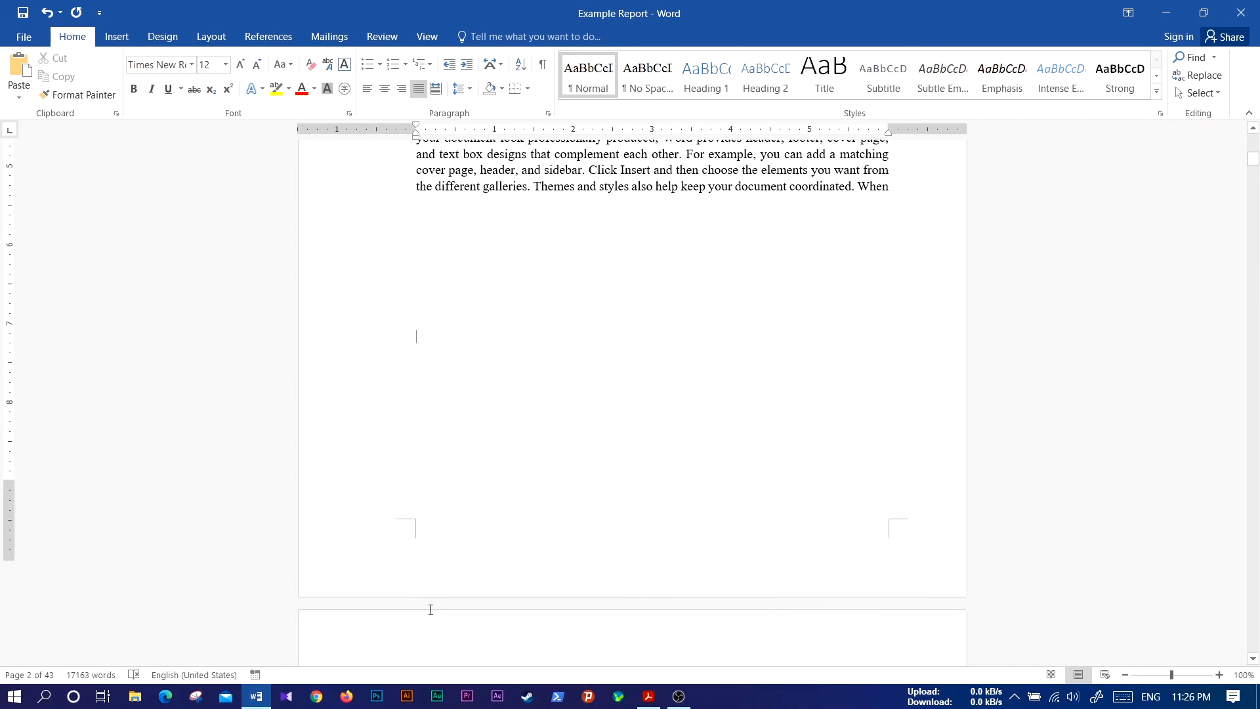
pyautogui.scroll(2, 507, 346)
pyautogui.scroll(1, 508, 346)
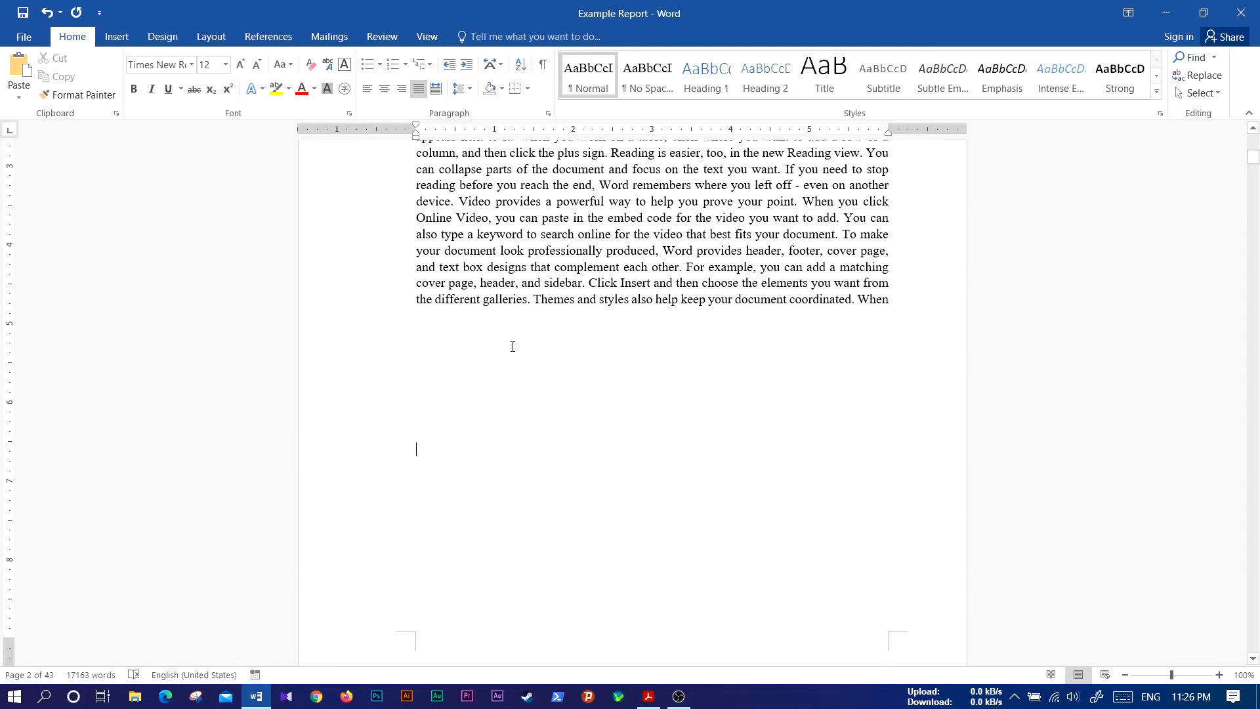
pyautogui.scroll(4, 594, 315)
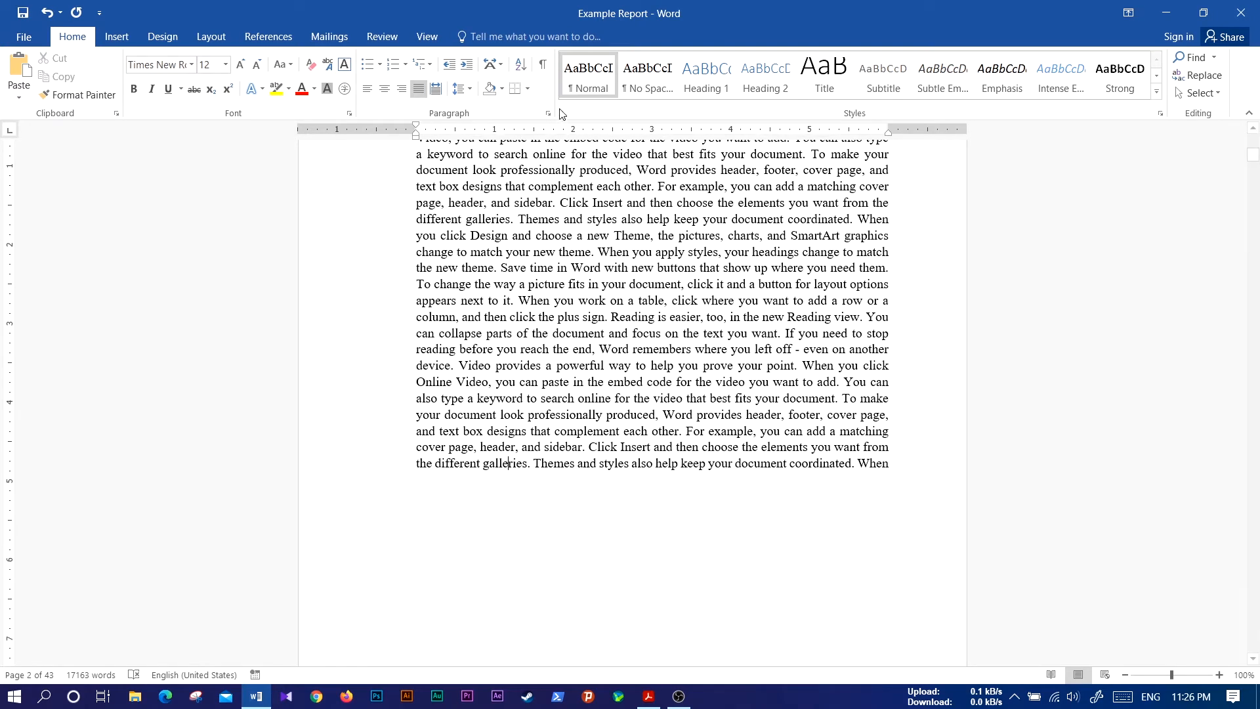
pyautogui.click(542, 63)
pyautogui.scroll(-2, 550, 446)
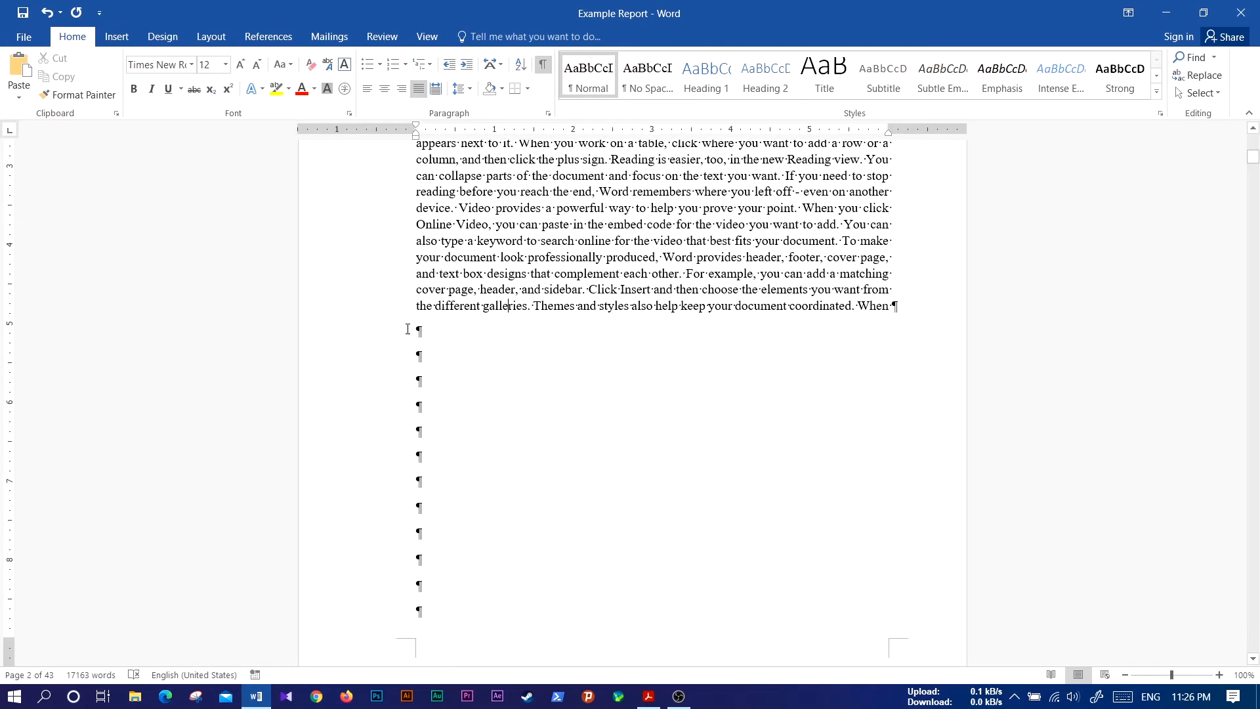
pyautogui.scroll(-2, 440, 562)
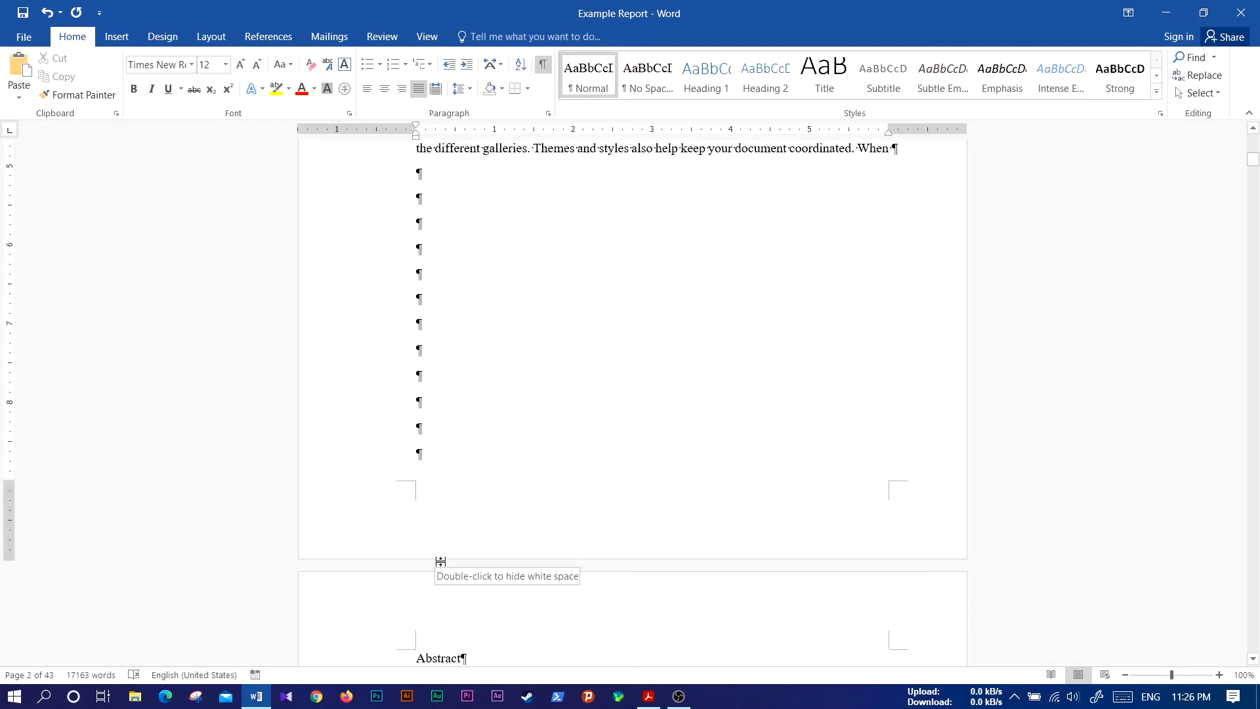
pyautogui.scroll(-2, 441, 562)
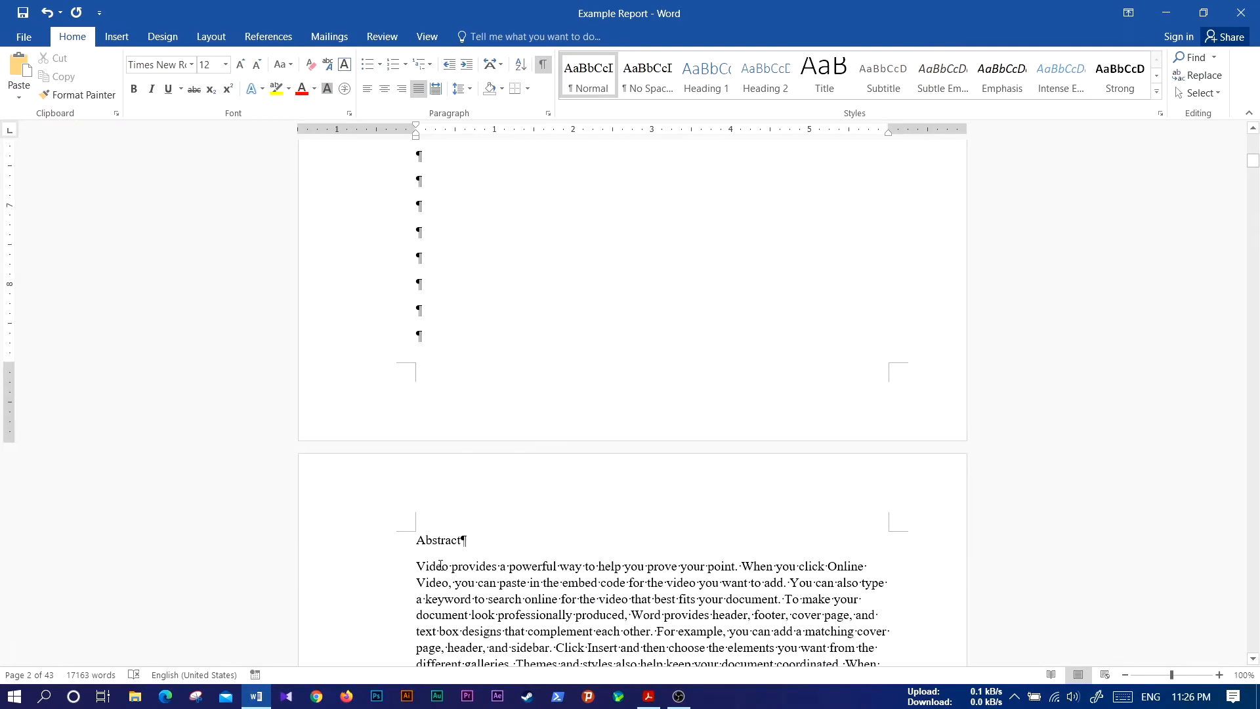
pyautogui.scroll(2, 481, 380)
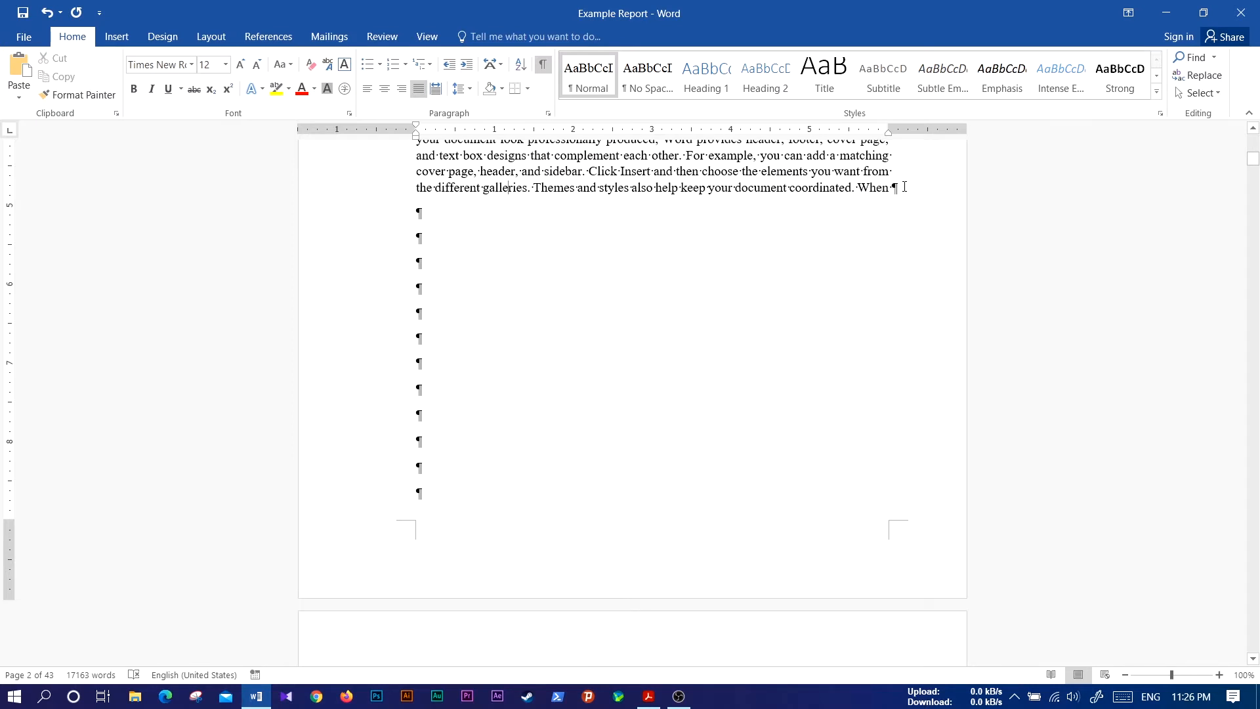
pyautogui.scroll(-2, 426, 523)
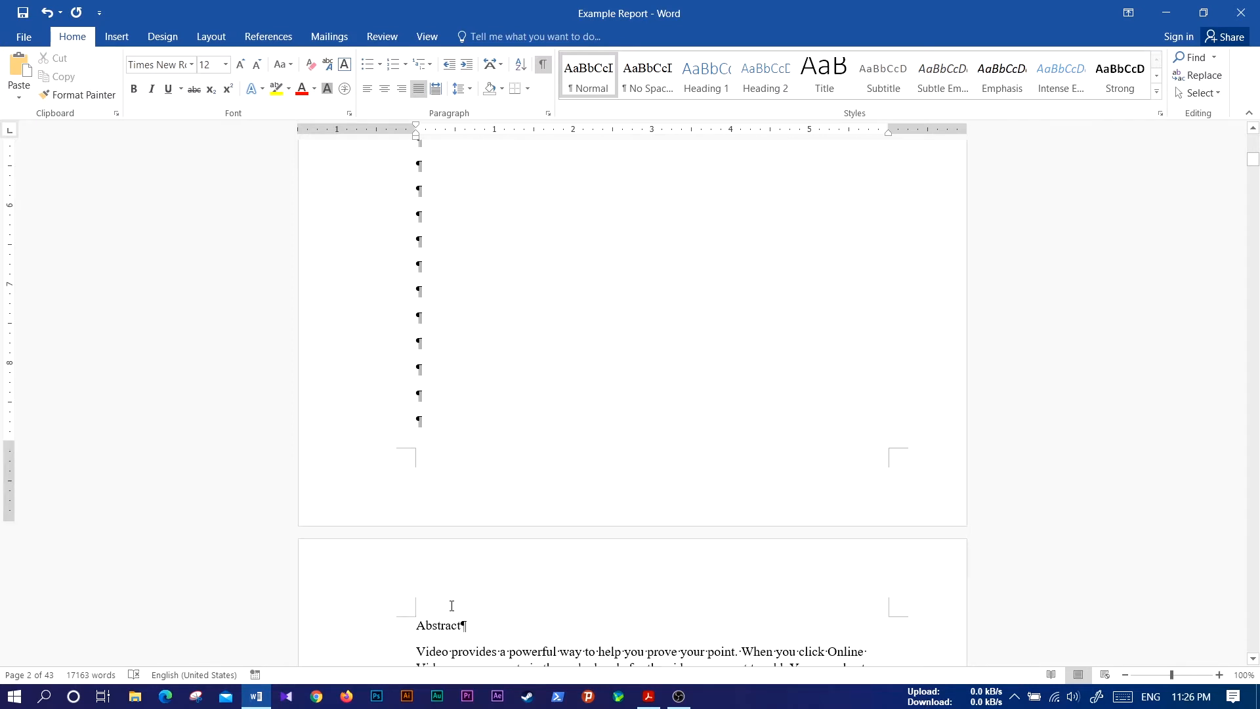
pyautogui.scroll(2, 450, 599)
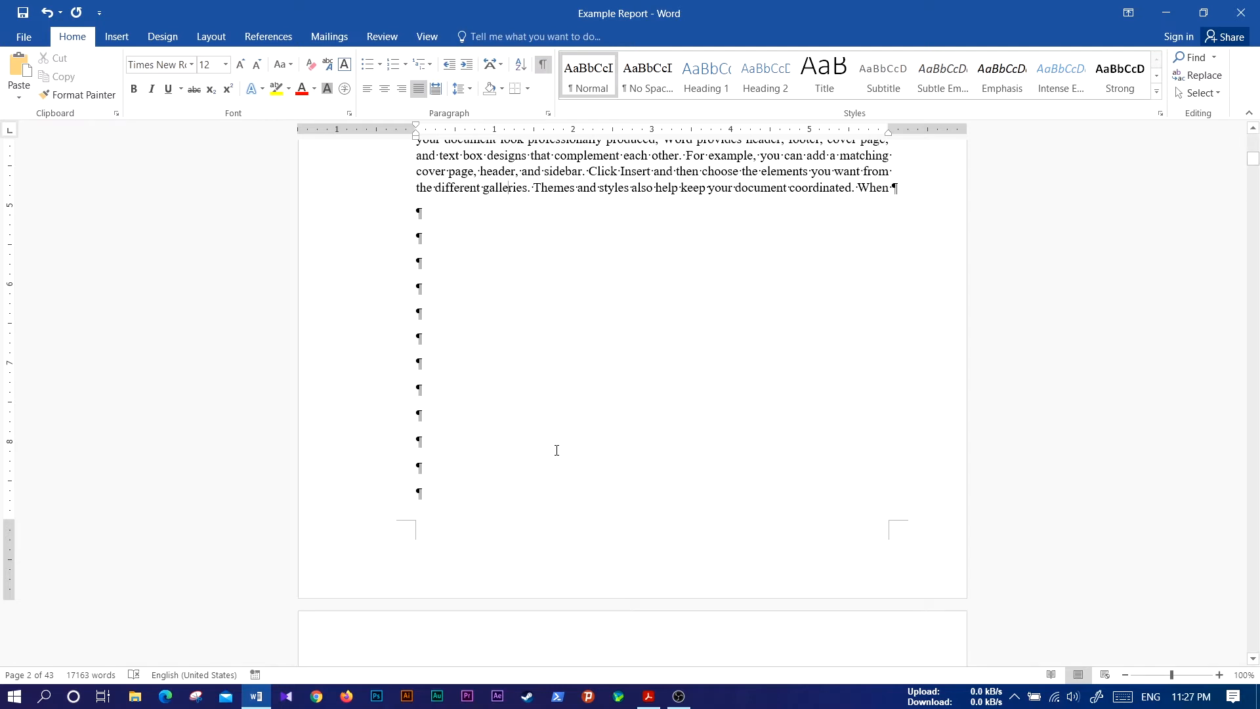
# - Delete seven of the blank paragraphs after the Acknowledgements text so the Abstract heading moves up onto the same page
pyautogui.click(434, 210)
pyautogui.press('Delete')
pyautogui.press('Delete')
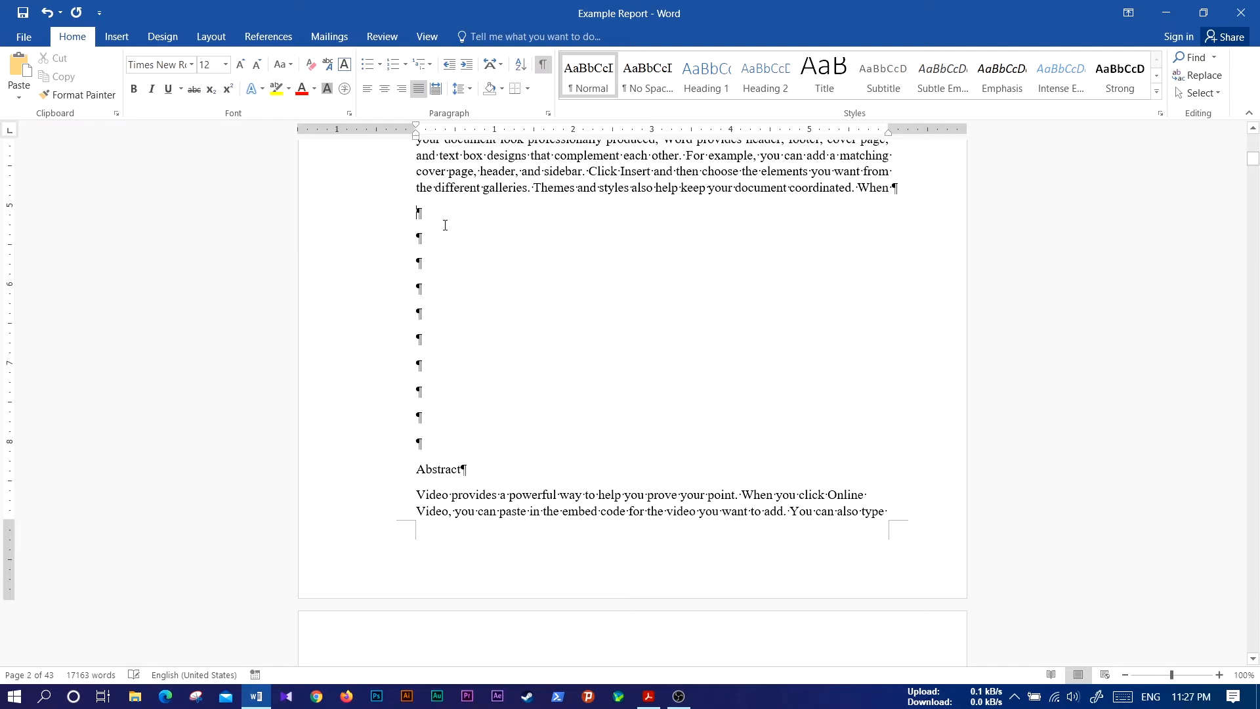
pyautogui.press('Delete')
pyautogui.press('Delete')
pyautogui.press('Delete')
pyautogui.press('Delete')
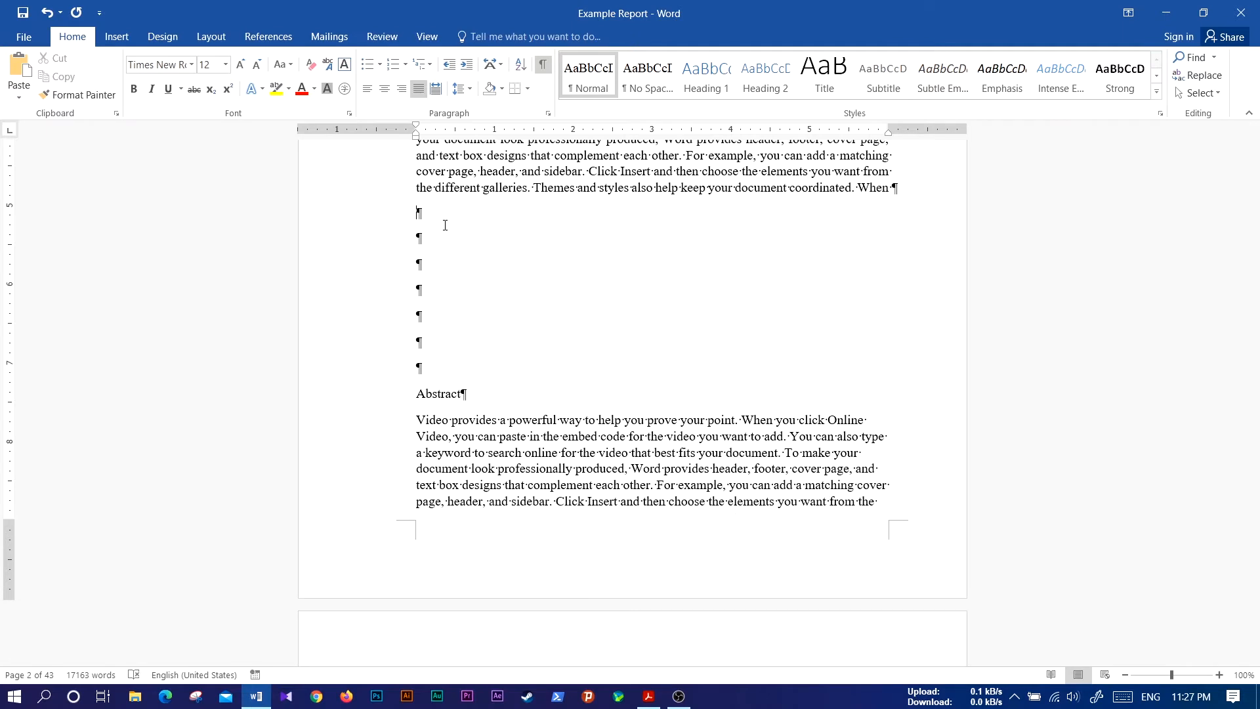
pyautogui.press('Delete')
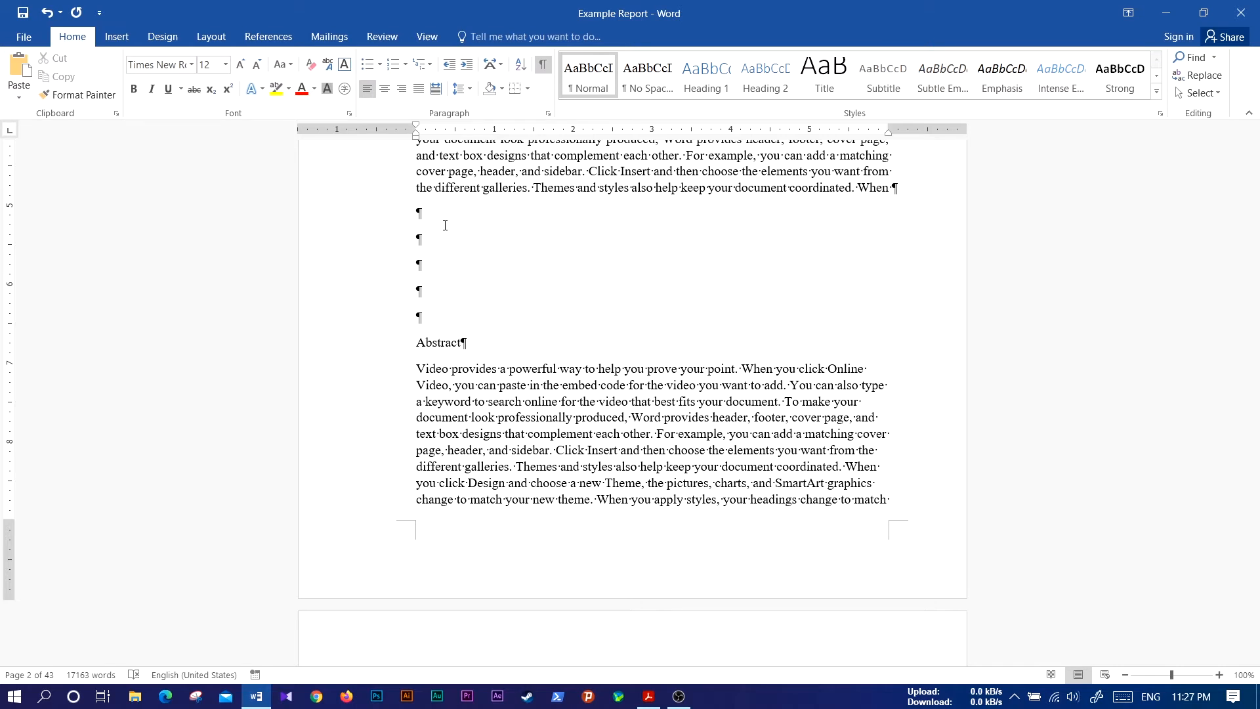
# - Add blank paragraphs after the Acknowledgements text until the Abstract heading starts on the next page
pyautogui.press('Return')
pyautogui.press('Return')
pyautogui.press('Return')
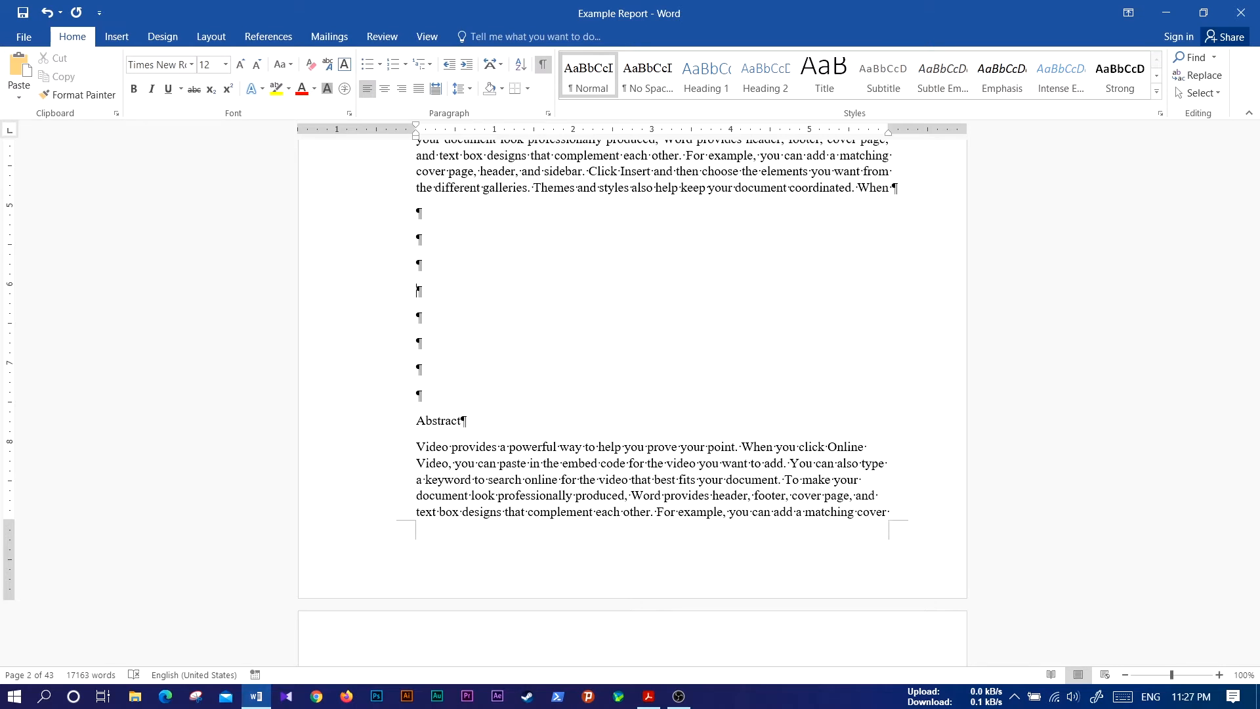
pyautogui.press('Return')
pyautogui.press('Return')
pyautogui.press('Return')
pyautogui.press('Return')
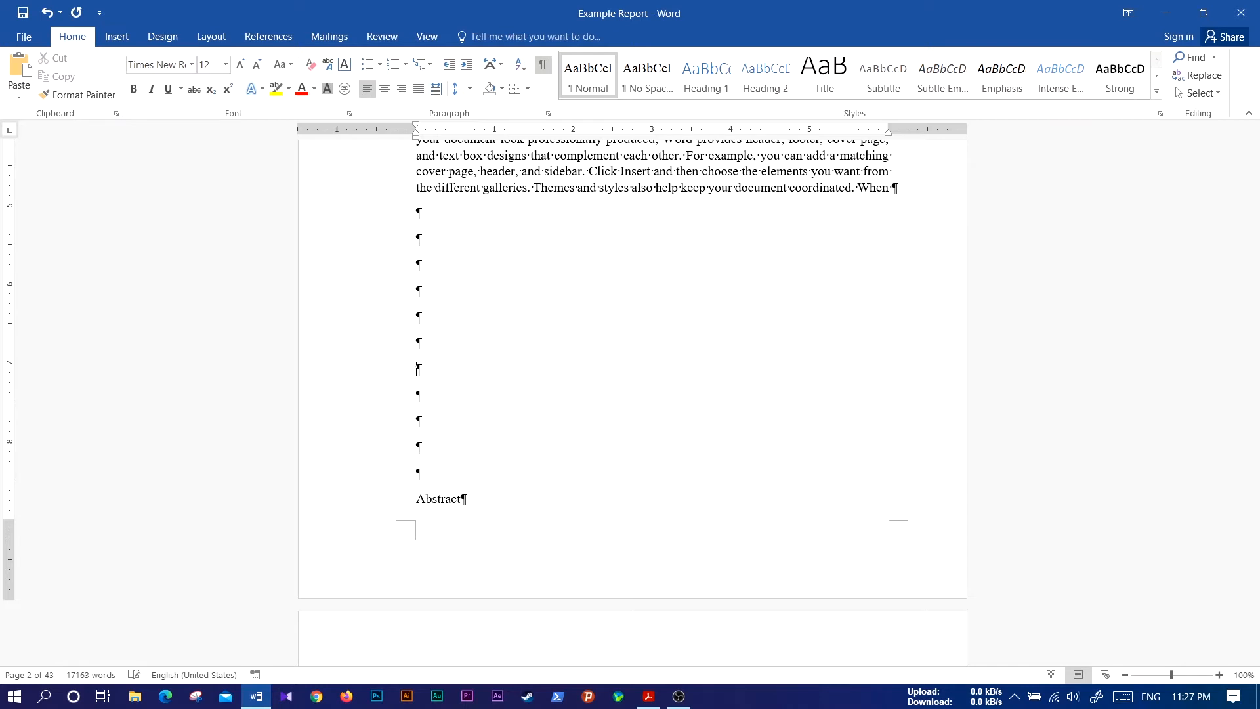
pyautogui.scroll(-4, 417, 395)
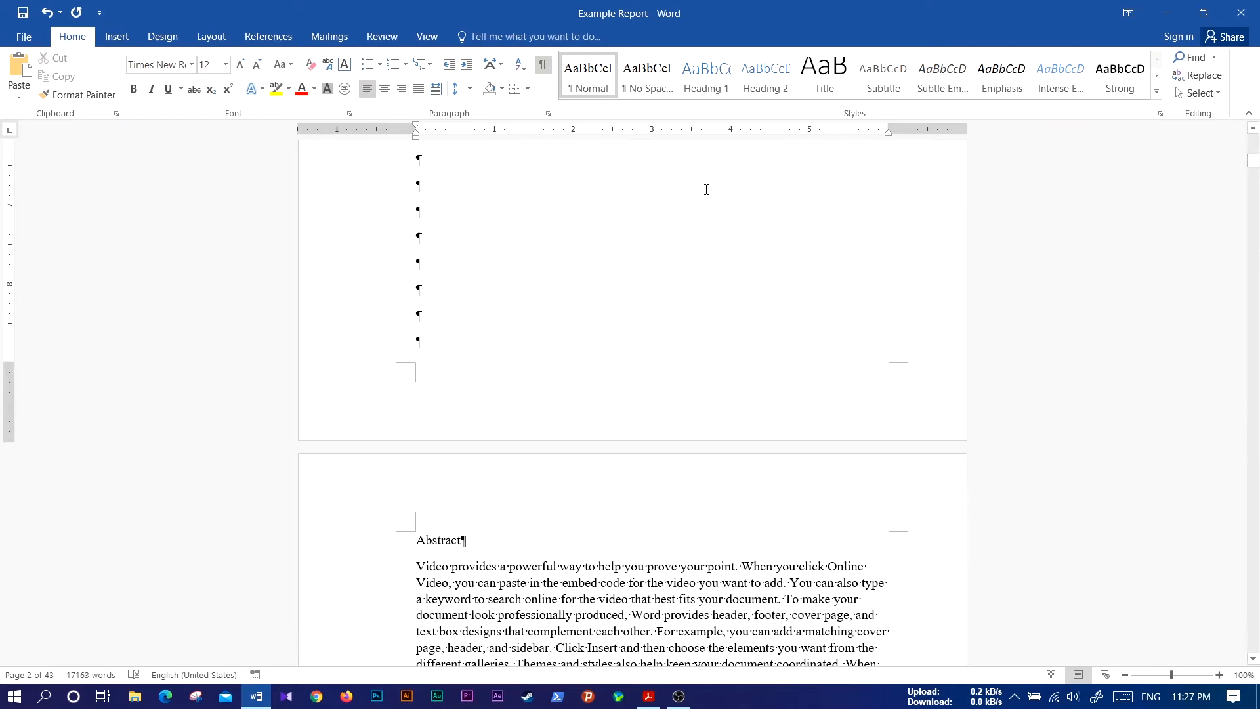
# - Push the Abstract heading down its page with four extra blank paragraphs, and remove those extra paragraphs again
pyautogui.press('Return')
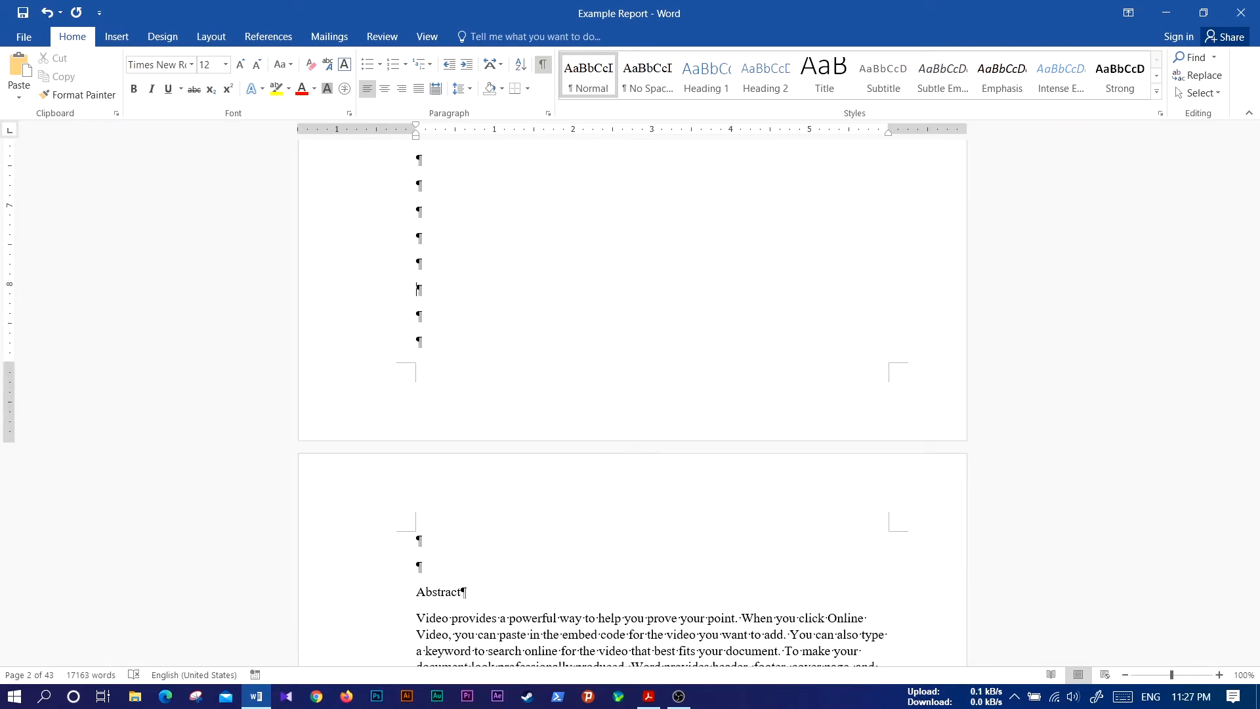
pyautogui.press('Return')
pyautogui.press('Return')
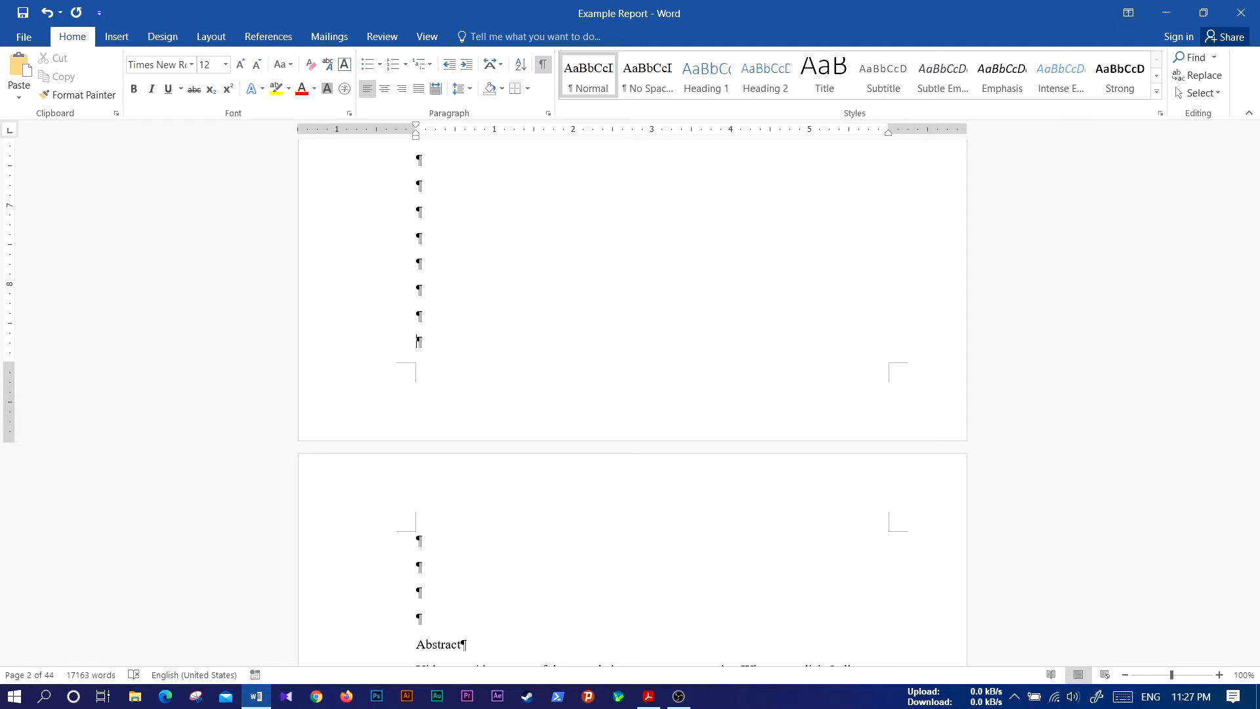
pyautogui.press('BackSpace')
pyautogui.press('BackSpace')
pyautogui.press('BackSpace')
pyautogui.press('BackSpace')
# - Delete all but one of the blank paragraphs between the Acknowledgements text and the Abstract heading, and hide the formatting marks
pyautogui.scroll(1, 698, 227)
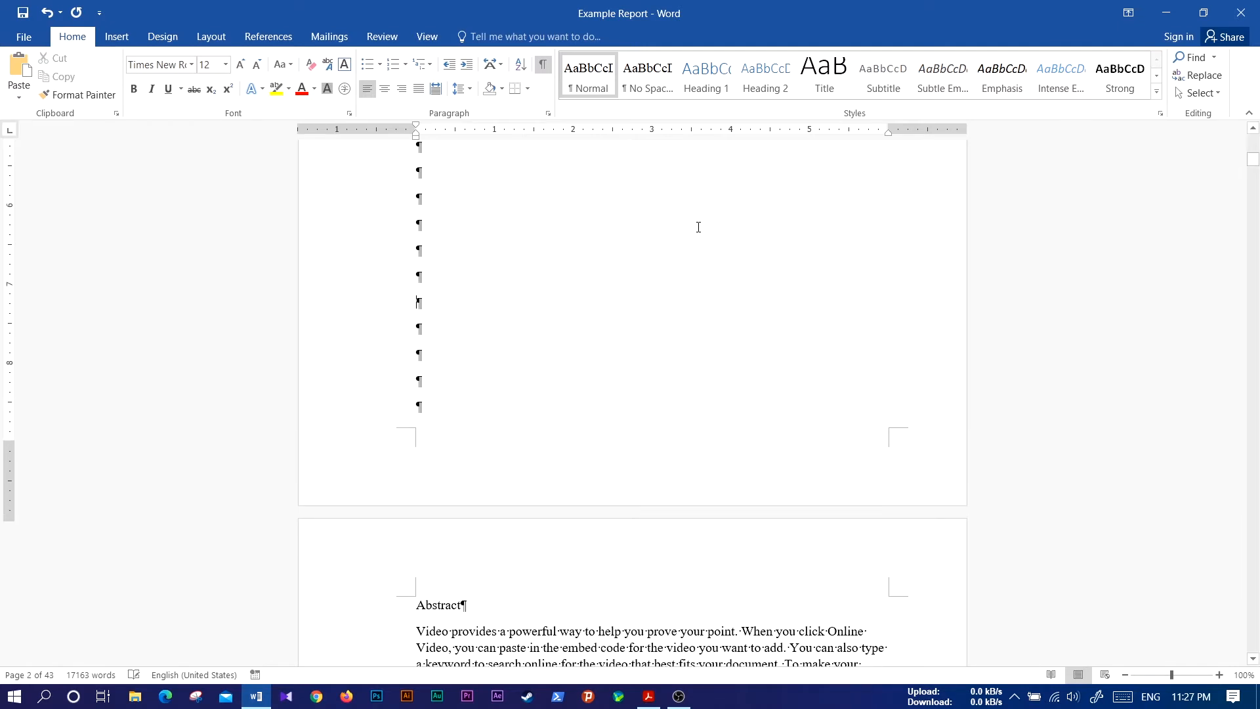
pyautogui.scroll(2, 698, 227)
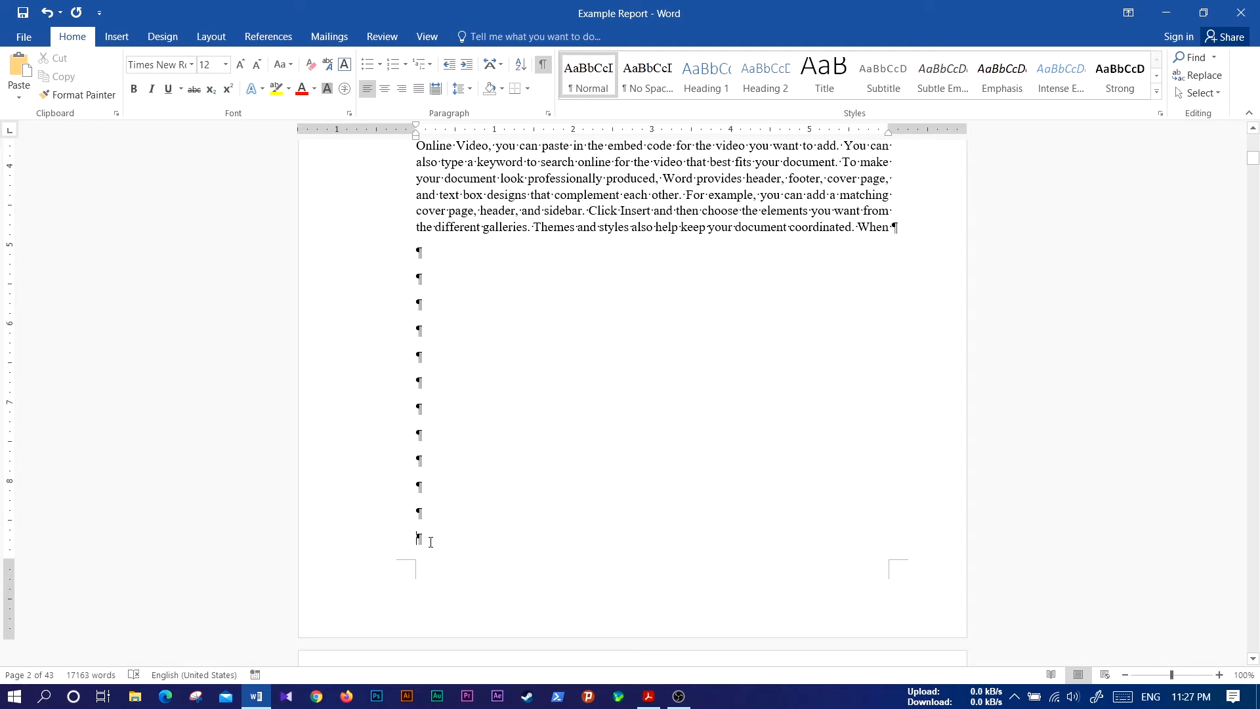
pyautogui.press('BackSpace')
pyautogui.press('BackSpace')
pyautogui.press('BackSpace')
pyautogui.press('BackSpace')
pyautogui.press('BackSpace')
pyautogui.press('BackSpace')
pyautogui.press('BackSpace')
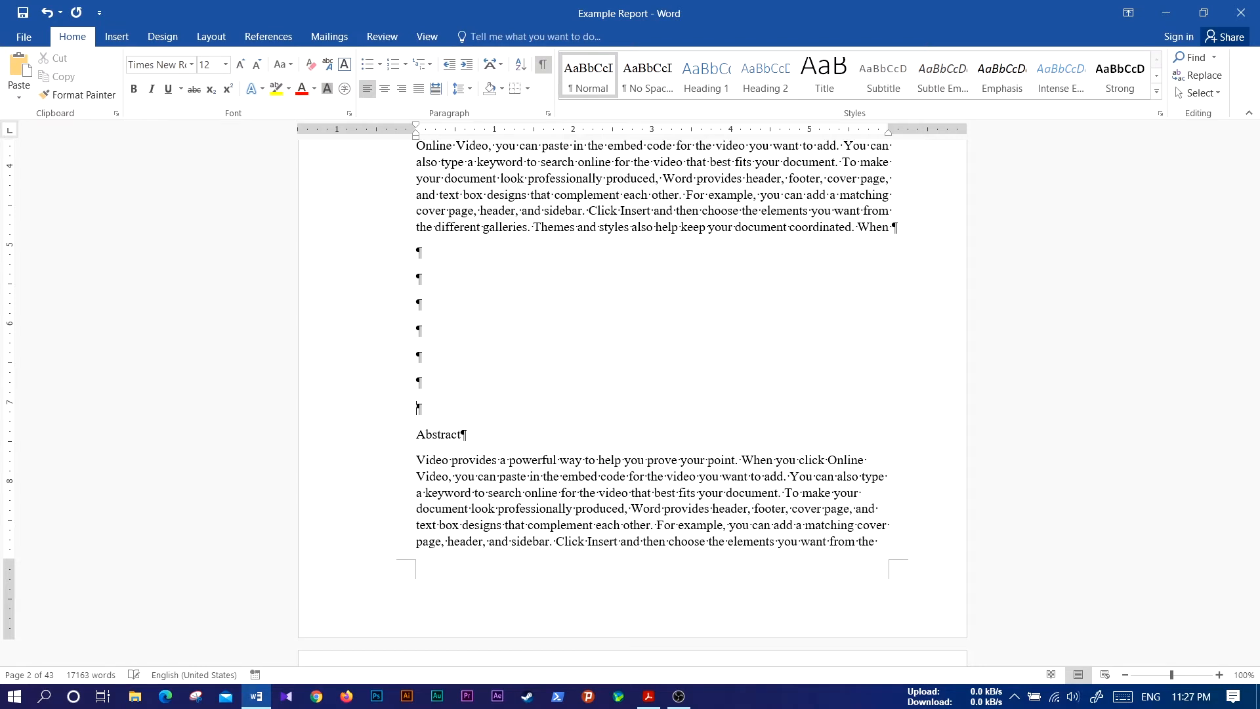
pyautogui.press('BackSpace')
pyautogui.press('BackSpace')
pyautogui.press('BackSpace')
pyautogui.press('BackSpace')
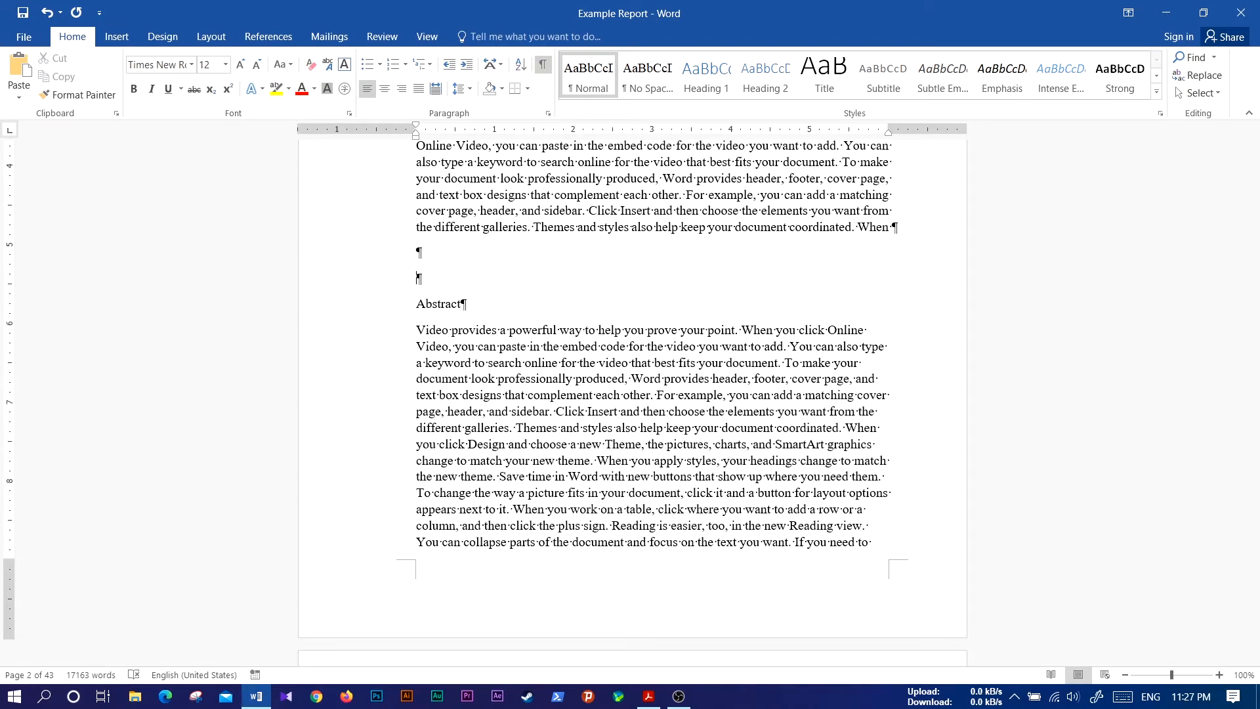
pyautogui.click(542, 64)
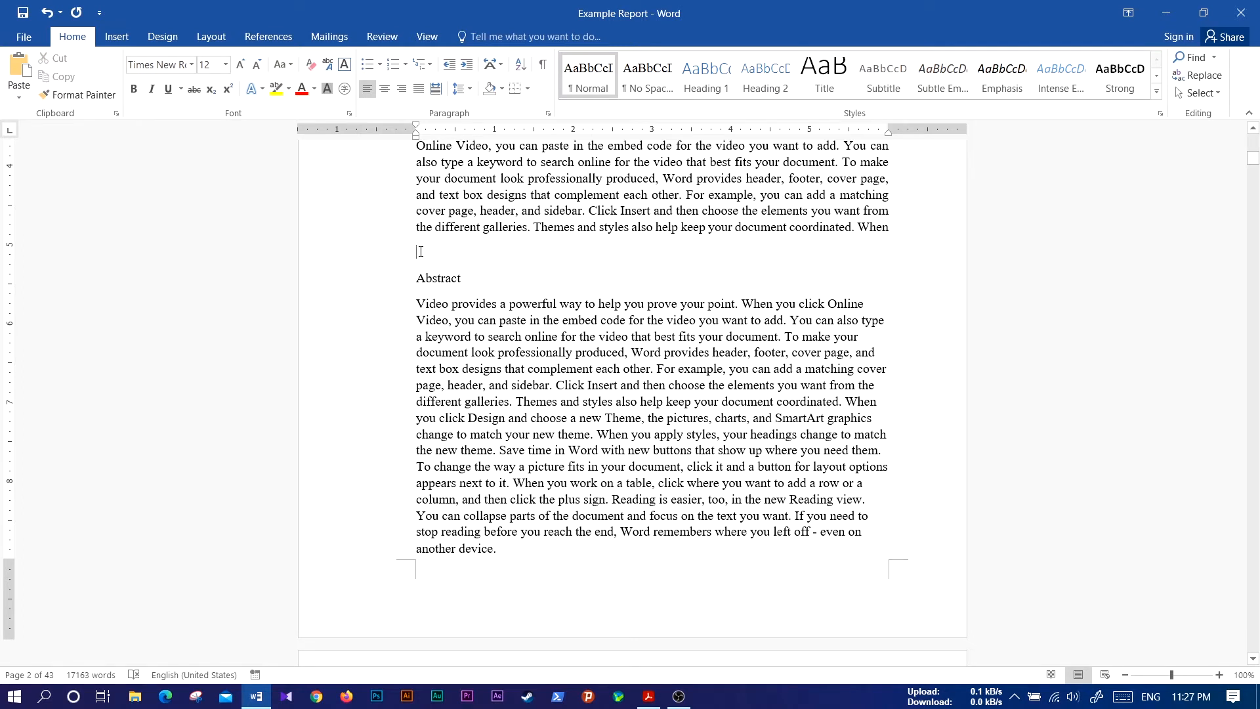
# - Insert a page break on the empty line before the Abstract heading and check where the Abstract starts
pyautogui.click(212, 39)
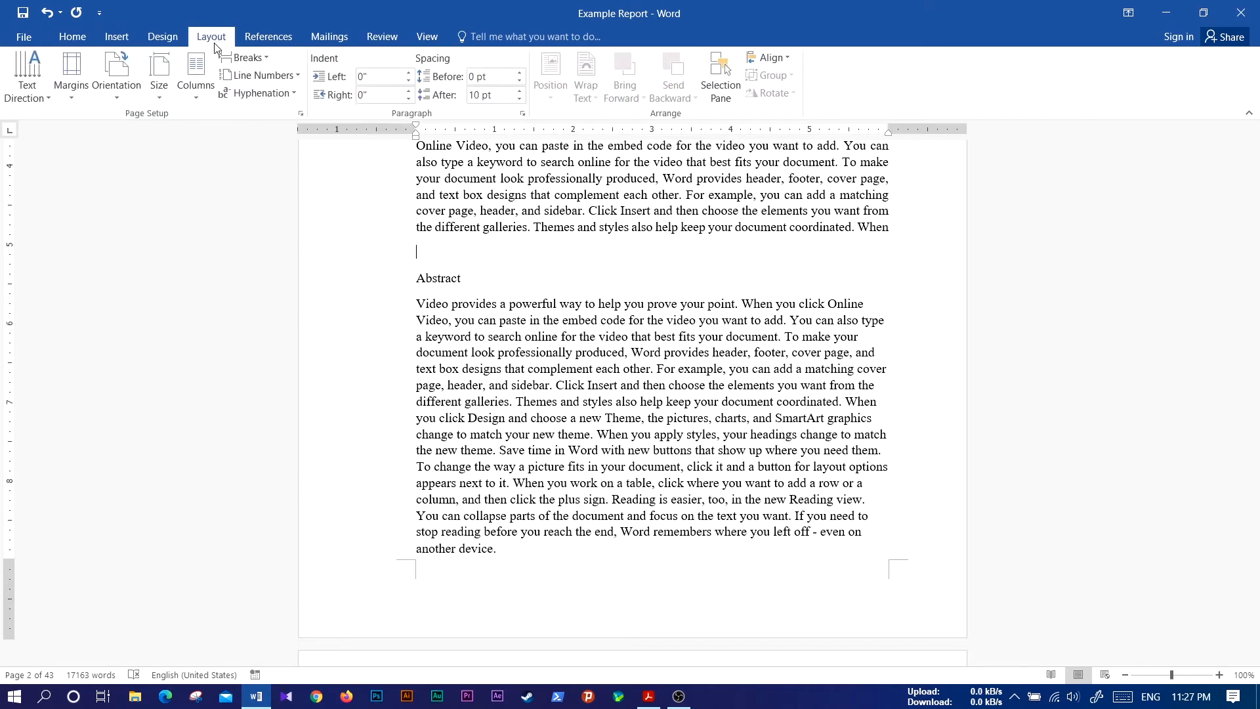
pyautogui.click(260, 59)
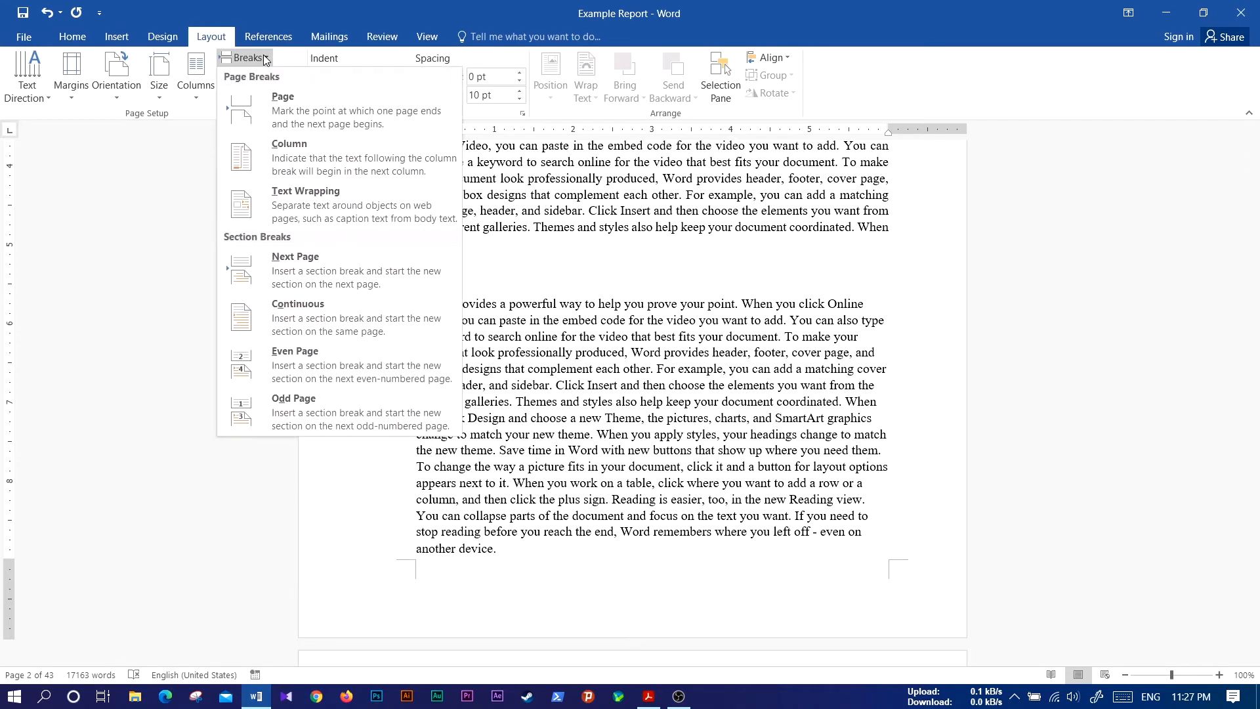
pyautogui.click(286, 103)
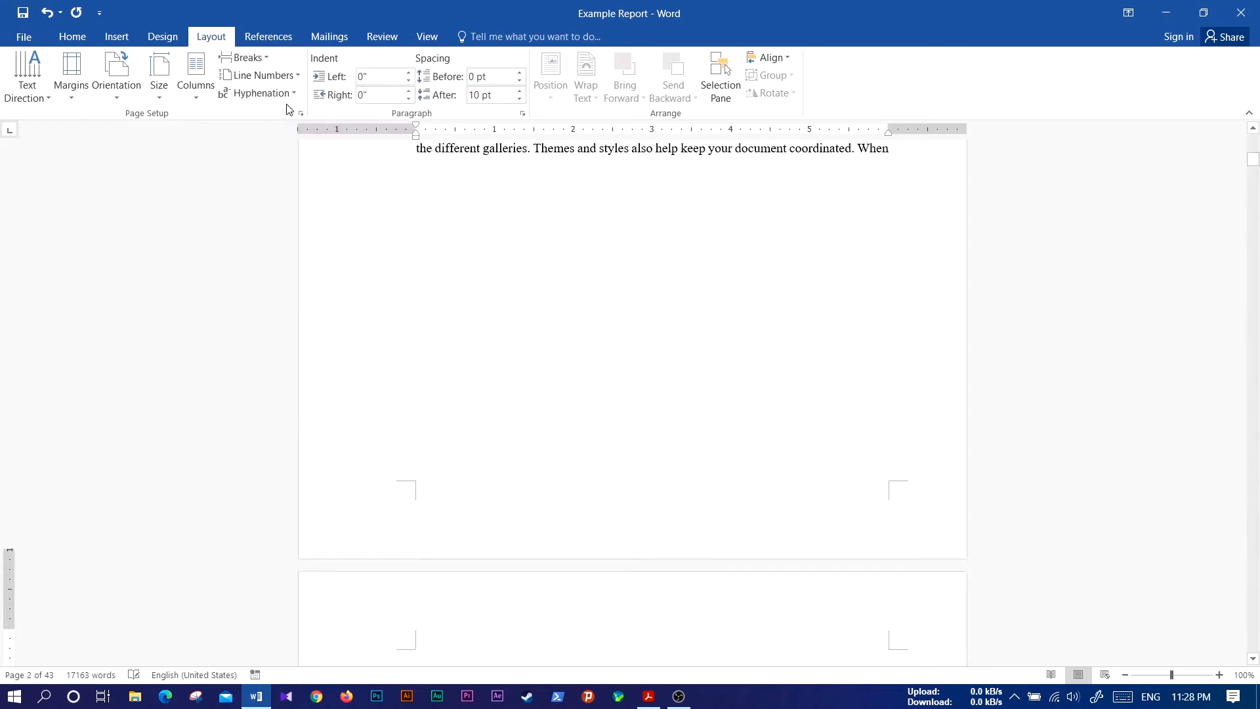
pyautogui.scroll(1, 452, 346)
pyautogui.scroll(1, 454, 345)
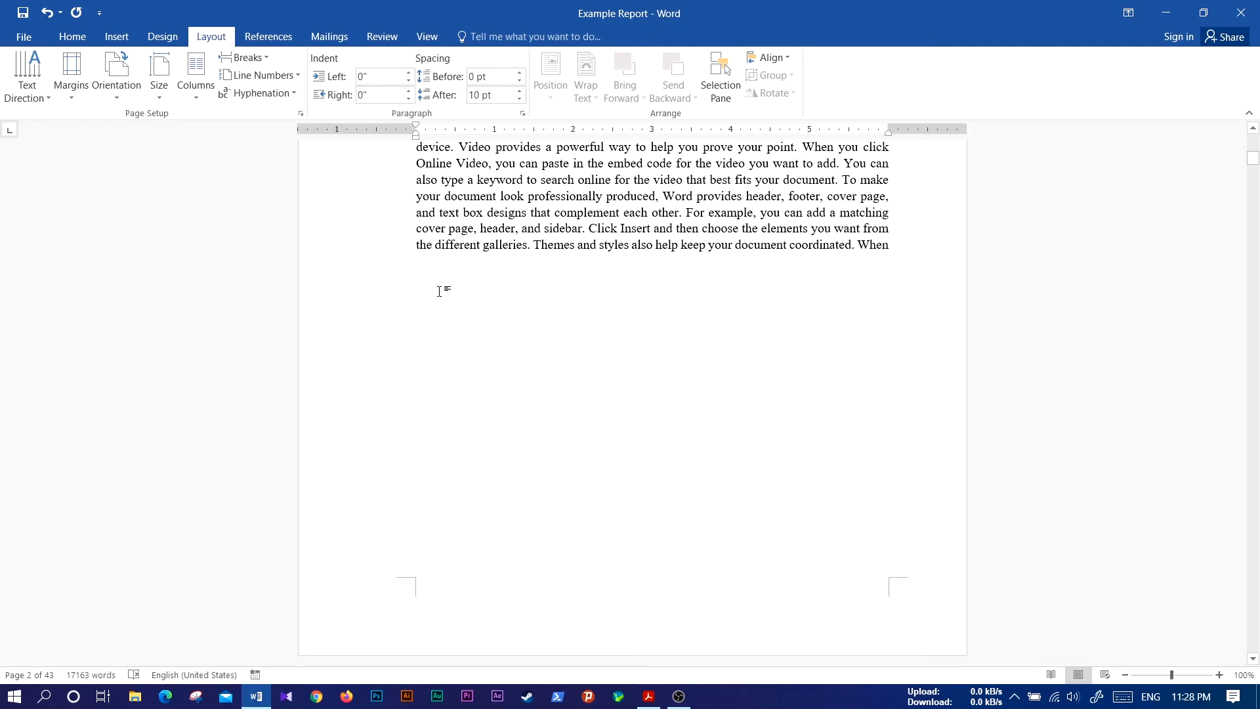
pyautogui.scroll(-8, 441, 304)
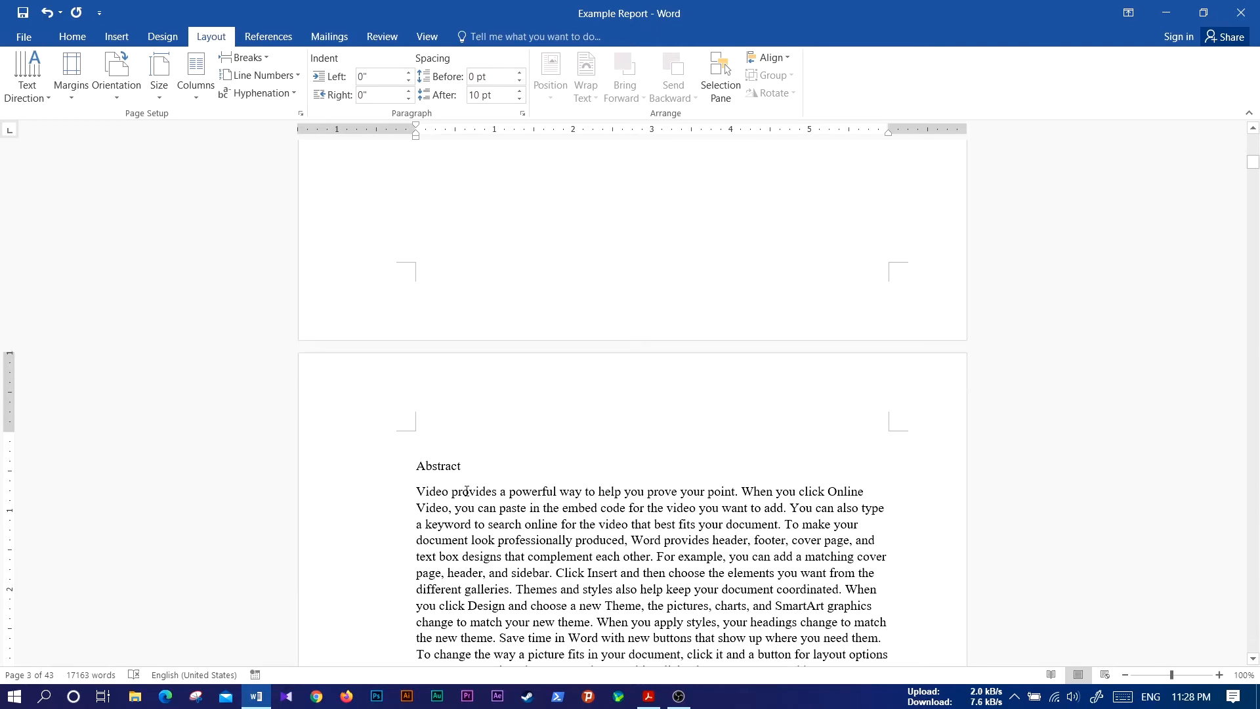
pyautogui.scroll(9, 466, 491)
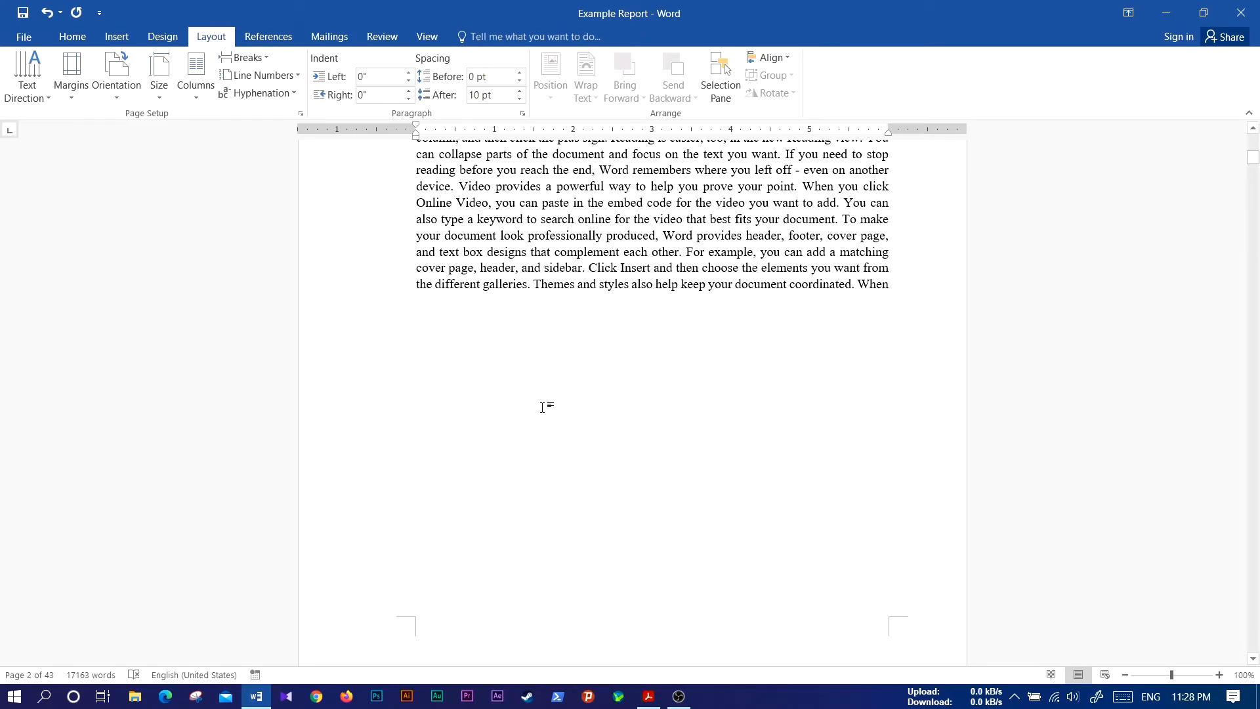
# - Show the formatting marks and delete the empty paragraph above the Abstract heading, keeping the page break after the Acknowledgements text
pyautogui.click(84, 34)
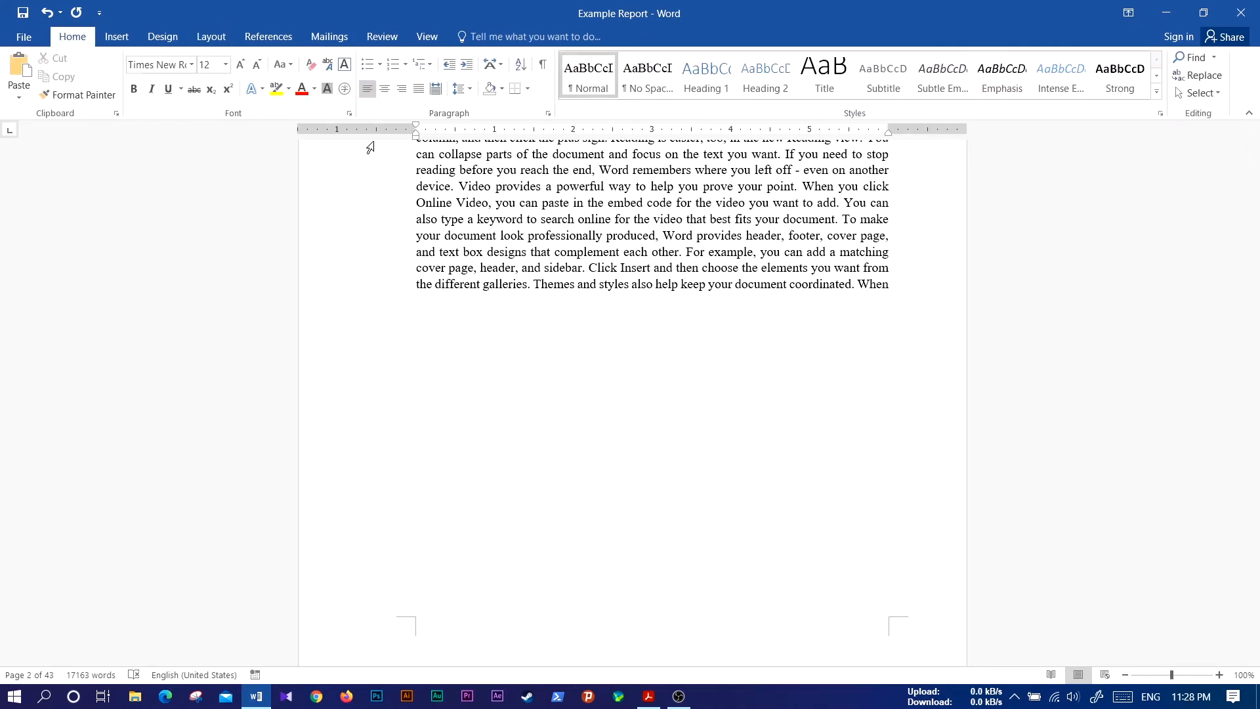
pyautogui.click(544, 64)
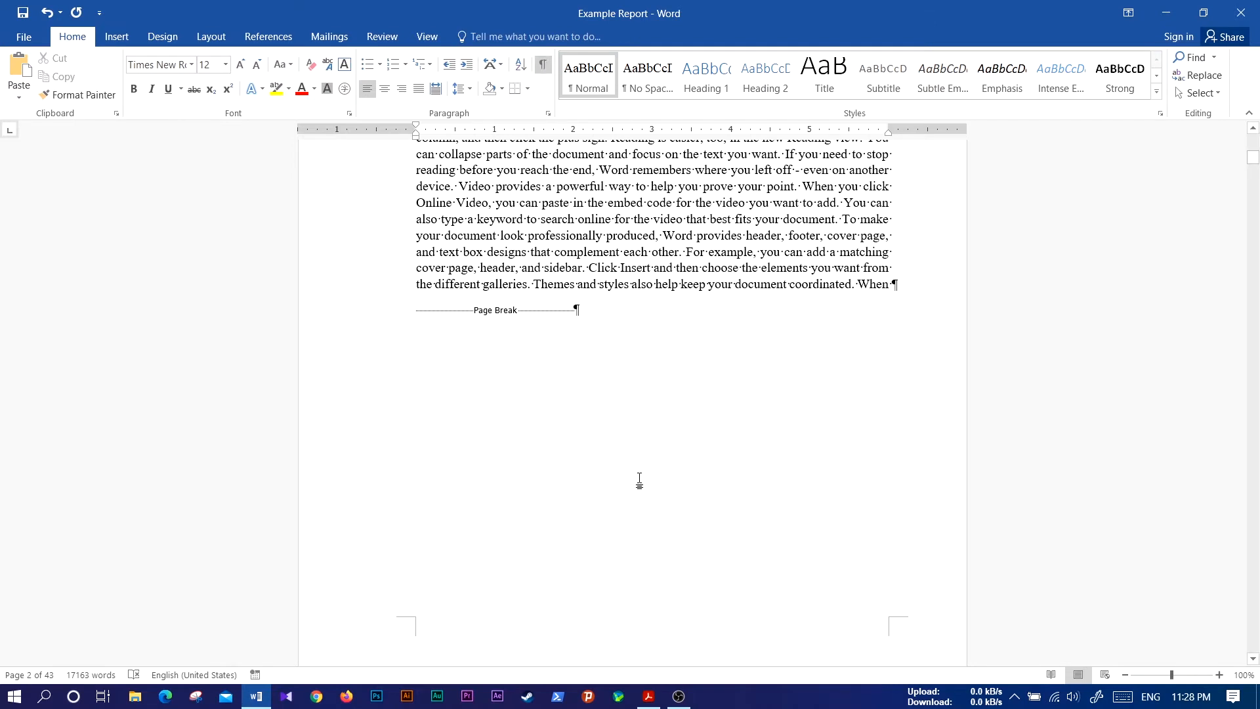
pyautogui.scroll(-7, 639, 476)
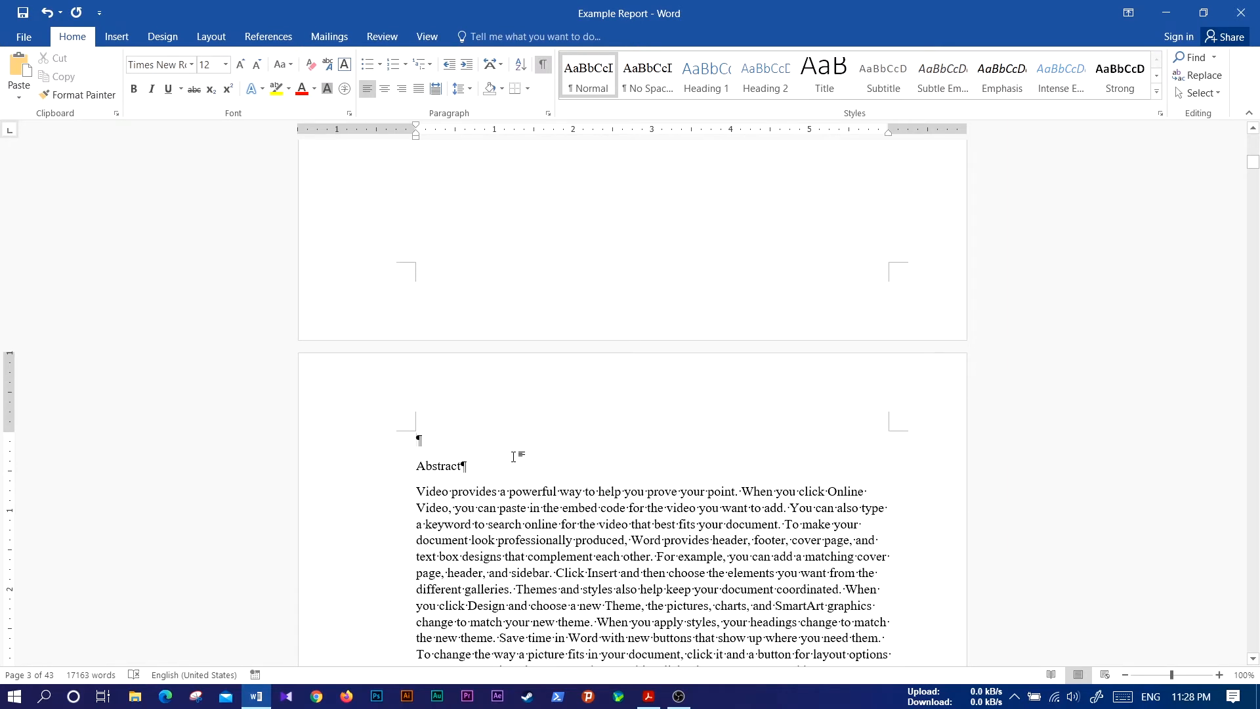
pyautogui.press('Delete')
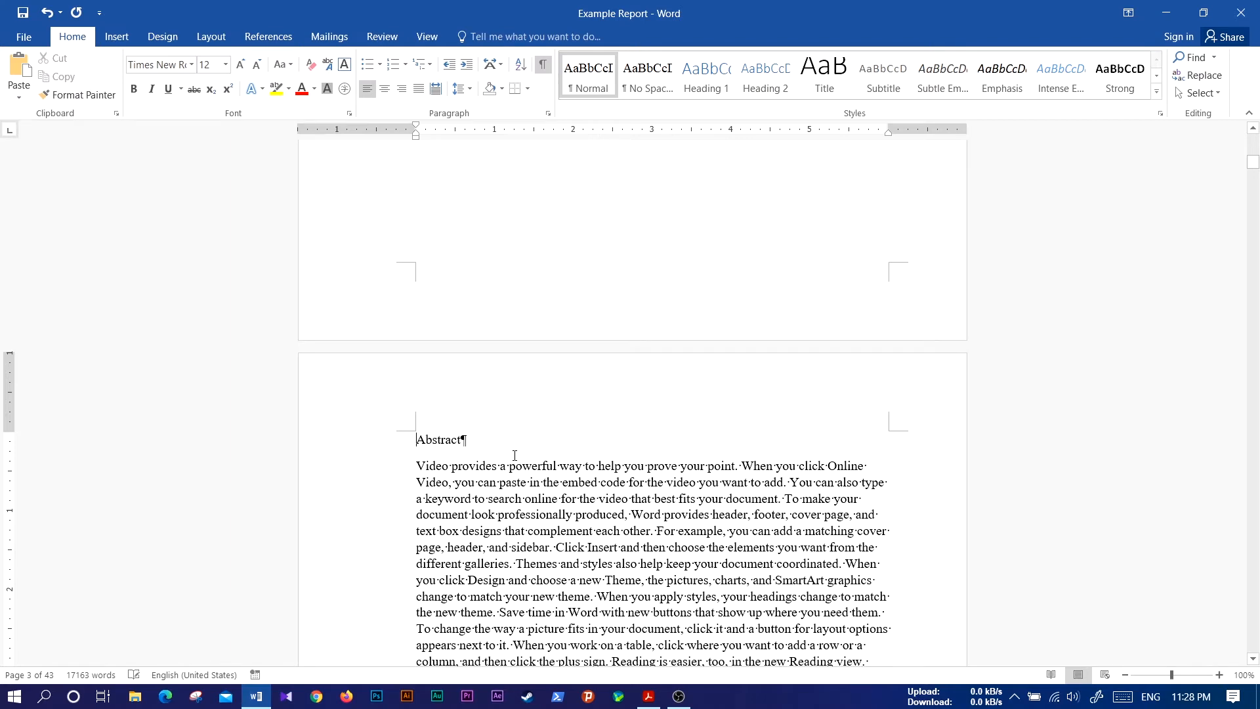
pyautogui.scroll(6, 542, 471)
pyautogui.scroll(2, 542, 471)
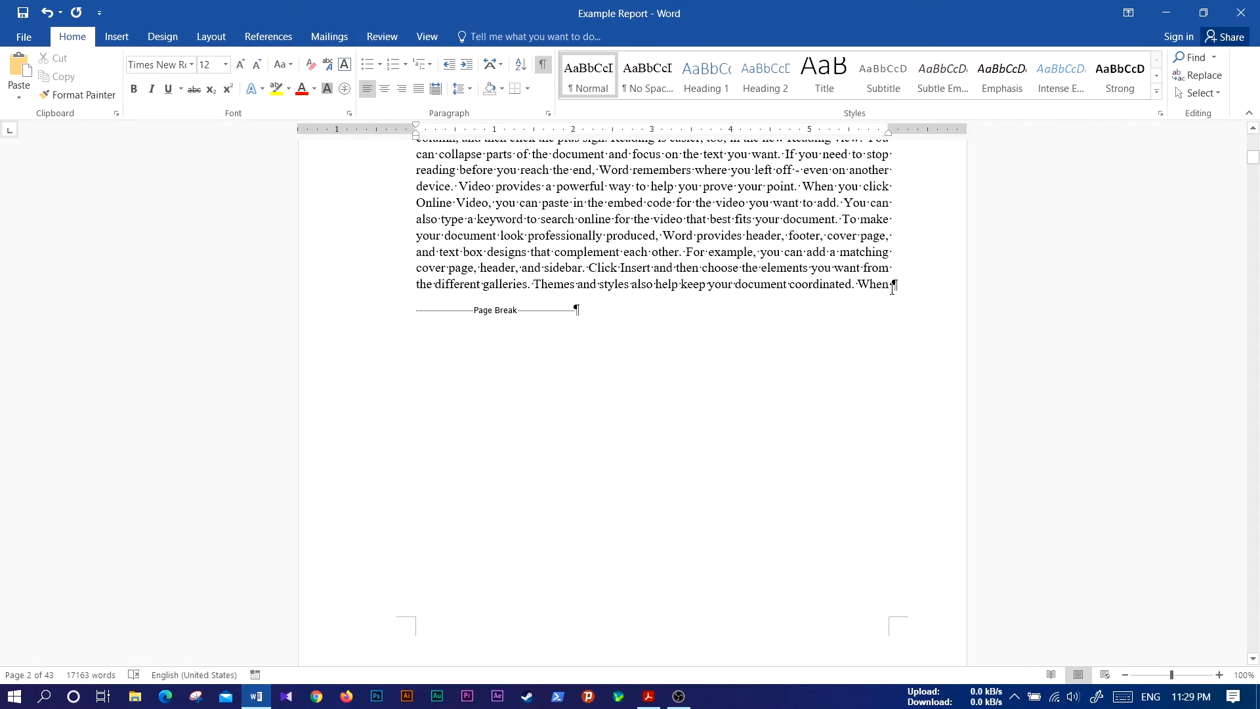
pyautogui.scroll(3, 886, 312)
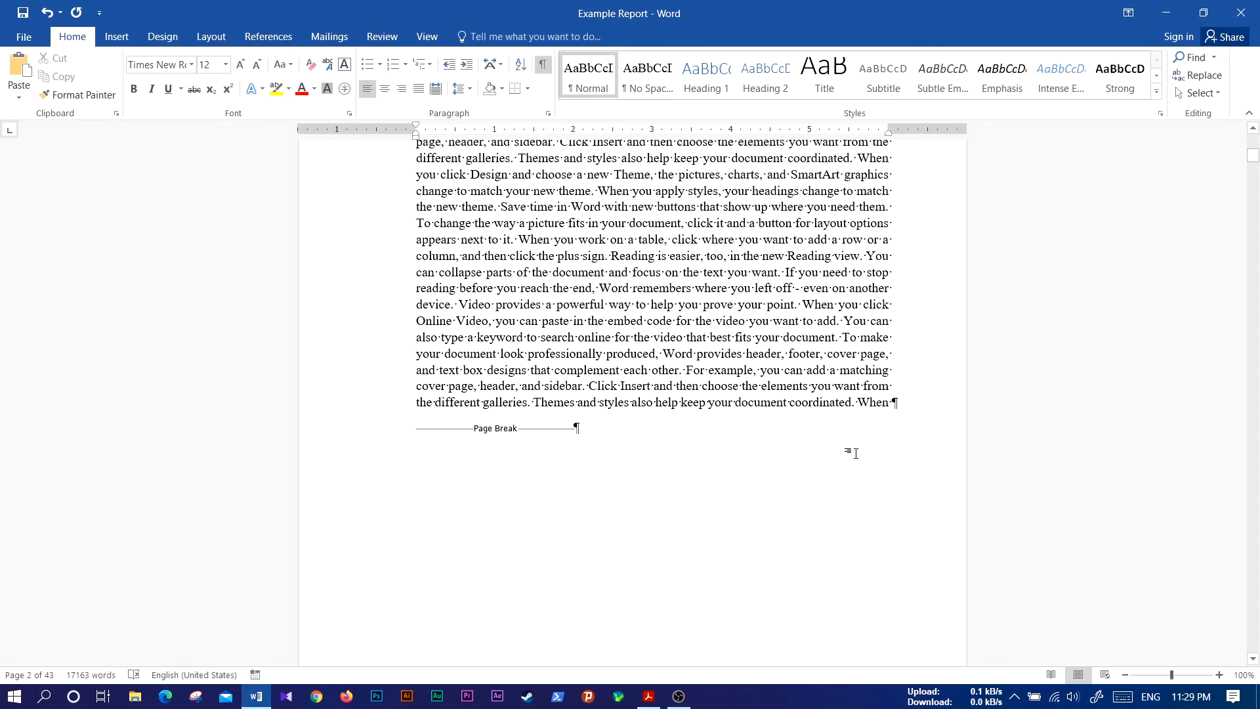
# - Insert 12 blank paragraphs between the Acknowledgements text and the page break, checking the Abstract heading's position on the following page
pyautogui.click(889, 400)
pyautogui.scroll(-4, 1069, 422)
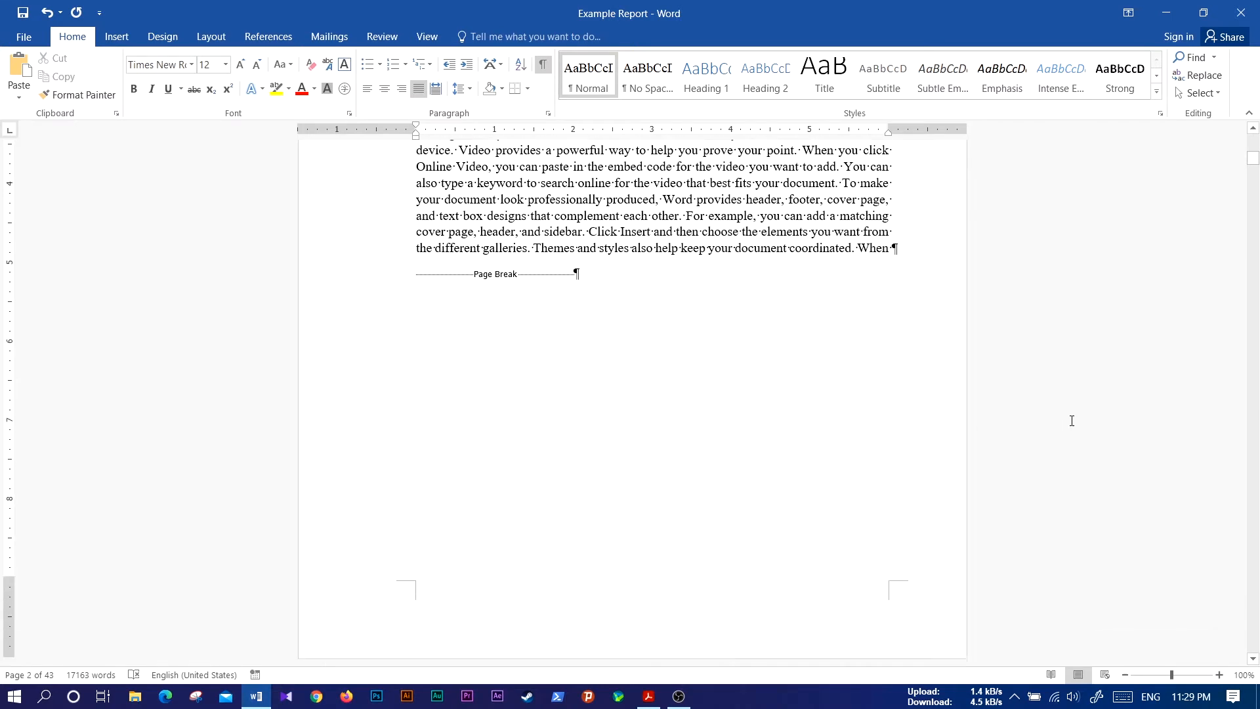
pyautogui.press('Return')
pyautogui.press('Return')
pyautogui.press('Return')
pyautogui.press('Return')
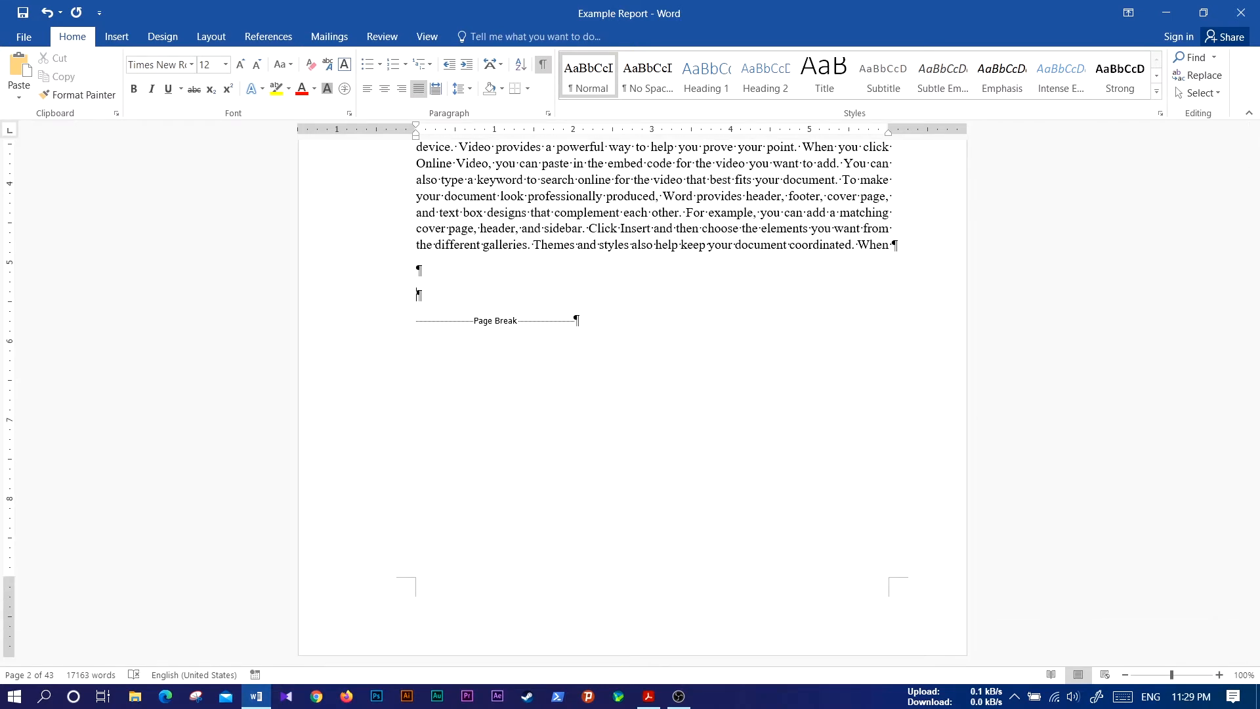
pyautogui.press('Return')
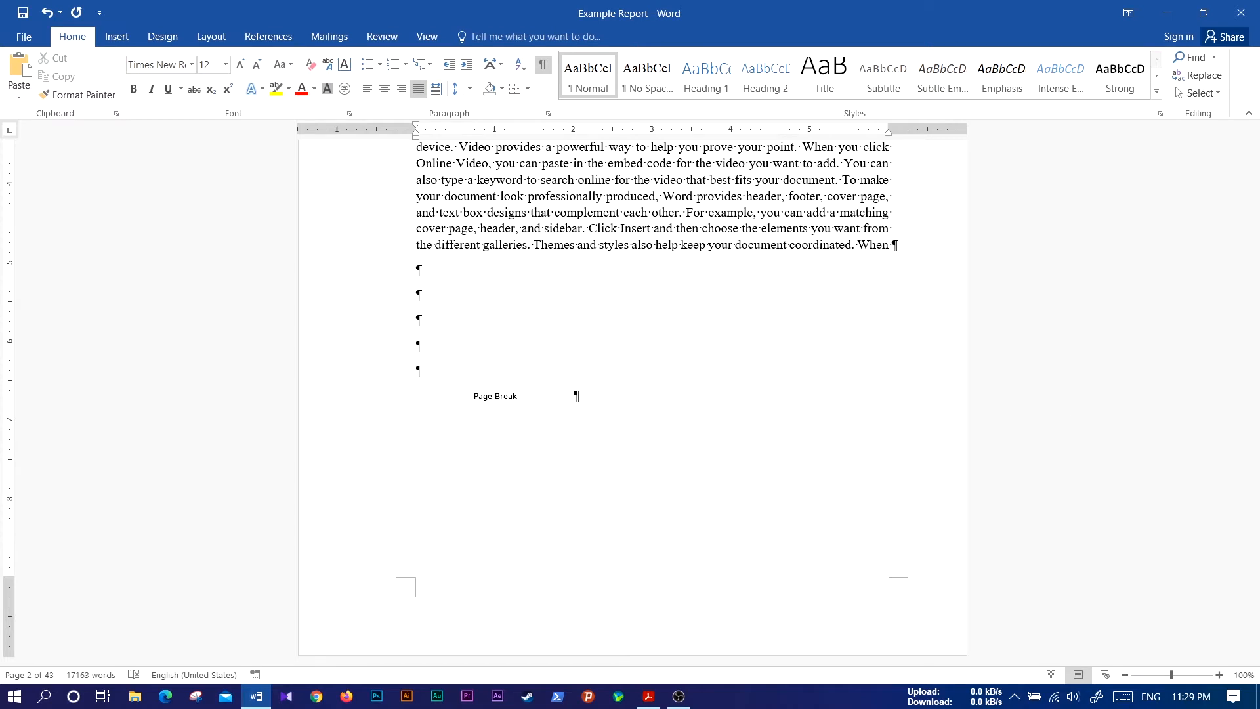
pyautogui.scroll(-4, 1150, 411)
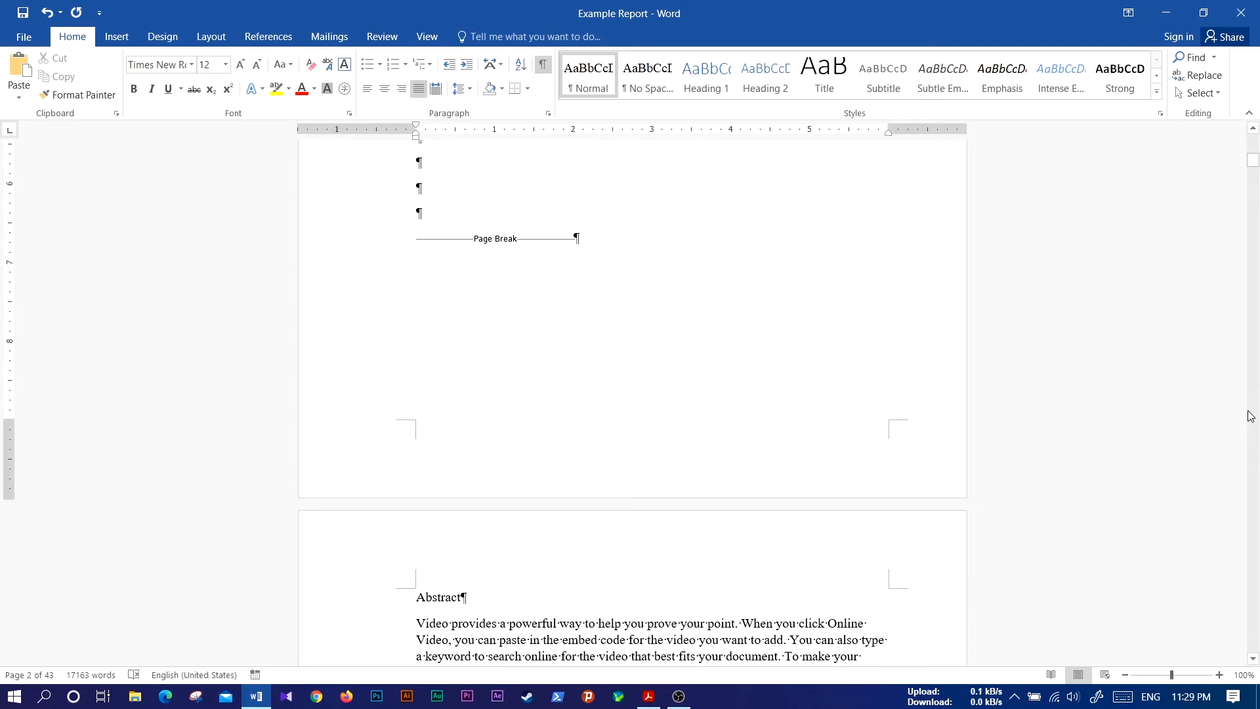
pyautogui.press('Return')
pyautogui.press('Return')
pyautogui.press('Return')
pyautogui.press('Return')
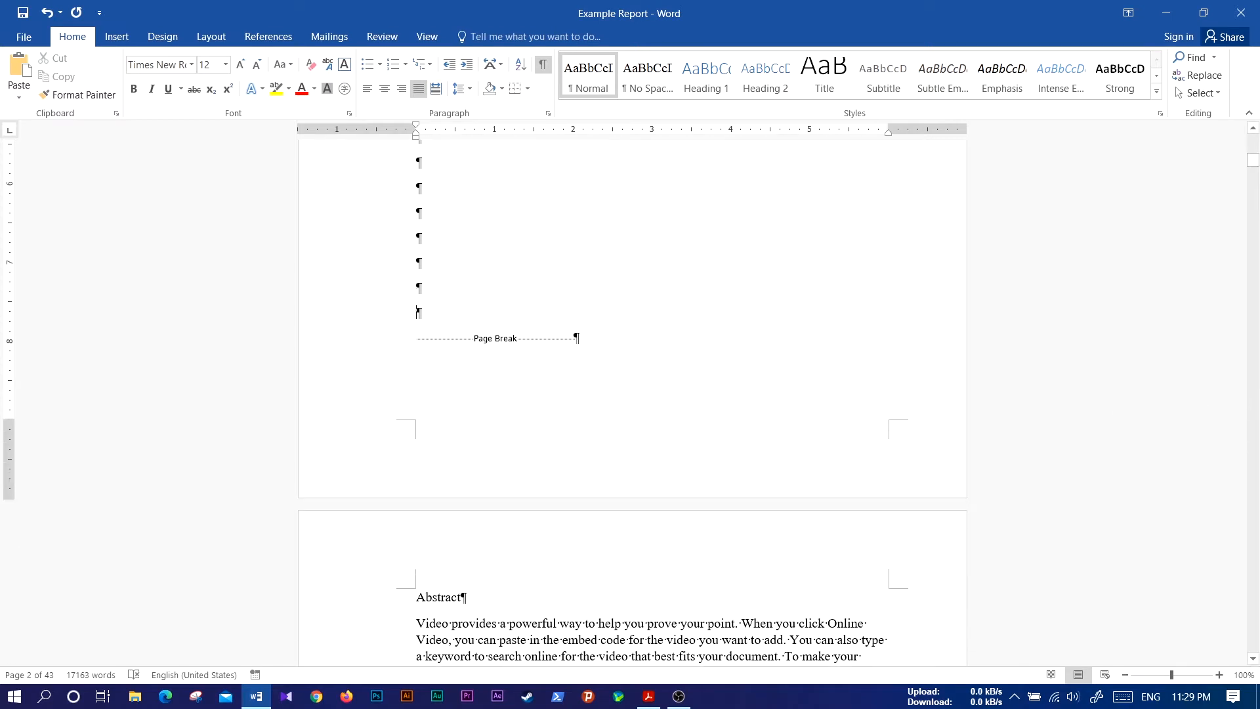
pyautogui.press('Return')
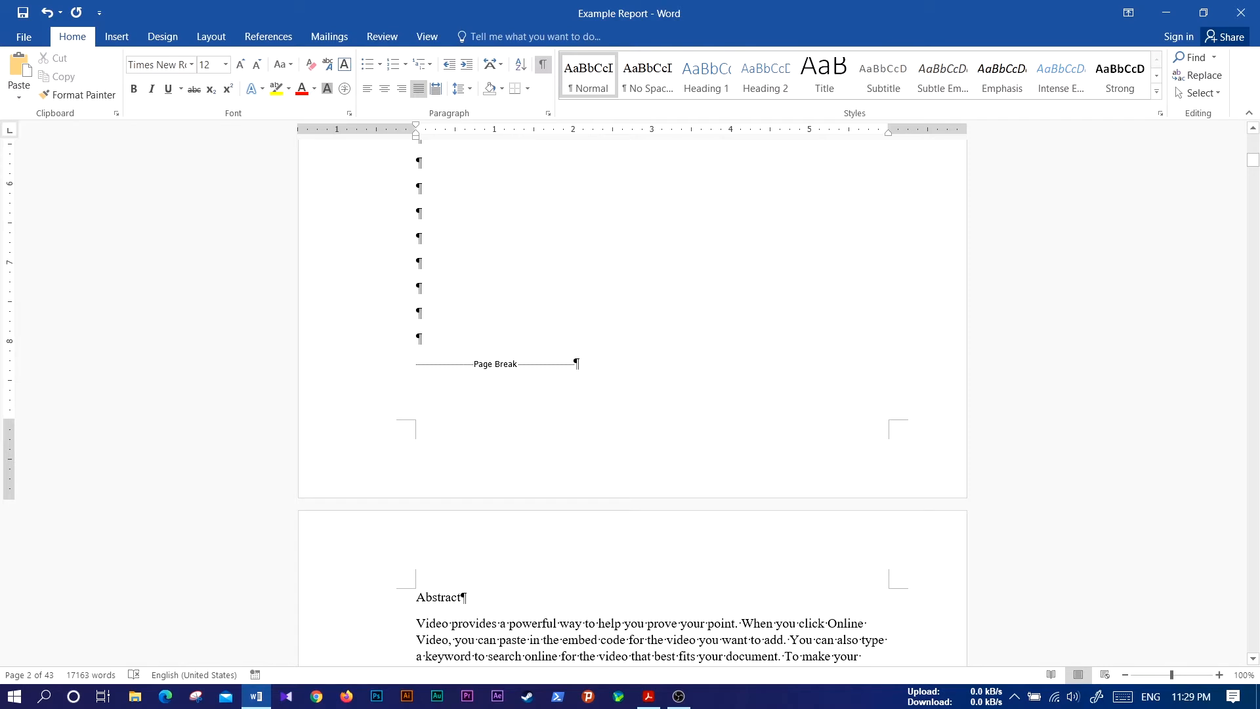
pyautogui.press('Return')
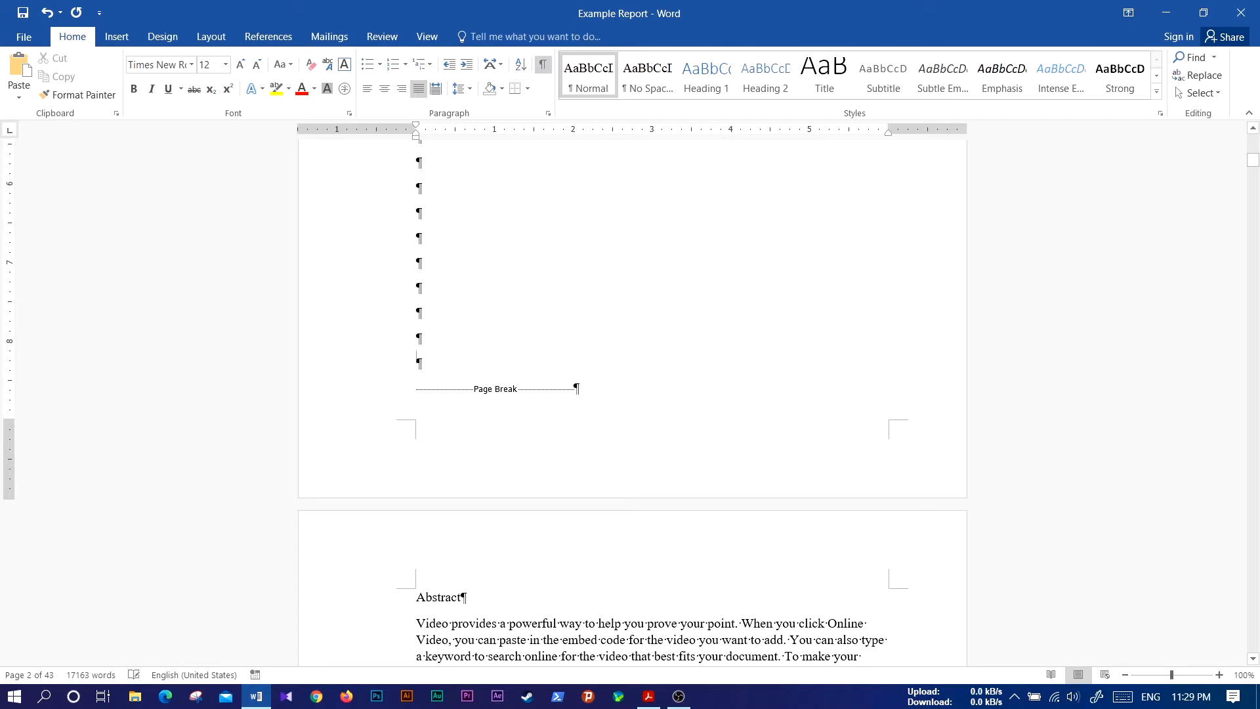
pyautogui.press('Return')
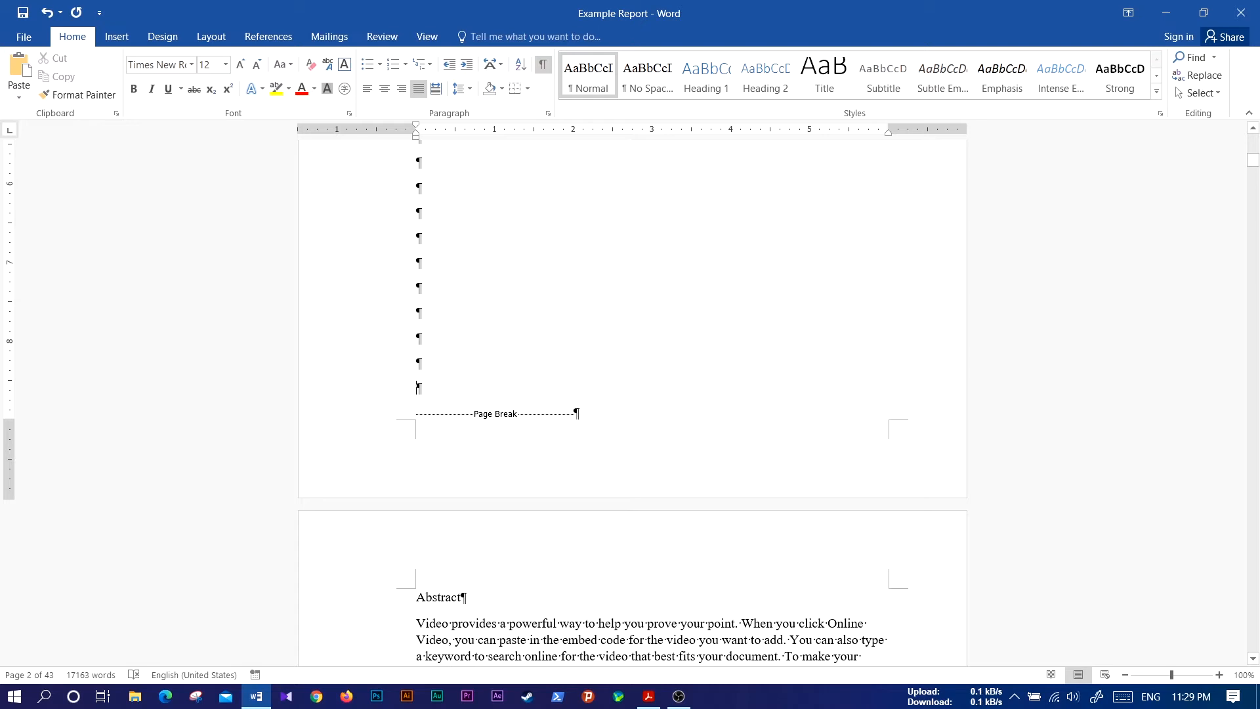
# - Delete all 12 blank paragraphs between the end of the Acknowledgements text and the page break
pyautogui.press('BackSpace')
pyautogui.press('BackSpace')
pyautogui.press('BackSpace')
pyautogui.press('BackSpace')
pyautogui.press('BackSpace')
pyautogui.press('BackSpace')
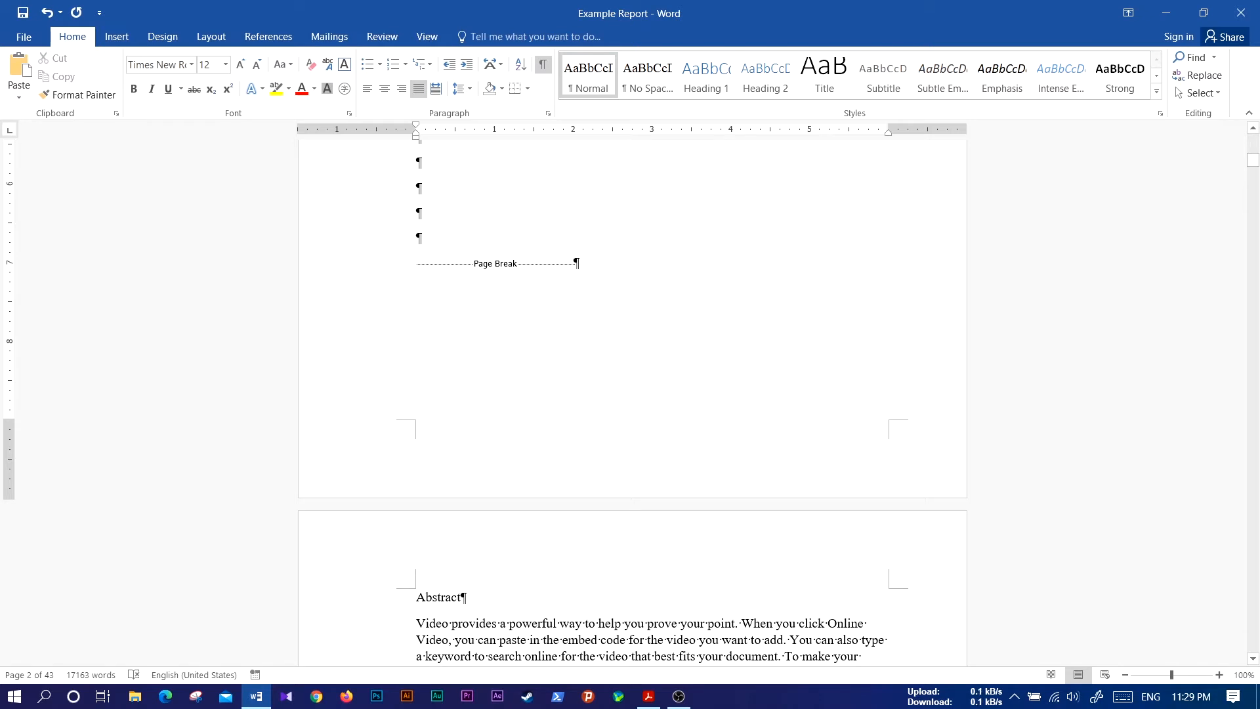
pyautogui.scroll(3, 1259, 411)
pyautogui.press('BackSpace')
pyautogui.press('BackSpace')
pyautogui.press('BackSpace')
pyautogui.press('BackSpace')
pyautogui.press('BackSpace')
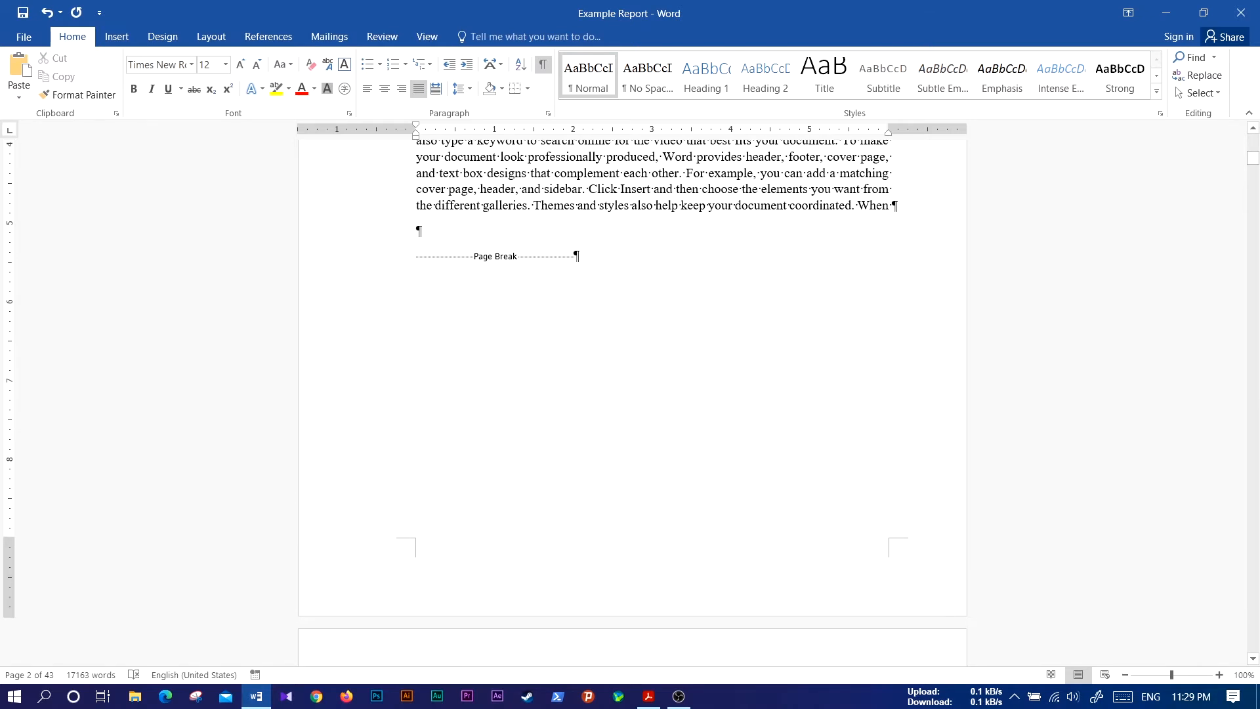
pyautogui.press('BackSpace')
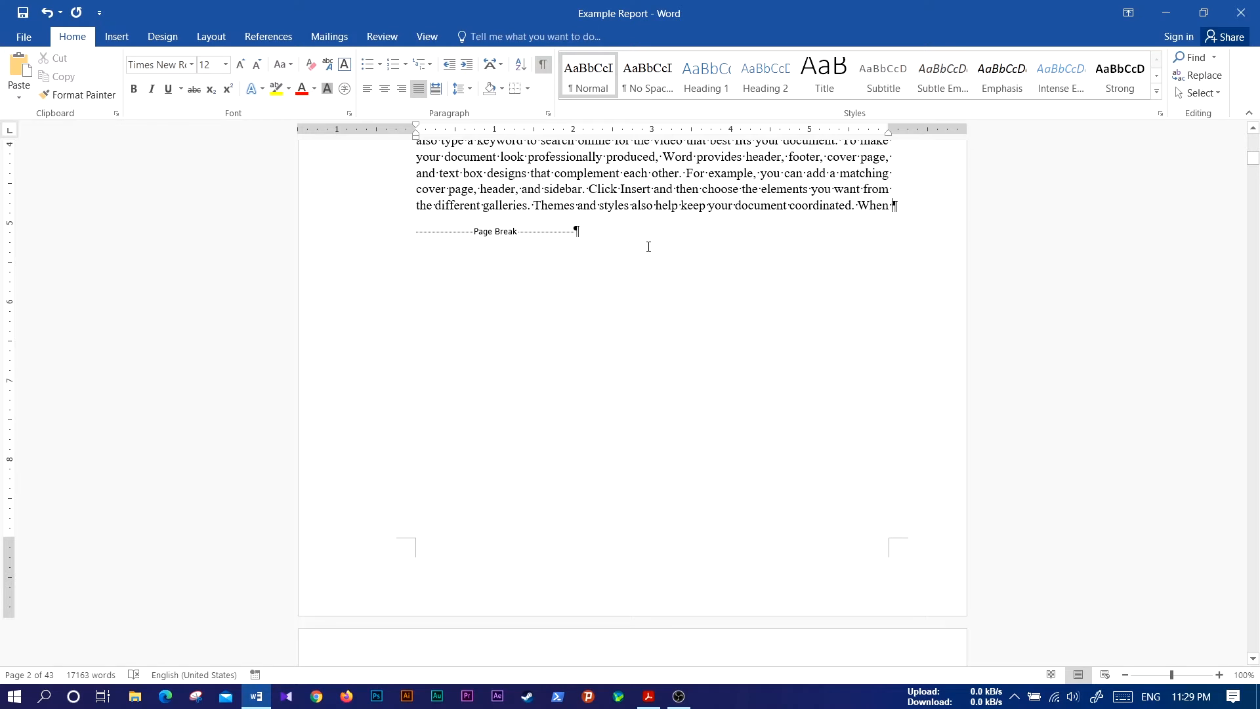
# - Add 13 blank paragraphs after the Acknowledgements text to push the page break off the page, and check where the Abstract starts
pyautogui.press('Return')
pyautogui.press('Return')
pyautogui.press('Return')
pyautogui.press('Return')
pyautogui.press('Return')
pyautogui.press('Return')
pyautogui.press('Return')
pyautogui.press('Return')
pyautogui.press('Return')
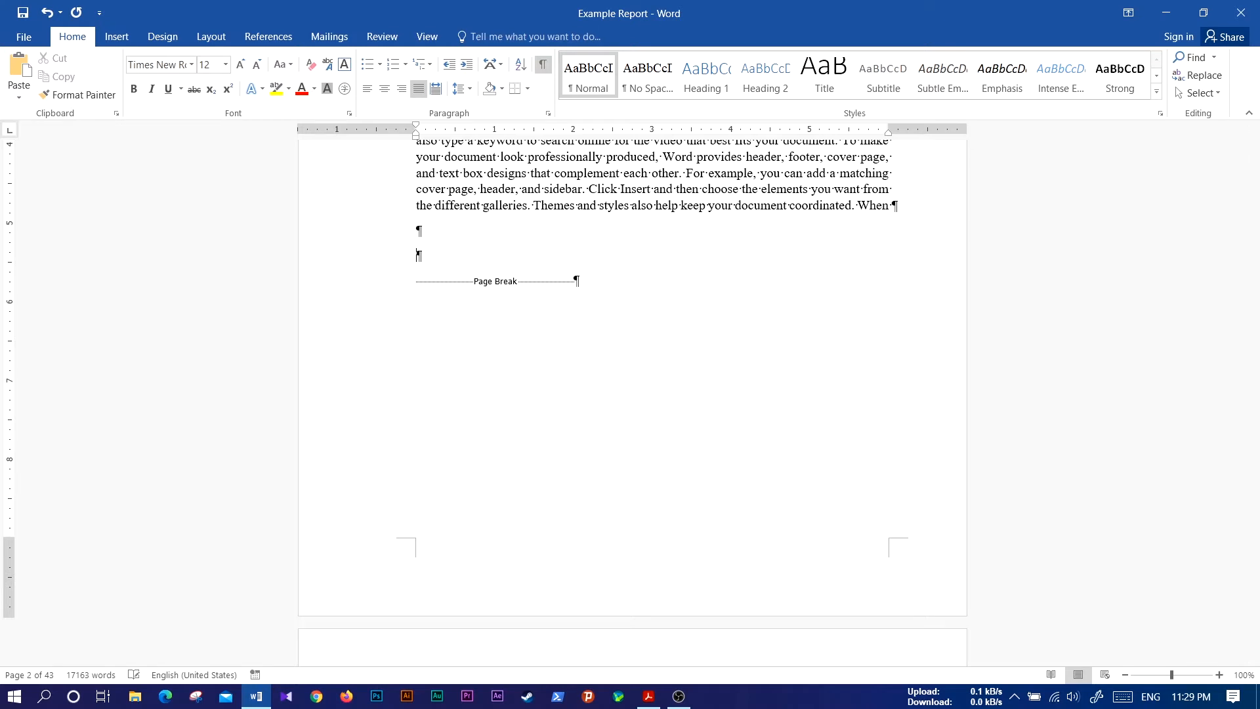
pyautogui.press('Return')
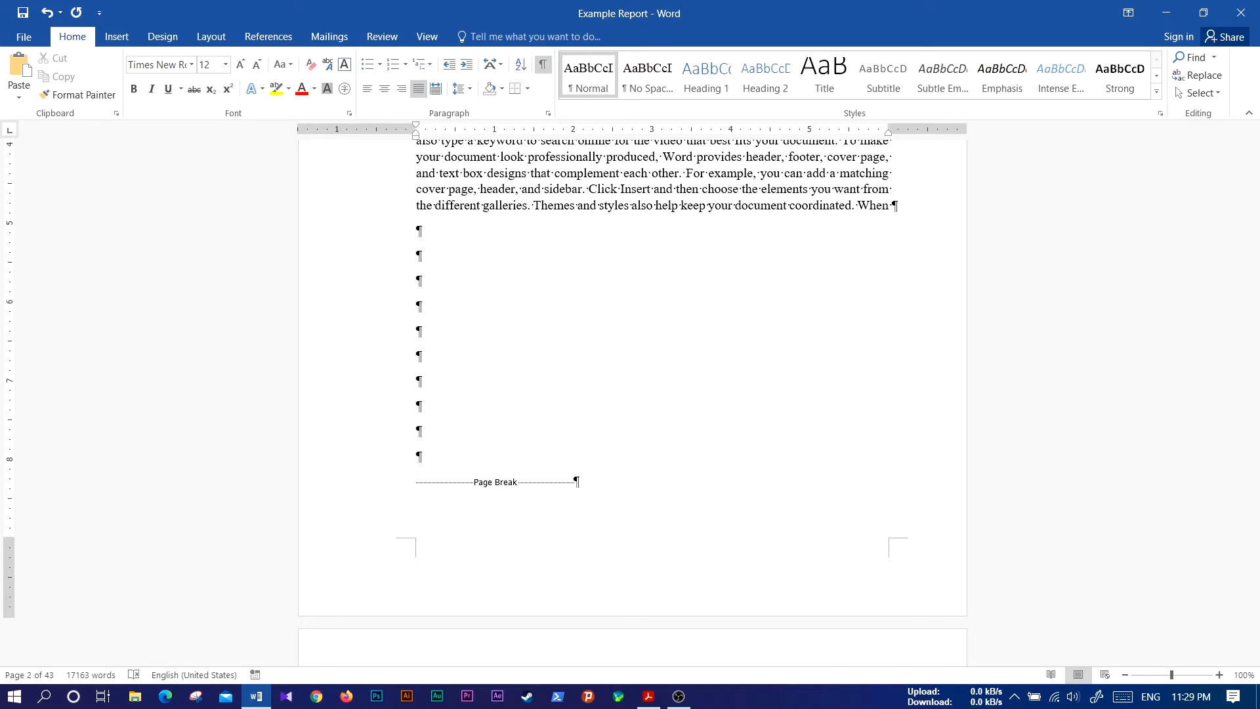
pyautogui.press('Return')
pyautogui.scroll(-3, 663, 245)
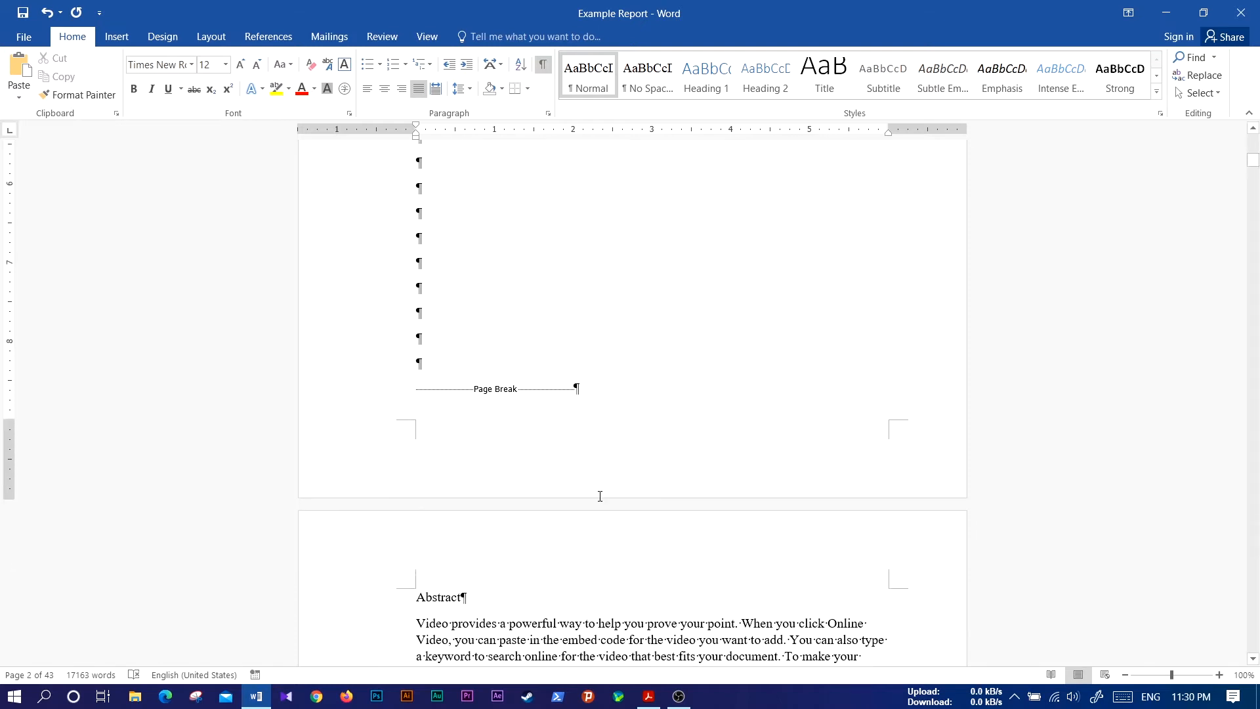
pyautogui.press('Return')
pyautogui.press('Return')
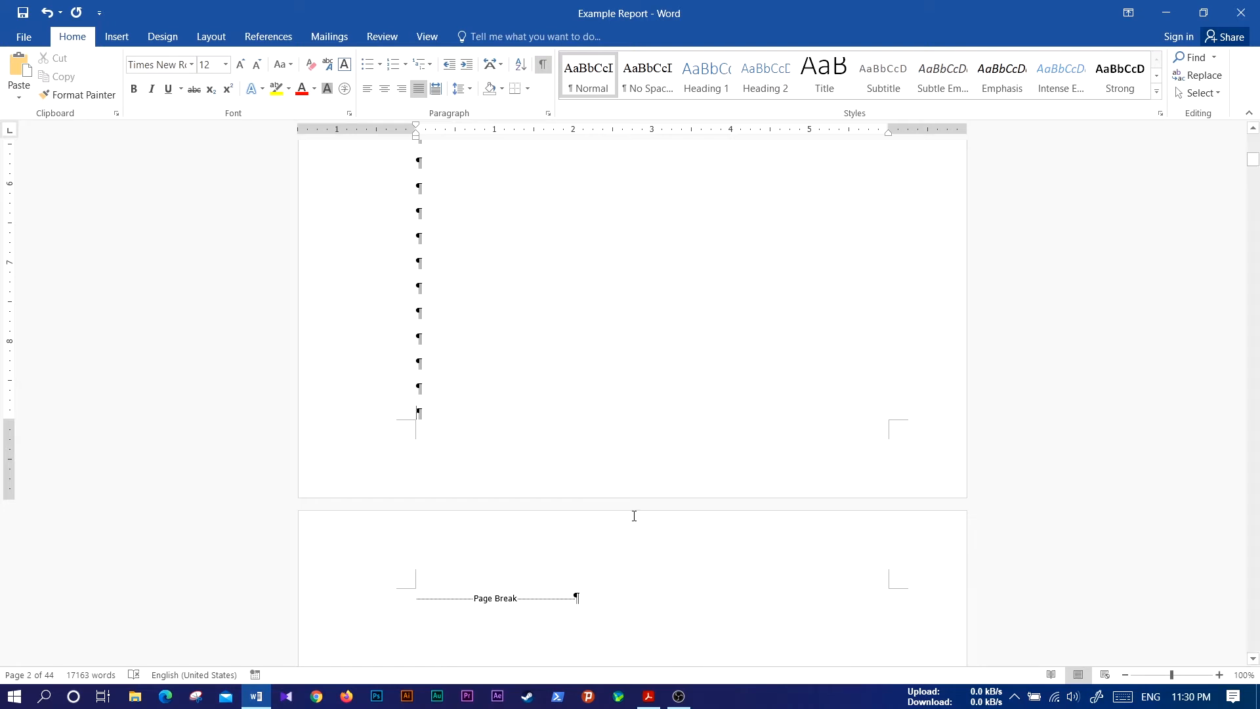
pyautogui.scroll(-7, 600, 621)
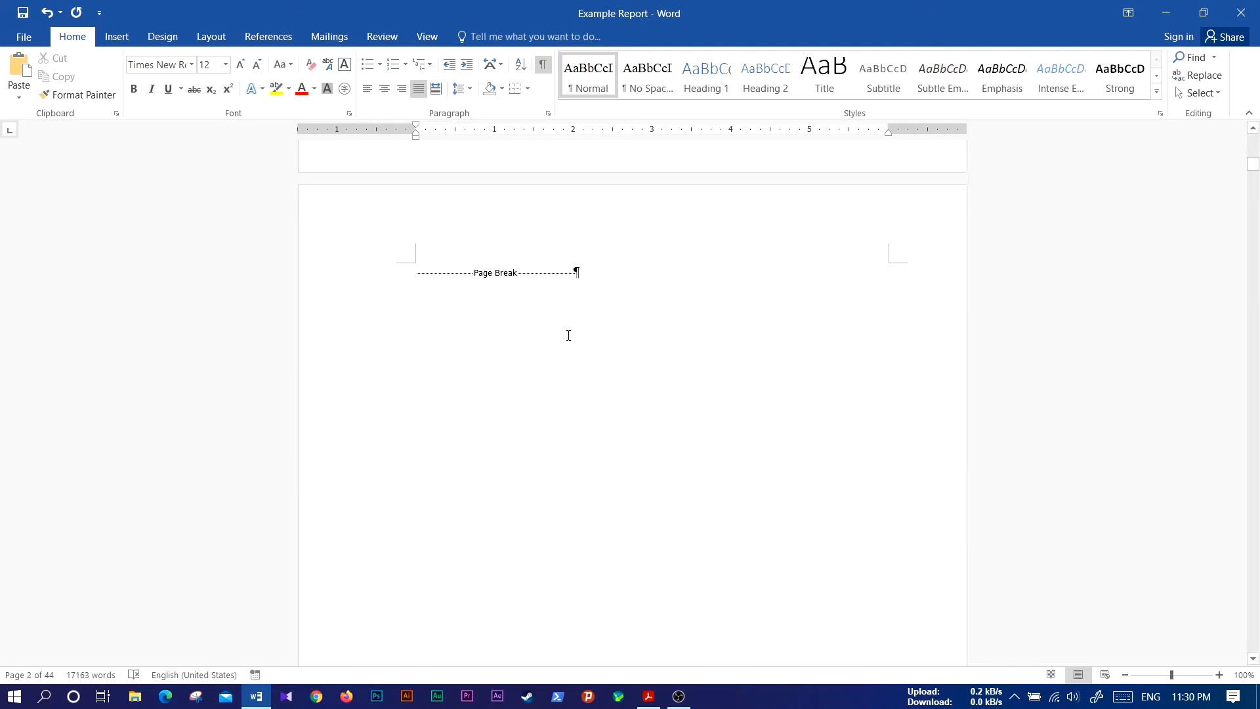
pyautogui.scroll(-8, 579, 275)
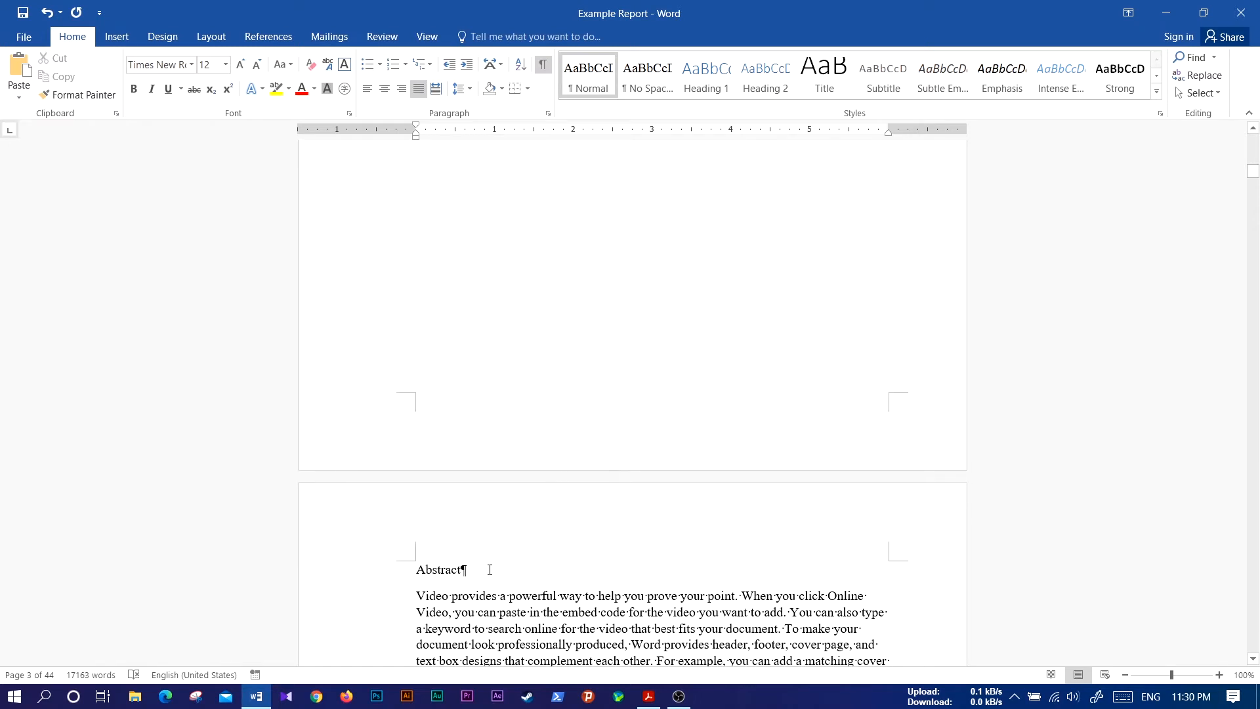
pyautogui.scroll(10, 531, 509)
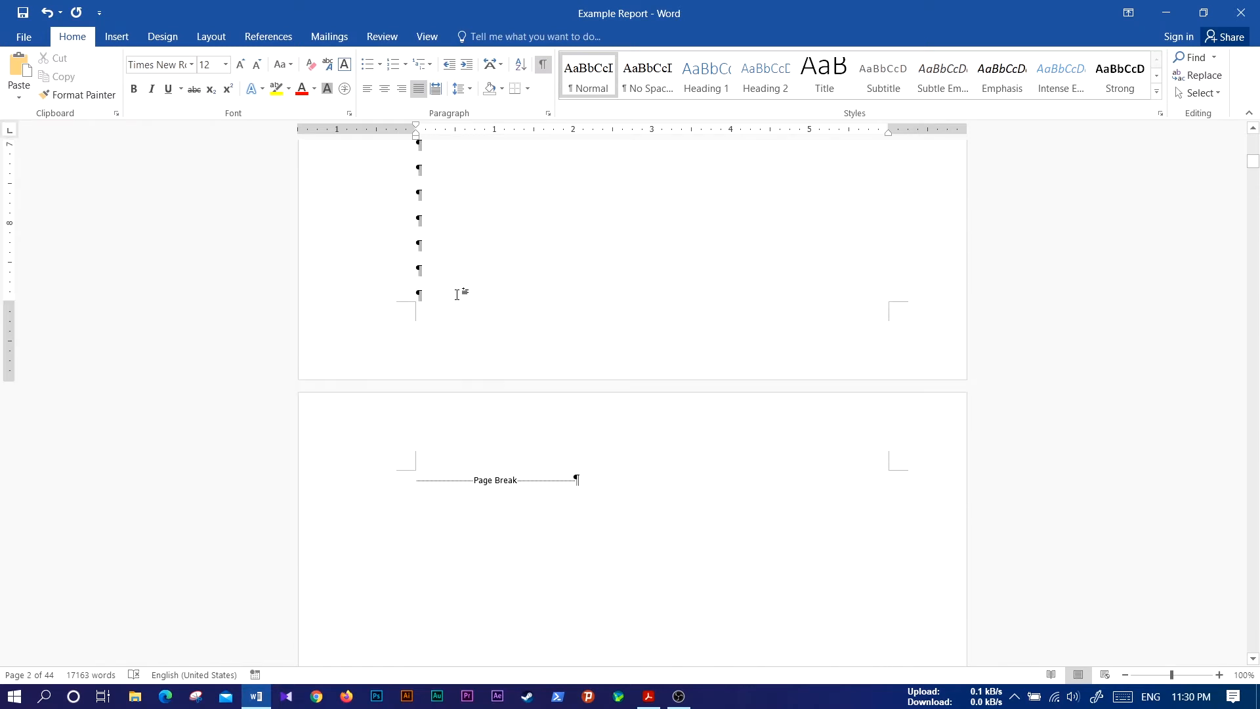
# - Save the document and delete all but one of the blank paragraphs between the Acknowledgements text and the page break
pyautogui.hotkey('ctrl', 's')
pyautogui.press('BackSpace')
pyautogui.scroll(4, 466, 247)
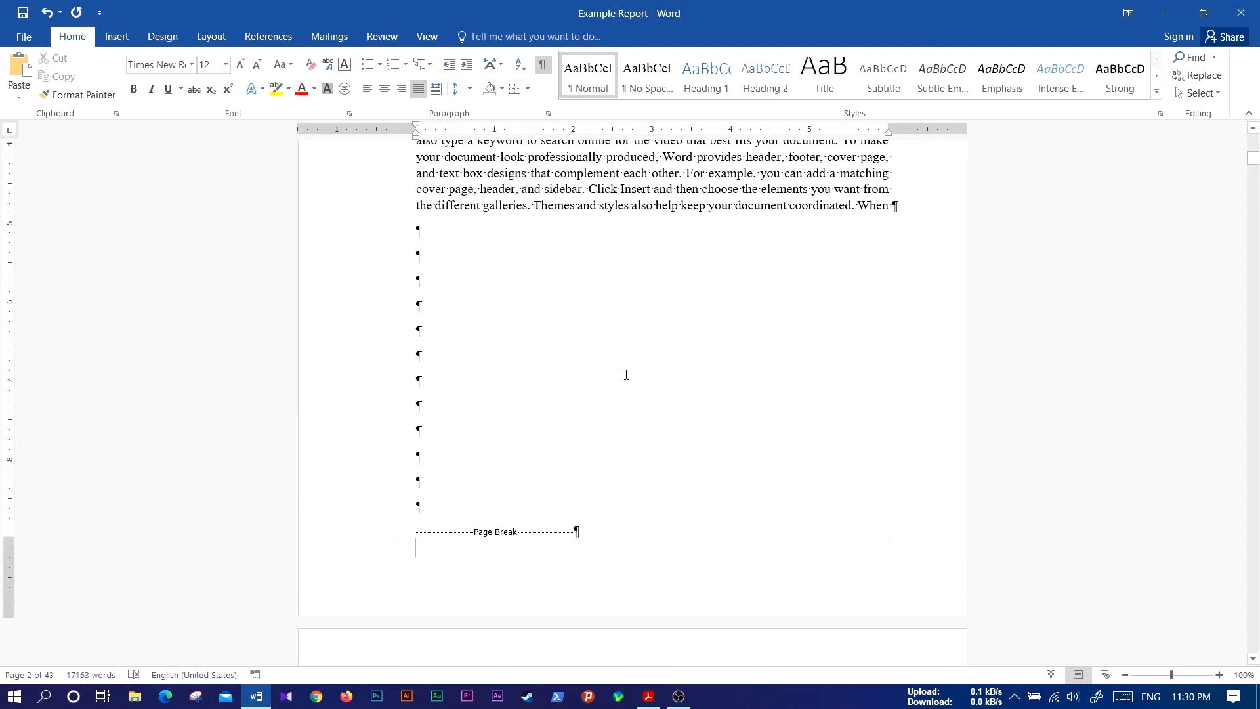
pyautogui.press('BackSpace')
pyautogui.press('BackSpace')
pyautogui.press('BackSpace')
pyautogui.press('BackSpace')
pyautogui.press('BackSpace')
pyautogui.press('BackSpace')
pyautogui.press('BackSpace')
pyautogui.press('BackSpace')
pyautogui.press('BackSpace')
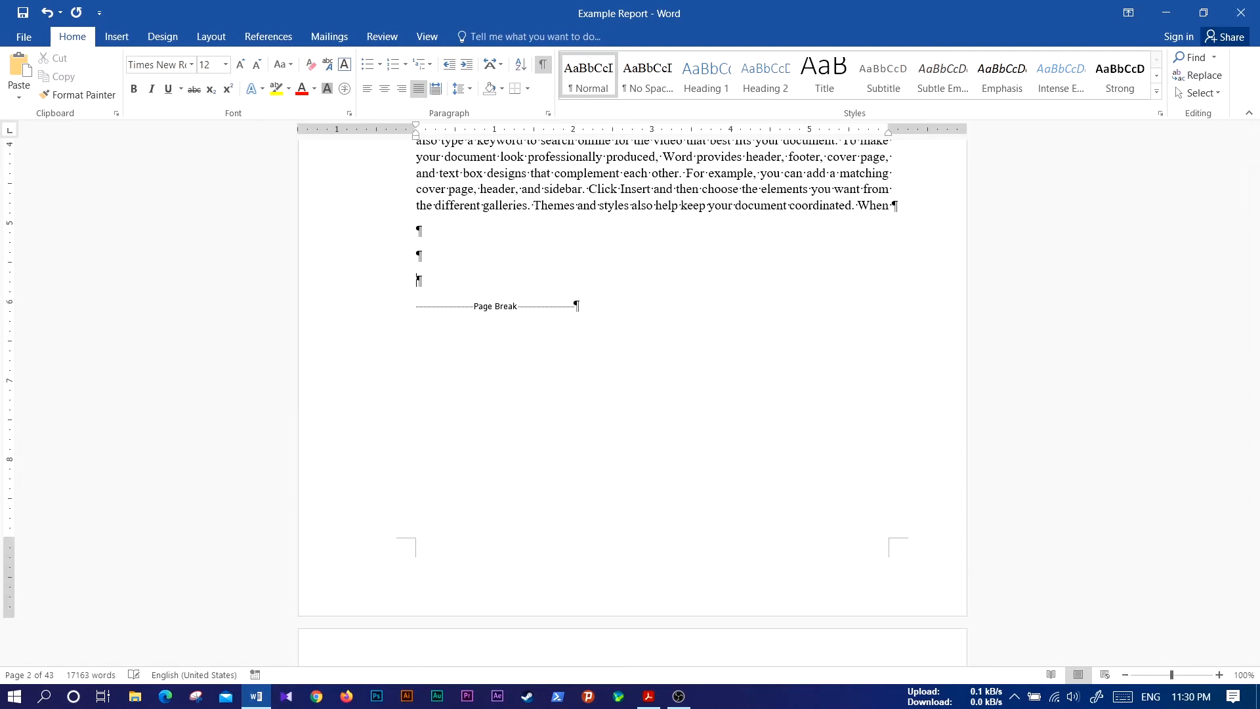
pyautogui.press('BackSpace')
pyautogui.press('BackSpace')
# - Add filler paragraphs "Aljfajalkj;la", "Jd;lakj;alk", "Ajf;lakjla;k", "Ka;jdlkfja" and an empty one before the page break, and check the Abstract's position
pyautogui.write('aljfajalkj;la')
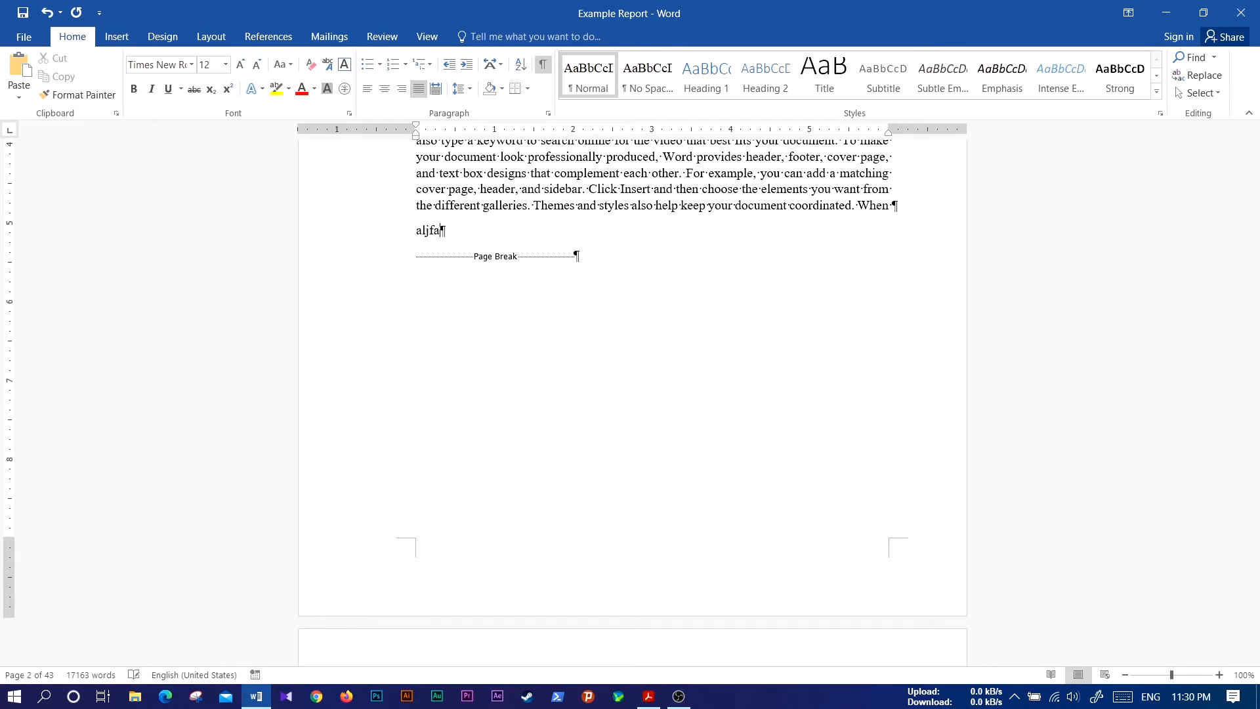
pyautogui.press('Return')
pyautogui.write('jd;lakj;alk')
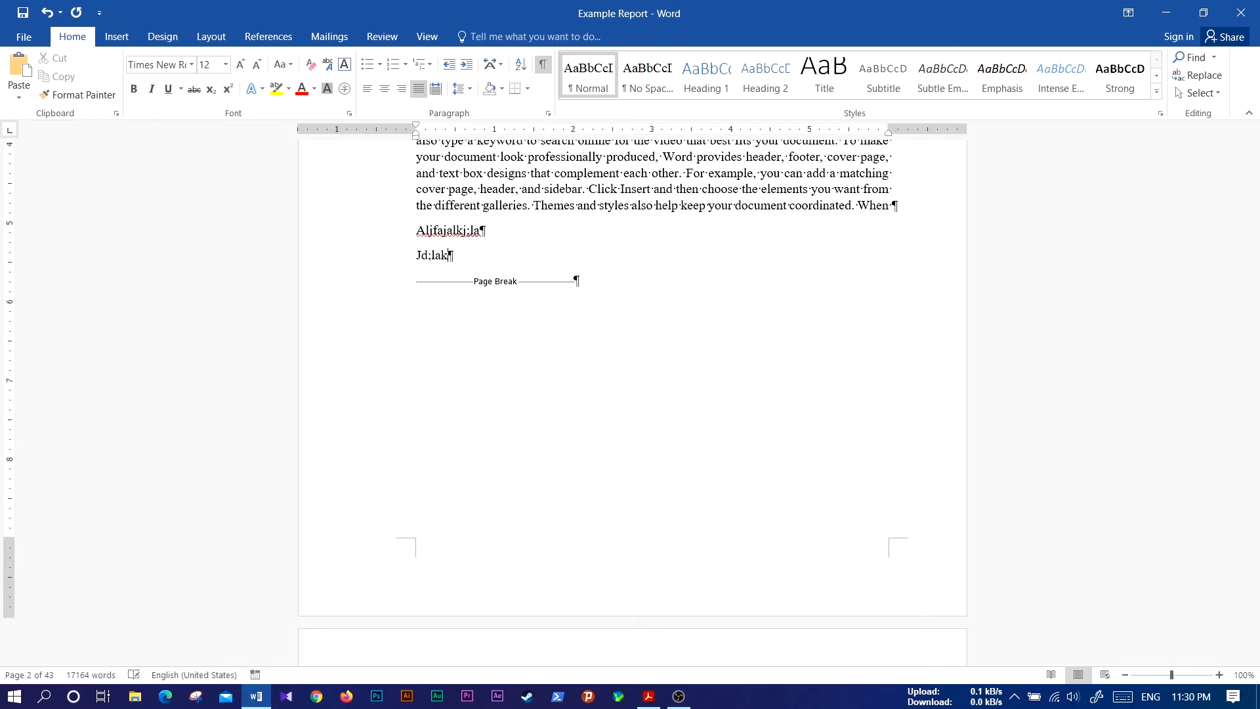
pyautogui.press('Return')
pyautogui.write('ajf;lakjla;k')
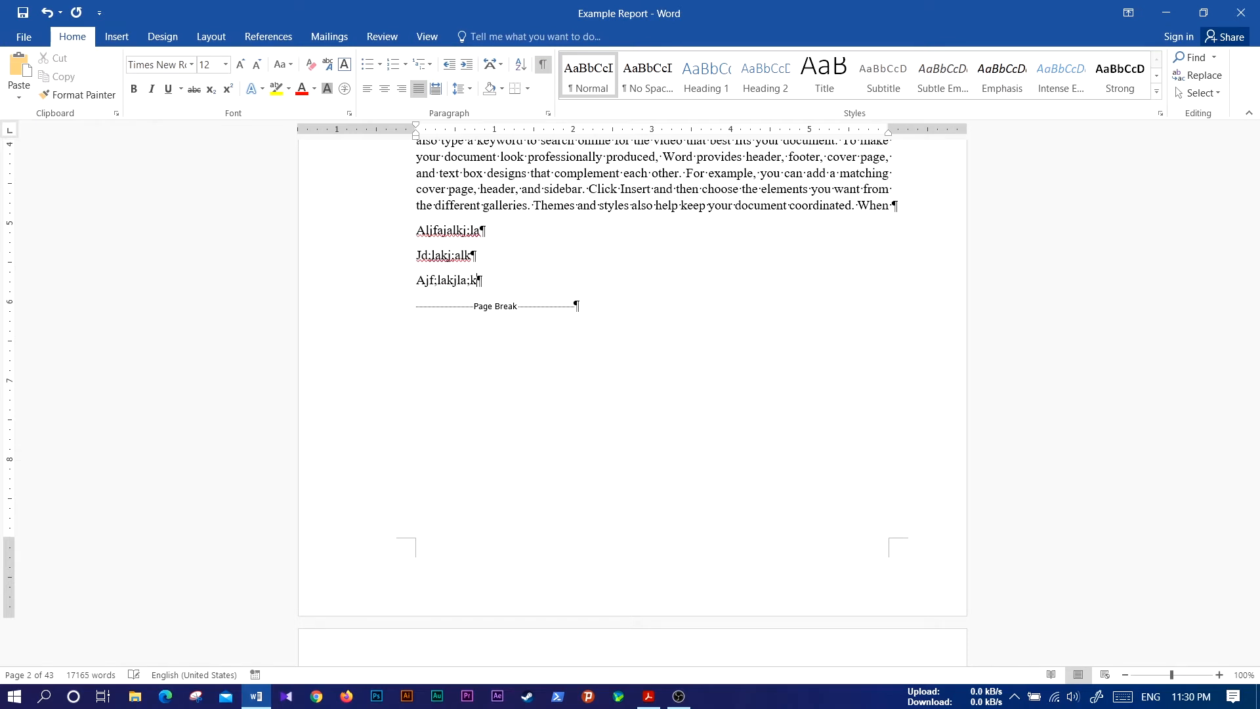
pyautogui.press('Return')
pyautogui.write('ka;jdlkfja')
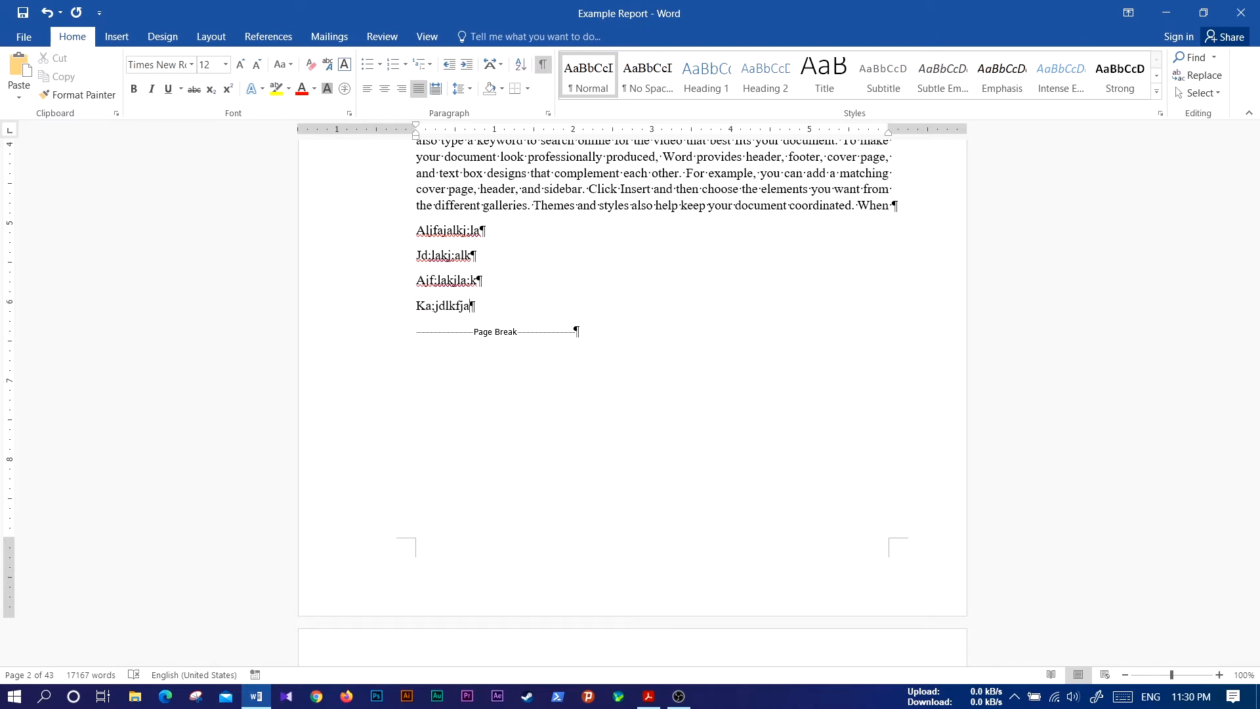
pyautogui.press('Return')
pyautogui.scroll(-6, 636, 380)
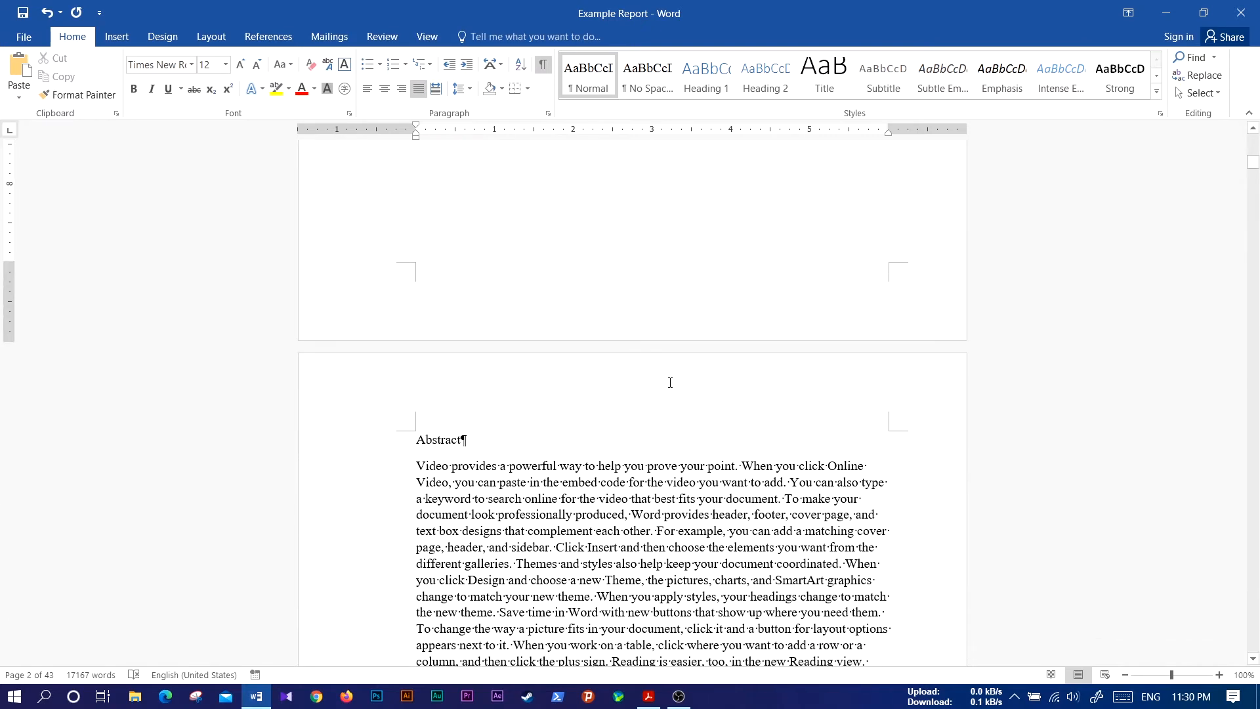
pyautogui.scroll(8, 670, 382)
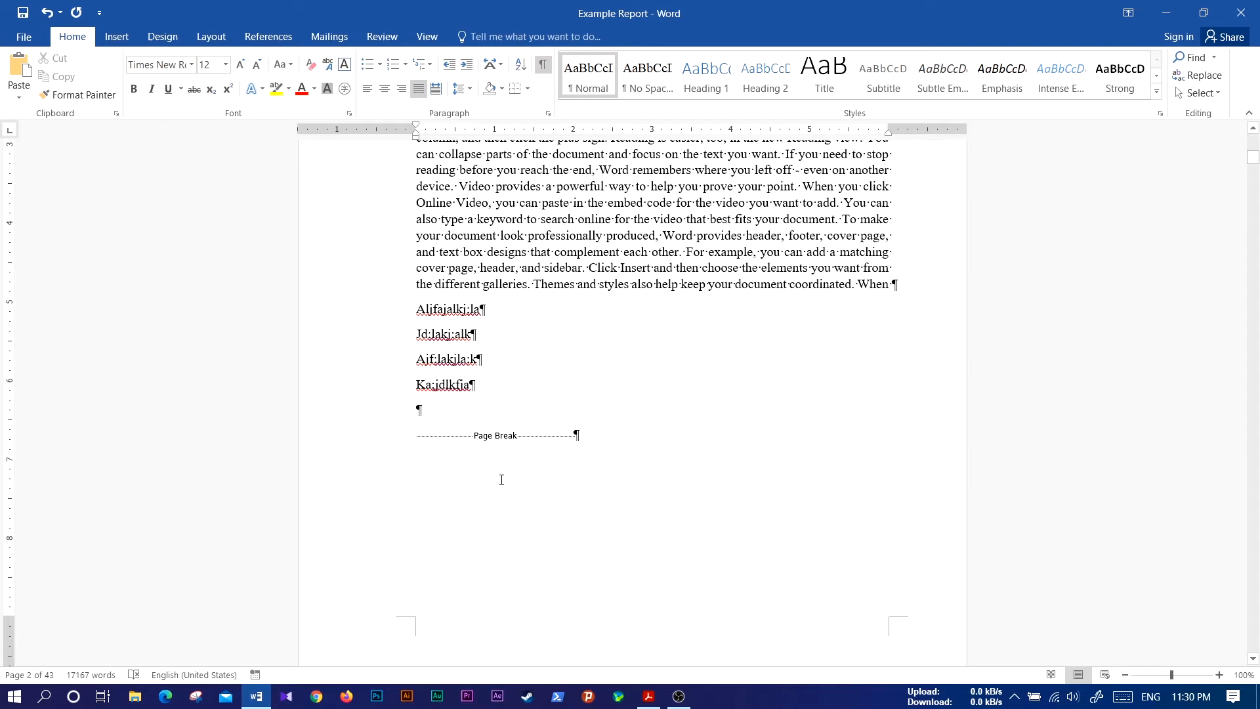
# - Hide the formatting marks, review the Acknowledgements page without them, and show the marks again
pyautogui.click(542, 63)
pyautogui.scroll(2, 585, 452)
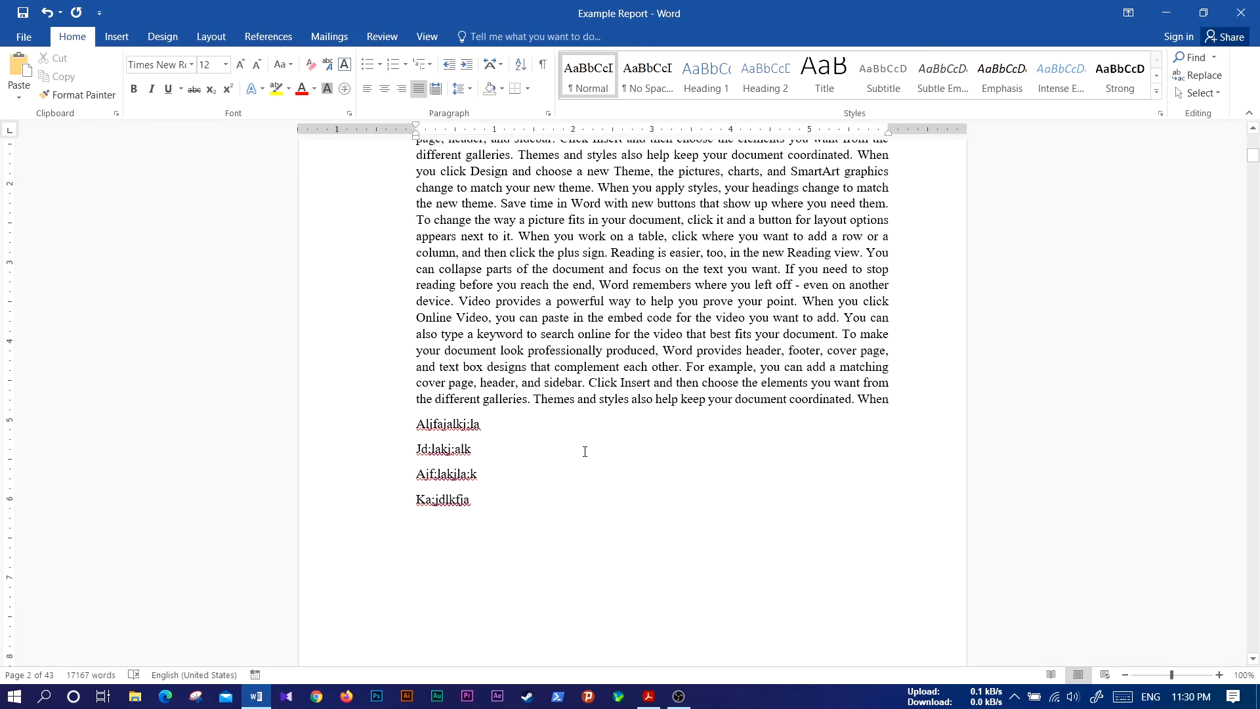
pyautogui.scroll(3, 585, 451)
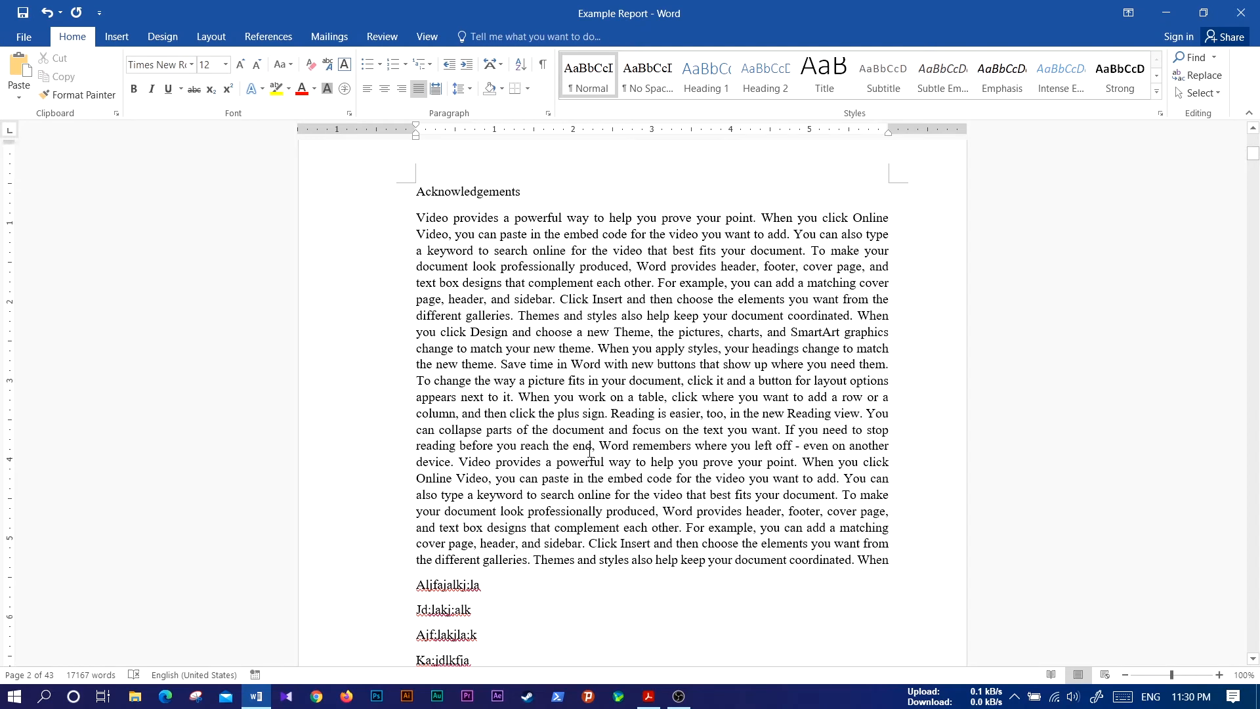
pyautogui.scroll(-3, 589, 452)
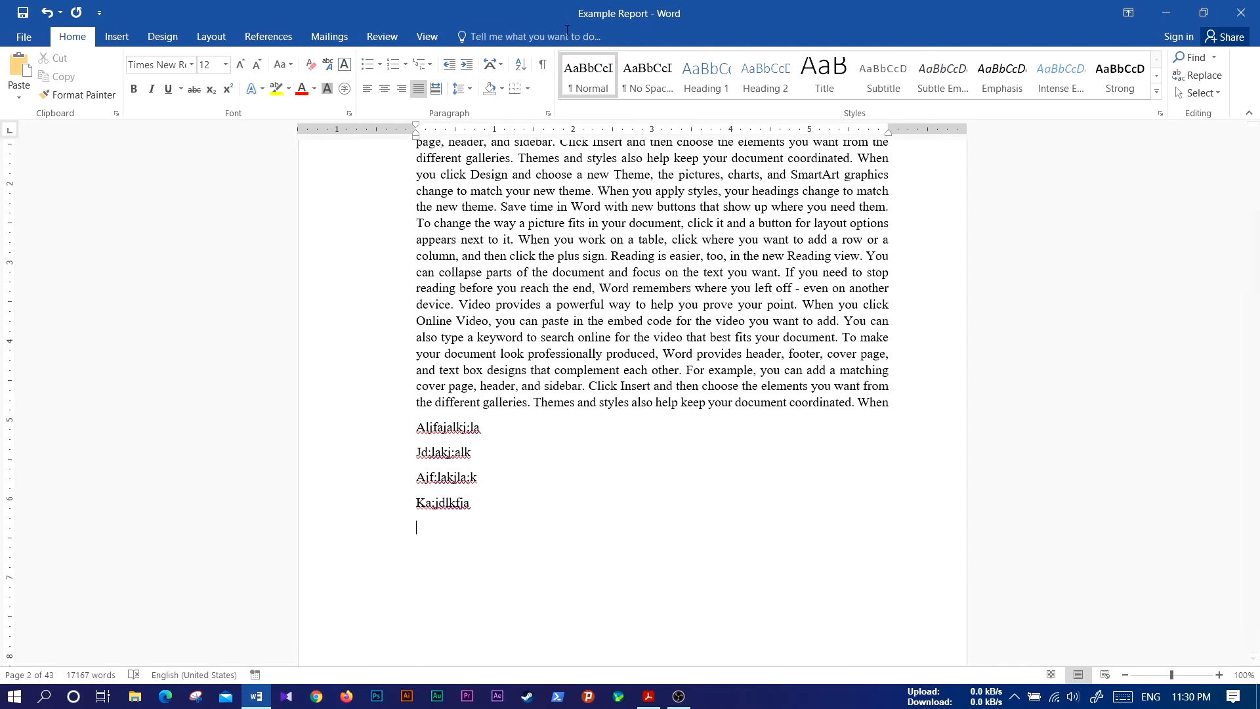
pyautogui.click(542, 64)
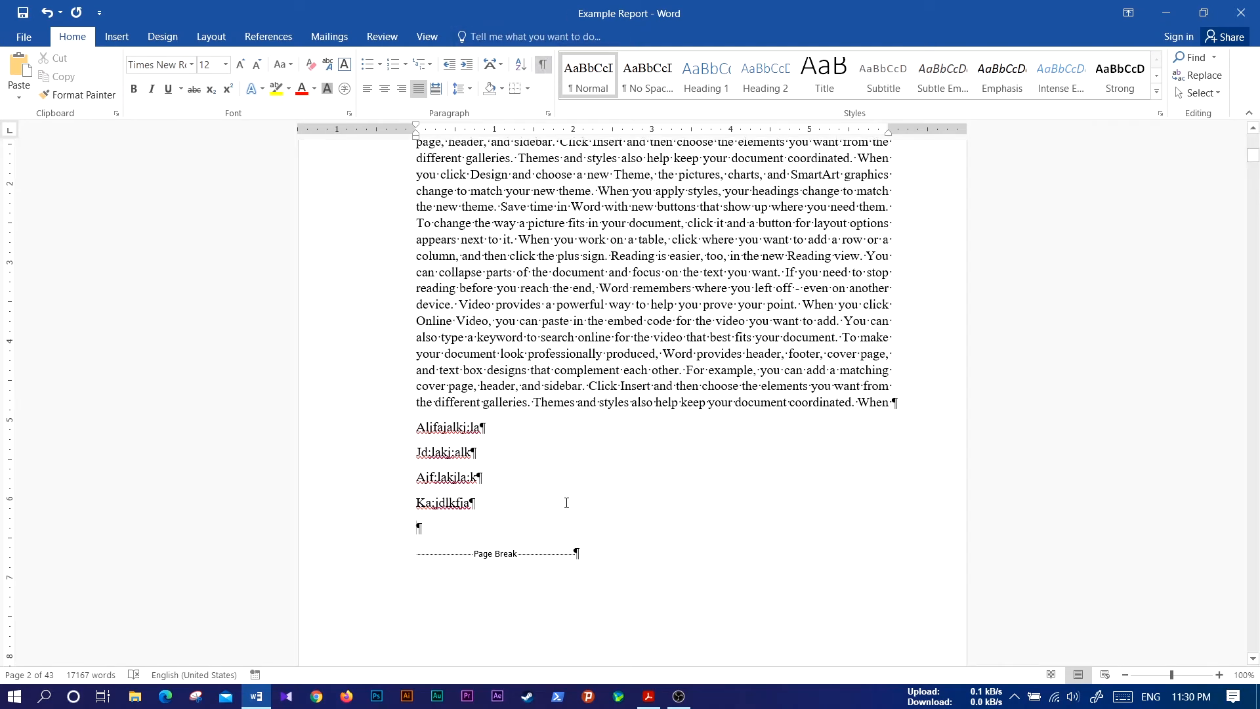
# - Examine the page break and the Abstract page that follows it, and place the cursor in the Abstract heading
pyautogui.scroll(-3, 566, 502)
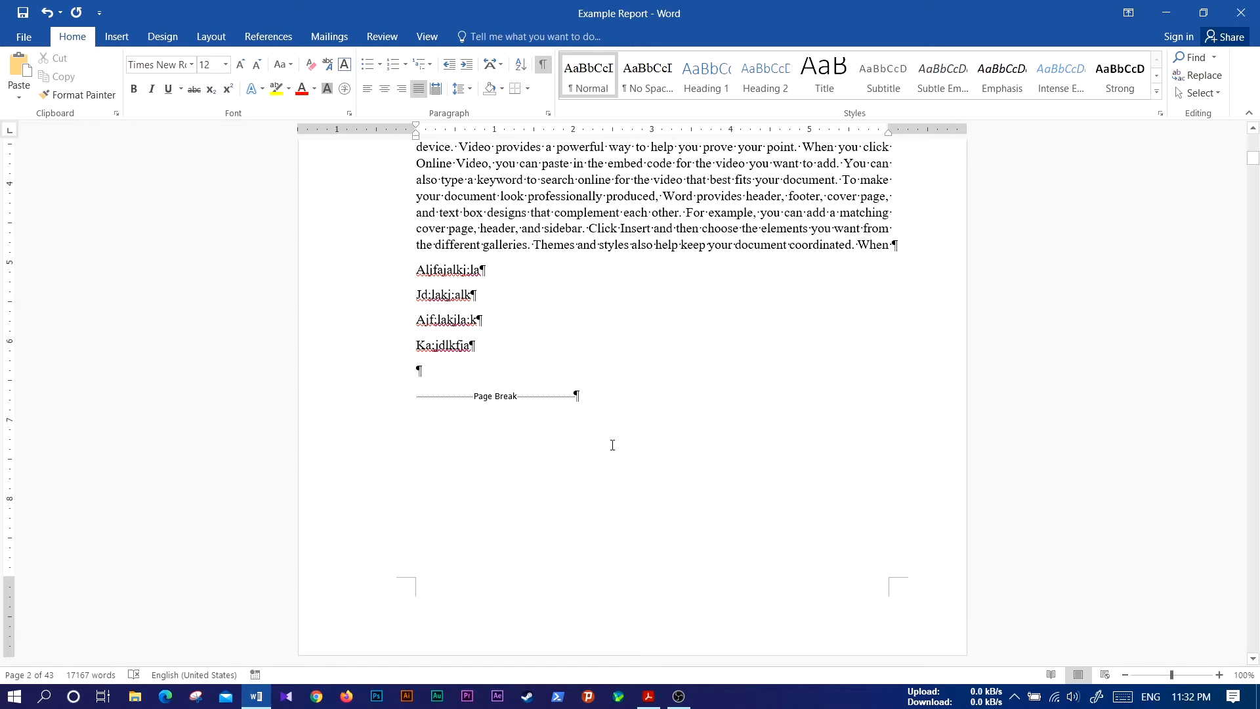
pyautogui.scroll(-6, 610, 459)
pyautogui.scroll(2, 614, 510)
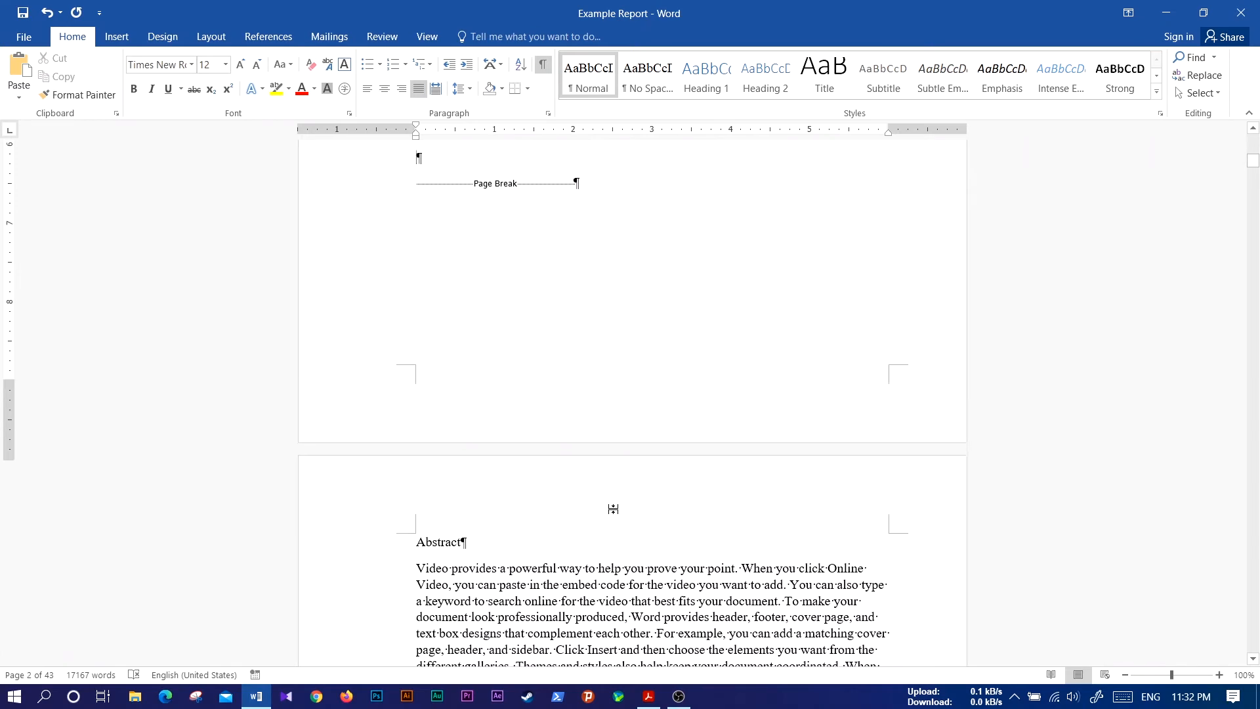
pyautogui.scroll(-5, 613, 509)
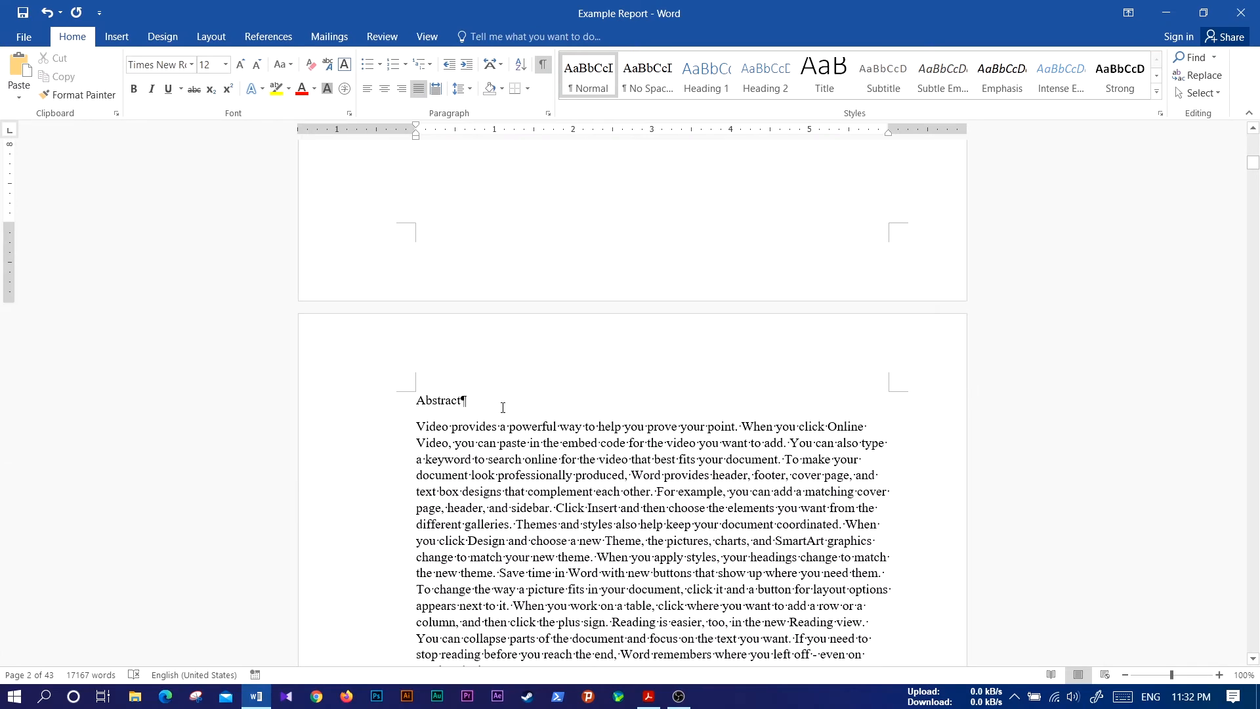
pyautogui.scroll(-2, 519, 433)
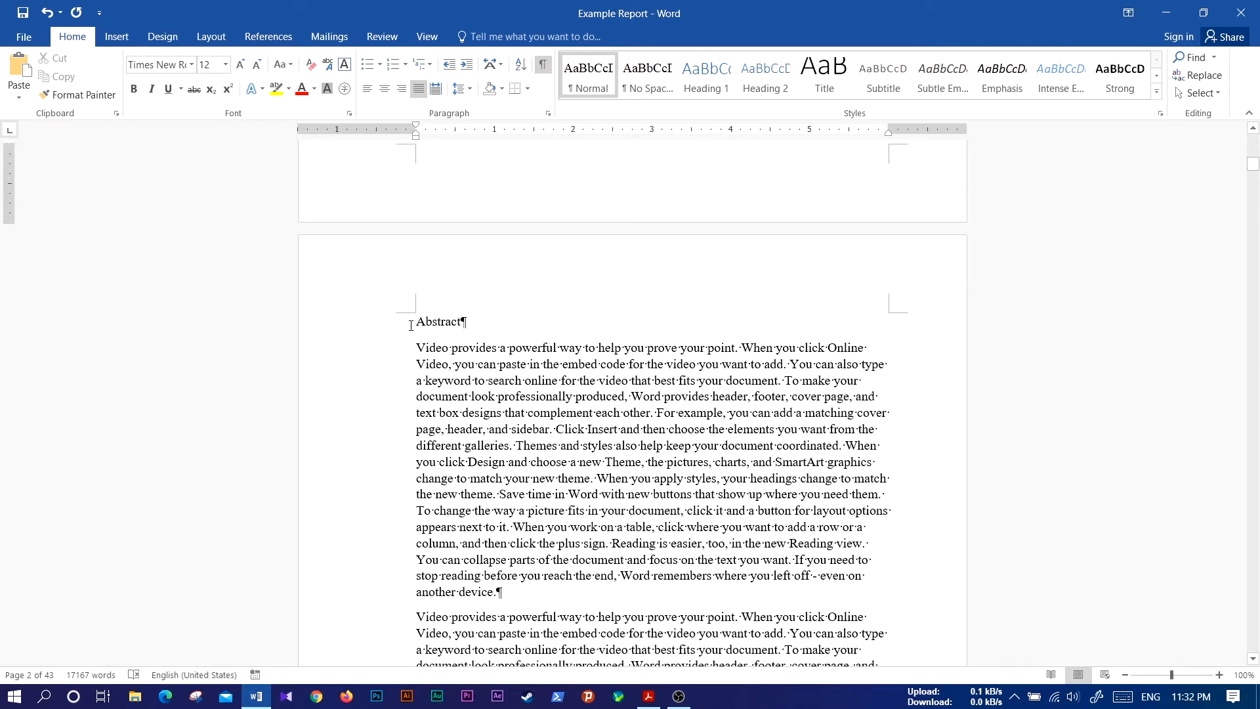
pyautogui.click(422, 321)
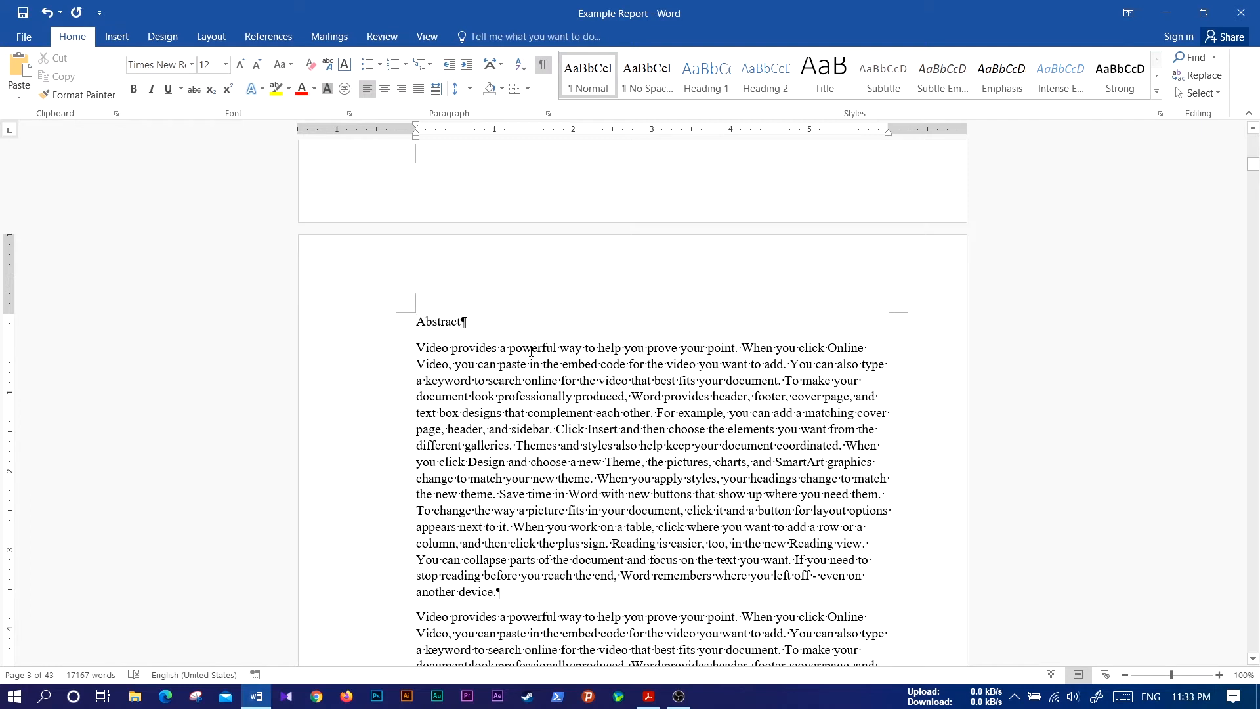
# - Try landscape orientation on the document, check its effect from the Abstract back to the title pages, and undo the orientation change
pyautogui.click(211, 38)
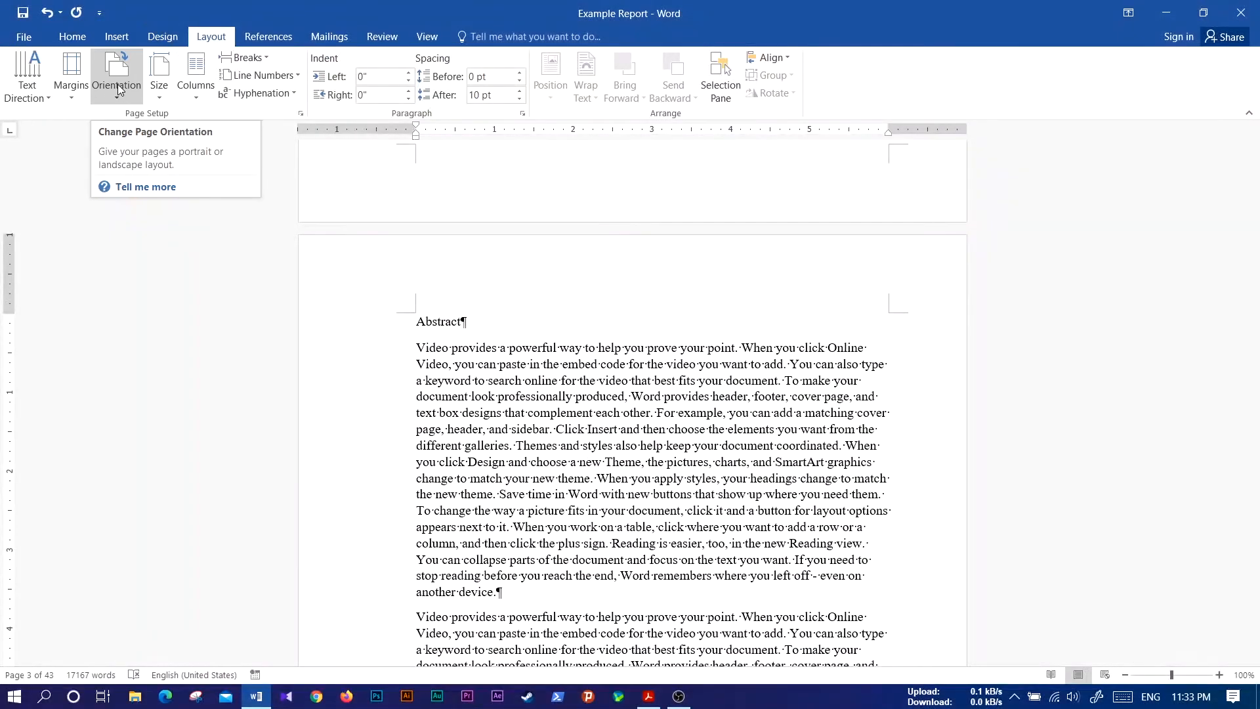
pyautogui.click(119, 89)
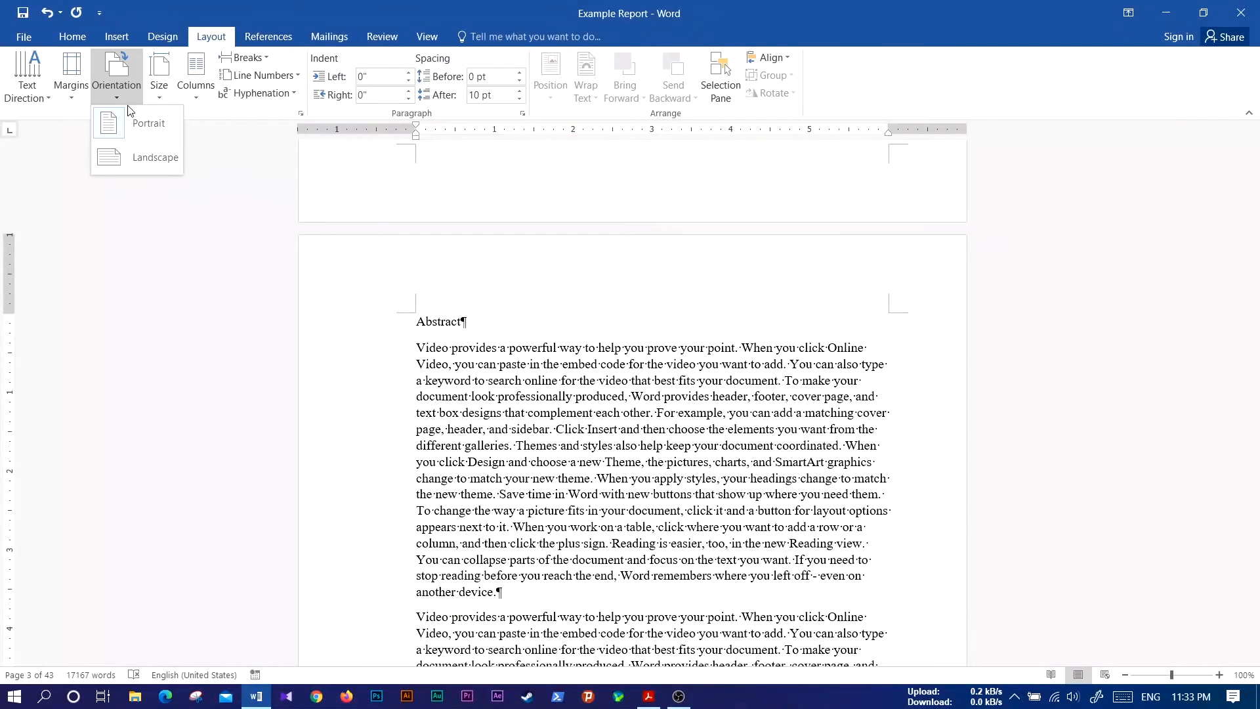
pyautogui.click(156, 160)
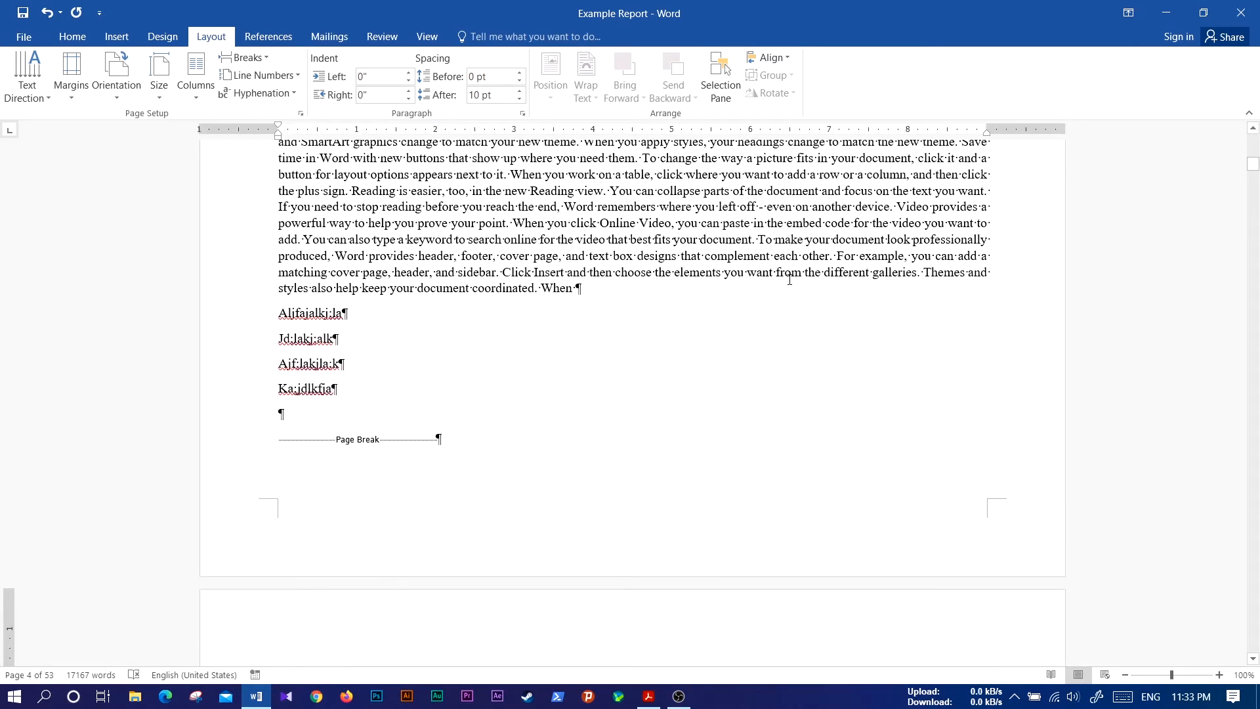
pyautogui.scroll(10, 790, 280)
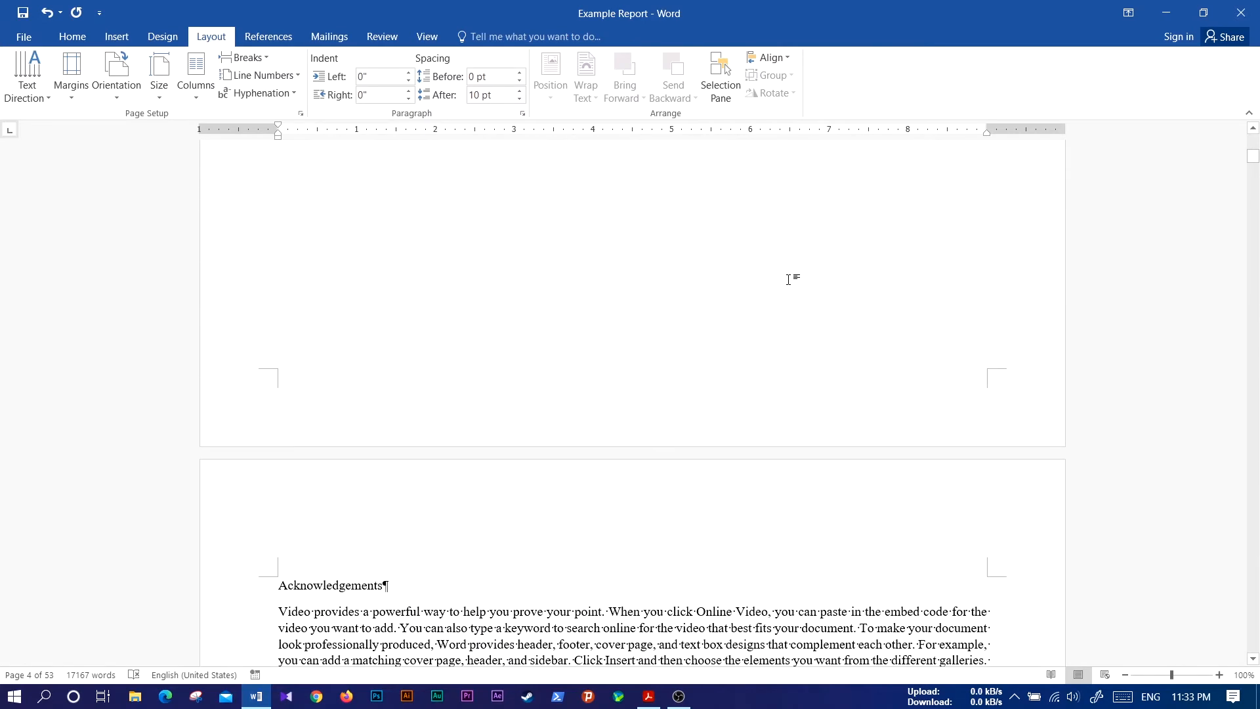
pyautogui.scroll(15, 790, 280)
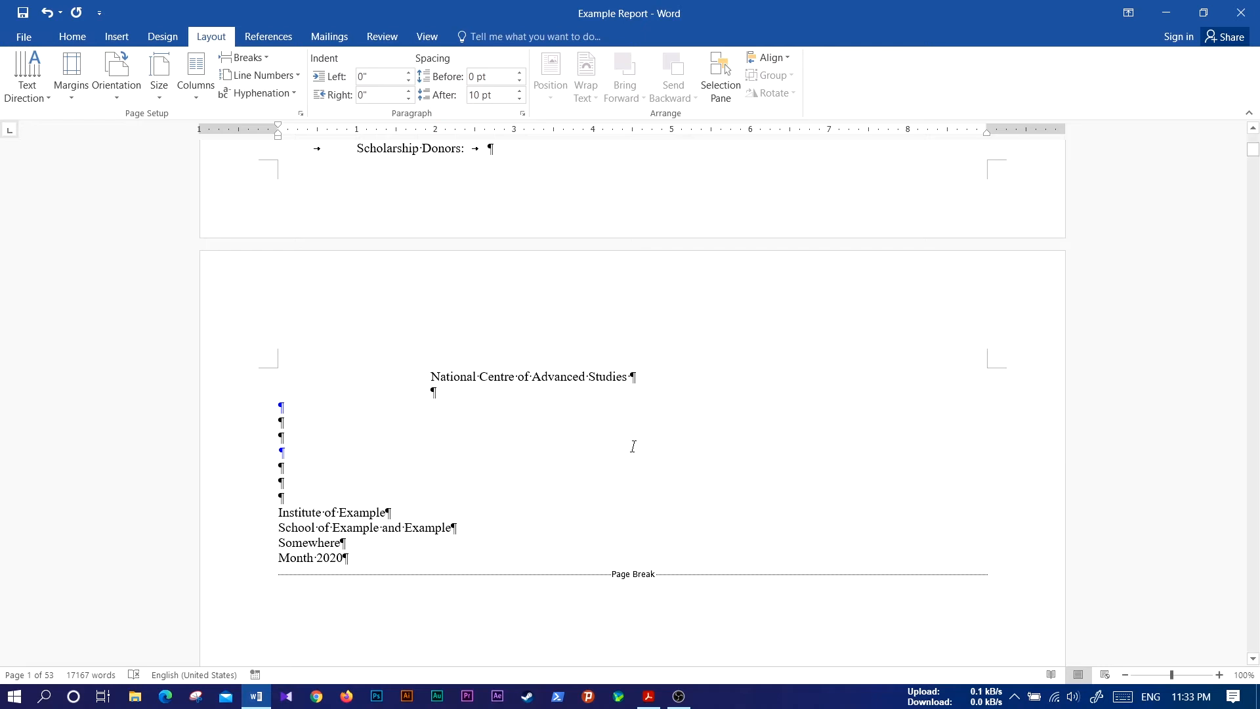
pyautogui.scroll(-10, 633, 446)
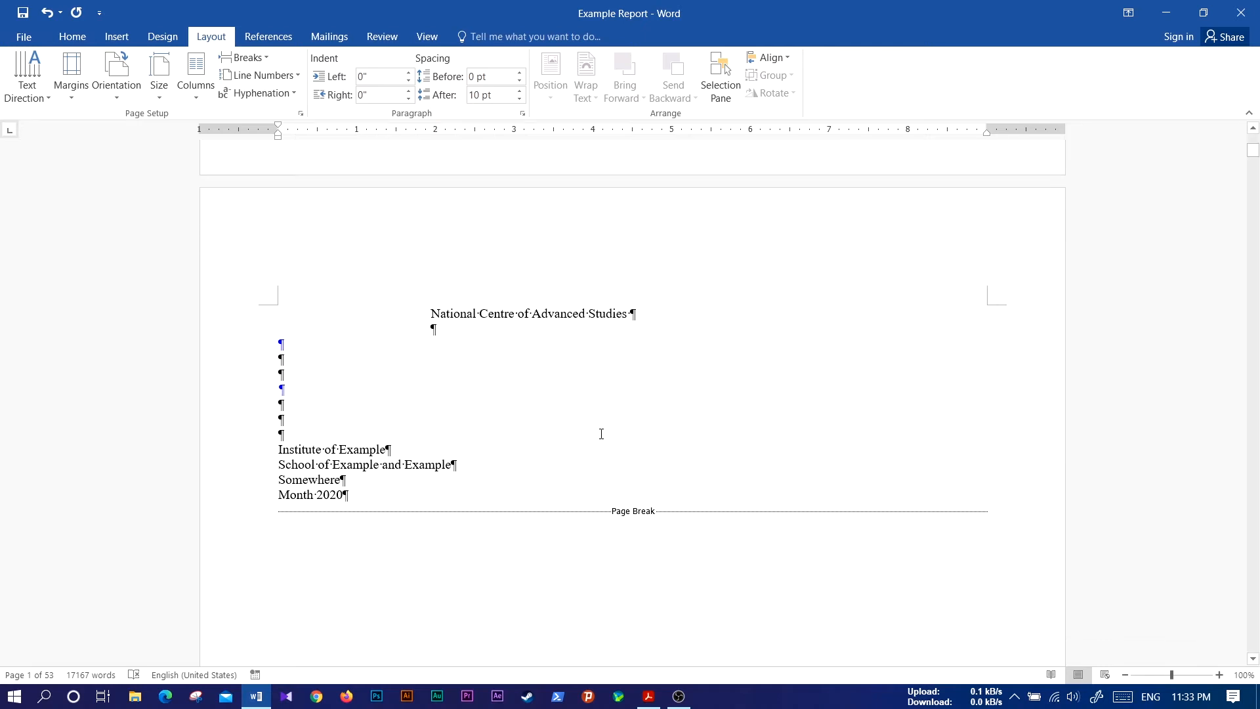
pyautogui.click(48, 13)
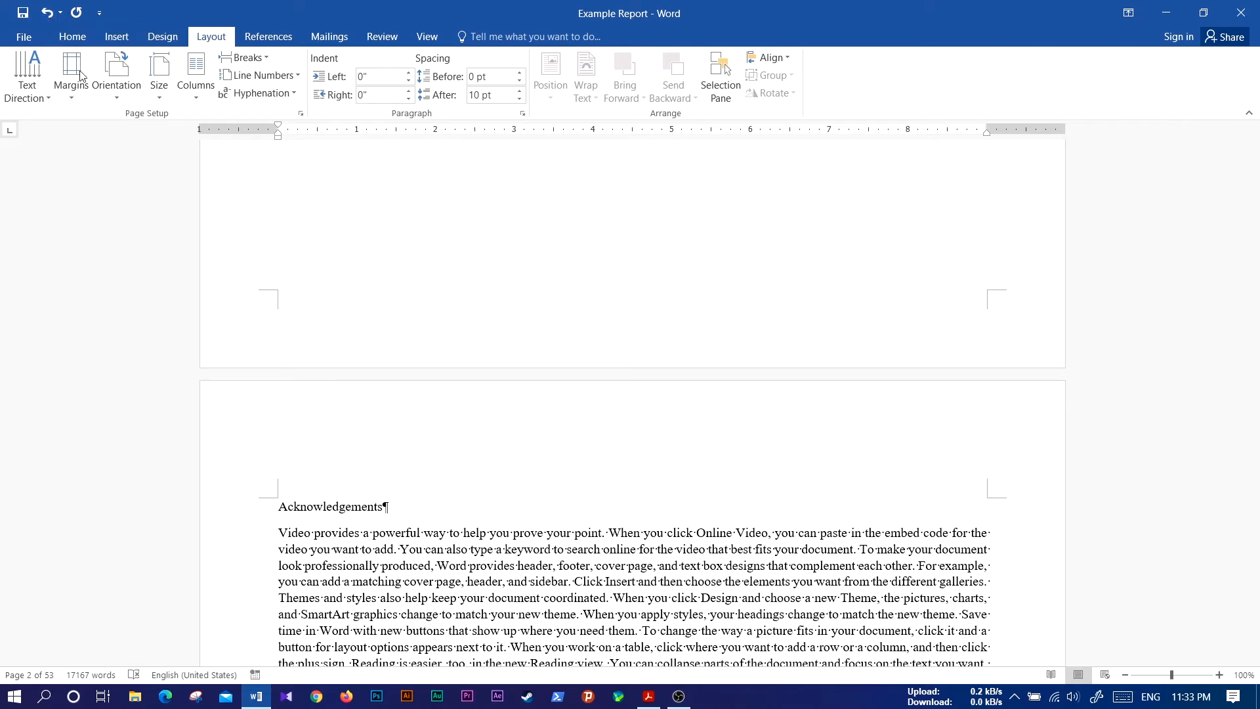
# - Examine the page break after the Acknowledgements text, the Abstract page, and the blank paragraphs leading to the Contents heading
pyautogui.scroll(3, 640, 406)
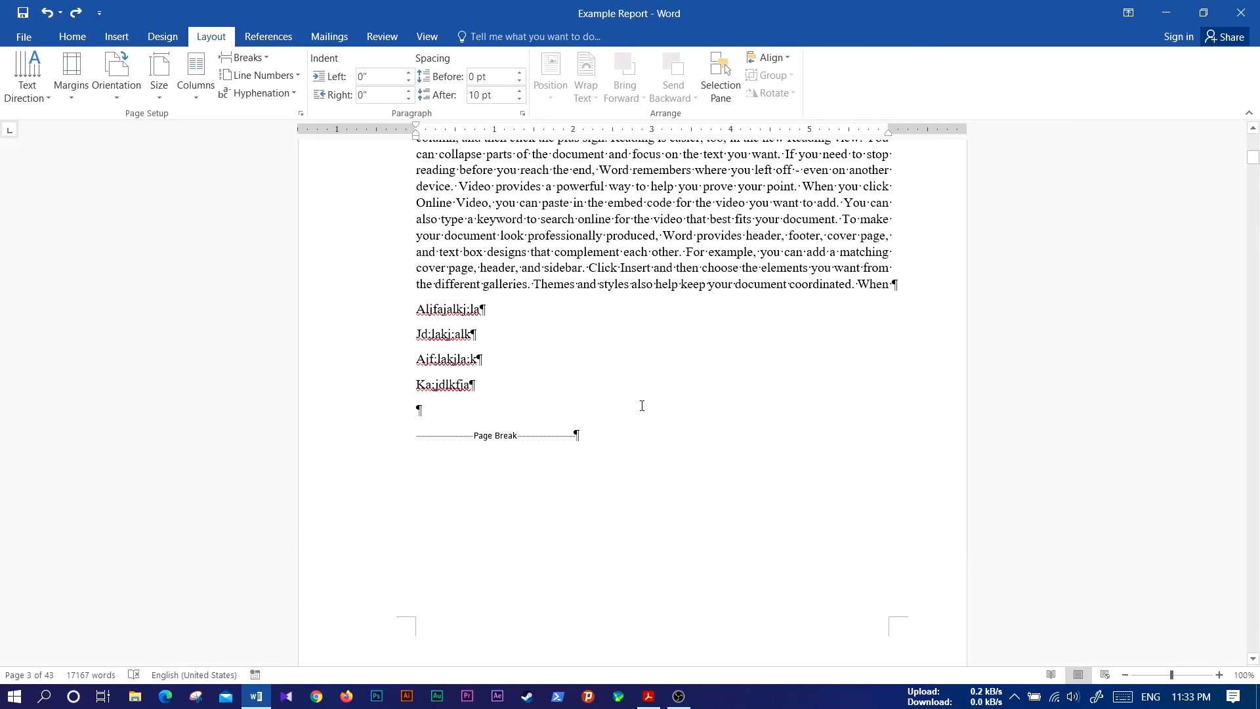
pyautogui.scroll(-7, 640, 406)
pyautogui.scroll(-1, 591, 426)
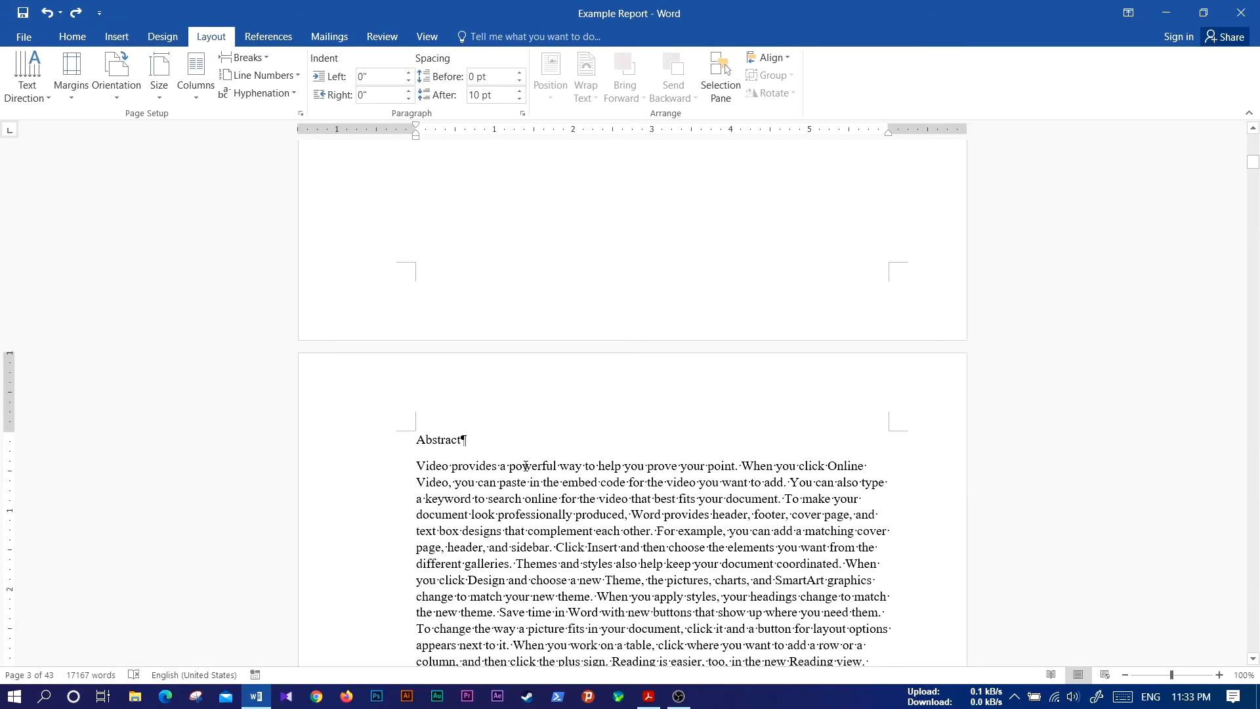
pyautogui.scroll(-15, 525, 466)
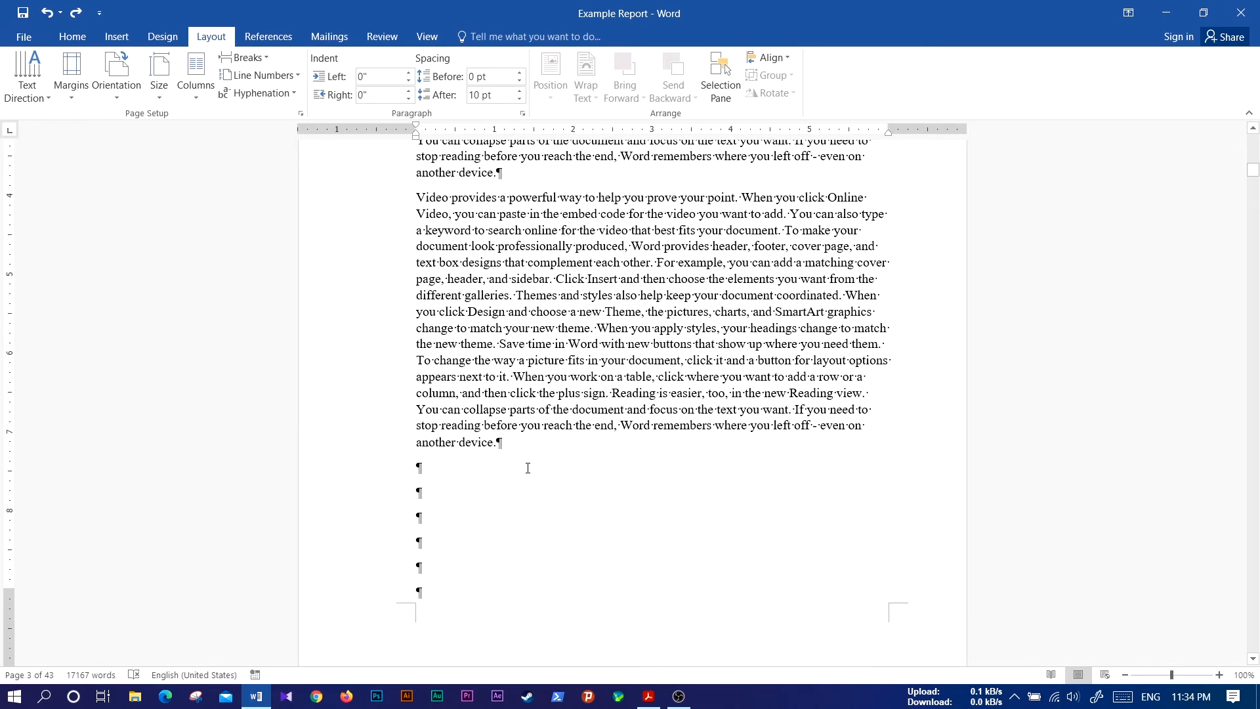
pyautogui.scroll(15, 528, 466)
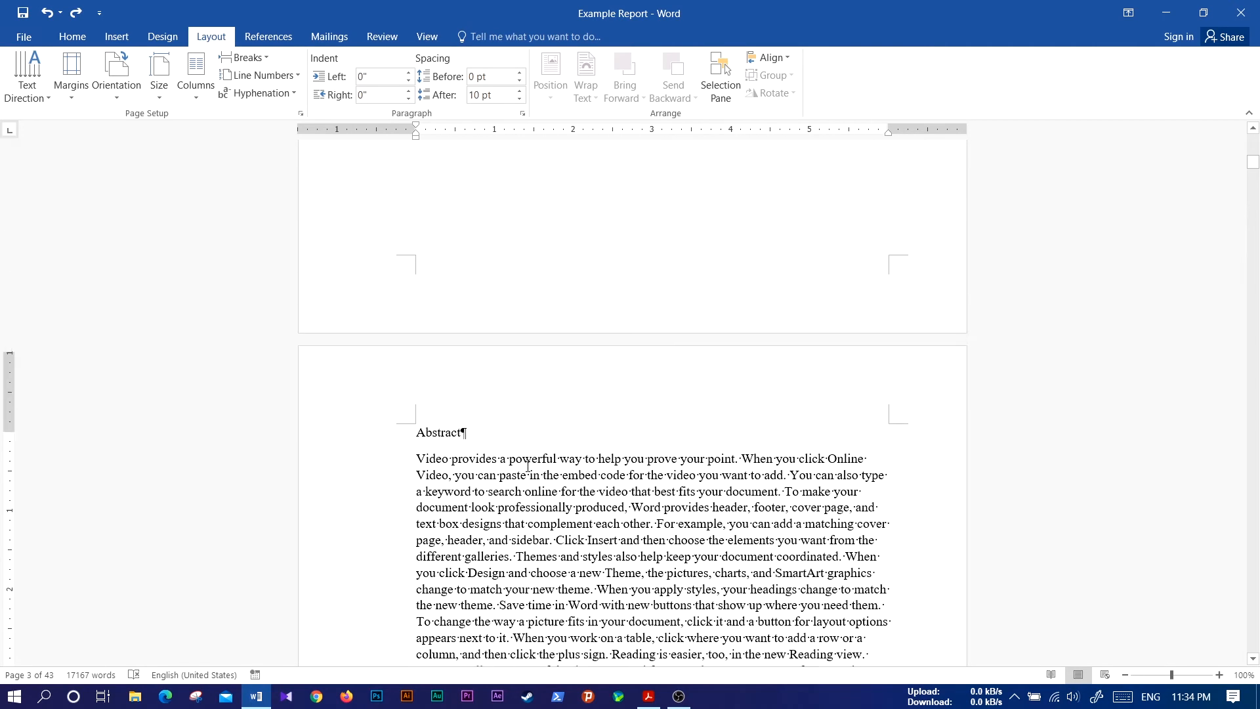
pyautogui.scroll(3, 527, 466)
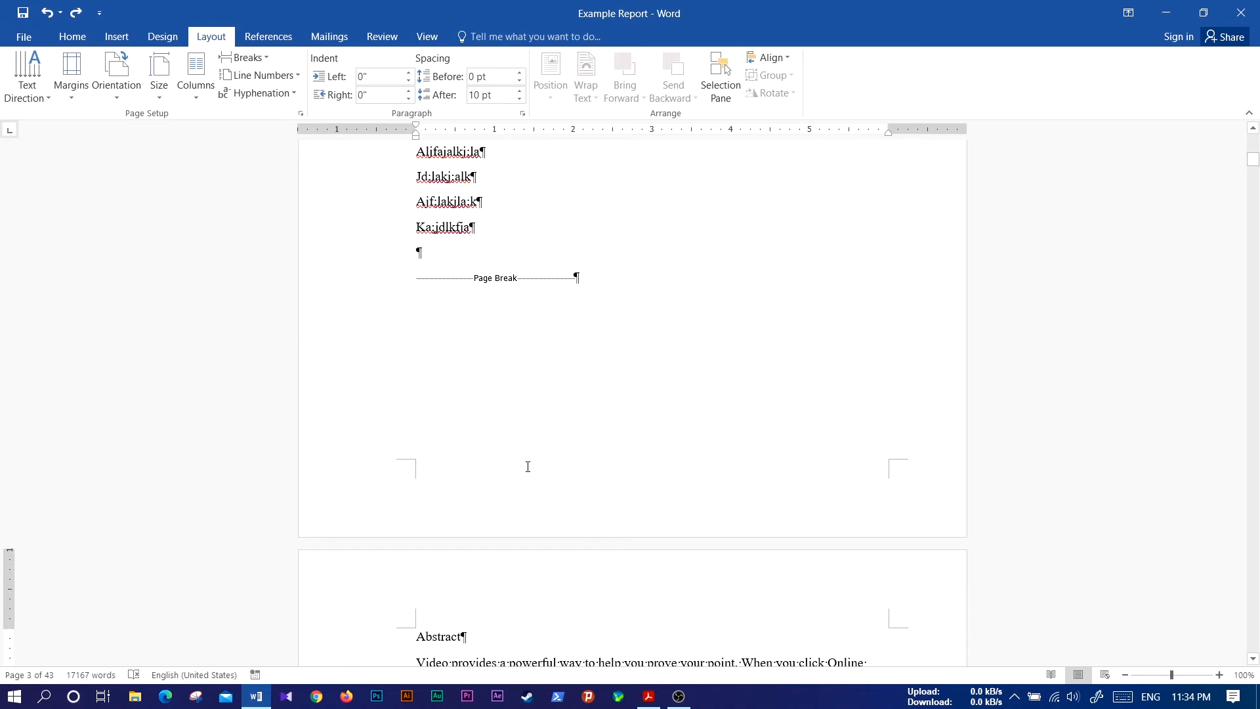
pyautogui.scroll(-5, 527, 466)
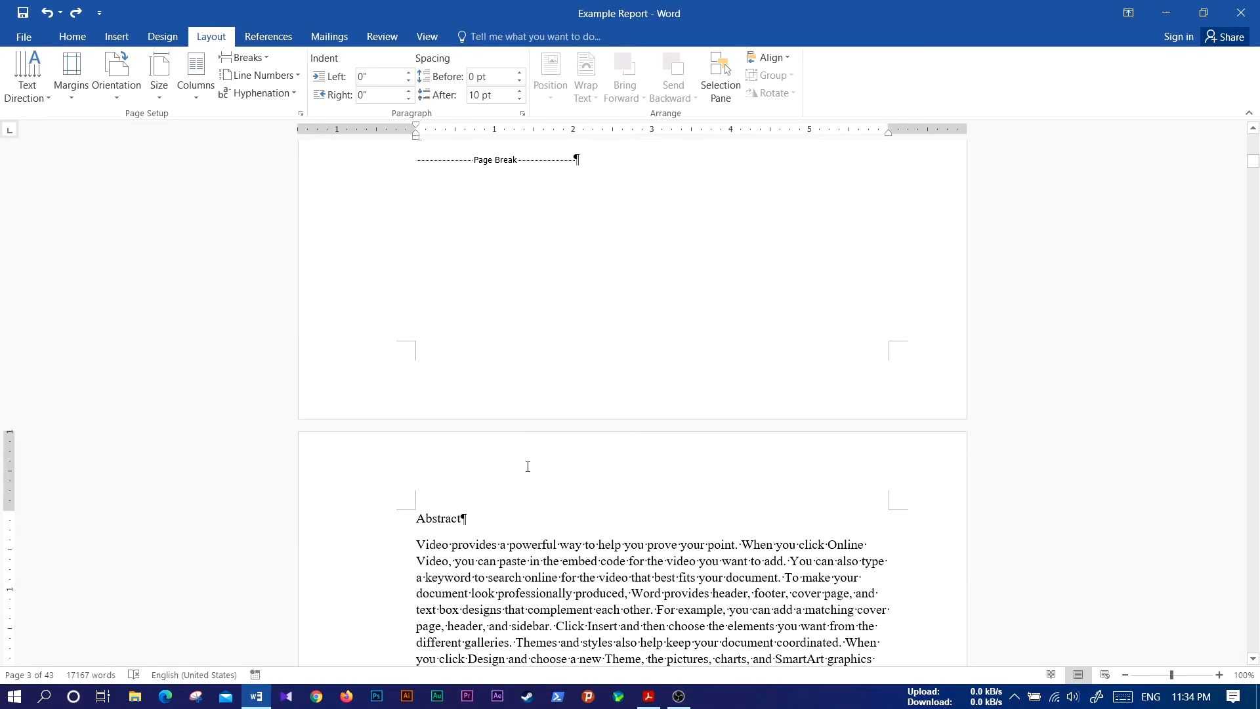
pyautogui.scroll(2, 527, 466)
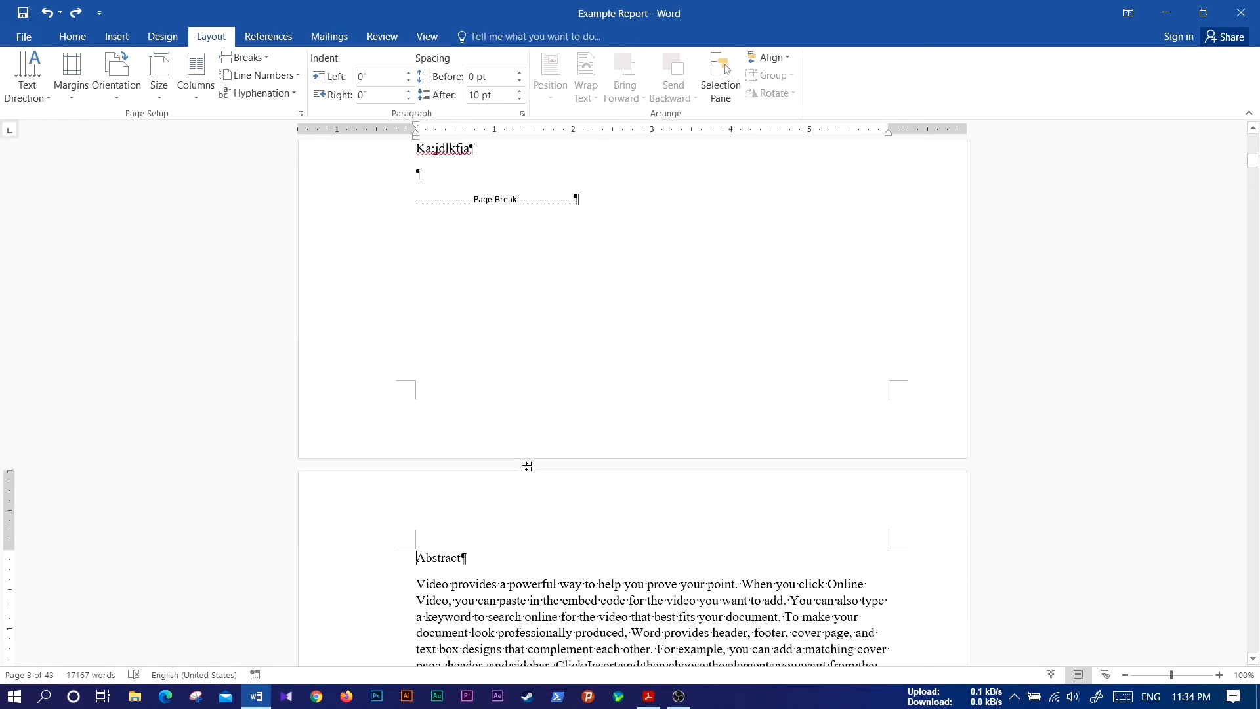
pyautogui.scroll(3, 527, 466)
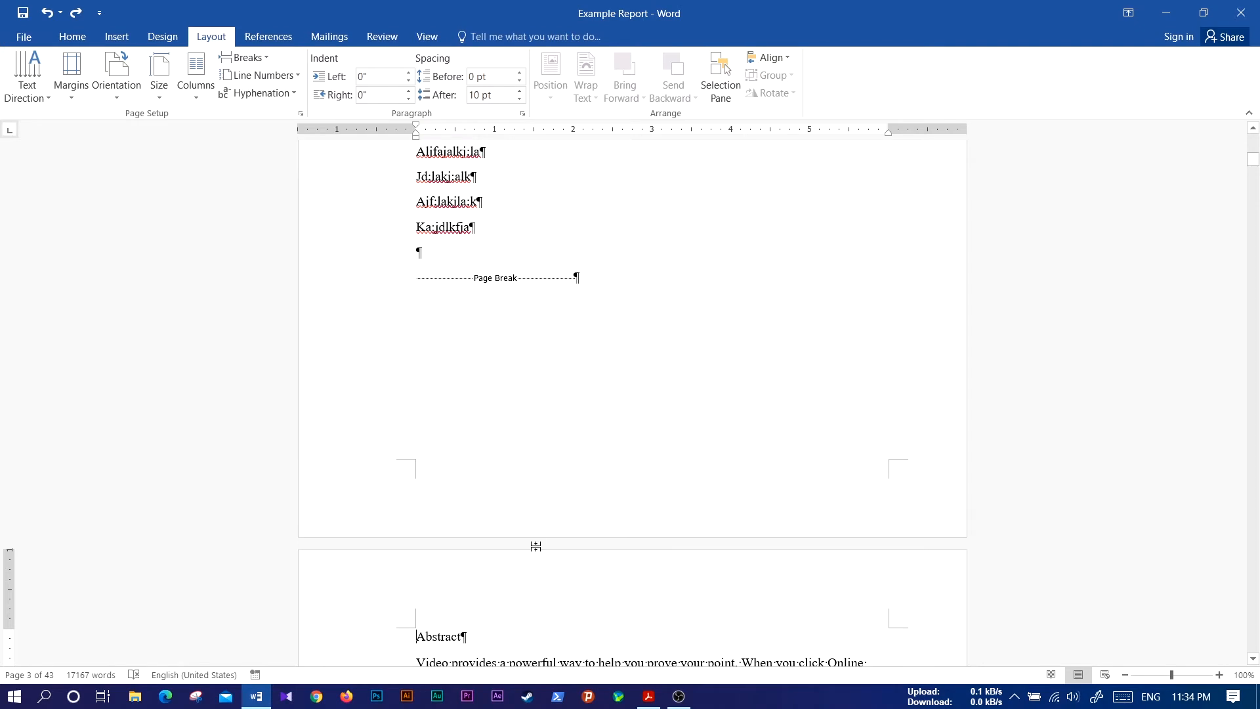
pyautogui.scroll(-20, 535, 546)
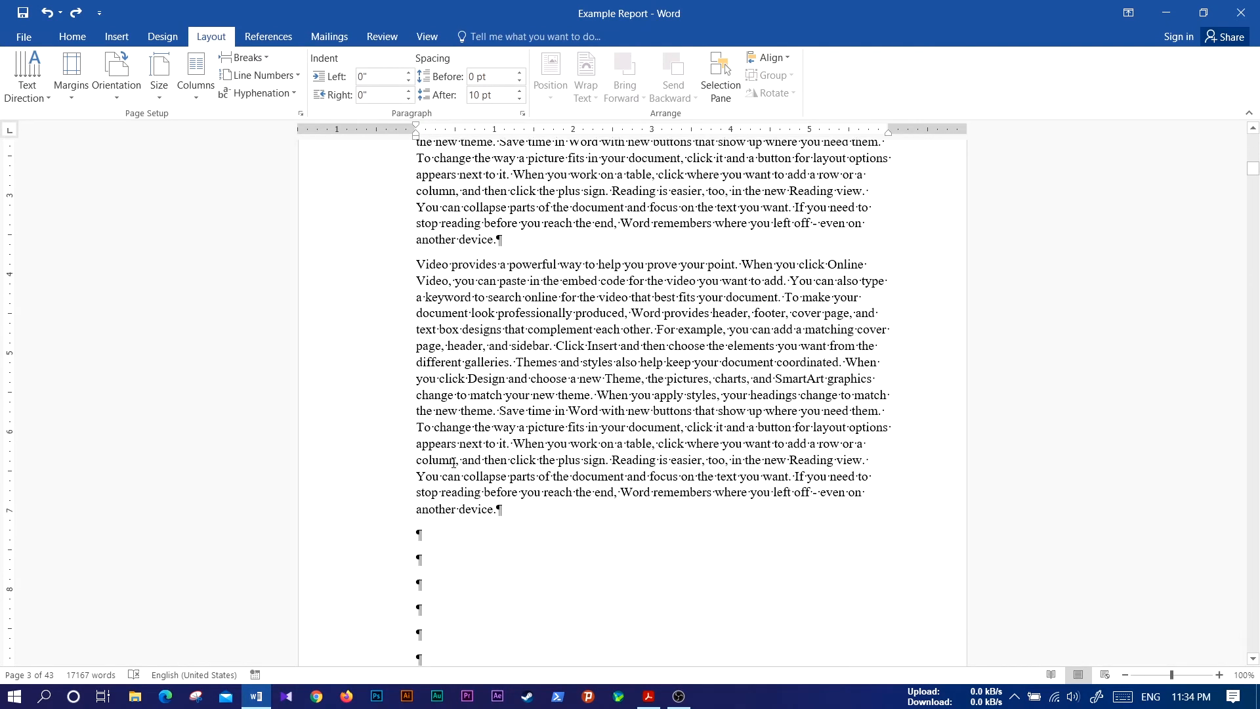
pyautogui.scroll(-8, 453, 463)
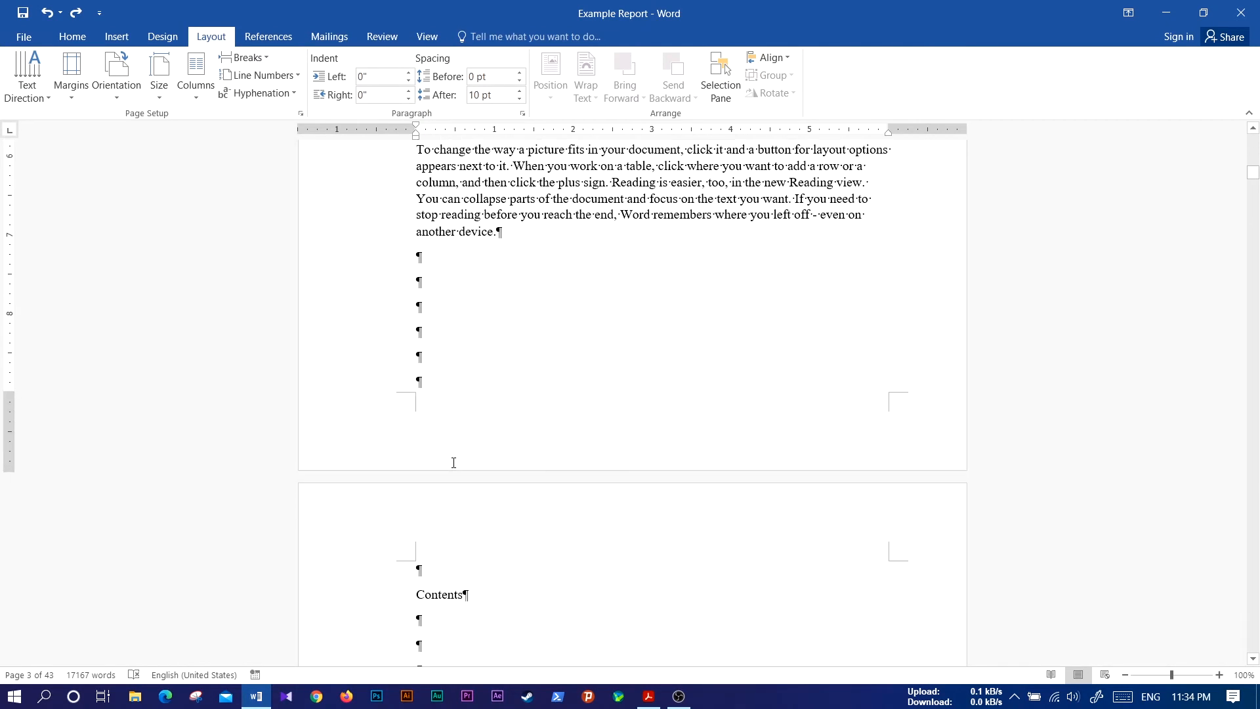
pyautogui.scroll(17, 453, 463)
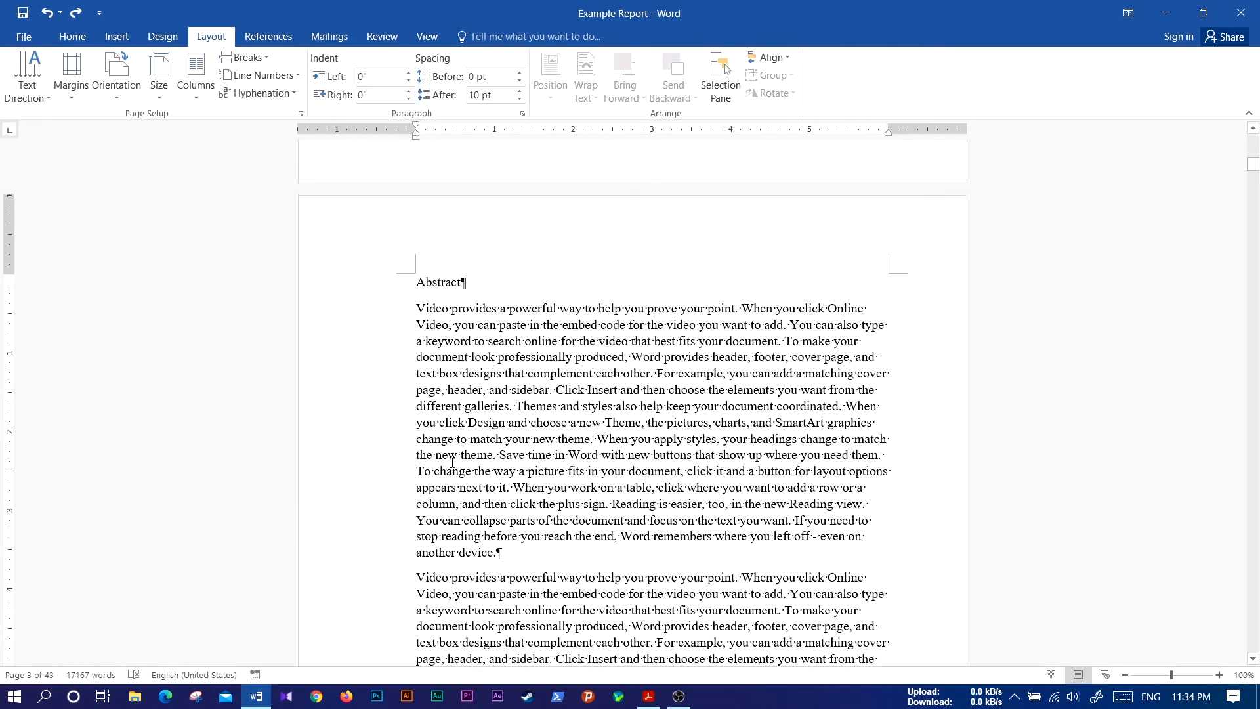
pyautogui.scroll(9, 452, 462)
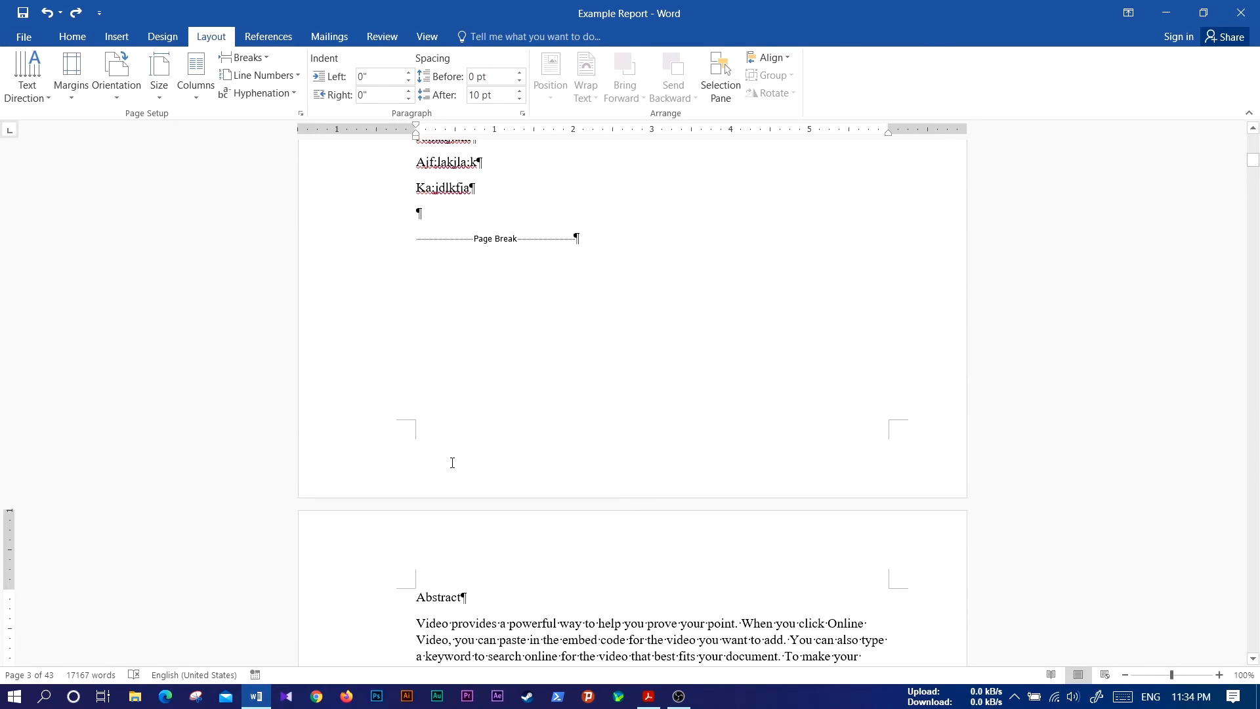
# - Place the cursor right after the page break, hide the formatting marks to view the page without them, and show them again
pyautogui.click(586, 238)
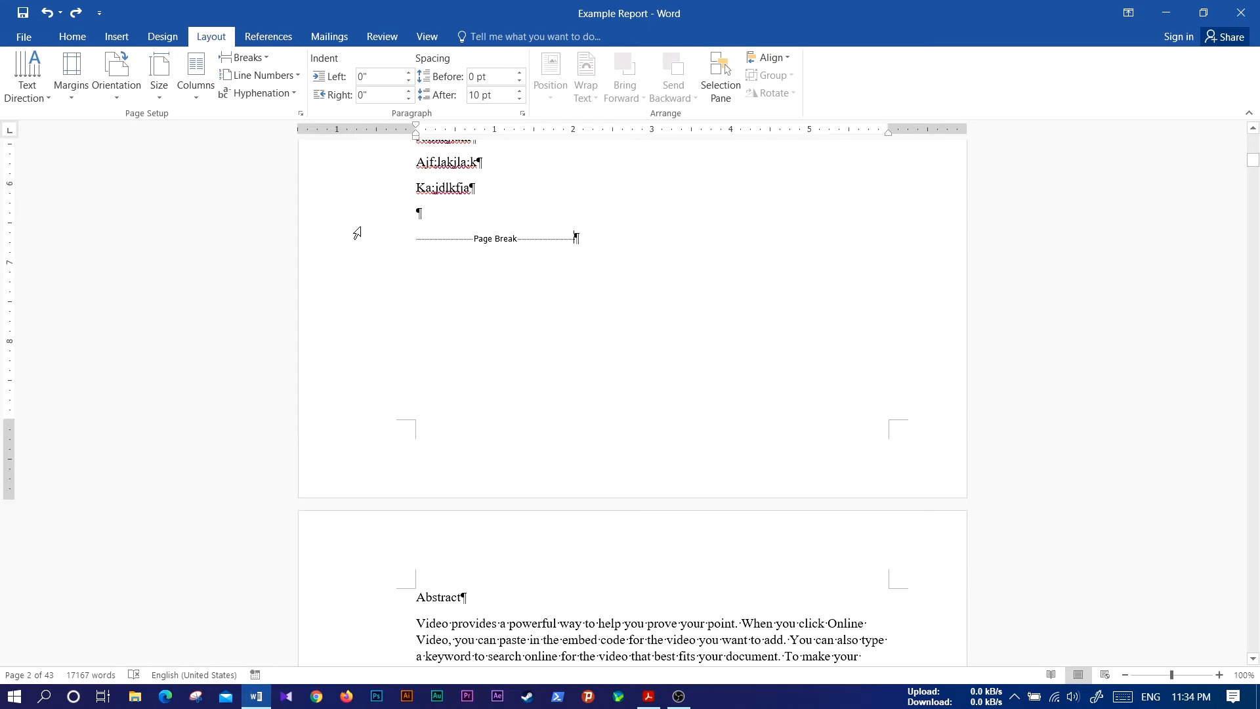
pyautogui.click(71, 37)
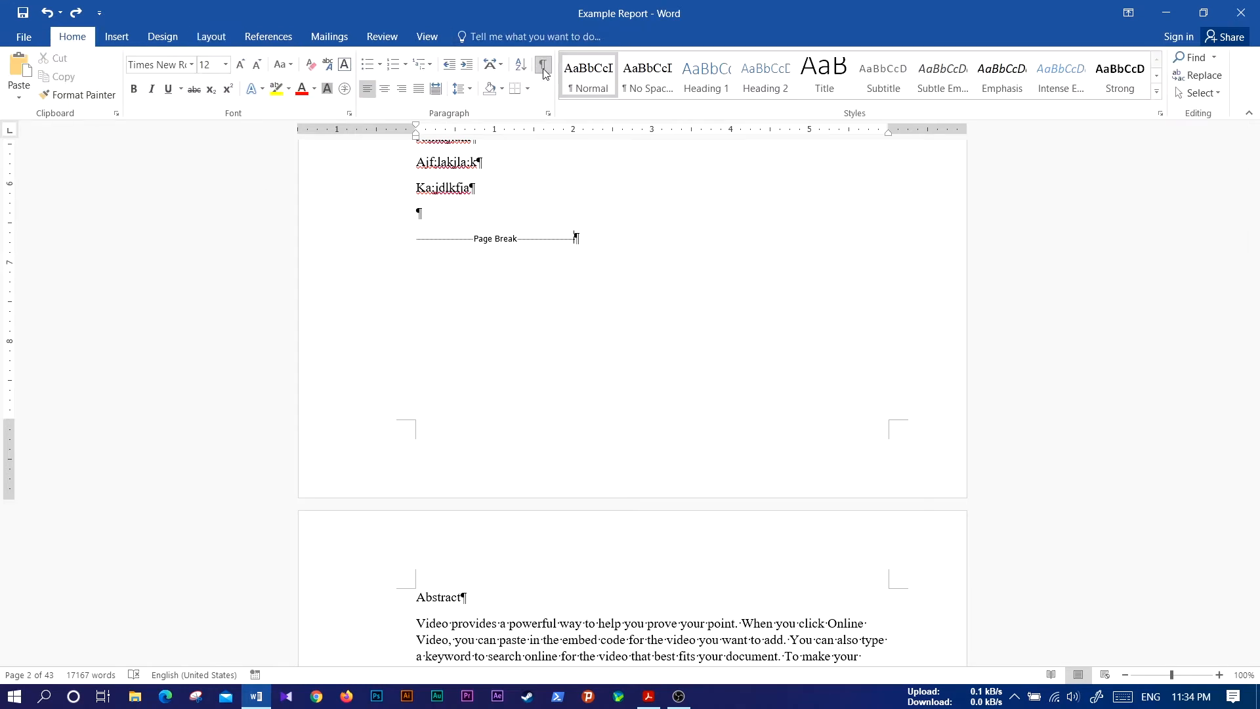
pyautogui.click(543, 68)
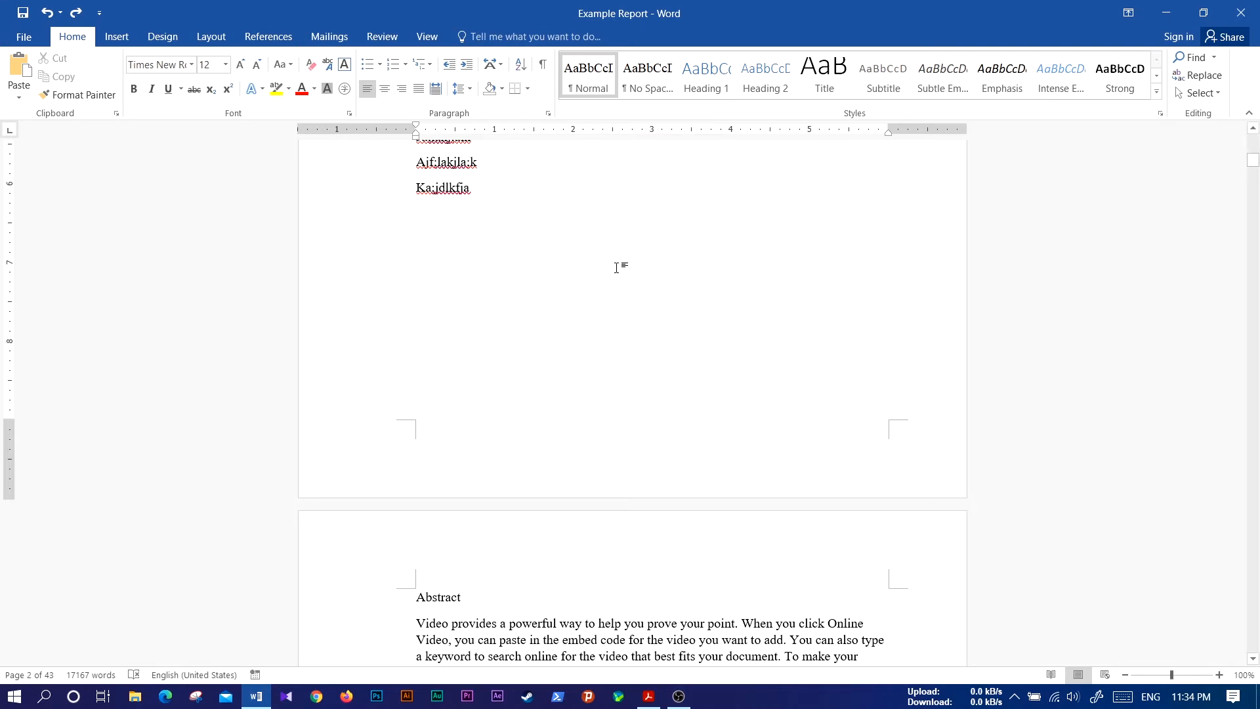
pyautogui.click(545, 66)
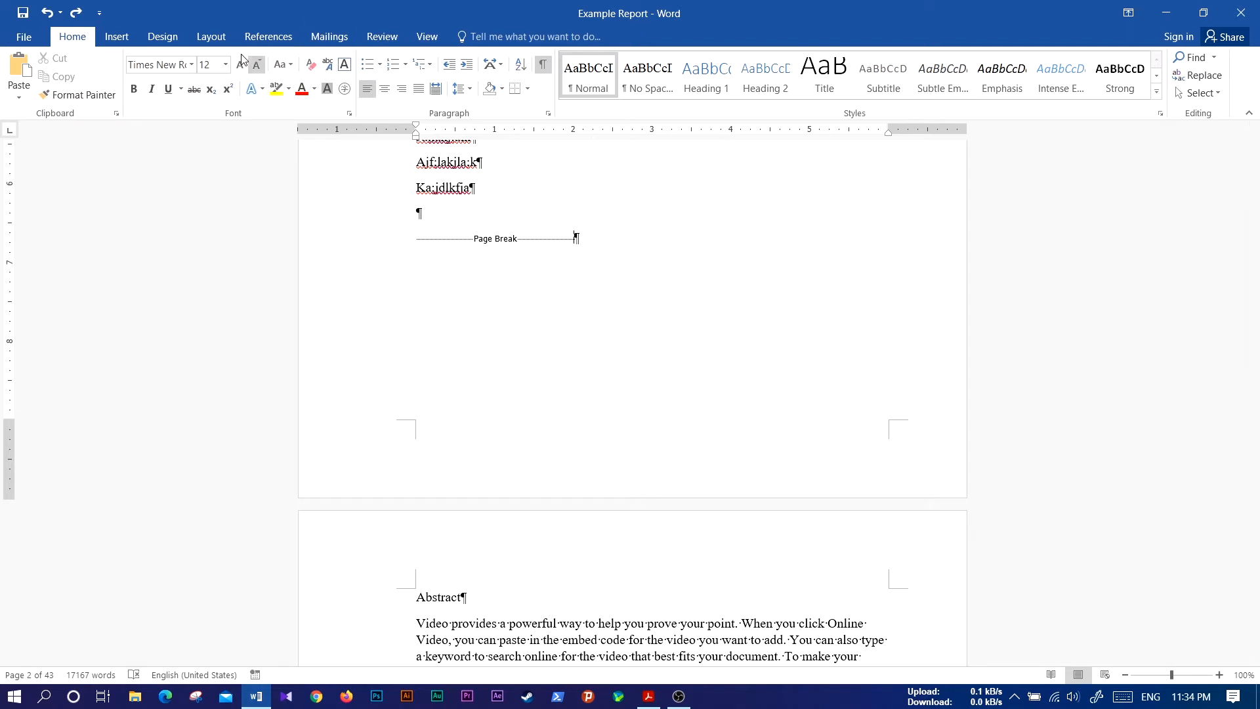
# - Insert a Next Page section break directly after the page break that precedes the Abstract
pyautogui.click(216, 39)
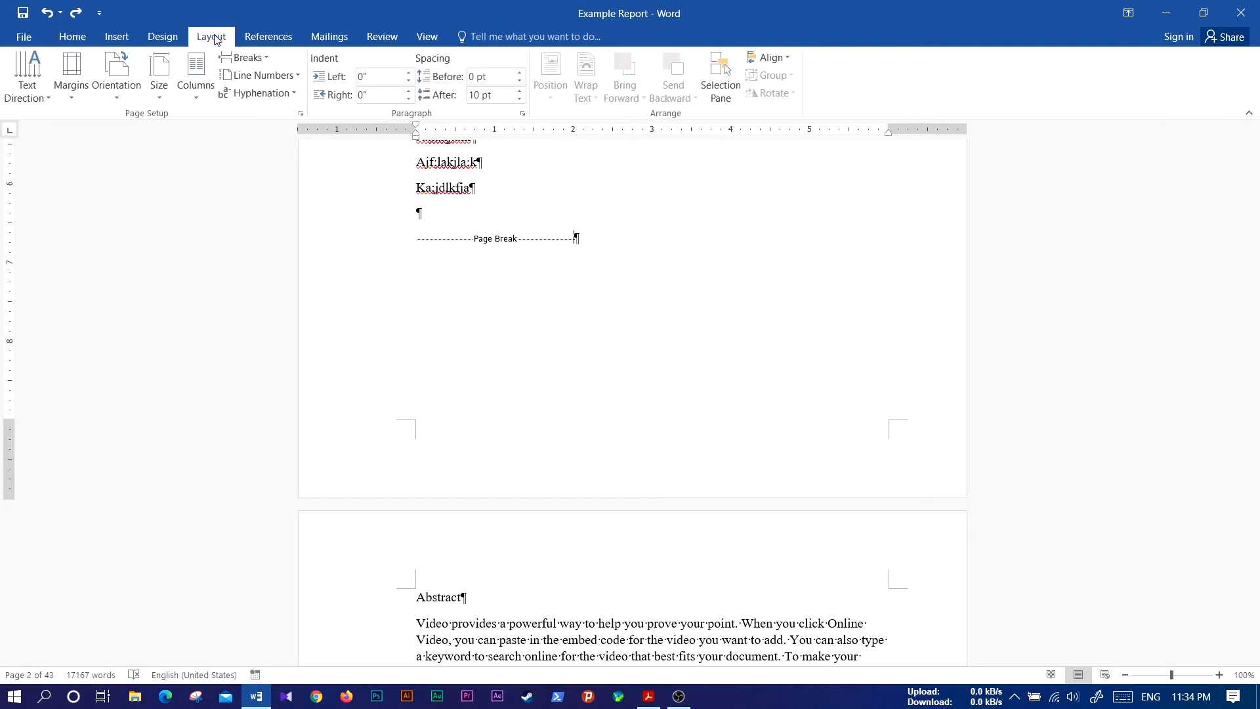
pyautogui.click(261, 58)
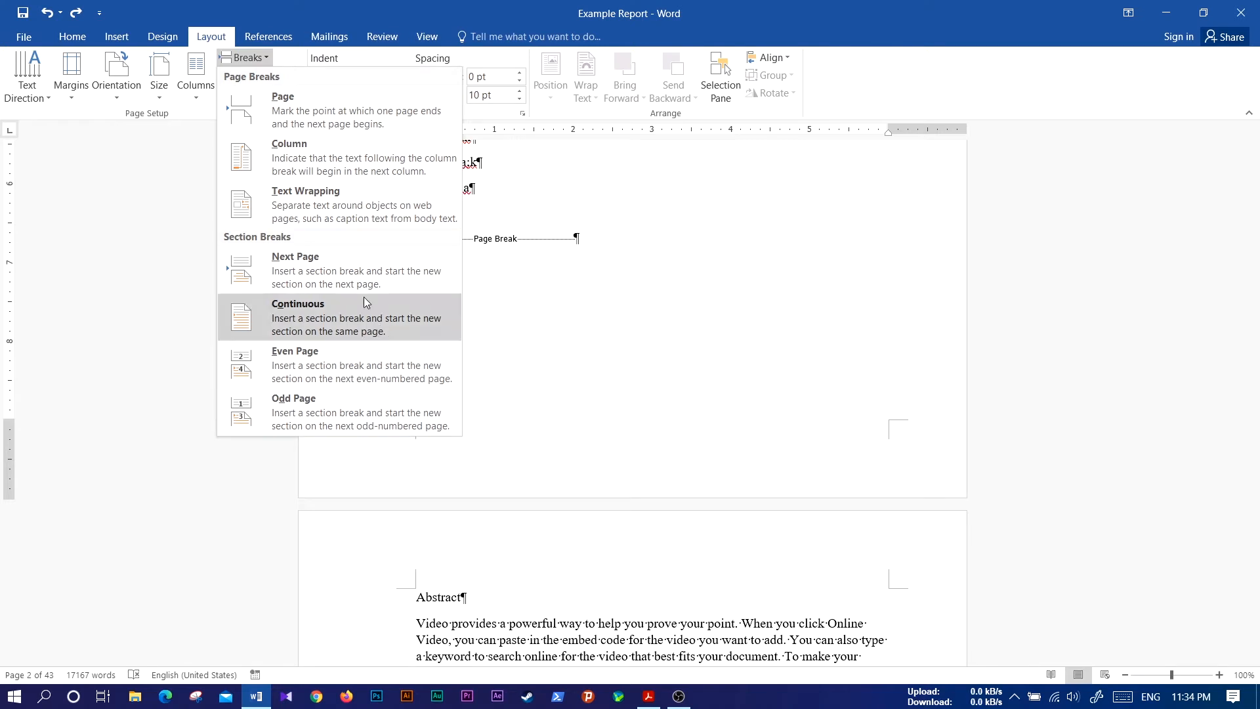
pyautogui.click(328, 276)
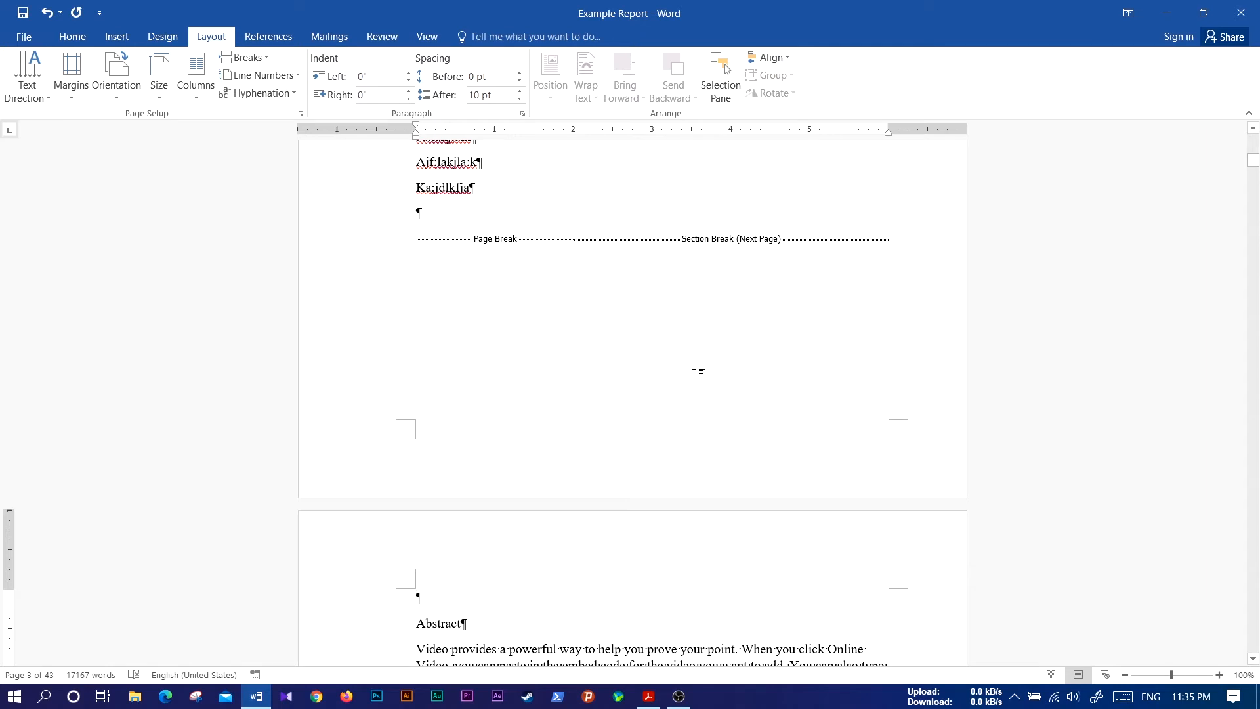
# - Delete the blank paragraph above the Abstract heading and check the page break and section break before it
pyautogui.scroll(-4, 583, 463)
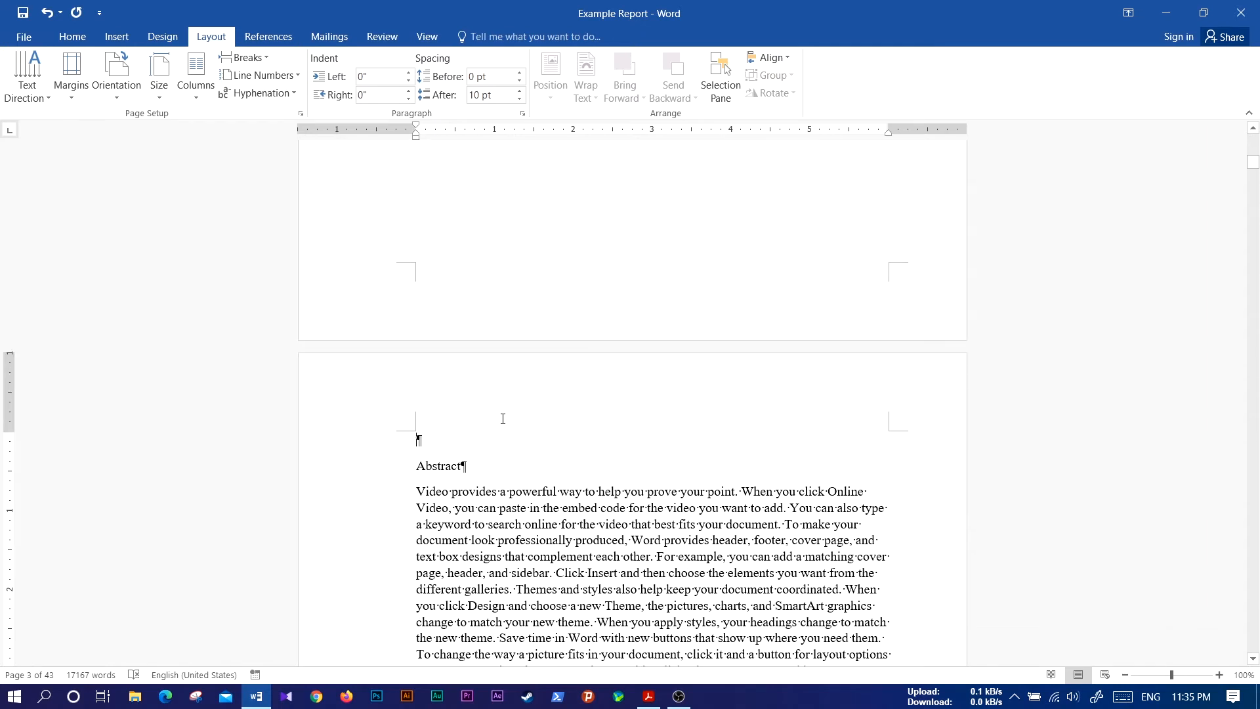
pyautogui.scroll(3, 504, 450)
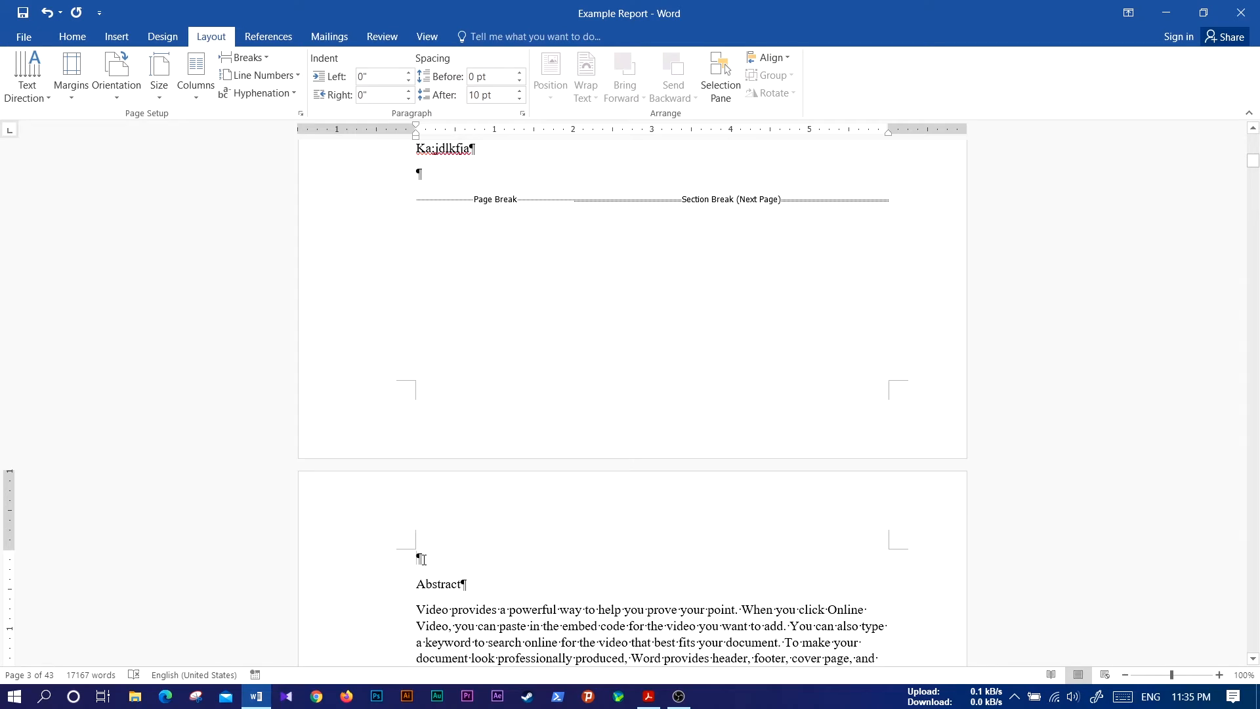
pyautogui.press('Delete')
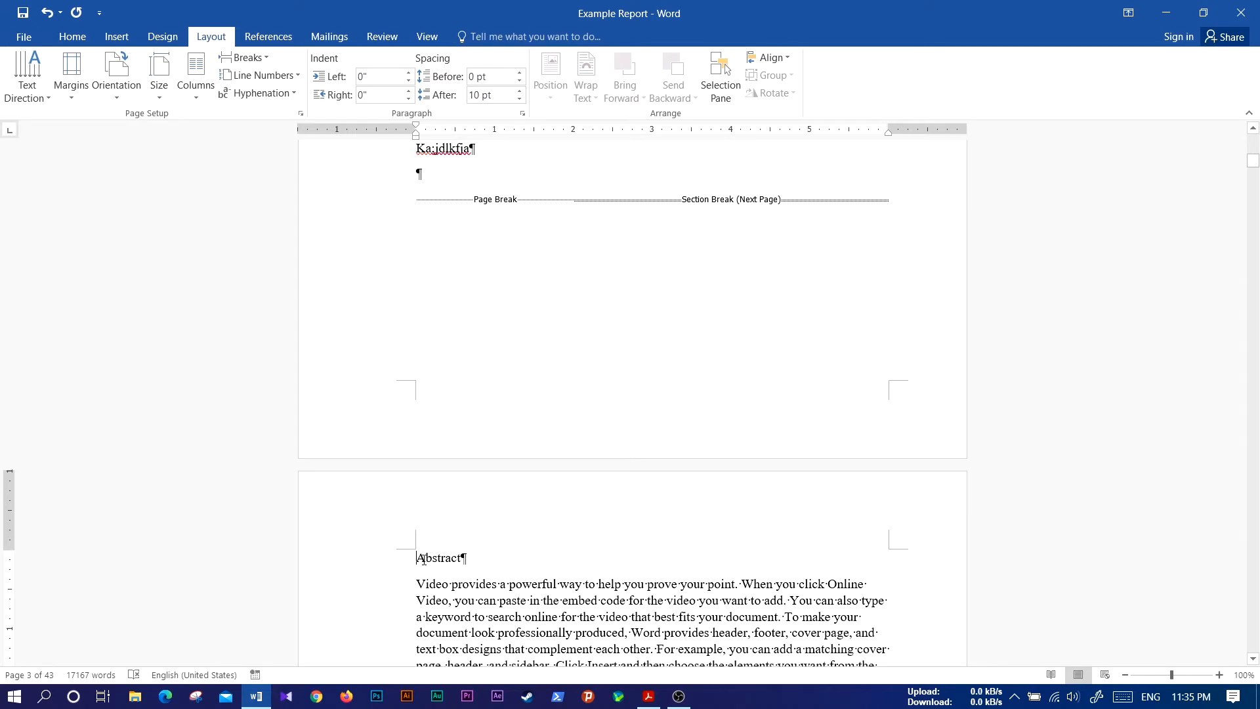
pyautogui.scroll(-3, 423, 559)
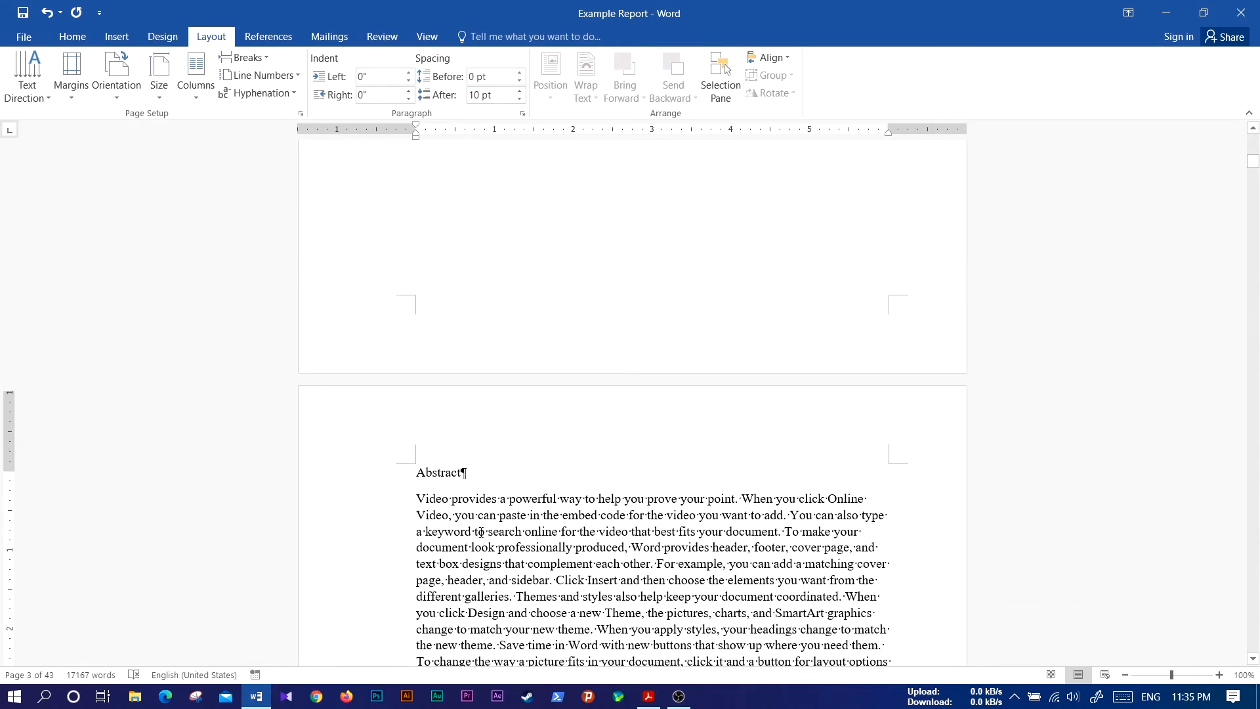
pyautogui.scroll(6, 481, 532)
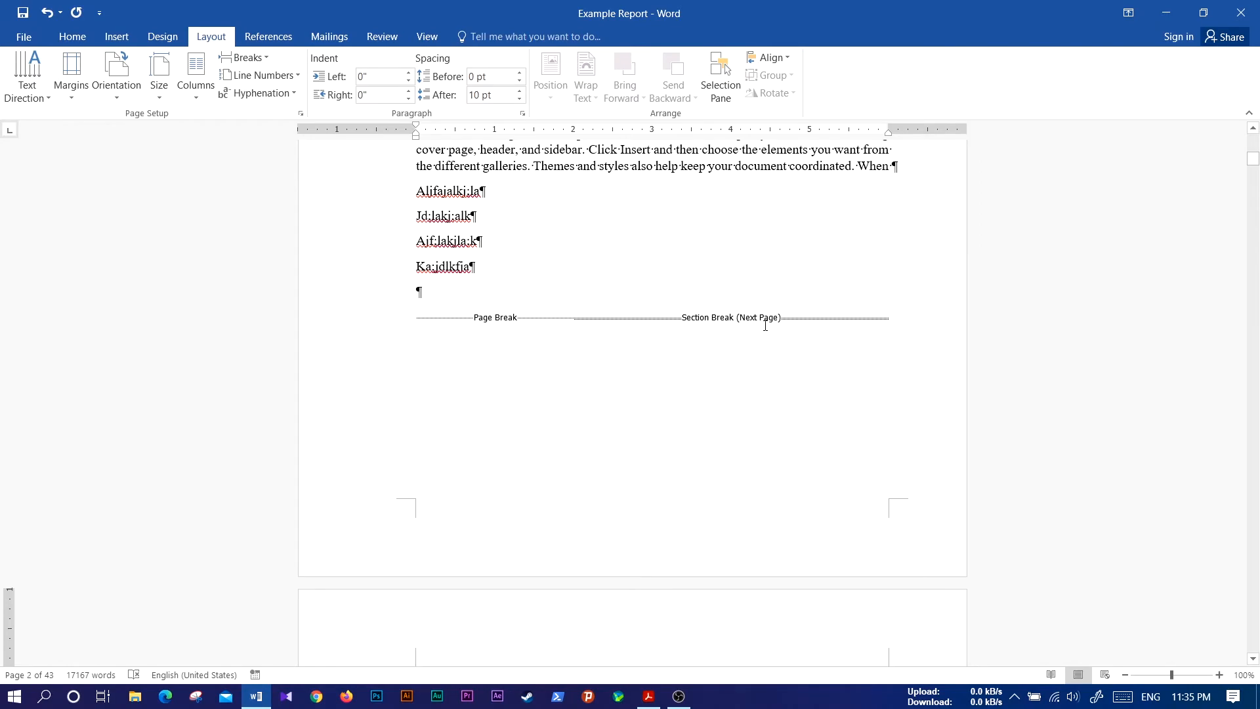
# - Set the section that starts at the Abstract heading to landscape orientation
pyautogui.scroll(-10, 745, 552)
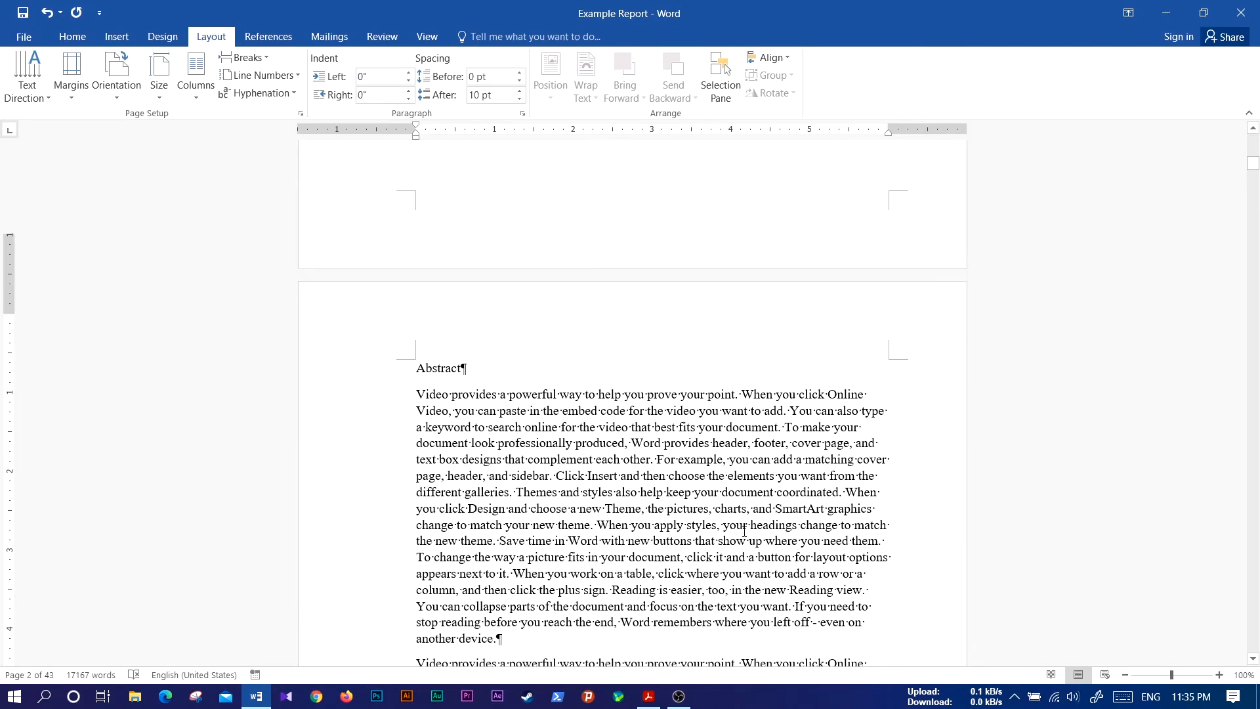
pyautogui.scroll(-15, 624, 417)
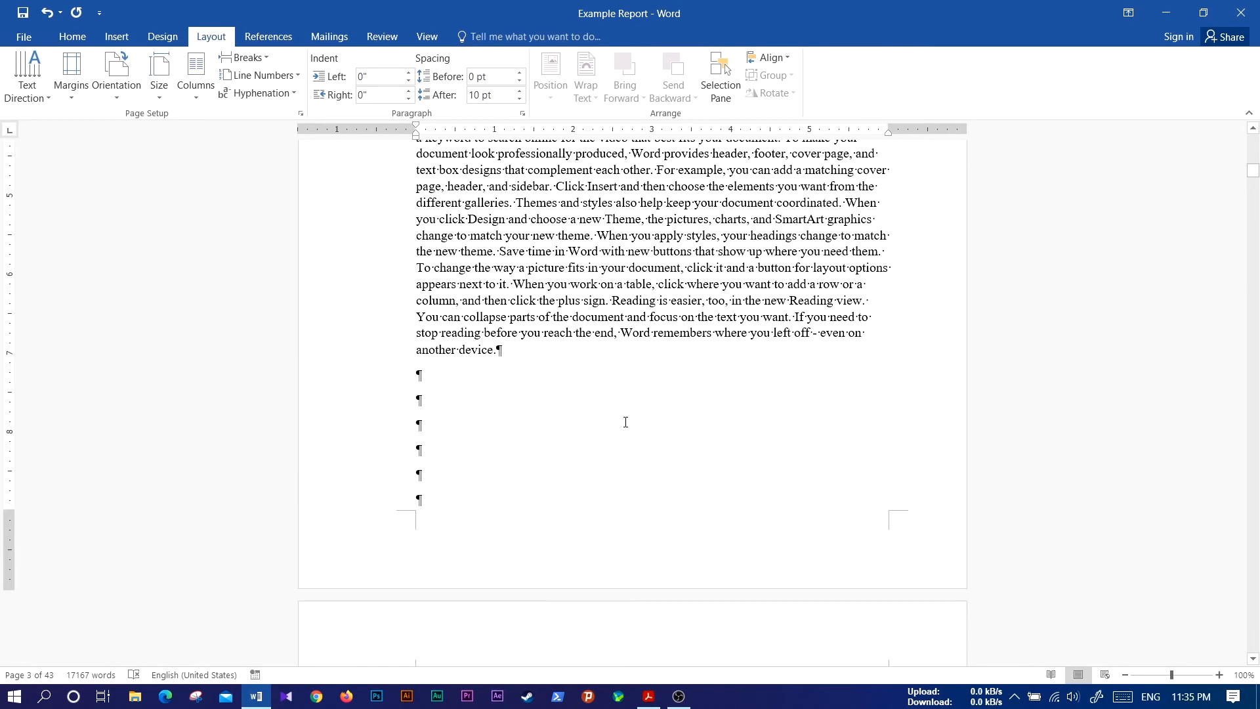
pyautogui.scroll(-6, 608, 577)
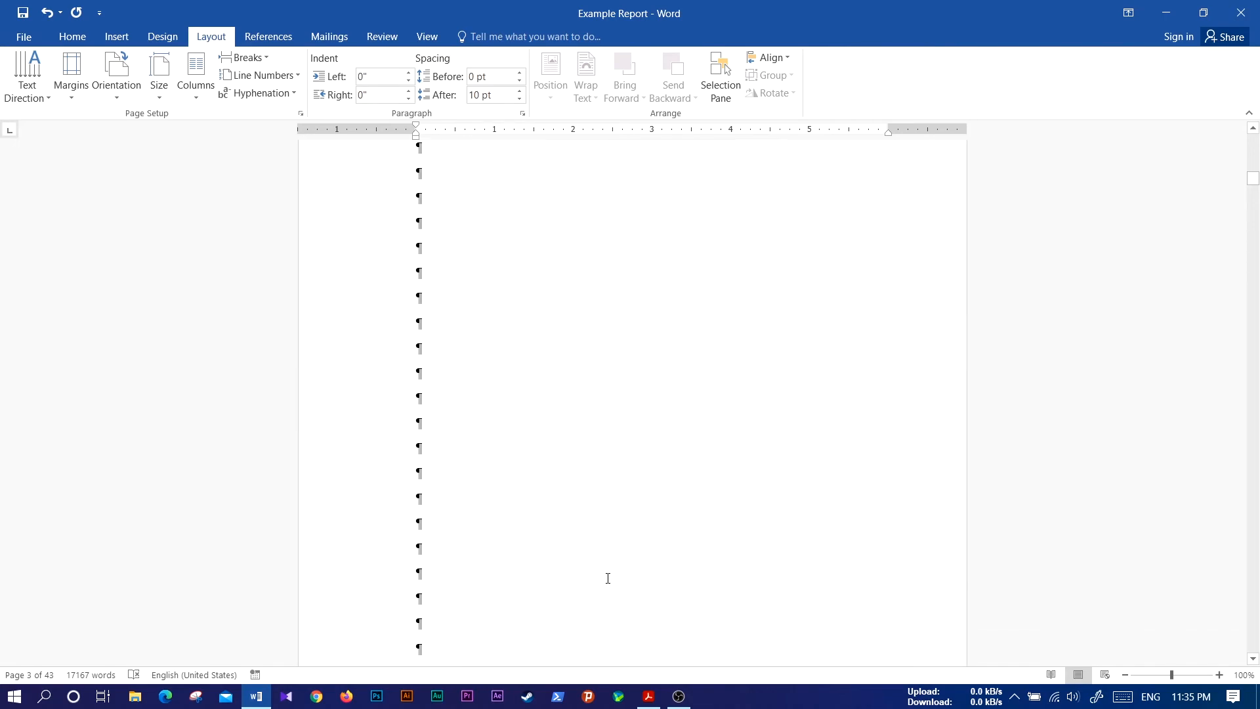
pyautogui.scroll(12, 608, 577)
pyautogui.scroll(12, 609, 577)
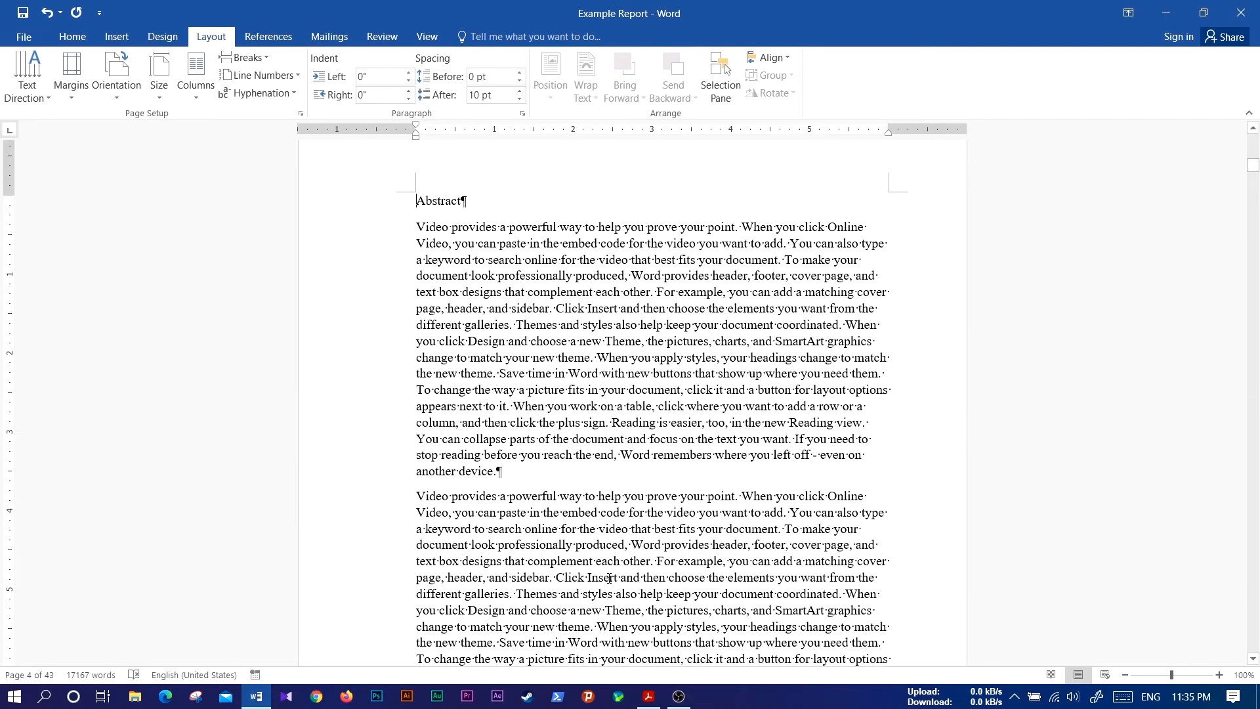
pyautogui.scroll(-4, 611, 575)
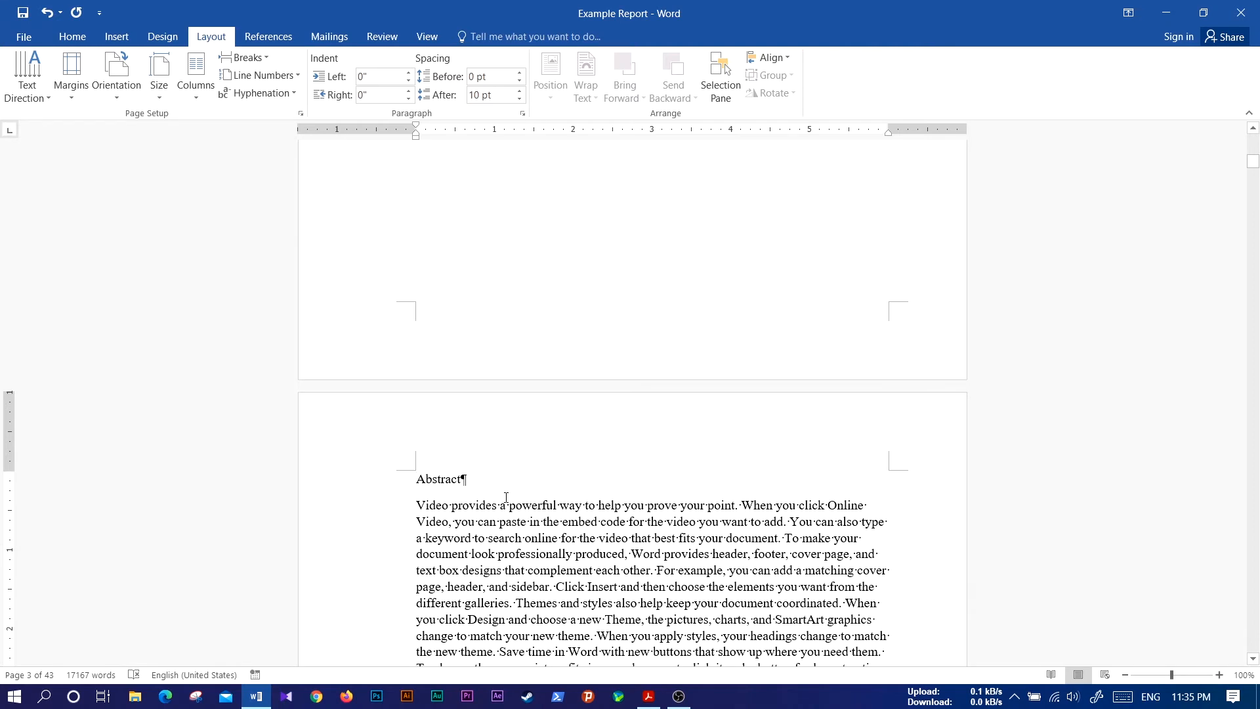
pyautogui.click(454, 509)
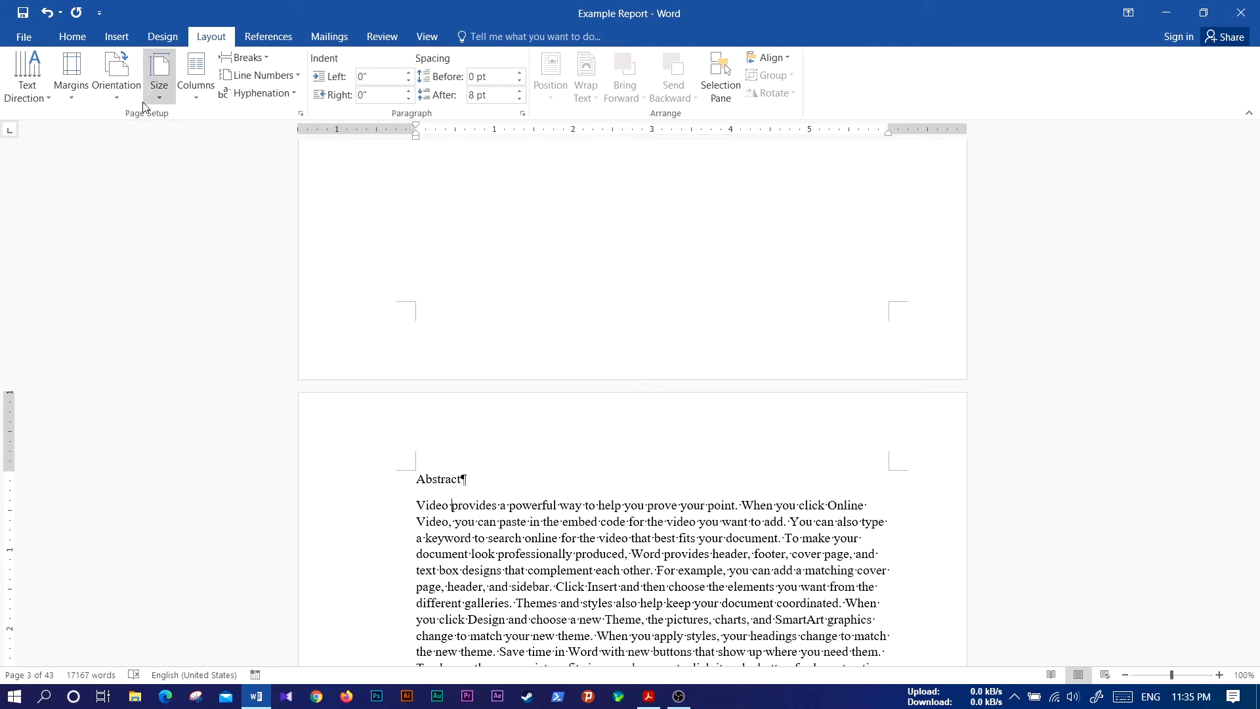
pyautogui.click(116, 92)
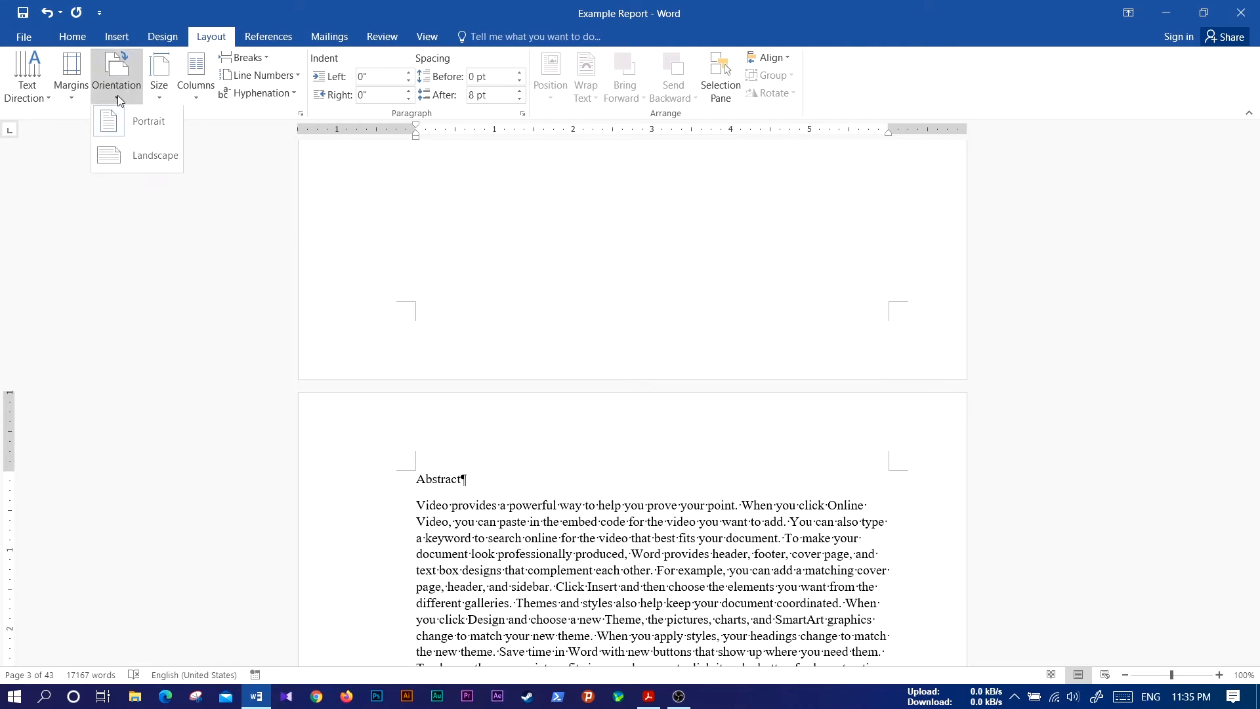
pyautogui.click(140, 158)
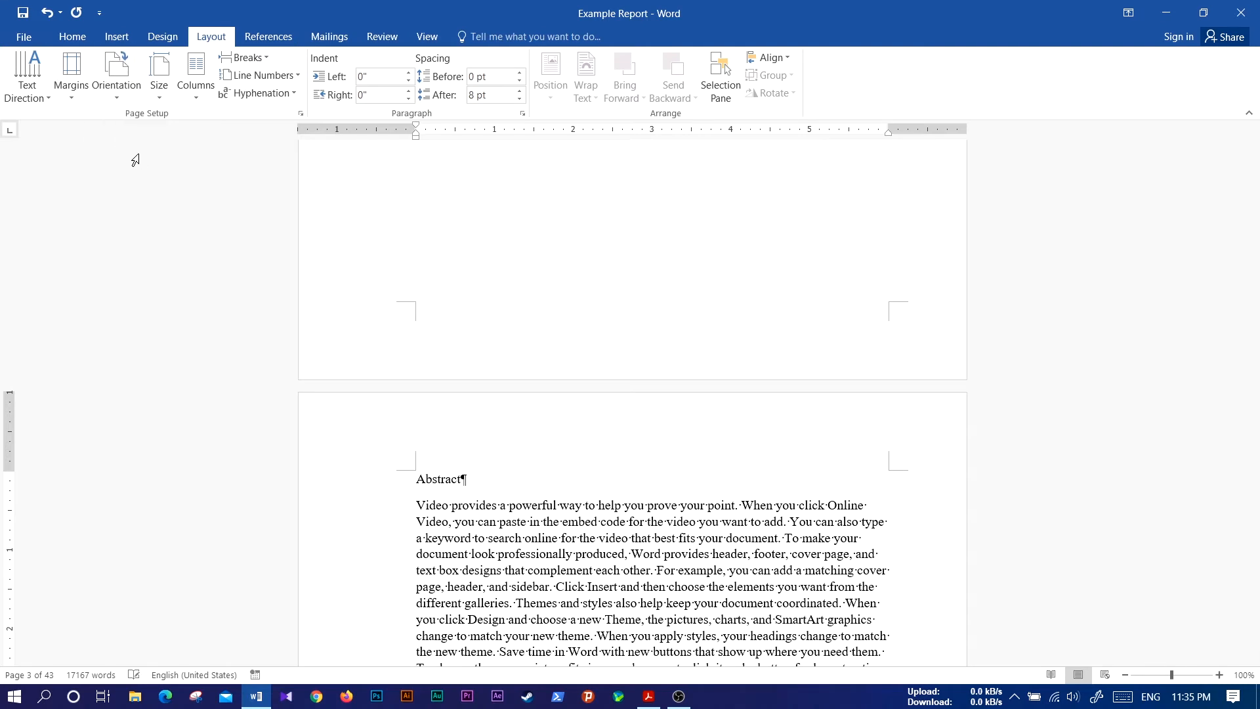
# - Examine the page orientation before and after the section break that precedes the Abstract
pyautogui.scroll(4, 656, 368)
pyautogui.scroll(2, 754, 337)
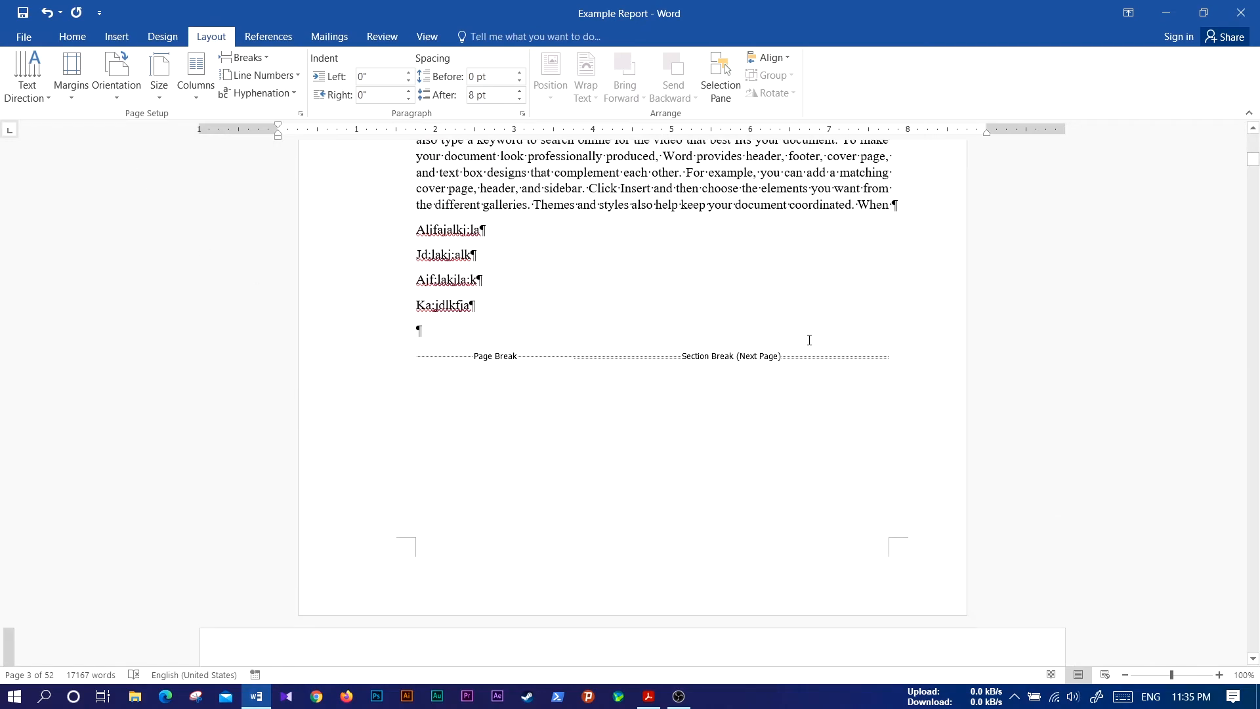
pyautogui.scroll(-5, 853, 394)
pyautogui.scroll(-15, 694, 459)
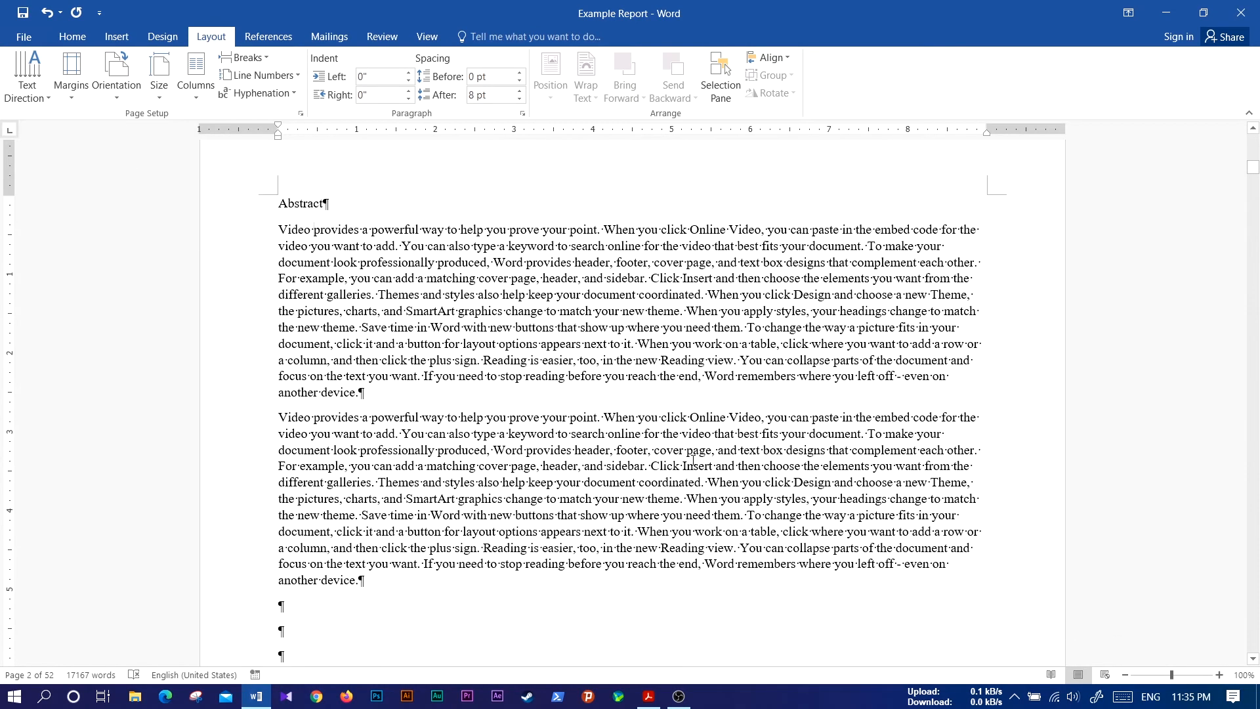
pyautogui.scroll(-15, 693, 462)
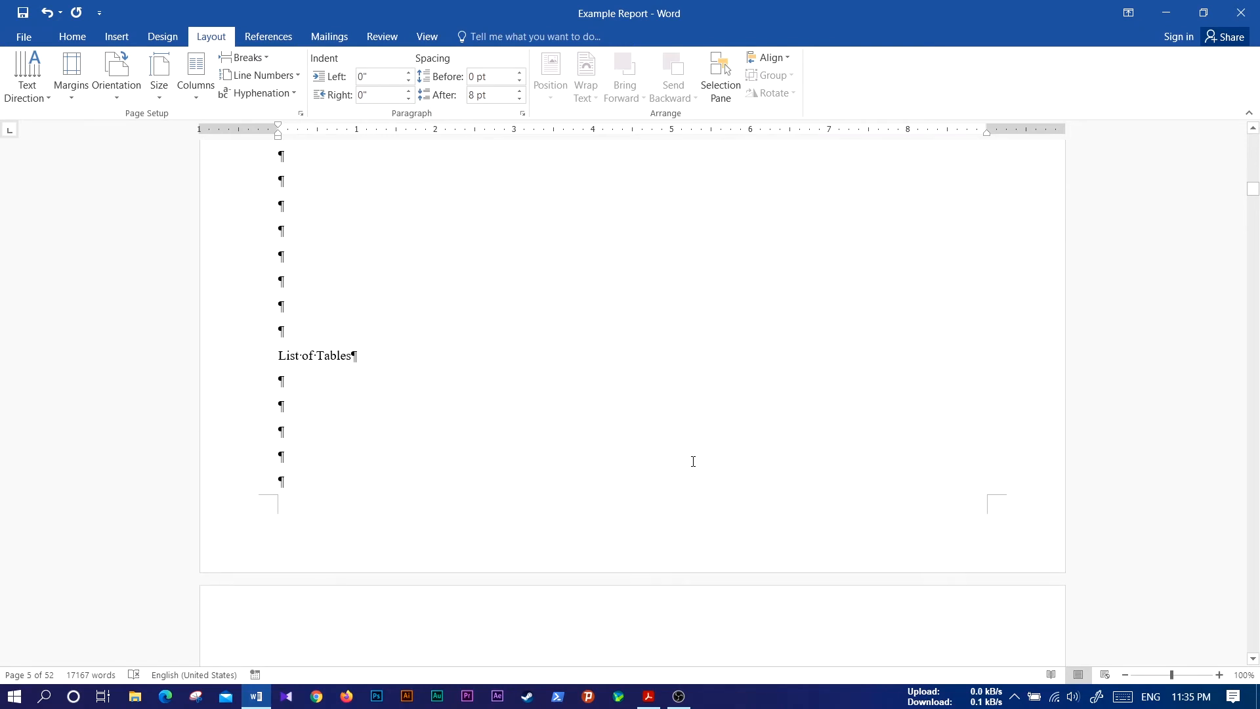
pyautogui.scroll(-6, 693, 461)
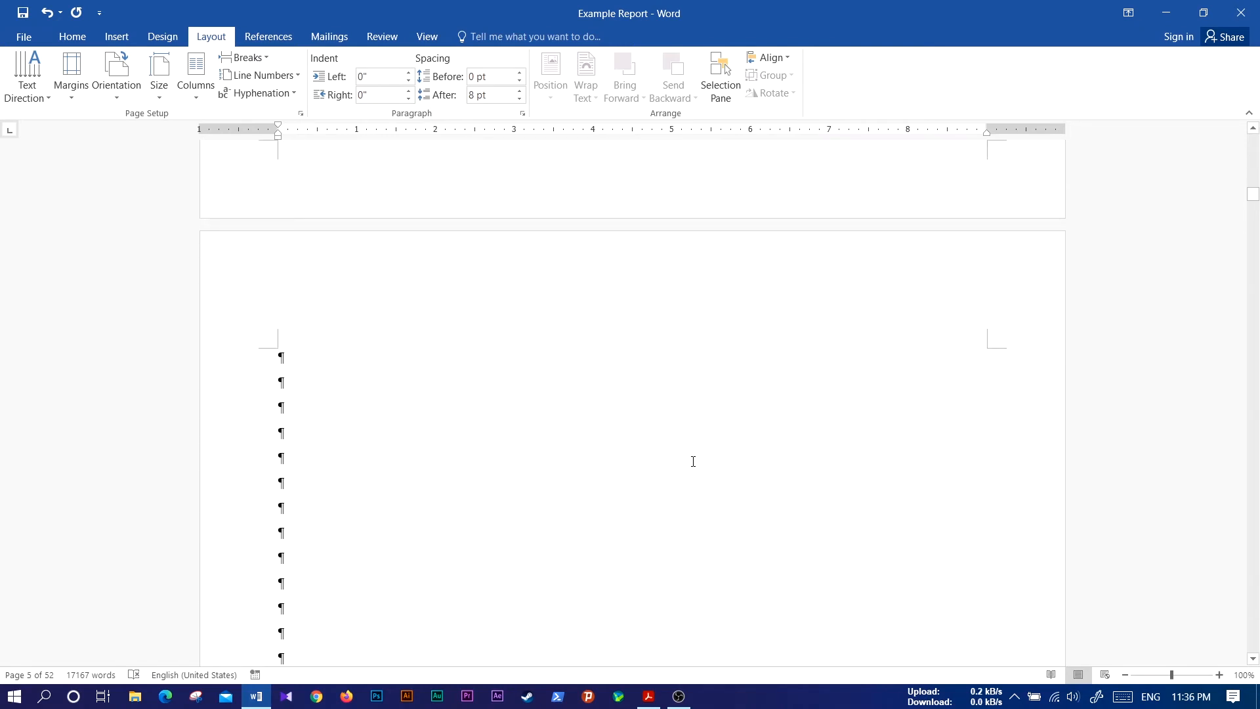
pyautogui.scroll(10, 693, 461)
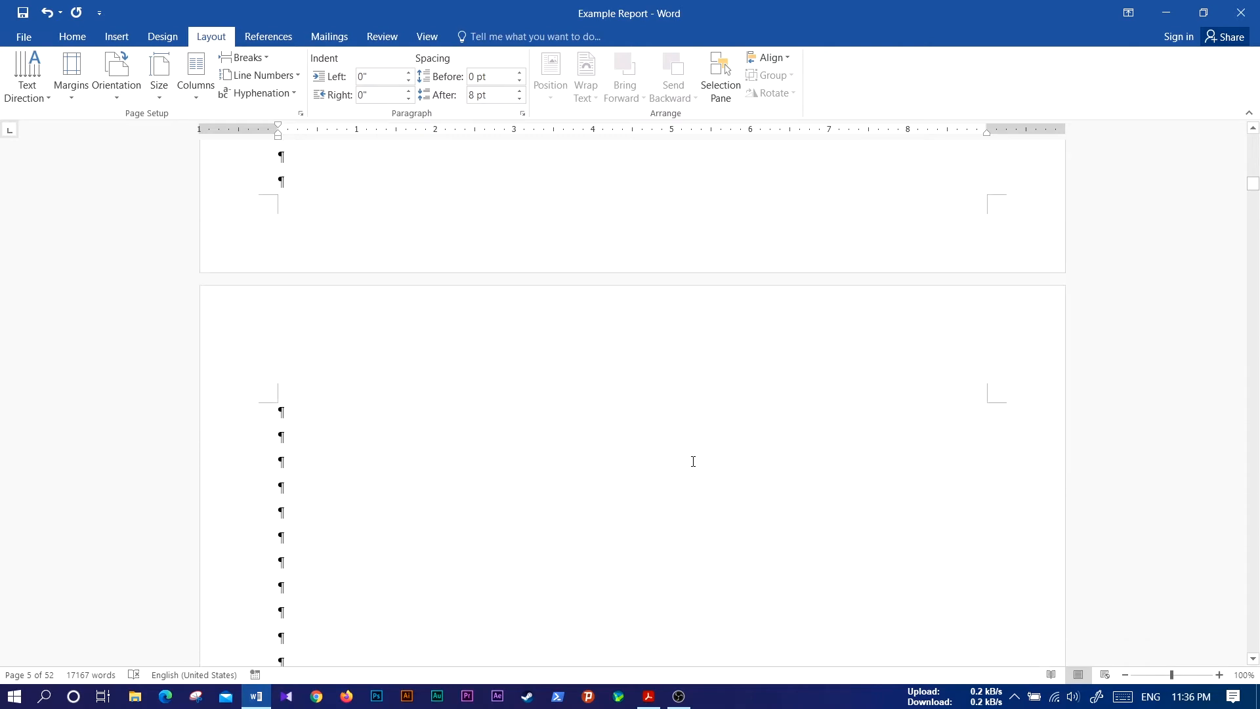
pyautogui.scroll(12, 693, 461)
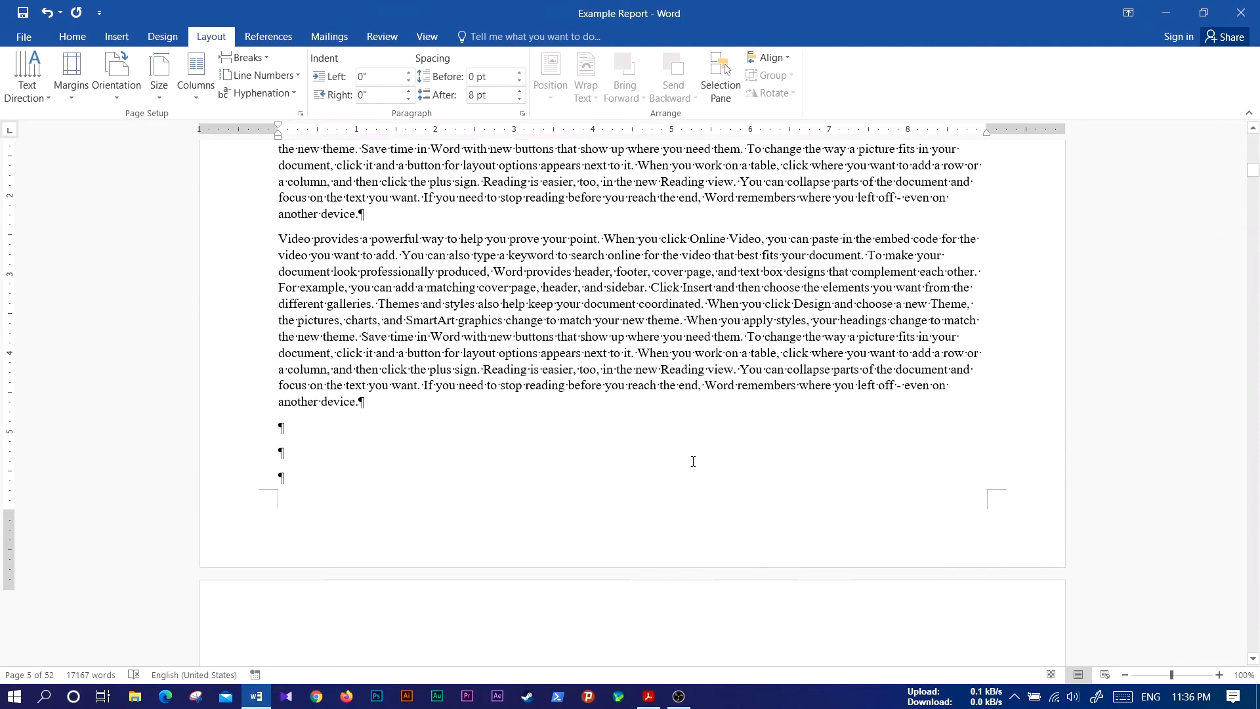
pyautogui.scroll(15, 693, 462)
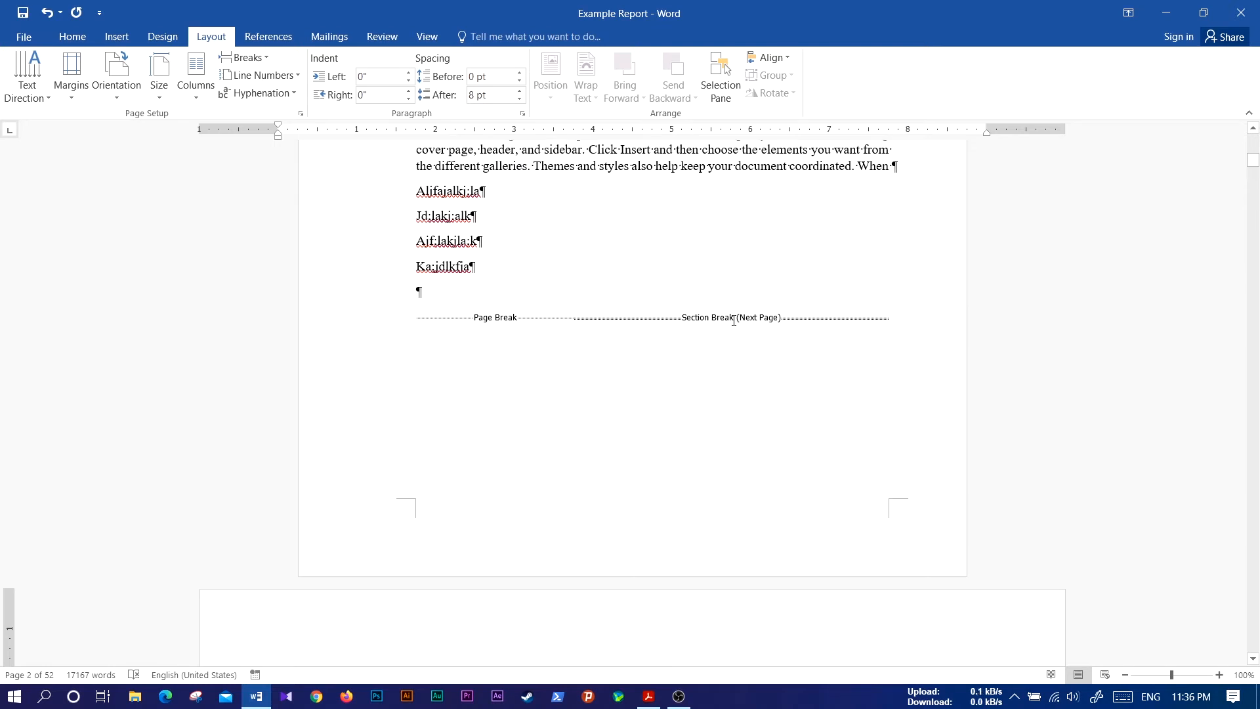
pyautogui.scroll(-5, 771, 492)
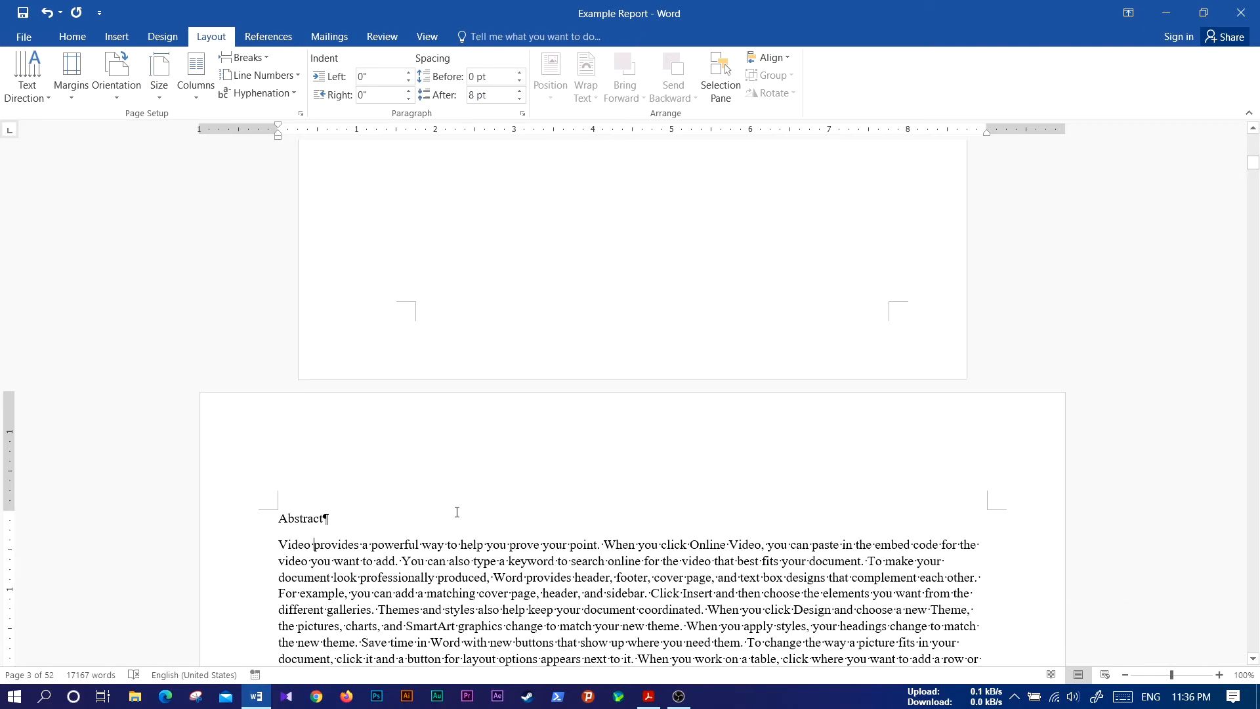
pyautogui.scroll(-4, 456, 511)
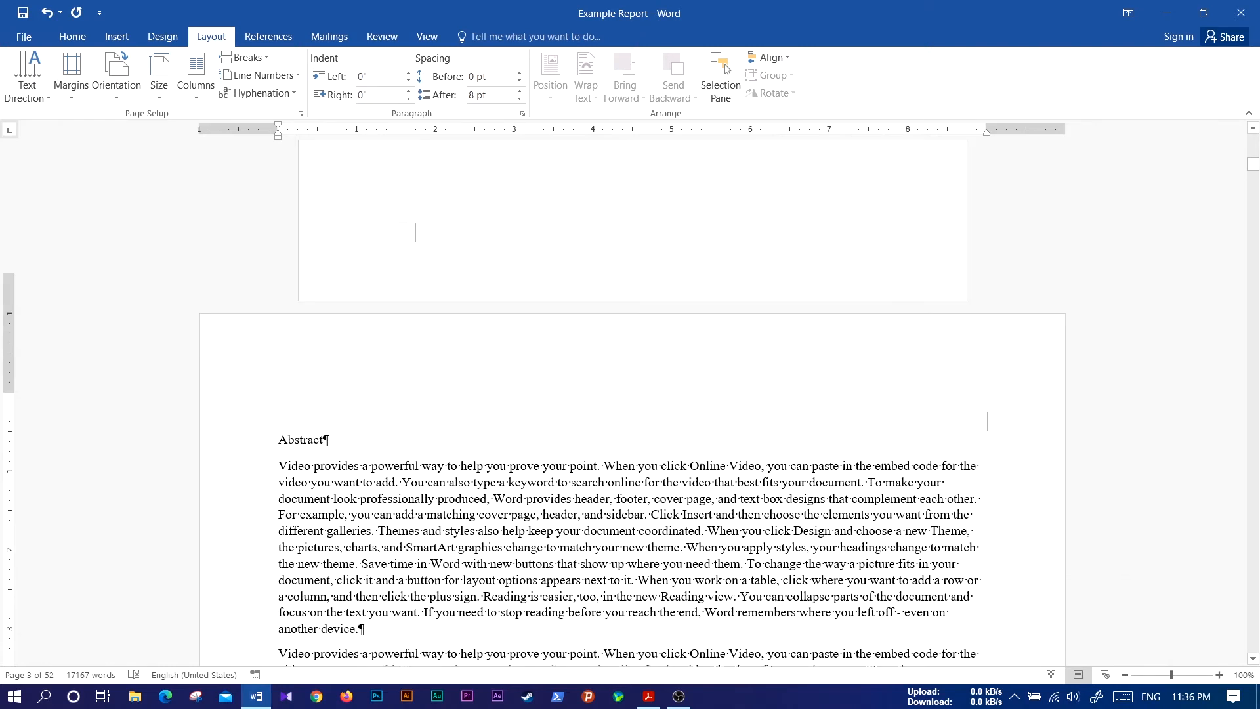
pyautogui.scroll(-9, 457, 512)
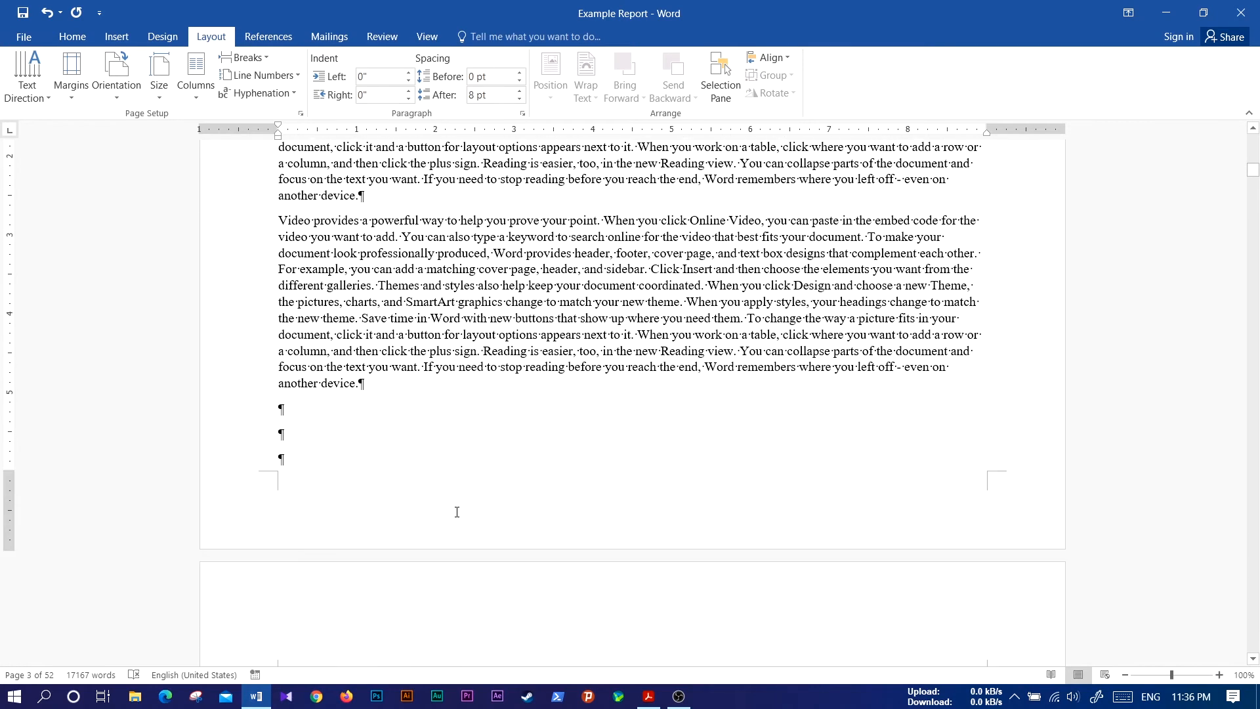
pyautogui.scroll(5, 457, 512)
pyautogui.scroll(3, 457, 511)
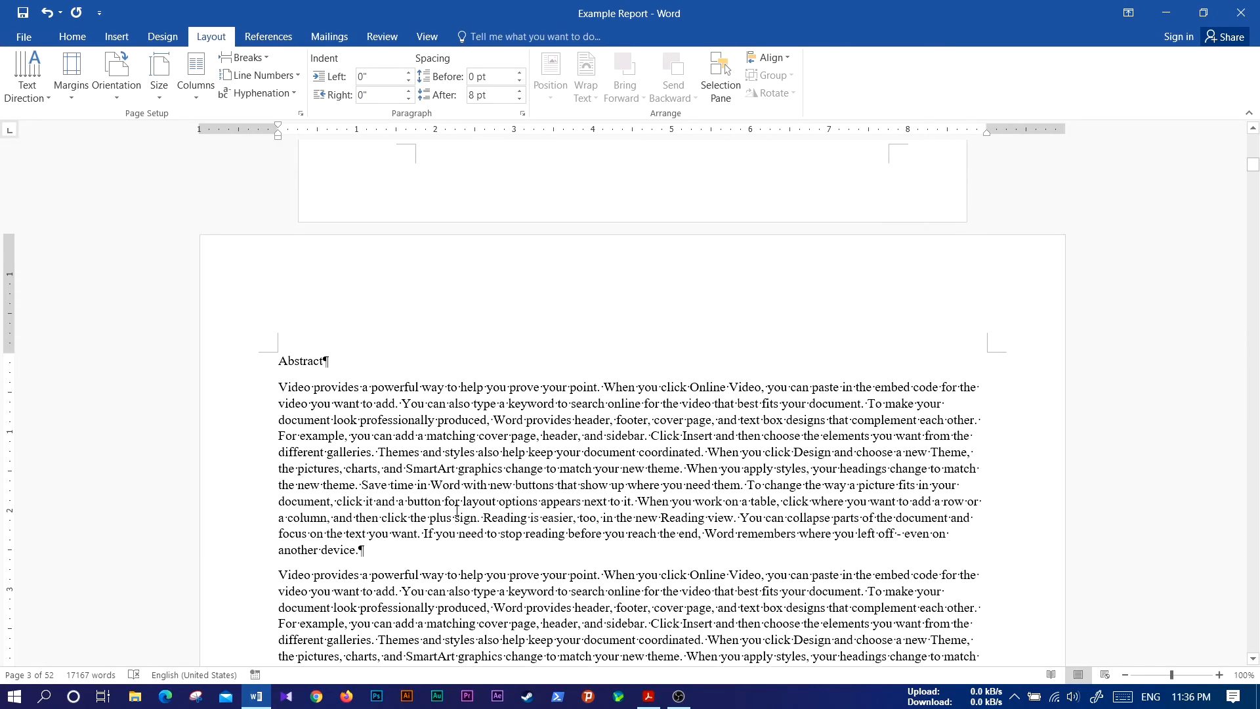
pyautogui.scroll(2, 457, 511)
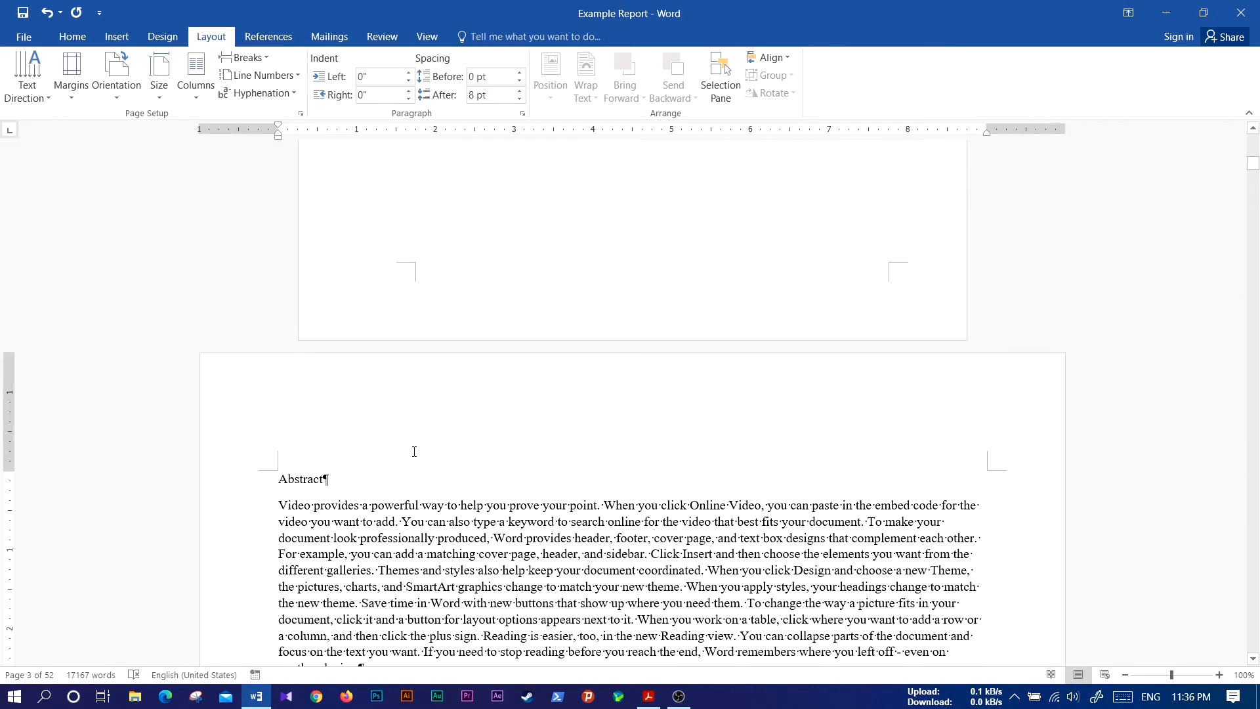
# - Return the section starting at the Abstract to portrait orientation
pyautogui.click(159, 78)
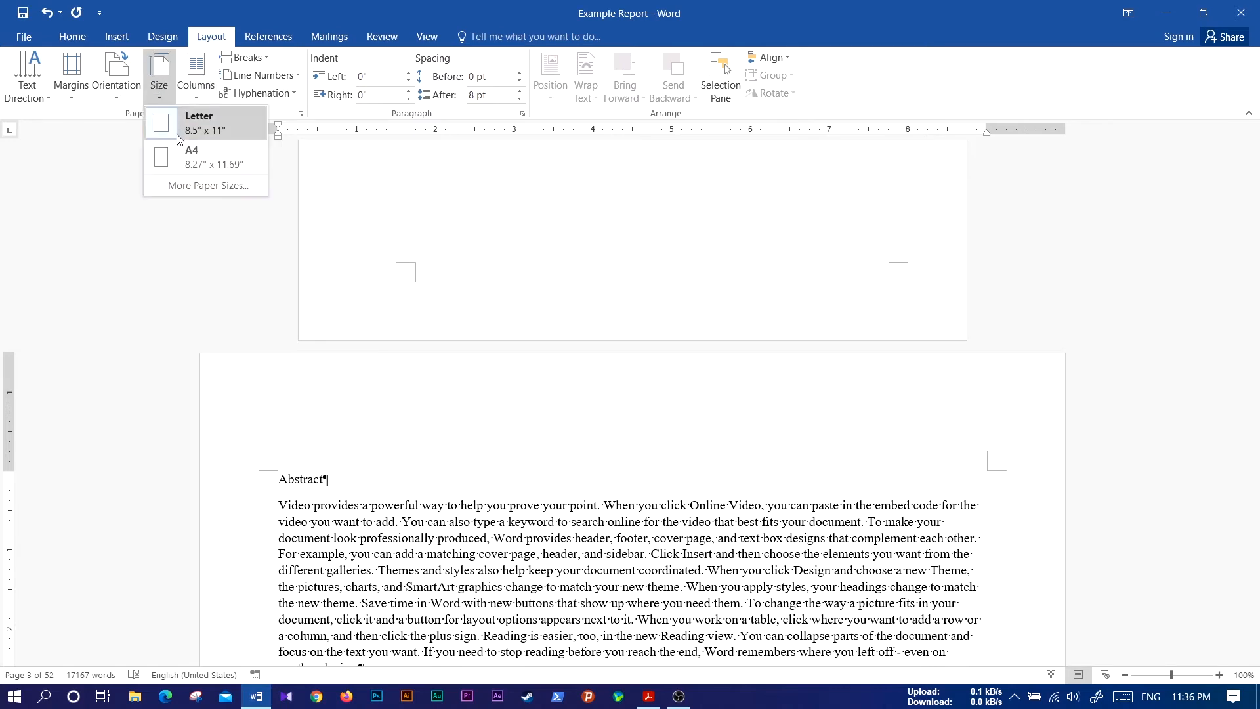
pyautogui.click(116, 88)
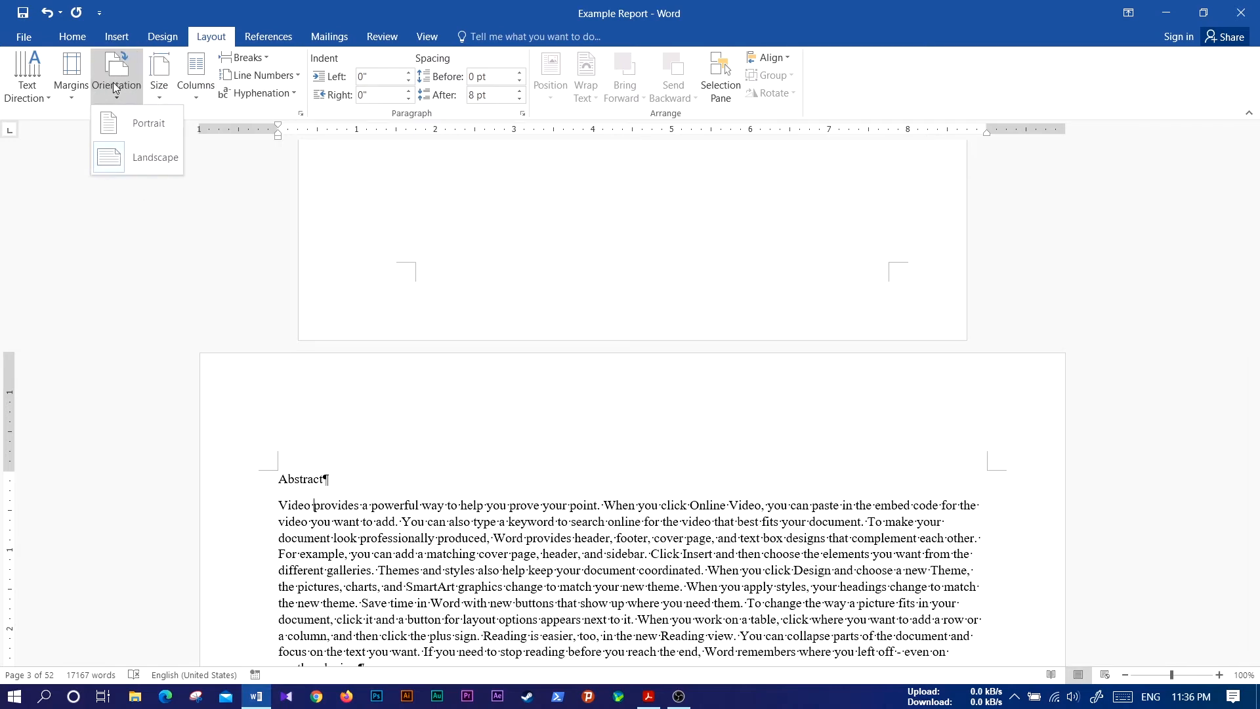
pyautogui.click(134, 124)
pyautogui.scroll(3, 759, 379)
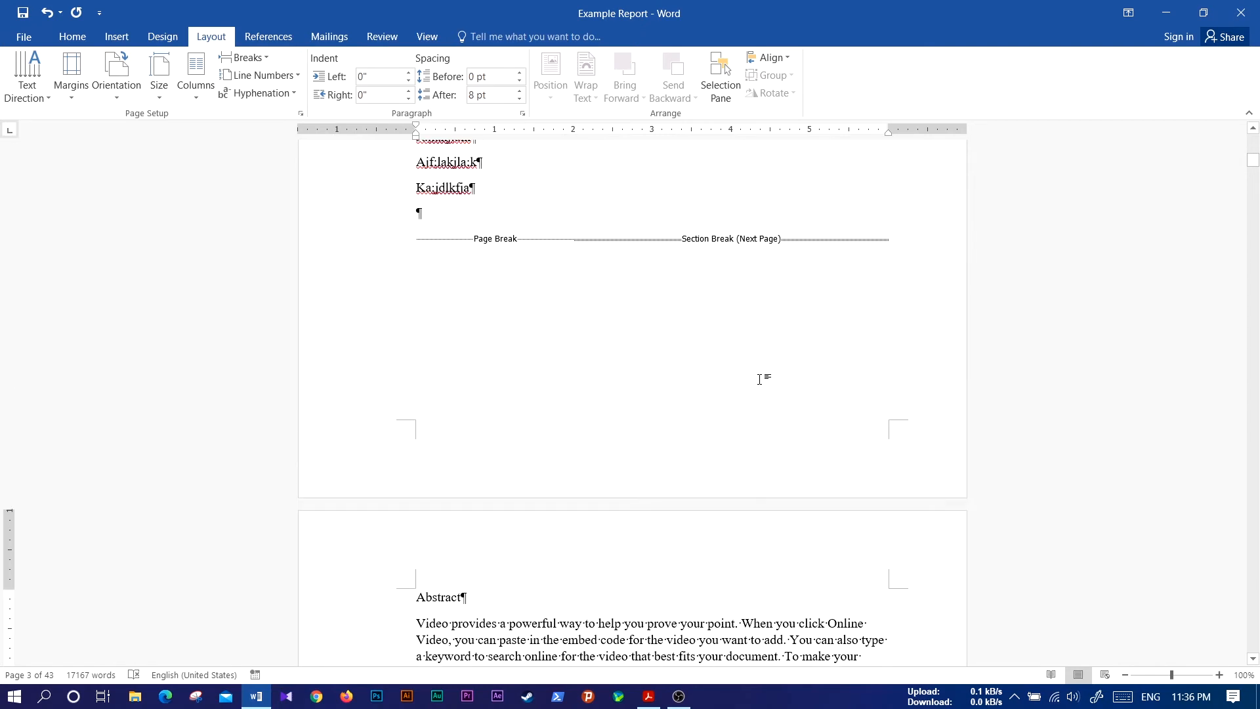
# - Insert a Next Page section break right after the last paragraph of the Abstract
pyautogui.scroll(-3, 759, 379)
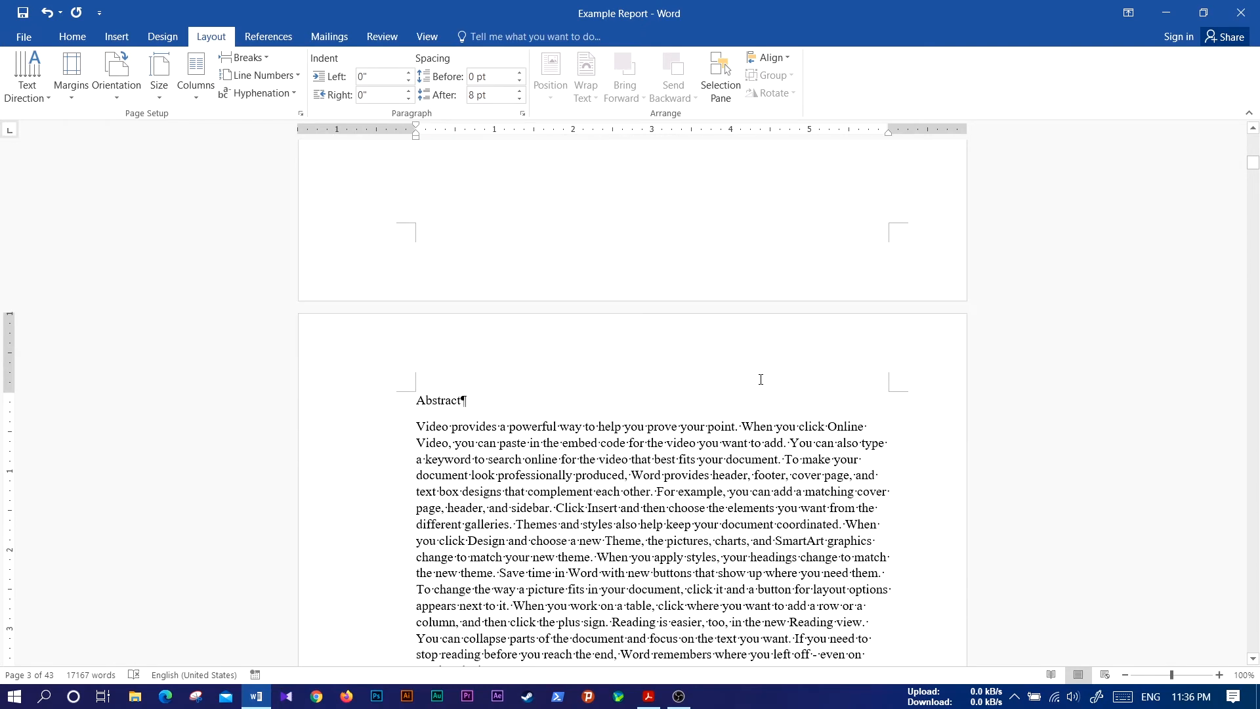
pyautogui.scroll(-10, 607, 440)
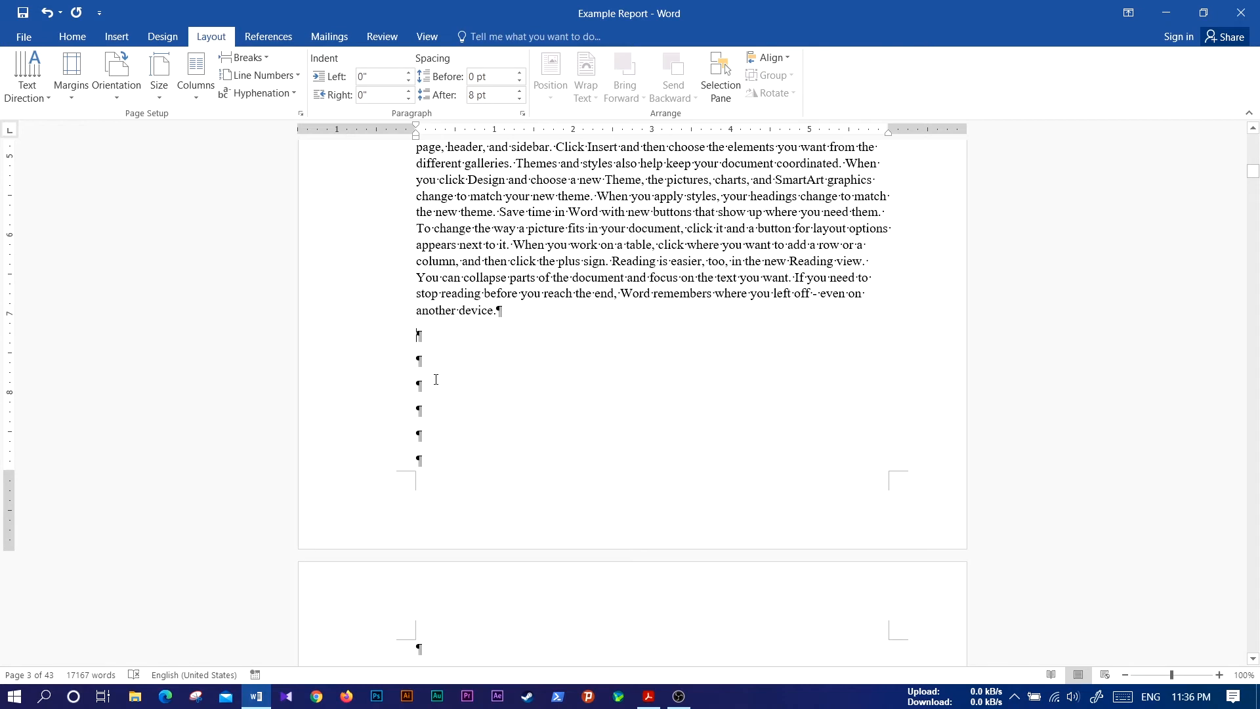
pyautogui.click(265, 59)
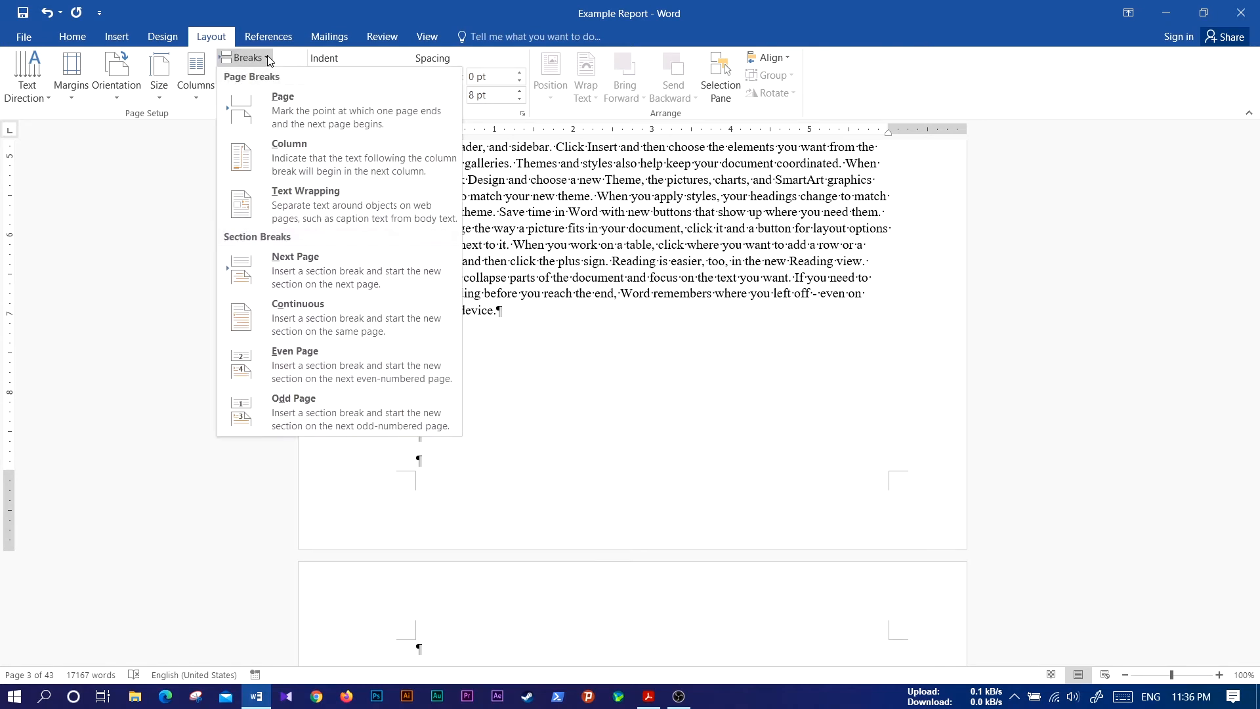
pyautogui.click(332, 279)
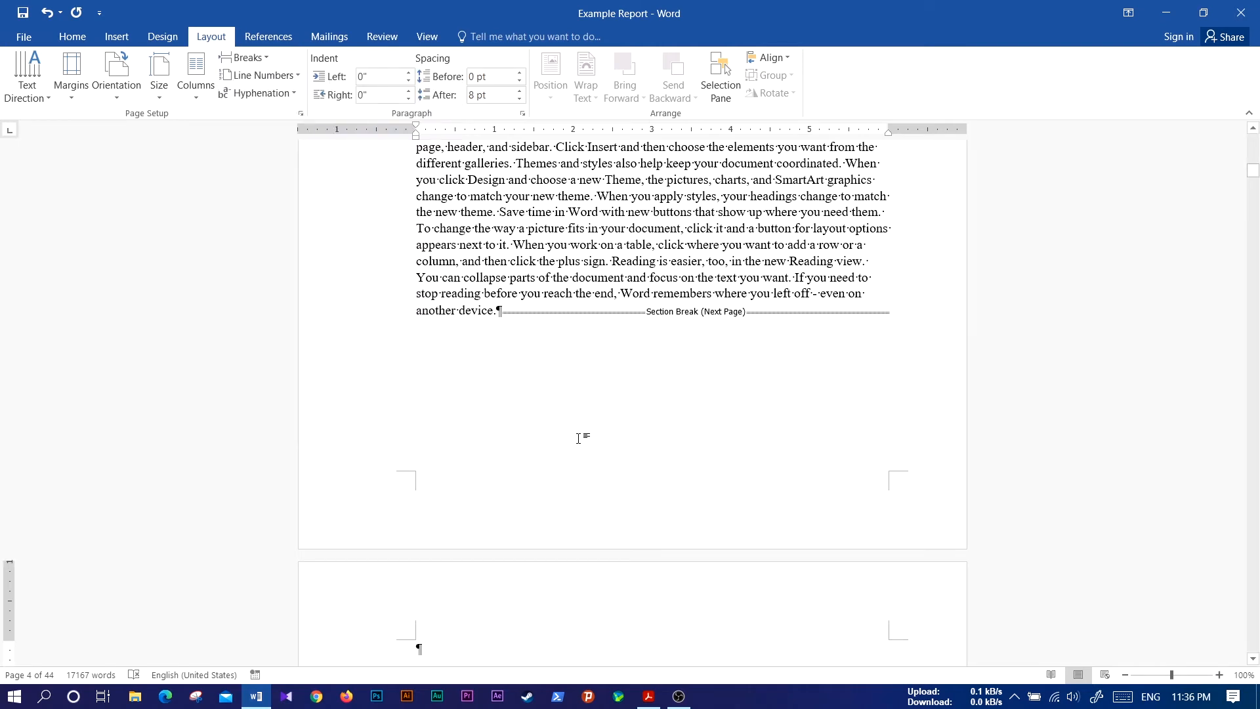
# - Set only the Abstract section, enclosed by the two section breaks, to landscape orientation
pyautogui.scroll(3, 582, 439)
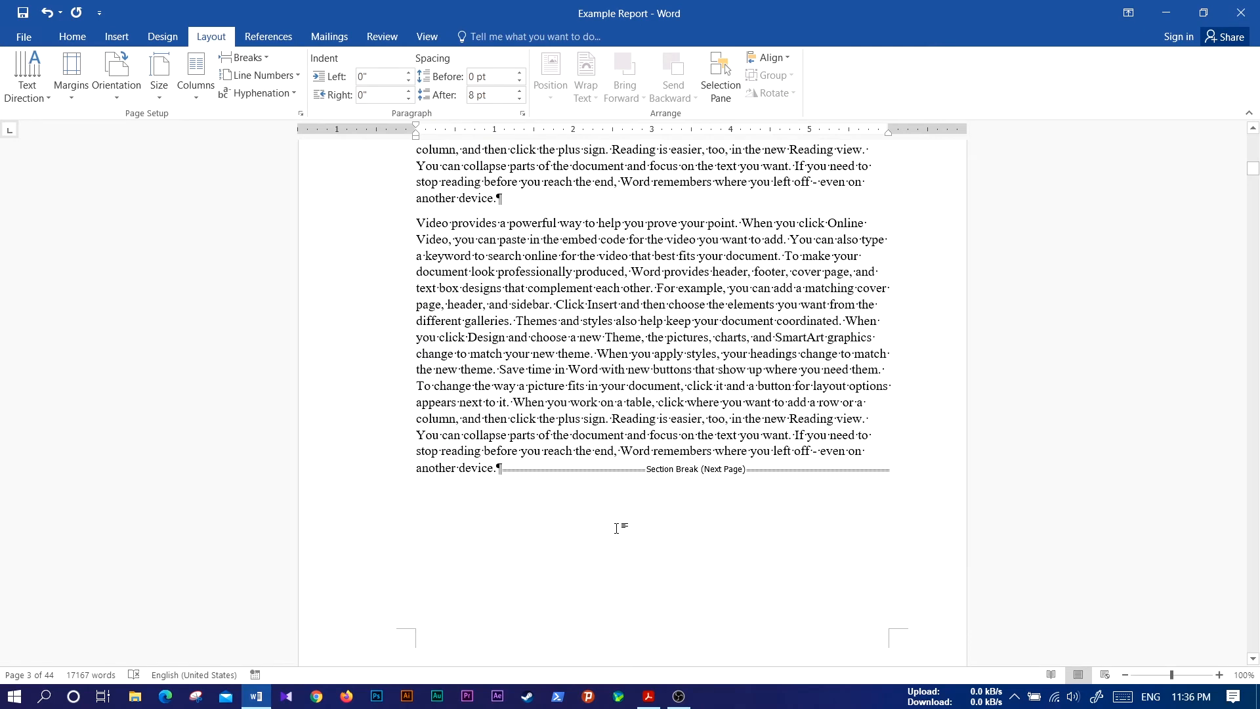
pyautogui.scroll(6, 617, 528)
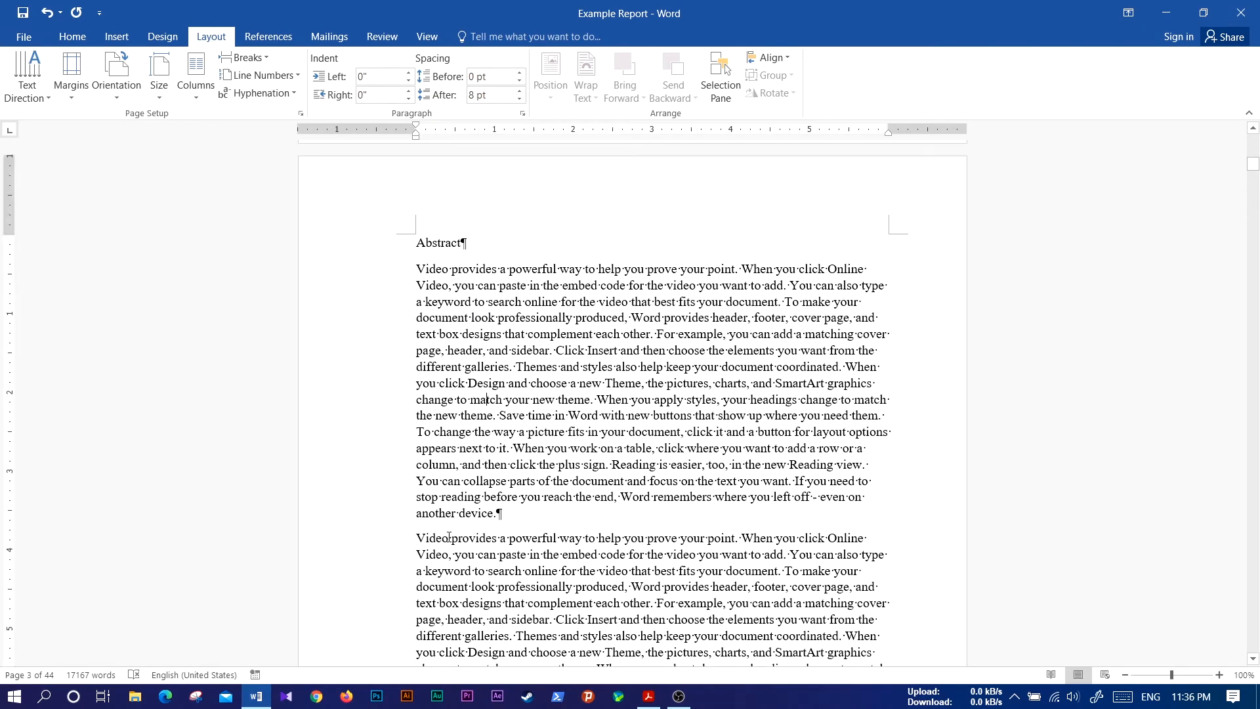
pyautogui.click(118, 98)
pyautogui.click(144, 160)
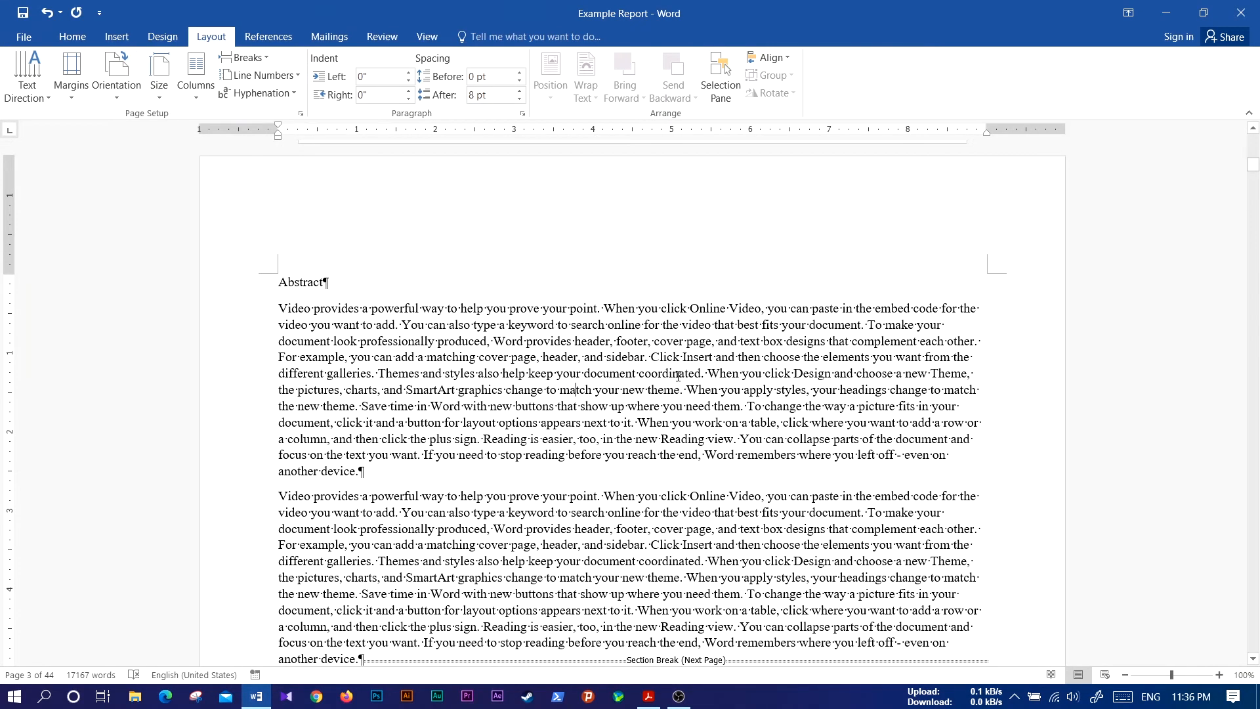
# - Examine the page orientations around the section breaks before and after the Abstract page
pyautogui.scroll(-6, 680, 378)
pyautogui.scroll(12, 680, 377)
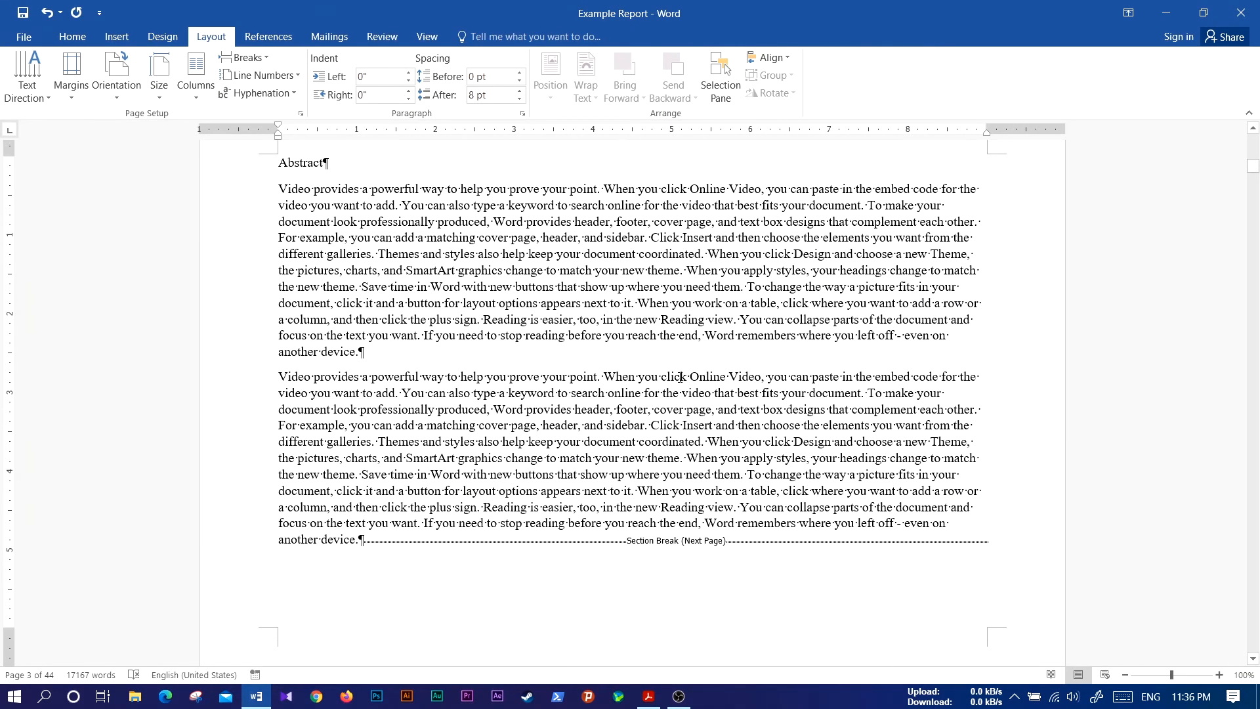
pyautogui.scroll(1, 679, 376)
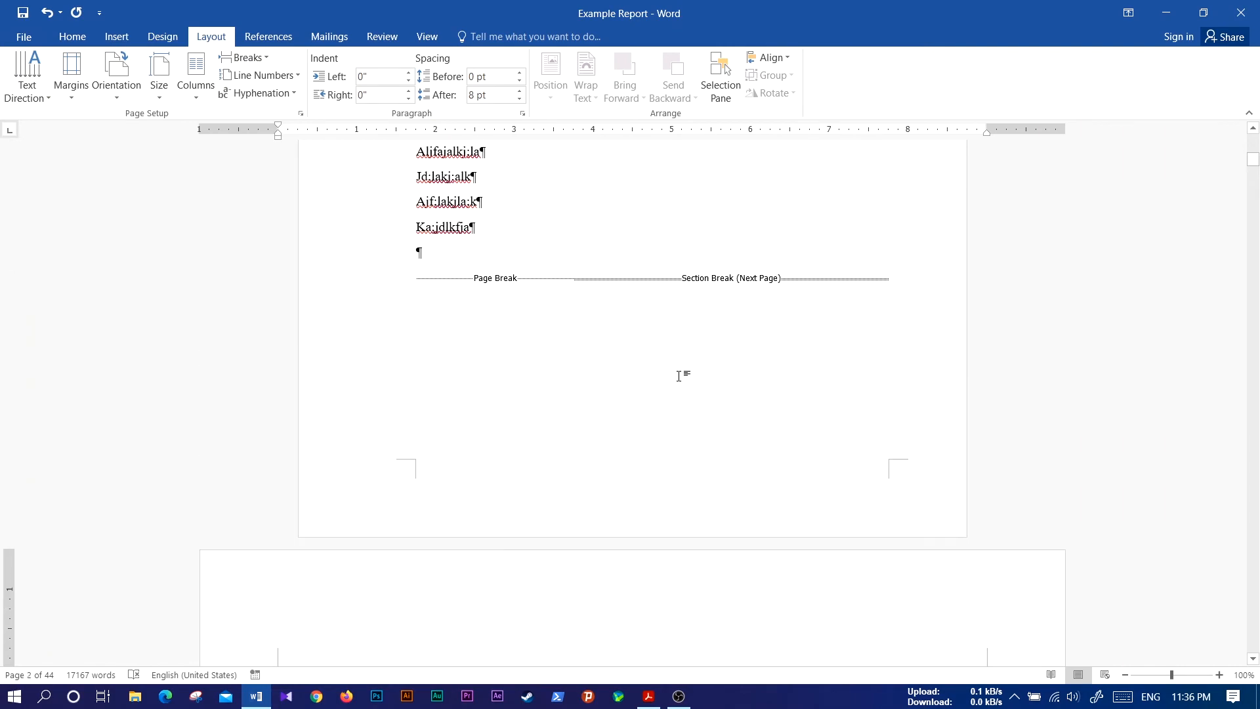
pyautogui.scroll(-14, 679, 376)
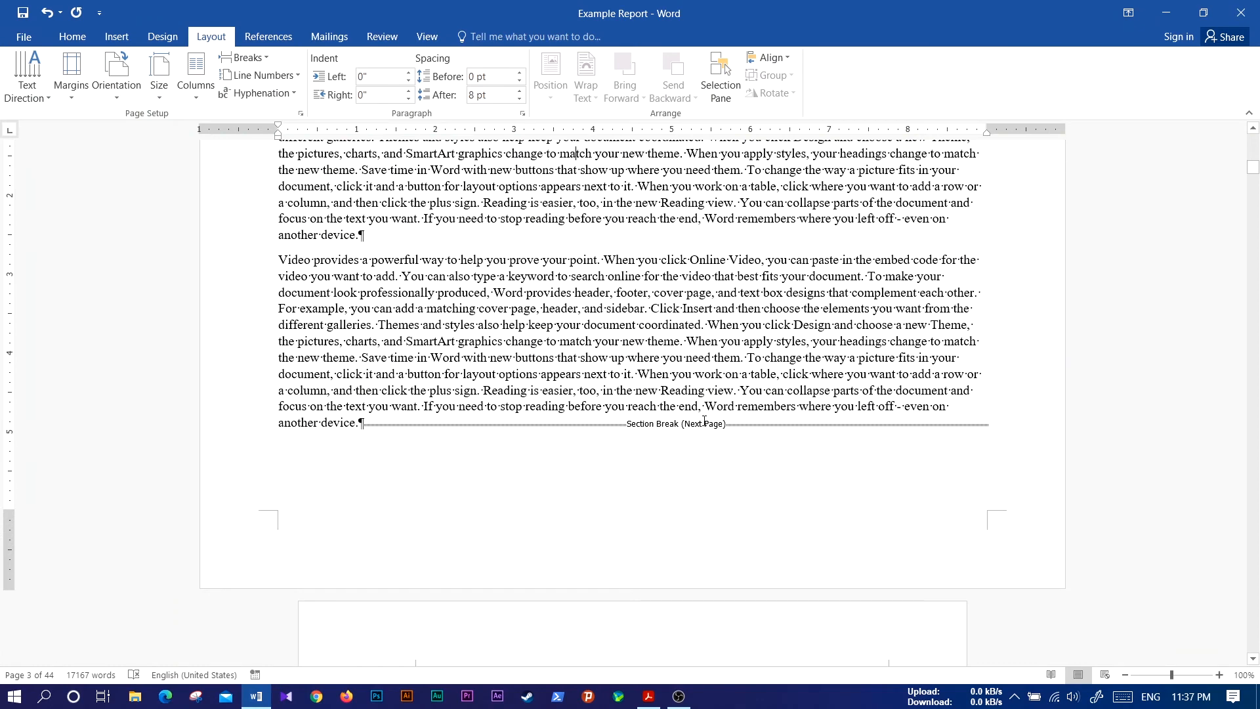
pyautogui.scroll(5, 845, 456)
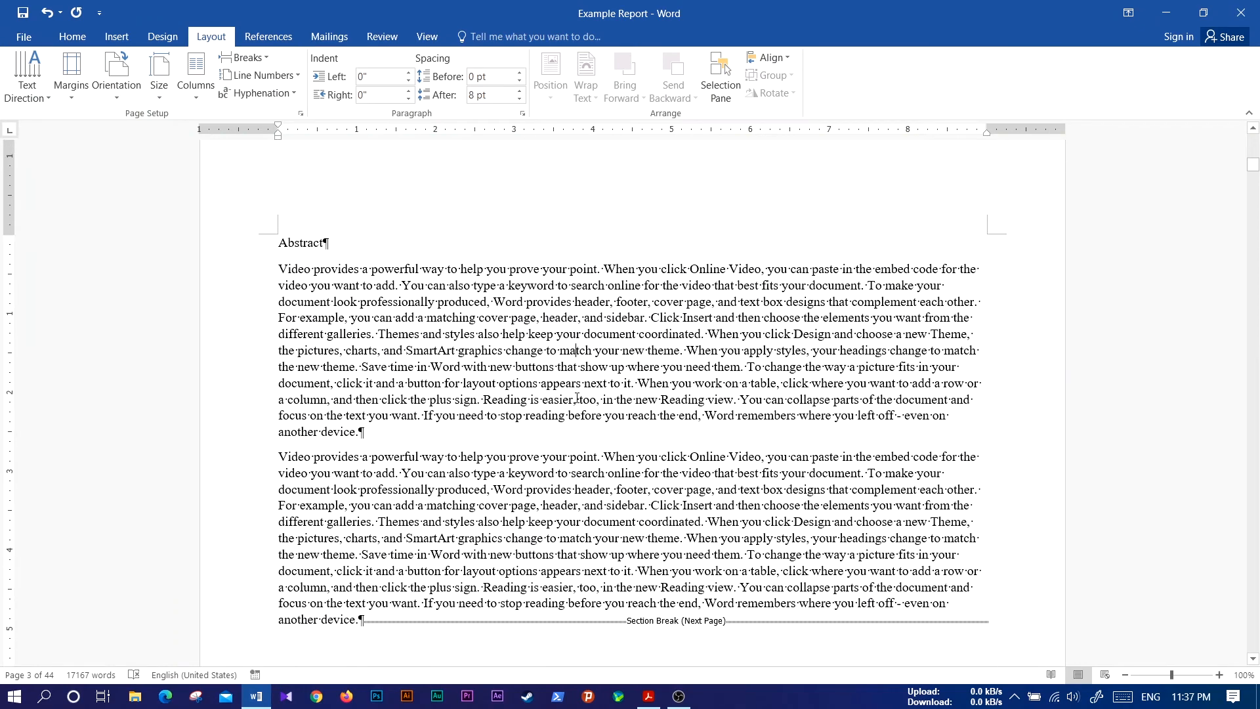
pyautogui.scroll(-6, 778, 437)
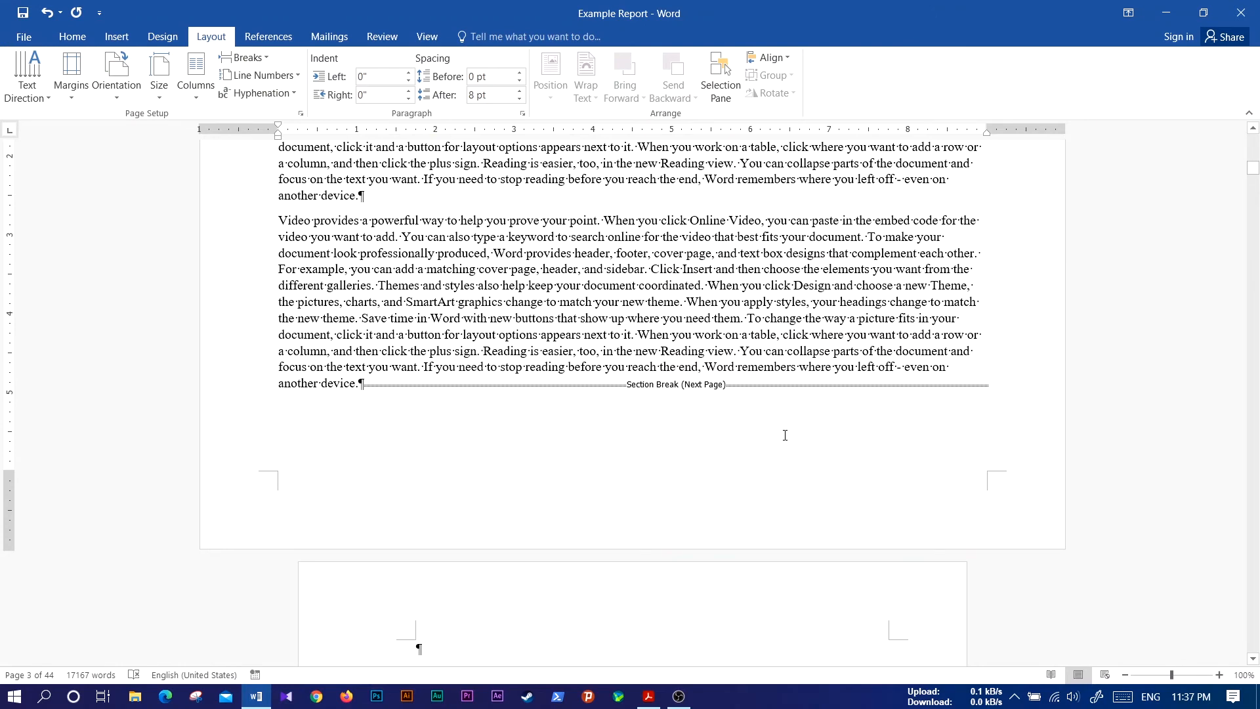
# - Return the Abstract section between the two section breaks to portrait orientation
pyautogui.scroll(2, 785, 434)
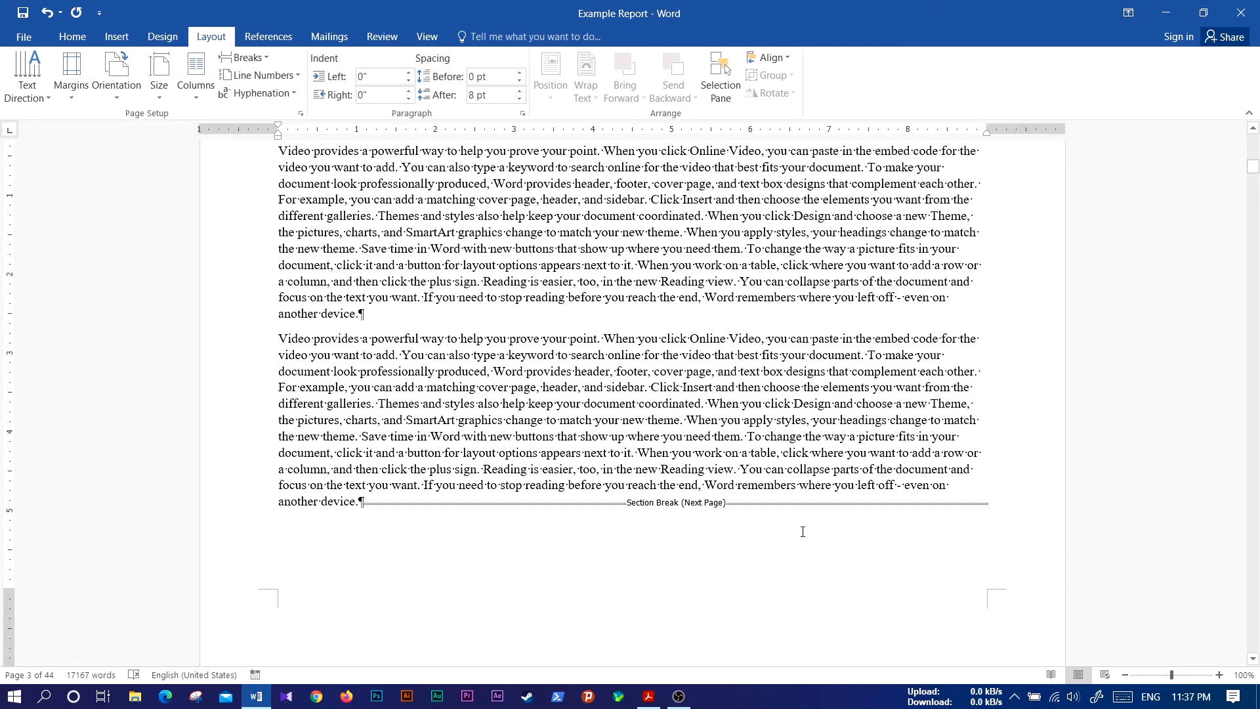
pyautogui.scroll(4, 803, 531)
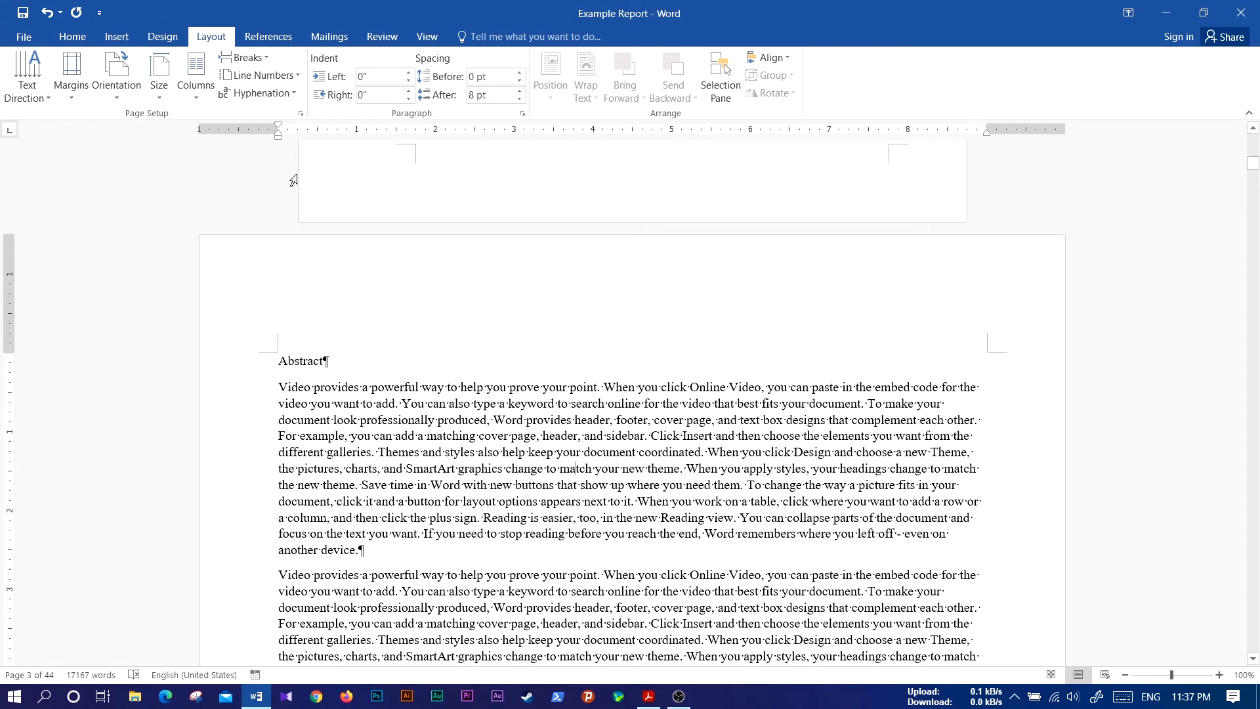
pyautogui.scroll(5, 793, 392)
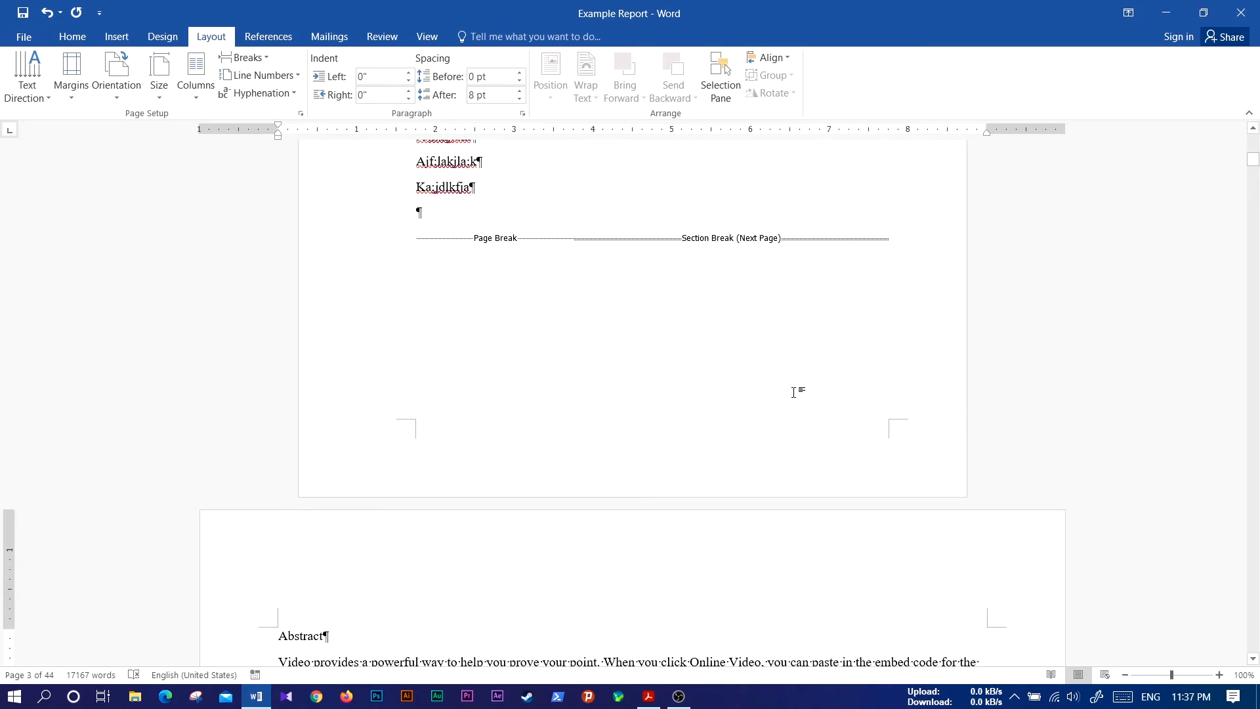
pyautogui.click(117, 97)
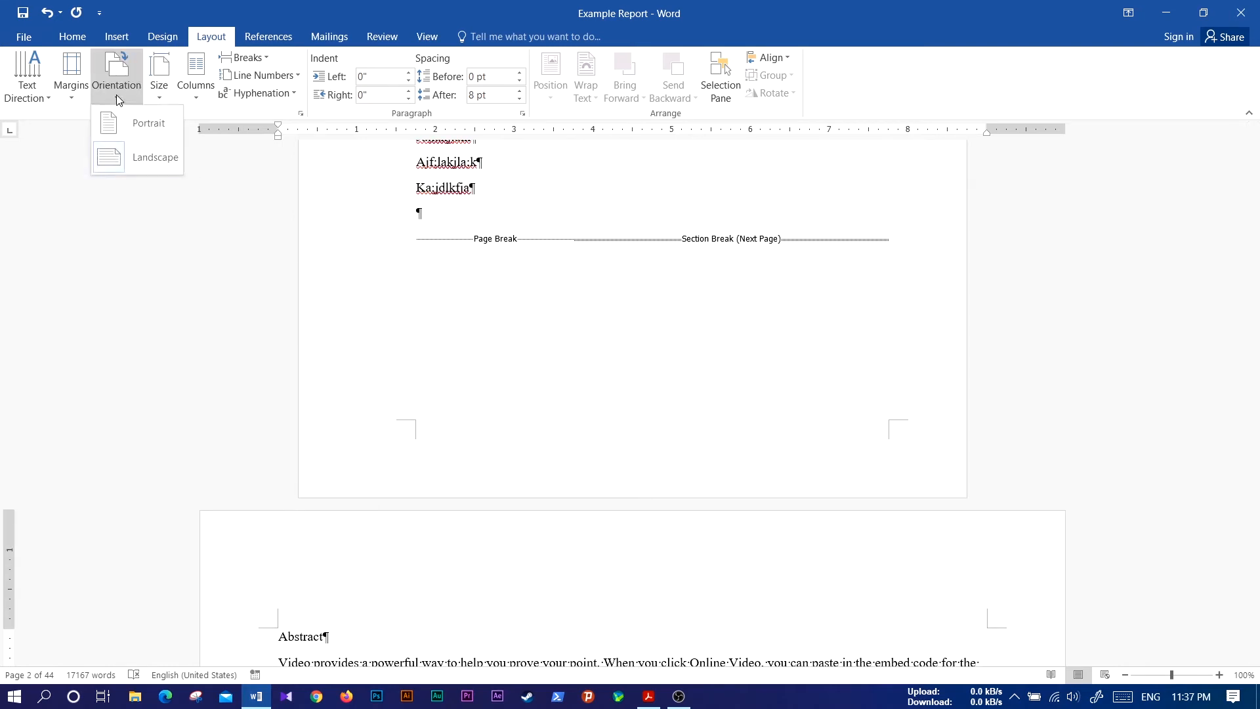
pyautogui.click(135, 127)
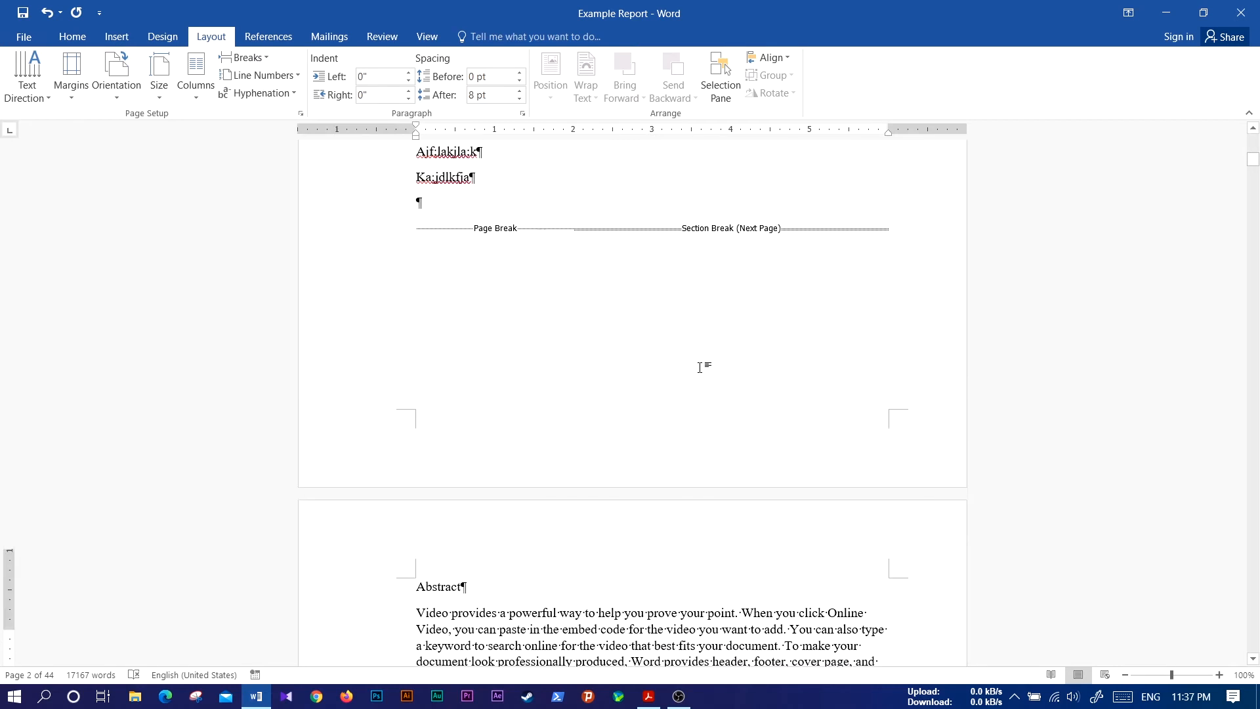
# - Check which parts of the document custom margins can be applied to from the section before the Abstract, leaving the margins as they are
pyautogui.scroll(1, 700, 367)
pyautogui.scroll(2, 703, 365)
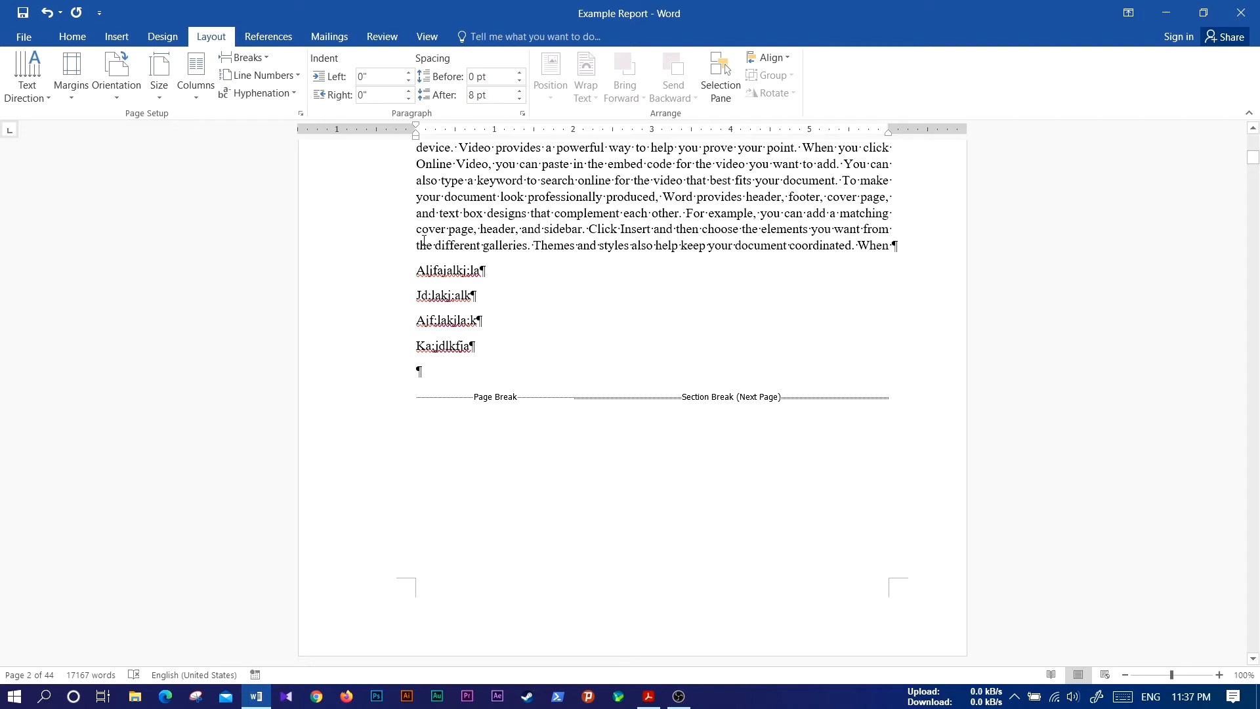
pyautogui.scroll(3, 593, 369)
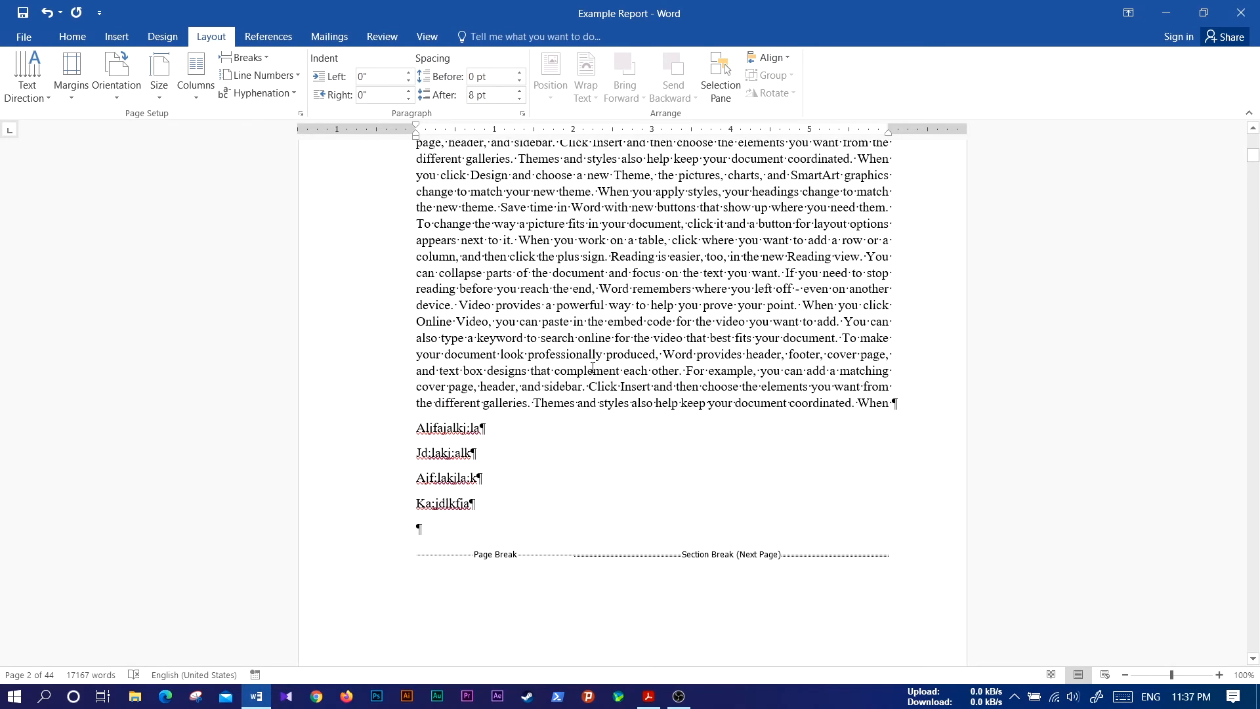
pyautogui.scroll(5, 593, 368)
pyautogui.scroll(-7, 593, 369)
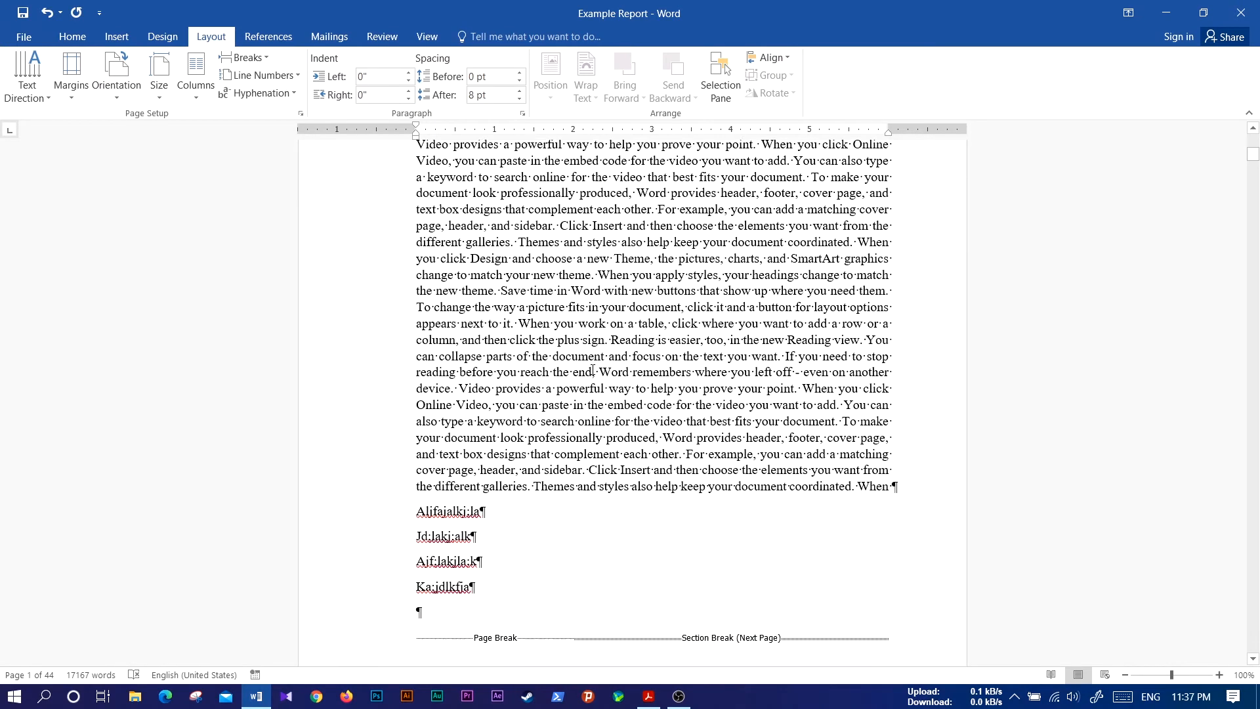
pyautogui.click(583, 296)
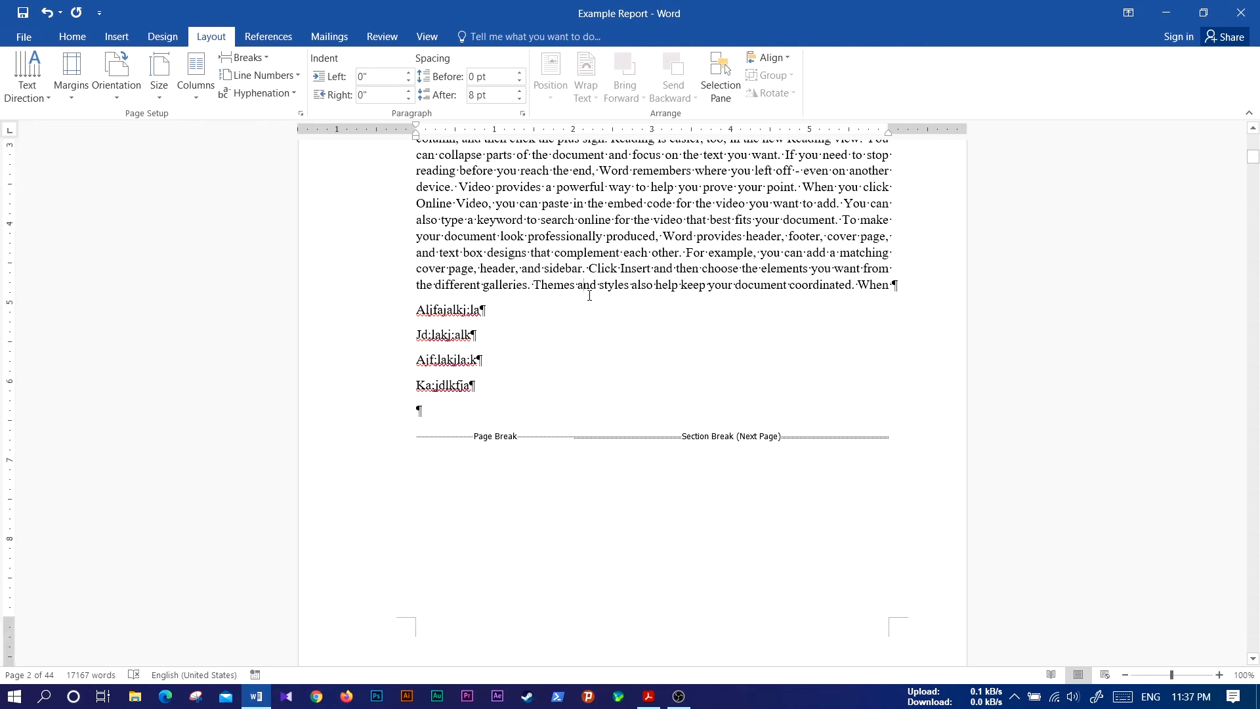
pyautogui.click(70, 77)
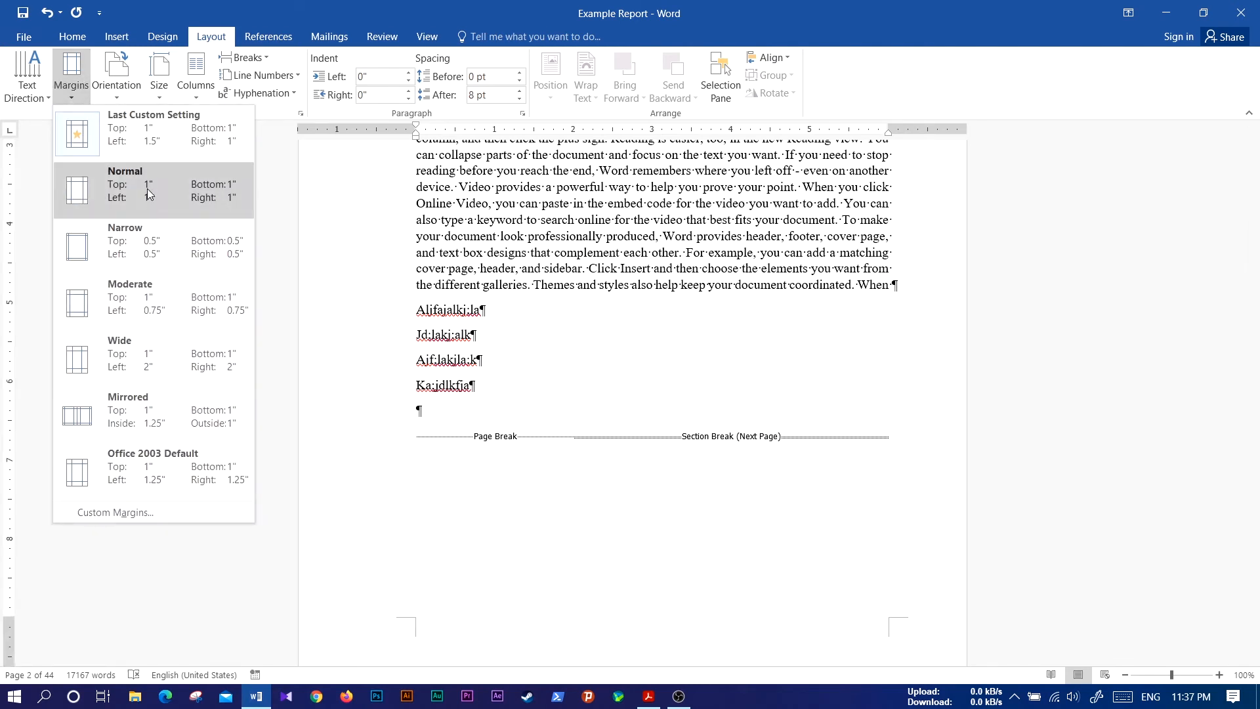
pyautogui.click(145, 513)
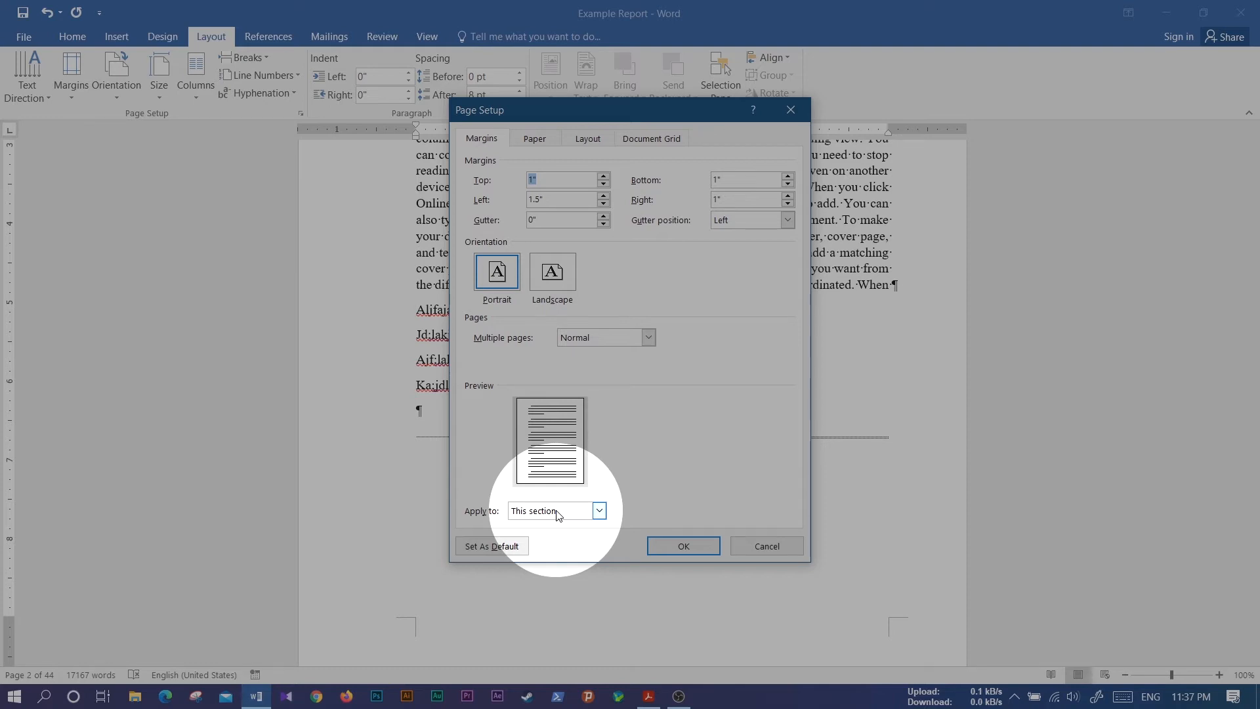
pyautogui.click(593, 516)
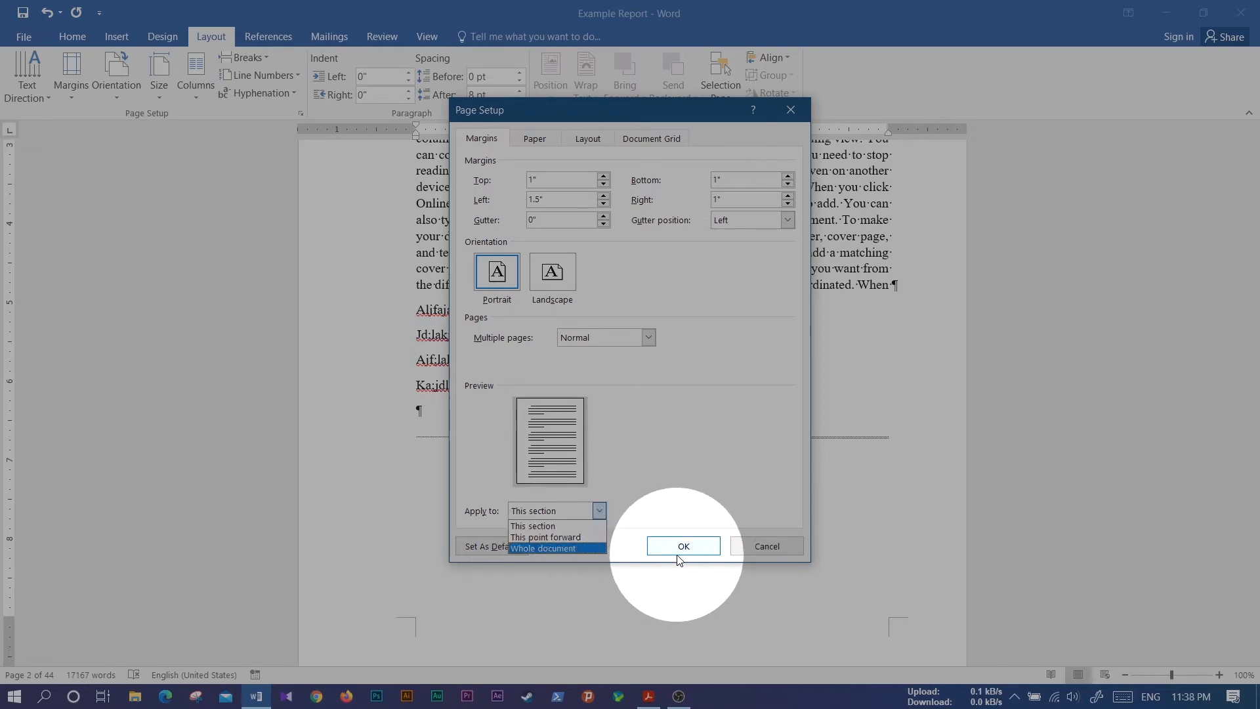
pyautogui.click(765, 548)
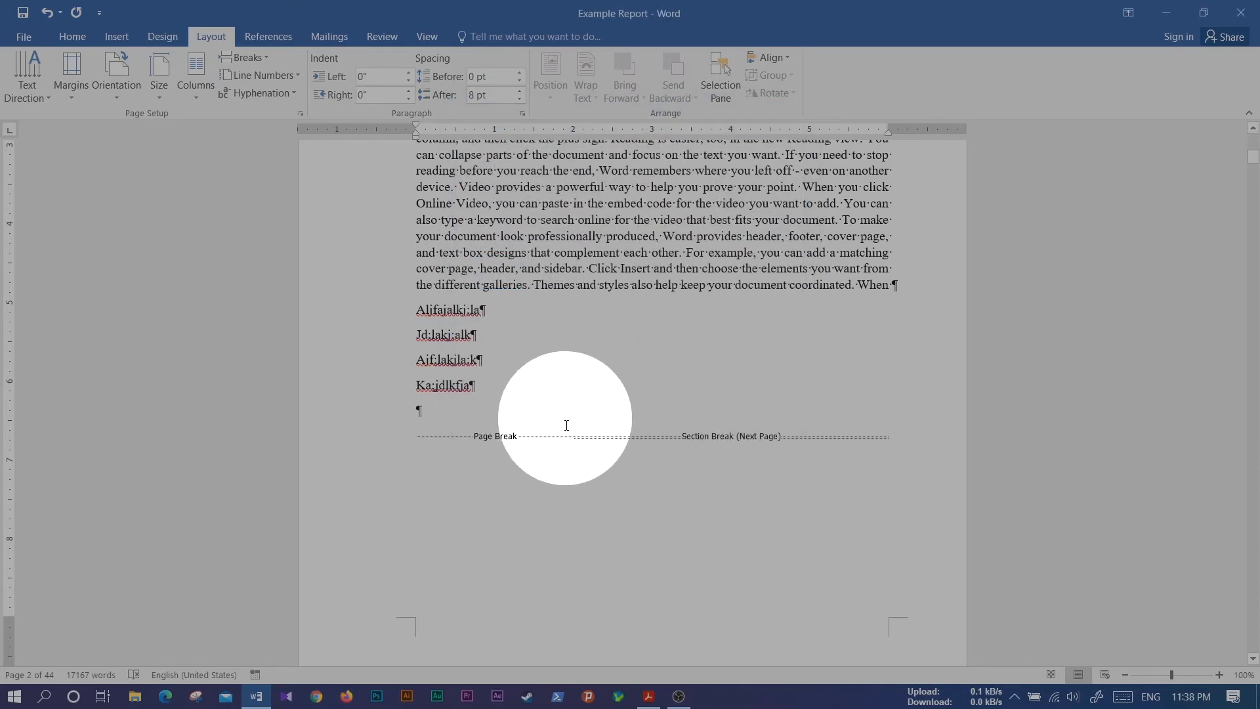
# - Examine the extent of the first section, from the title page through the Acknowledgements to the section break before the Abstract
pyautogui.scroll(8, 540, 389)
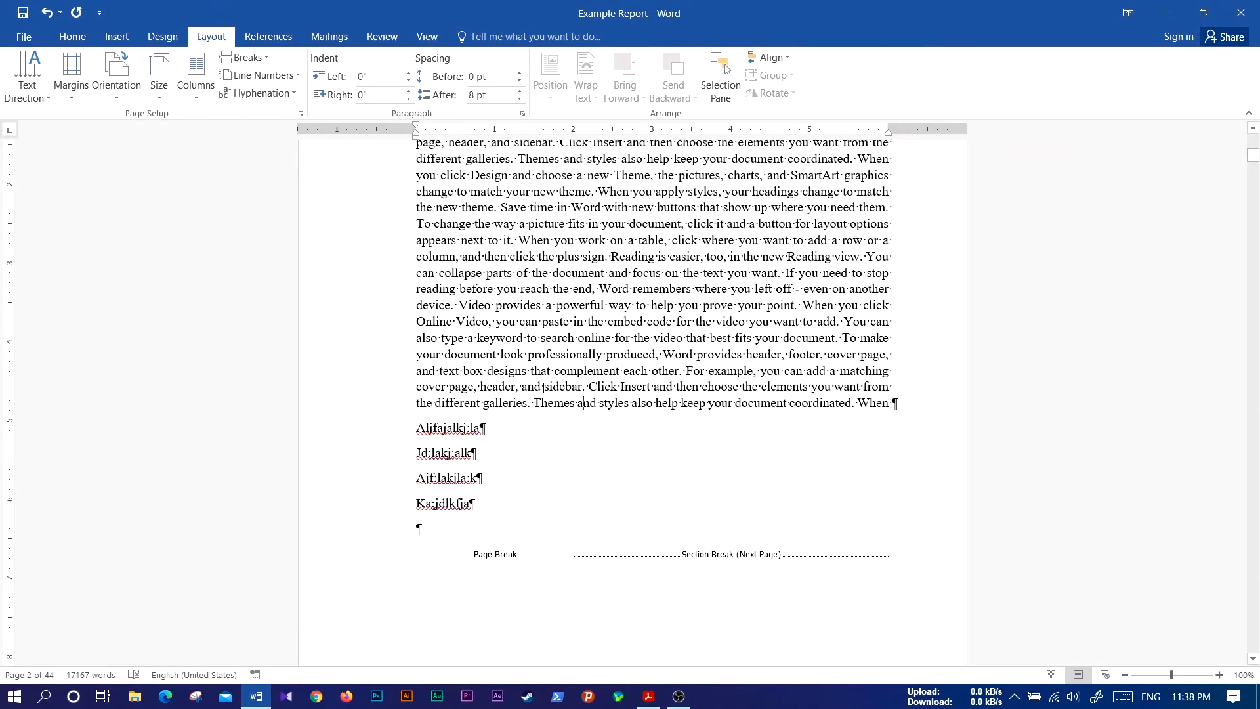
pyautogui.scroll(3, 559, 382)
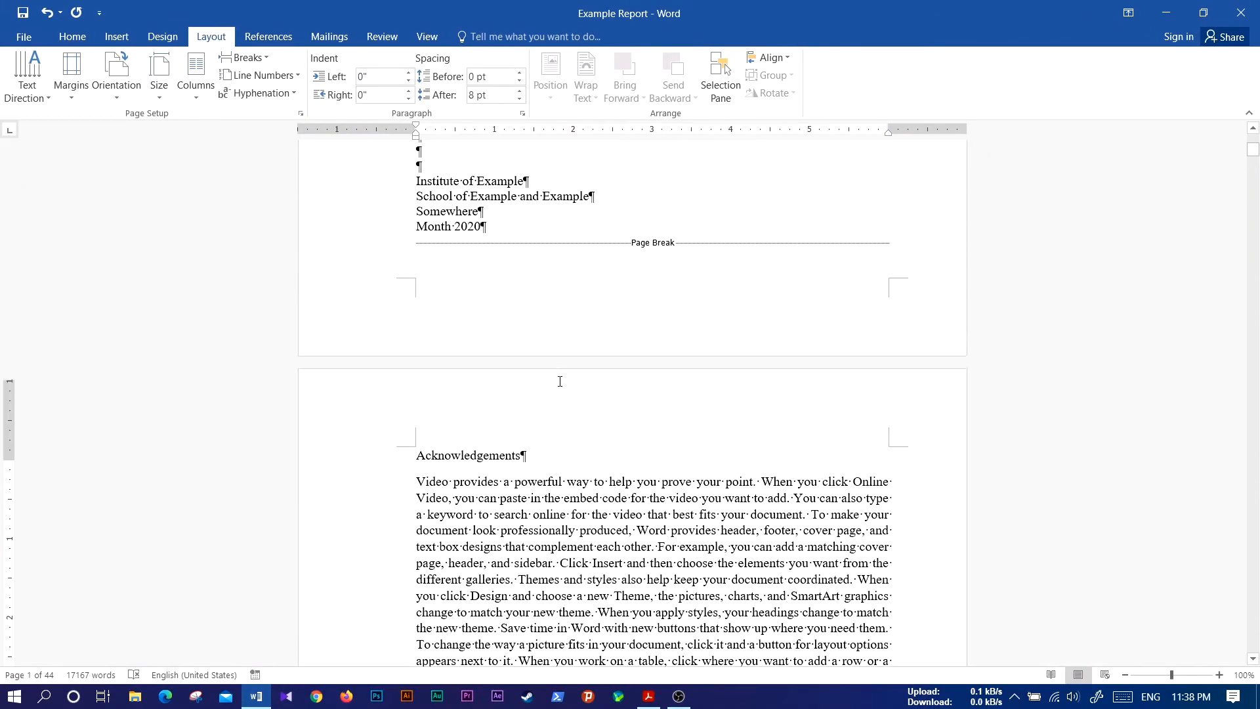
pyautogui.scroll(-2, 583, 535)
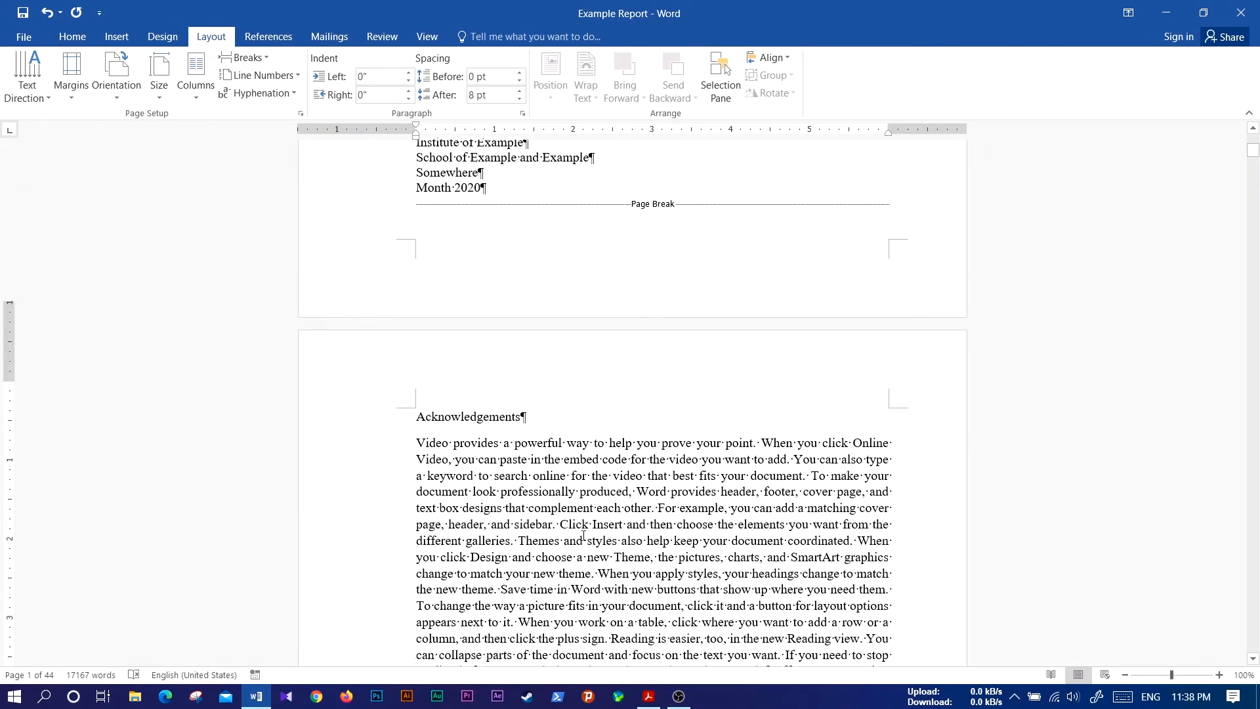
pyautogui.scroll(-2, 595, 473)
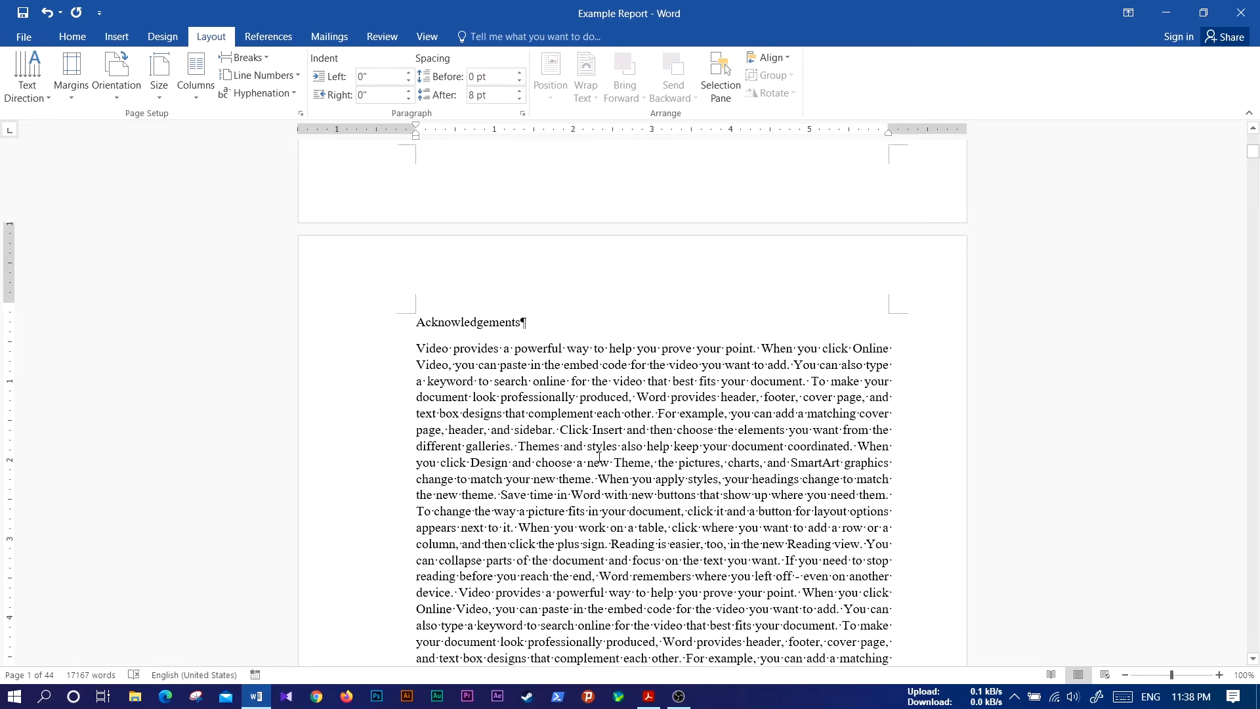
pyautogui.scroll(5, 599, 453)
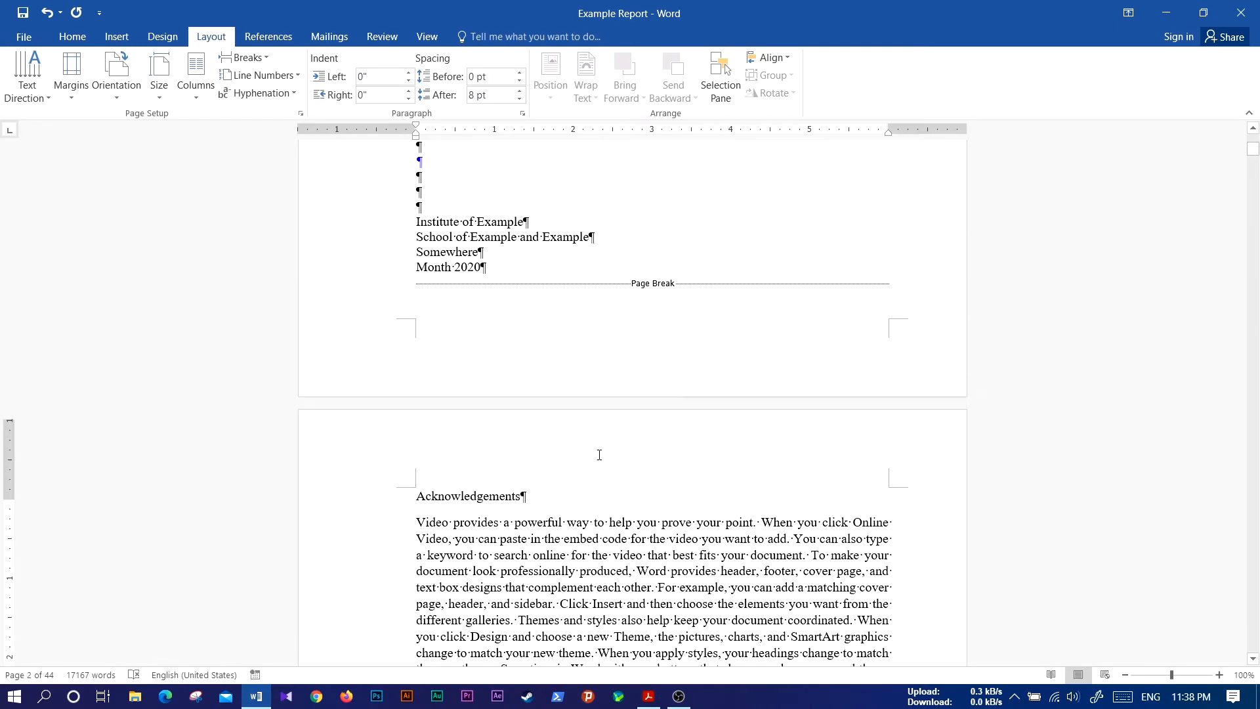
pyautogui.scroll(-10, 512, 408)
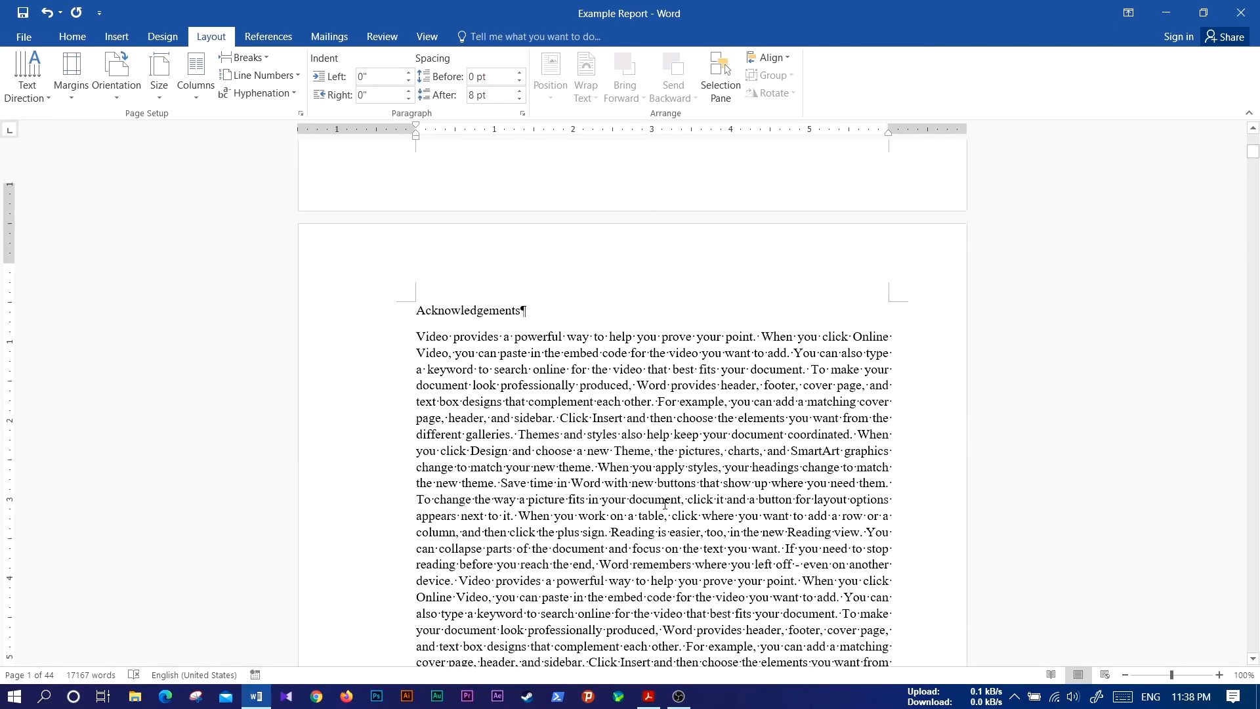
pyautogui.scroll(-5, 665, 505)
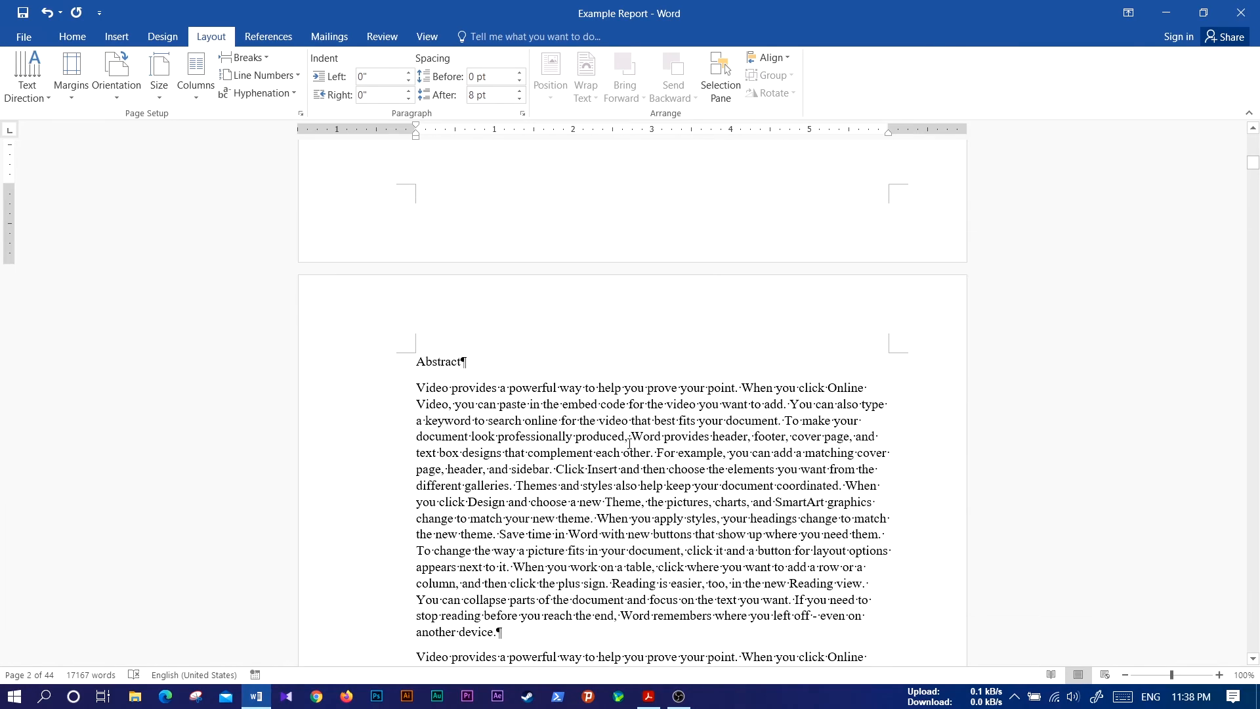
pyautogui.scroll(-4, 637, 499)
pyautogui.scroll(11, 641, 500)
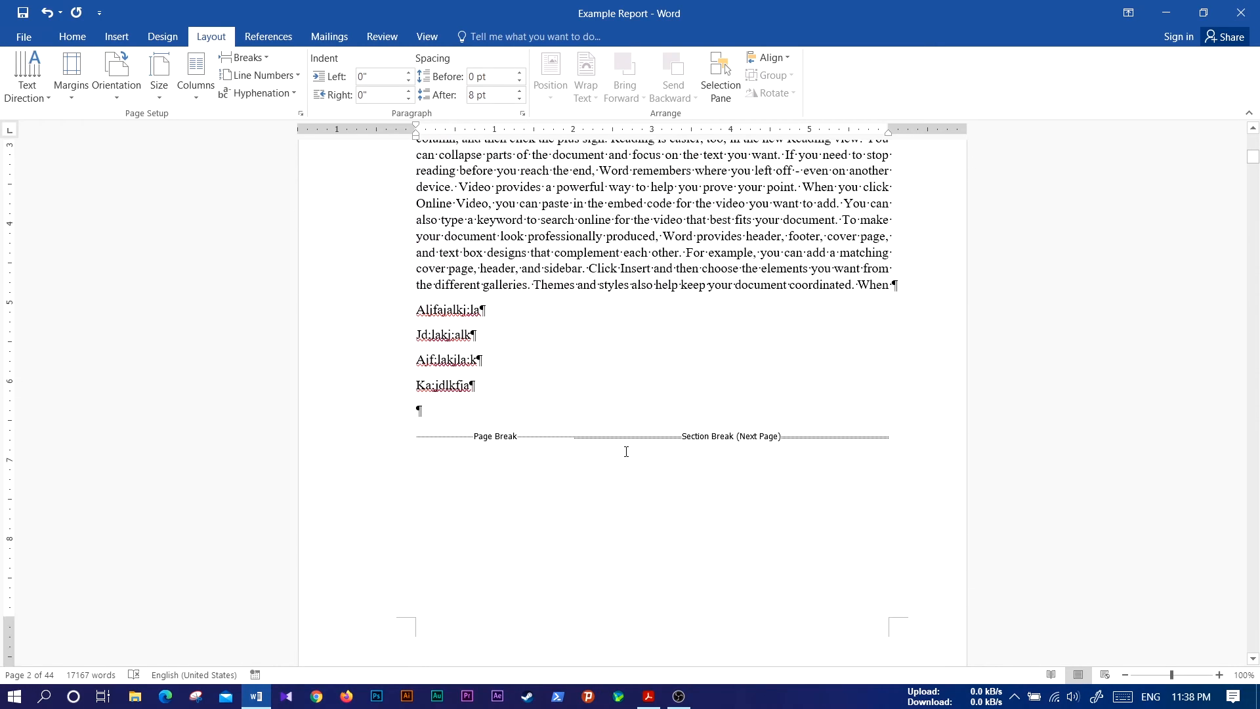
# - Set the paper size of the section before the Abstract to A4 and compare it with the Abstract page
pyautogui.click(162, 96)
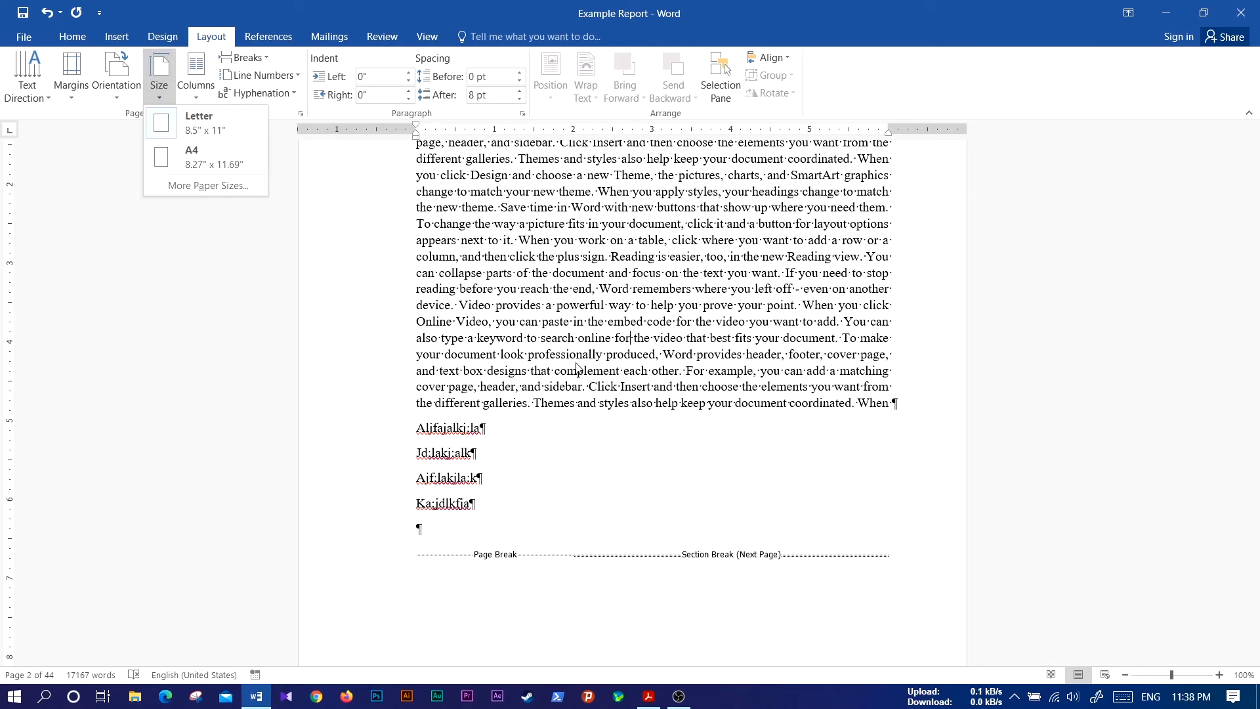
pyautogui.click(221, 170)
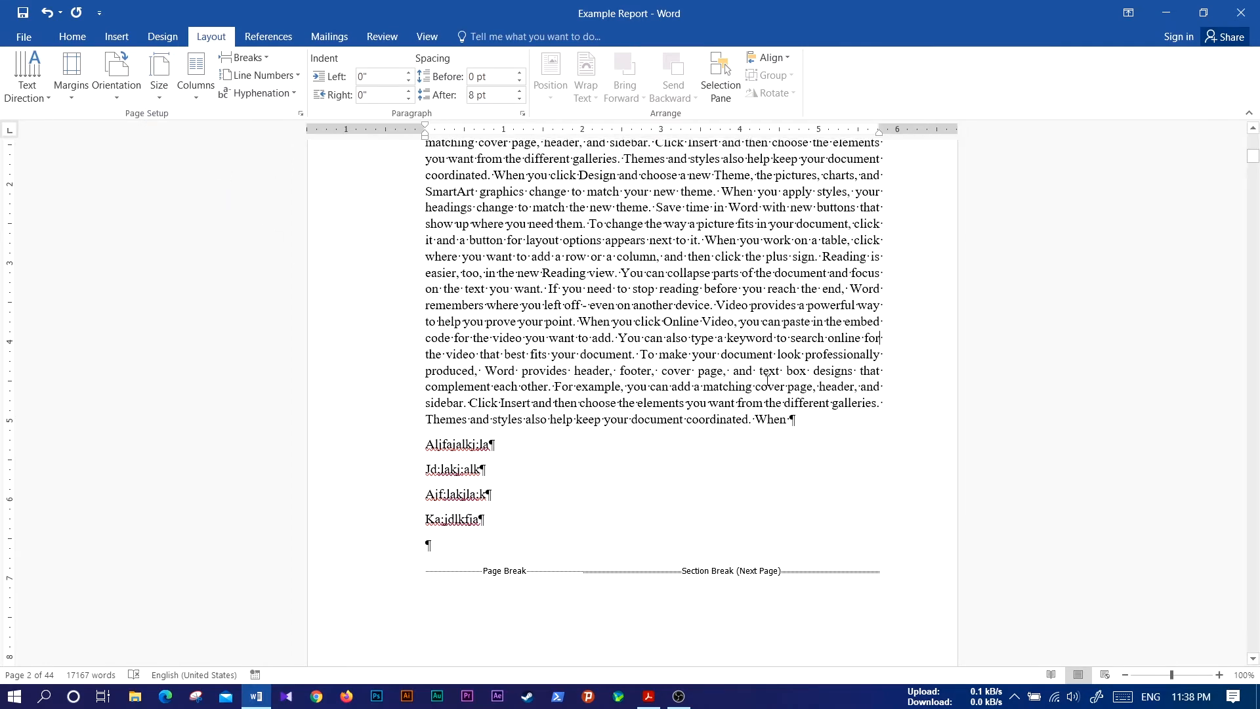
pyautogui.scroll(5, 767, 380)
pyautogui.scroll(-10, 549, 467)
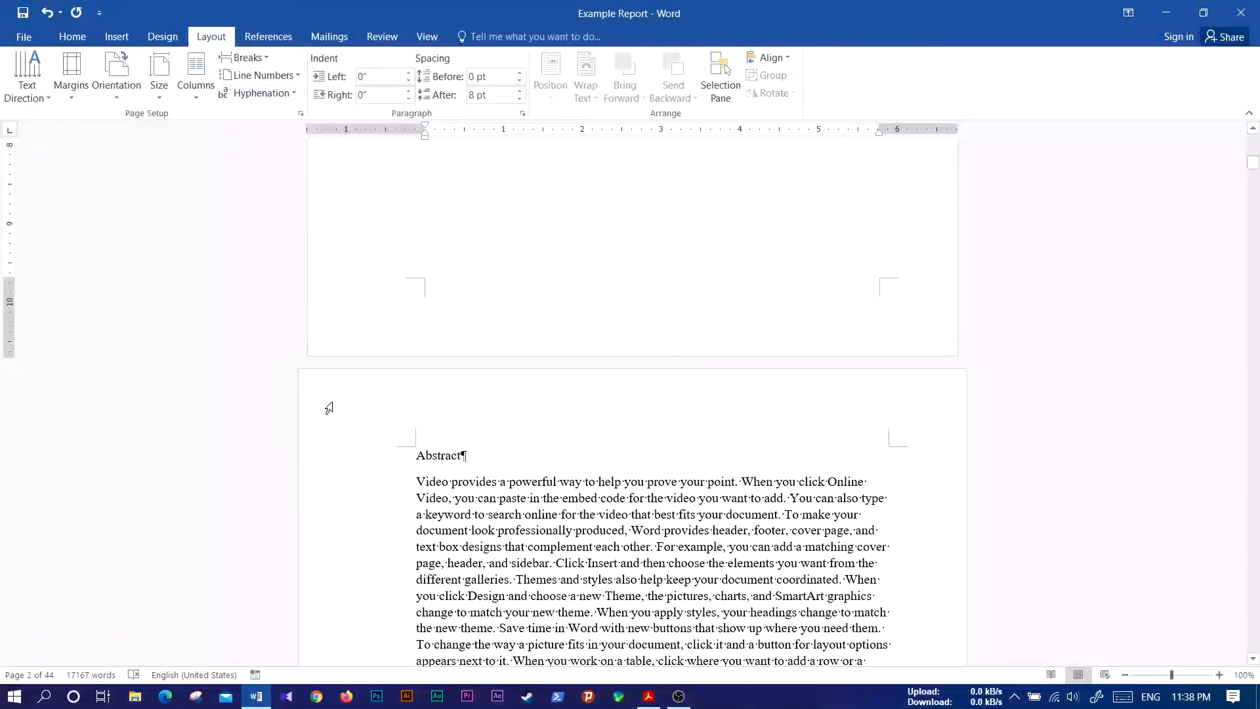
# - Undo the paper size change of the section before the Abstract
pyautogui.scroll(3, 461, 354)
pyautogui.scroll(3, 460, 356)
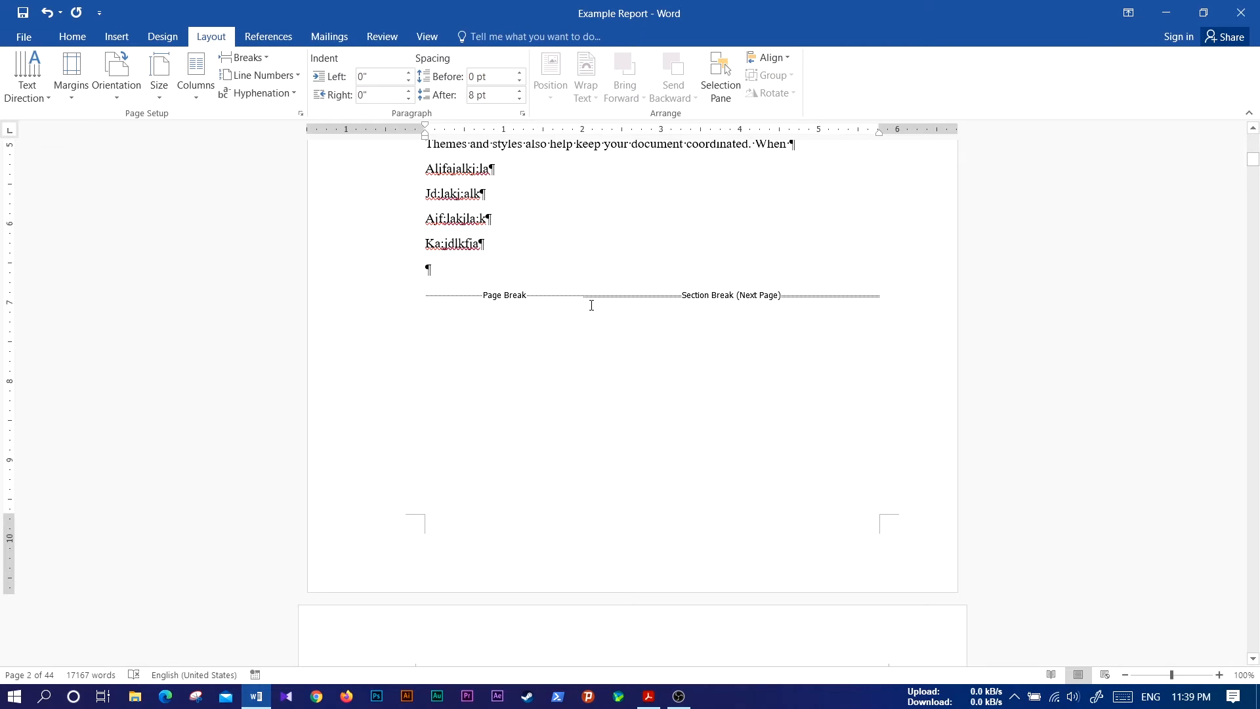
pyautogui.scroll(5, 591, 306)
pyautogui.scroll(-10, 738, 395)
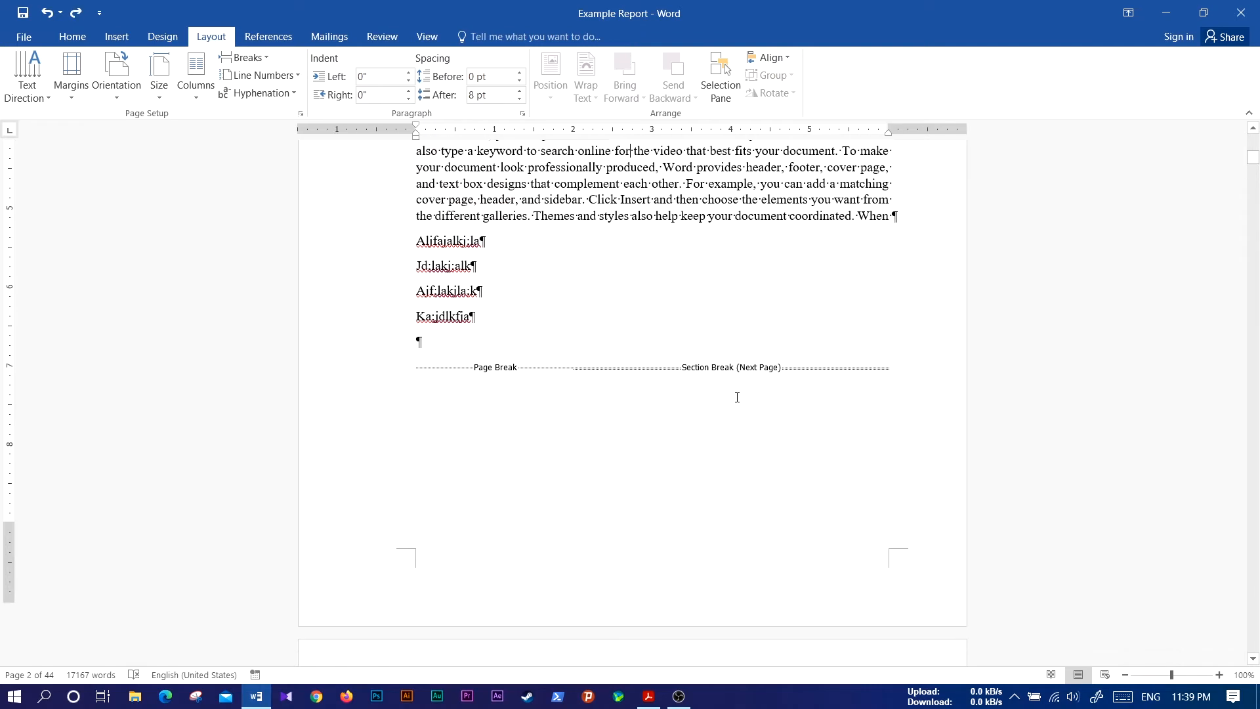
# - Examine the section breaks before and after the Abstract and the start of the Contents section
pyautogui.scroll(-9, 737, 396)
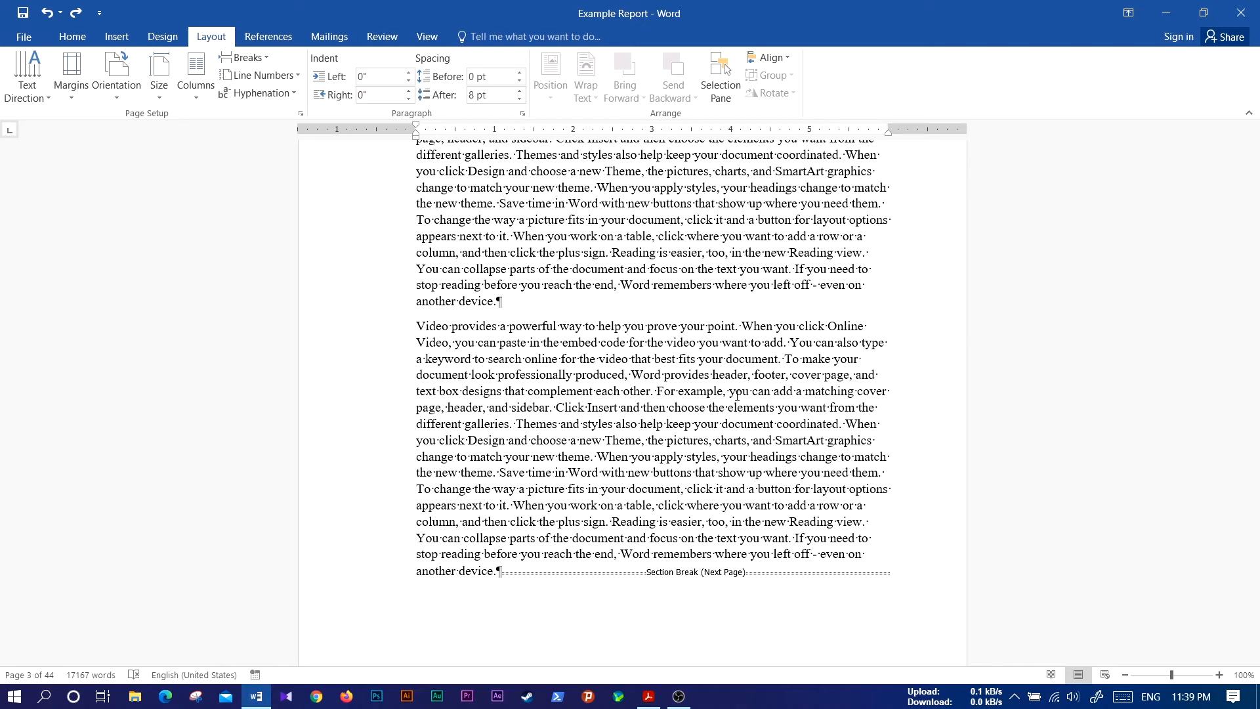
pyautogui.scroll(5, 736, 396)
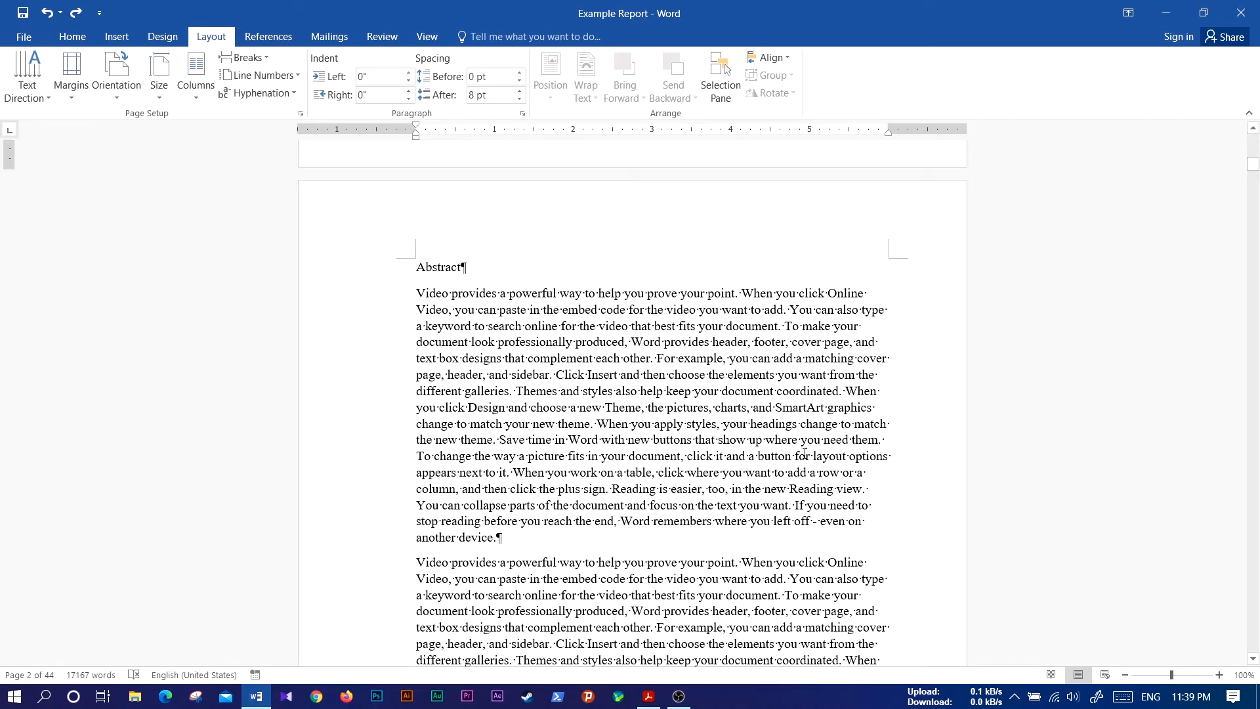
pyautogui.scroll(-6, 804, 452)
pyautogui.scroll(-10, 805, 451)
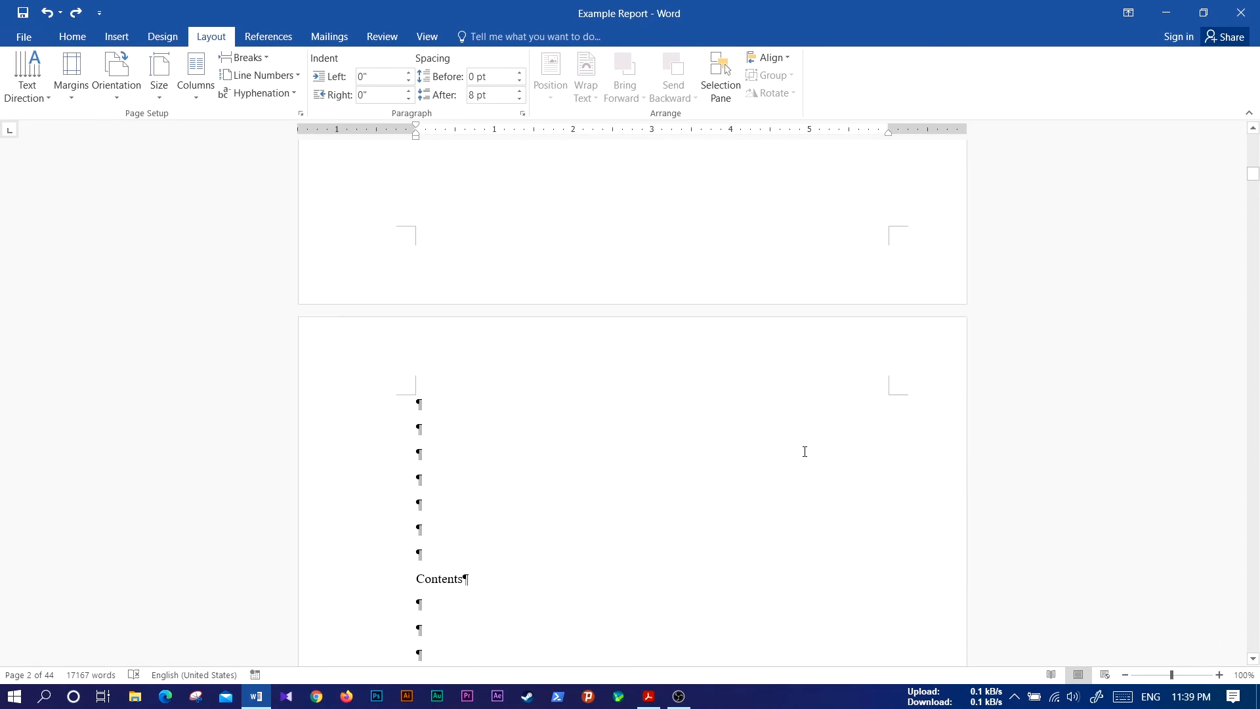
pyautogui.scroll(4, 804, 452)
pyautogui.scroll(10, 804, 451)
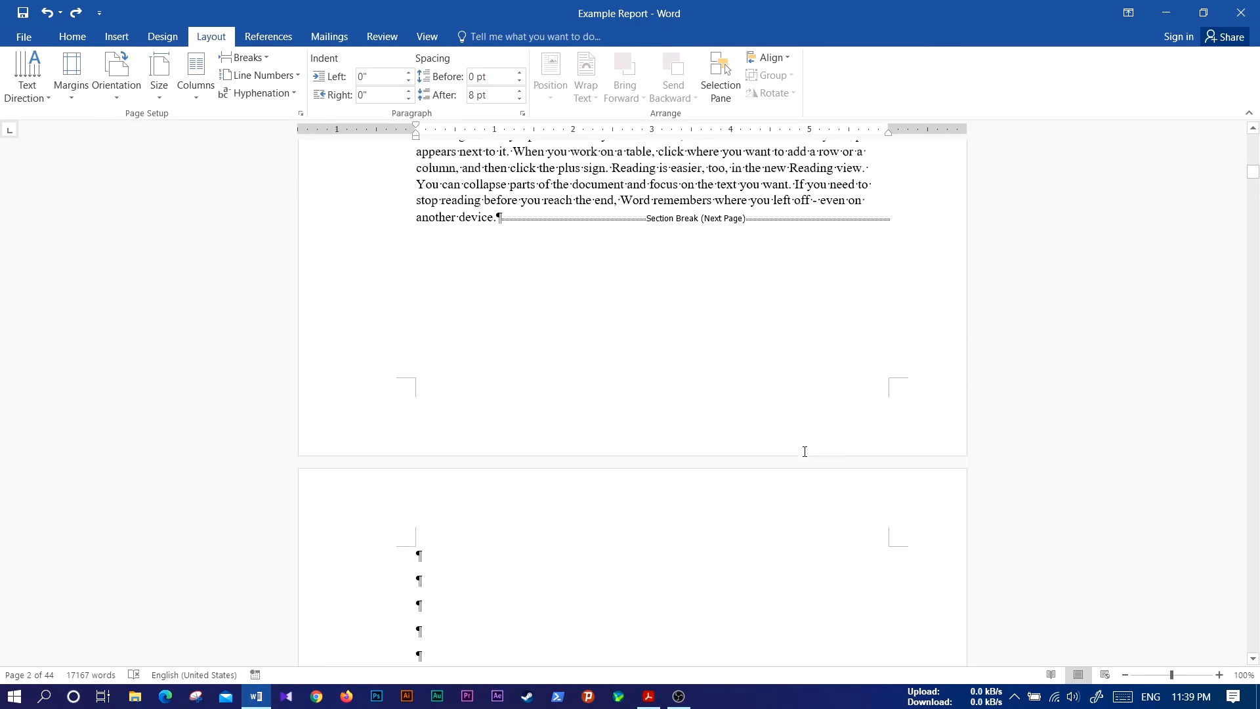
pyautogui.scroll(6, 516, 365)
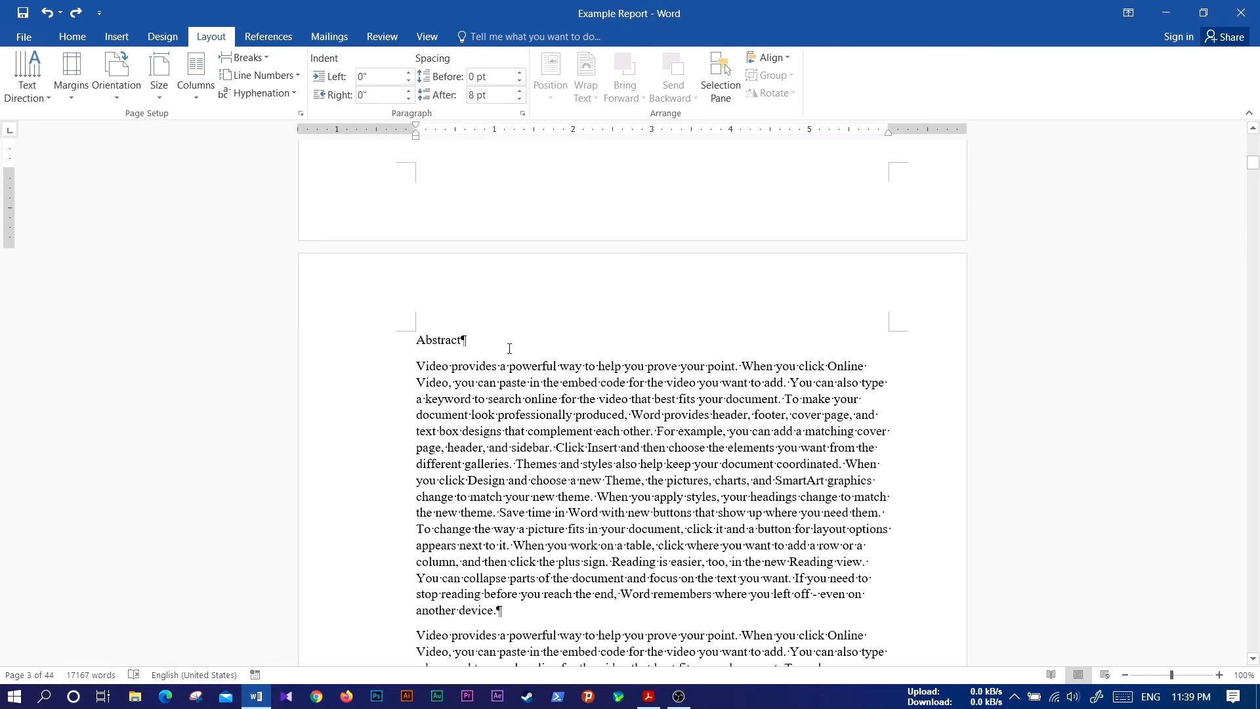
pyautogui.scroll(2, 485, 475)
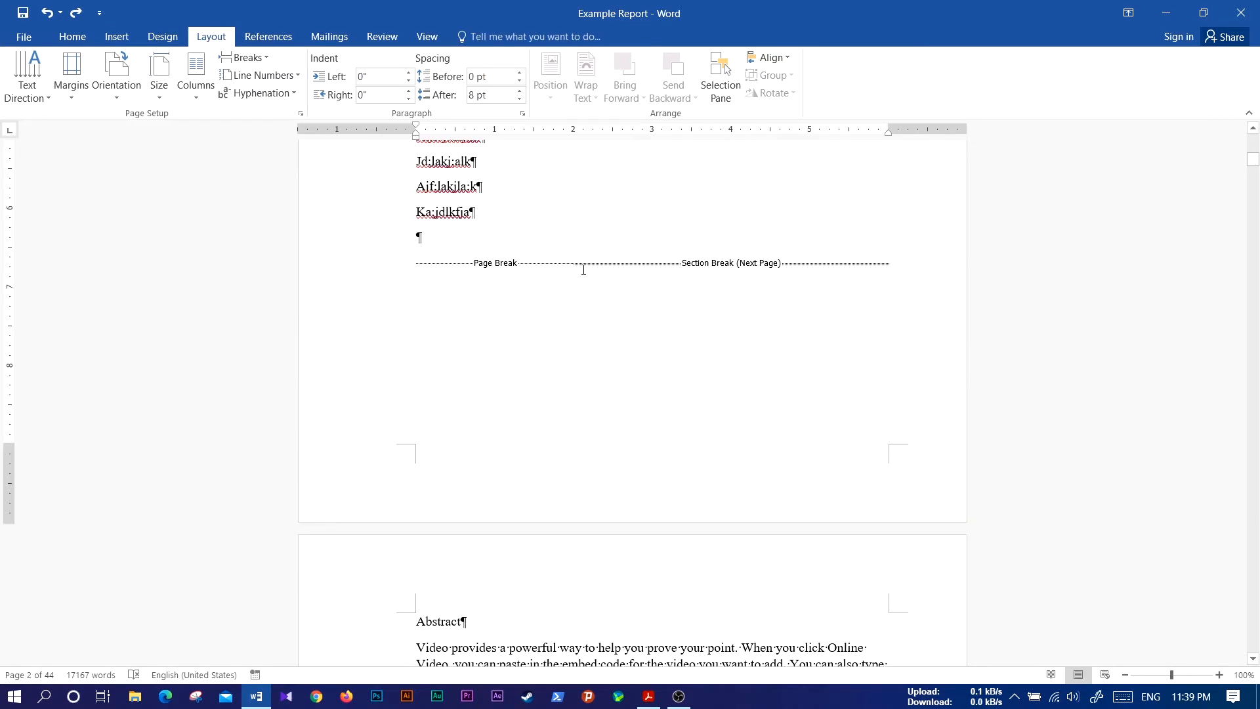
pyautogui.scroll(-2, 576, 268)
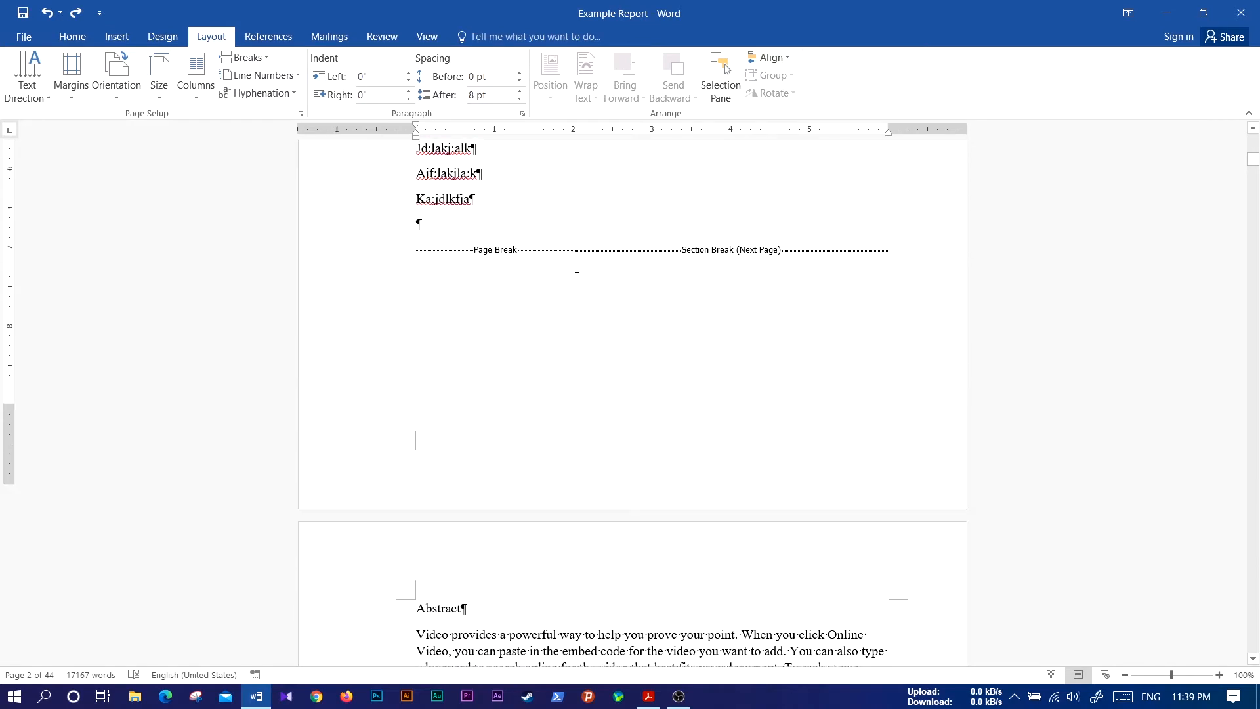
pyautogui.scroll(2, 577, 268)
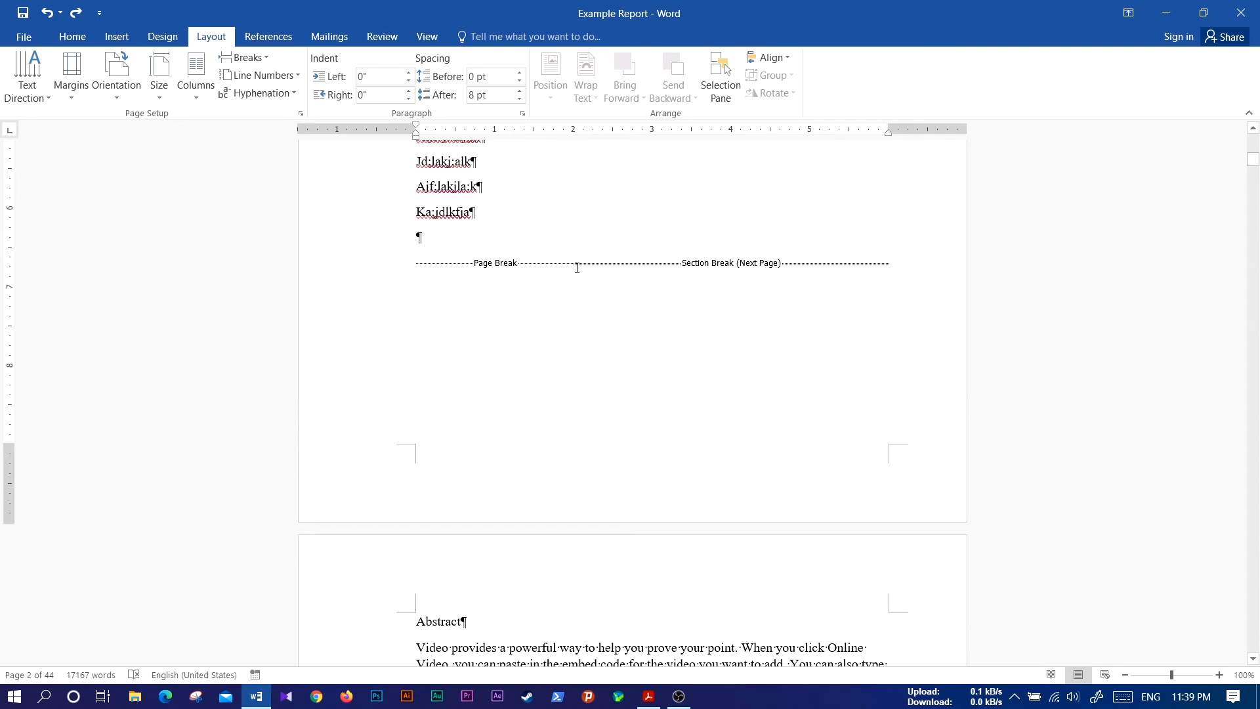
pyautogui.scroll(-10, 640, 401)
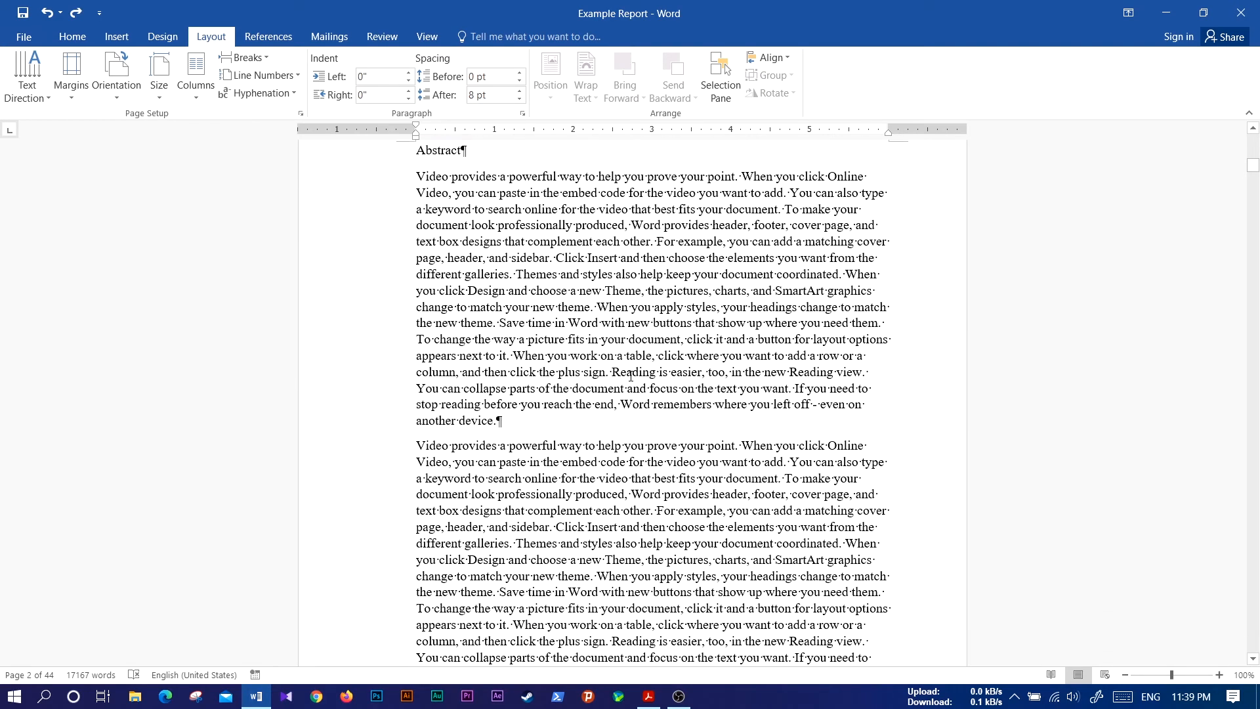
# - Delete the Next Page section break at the end of the Abstract, before the Contents, and check the Abstract pages
pyautogui.scroll(-1, 630, 376)
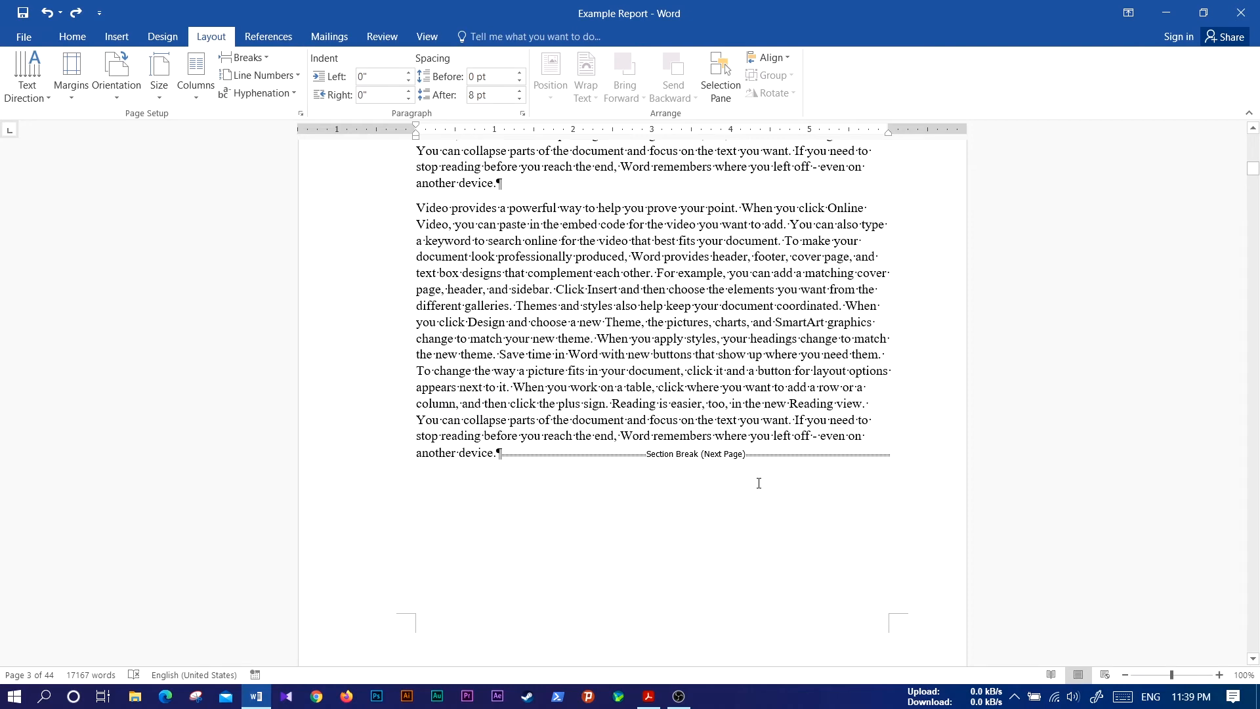
pyautogui.scroll(-2, 652, 558)
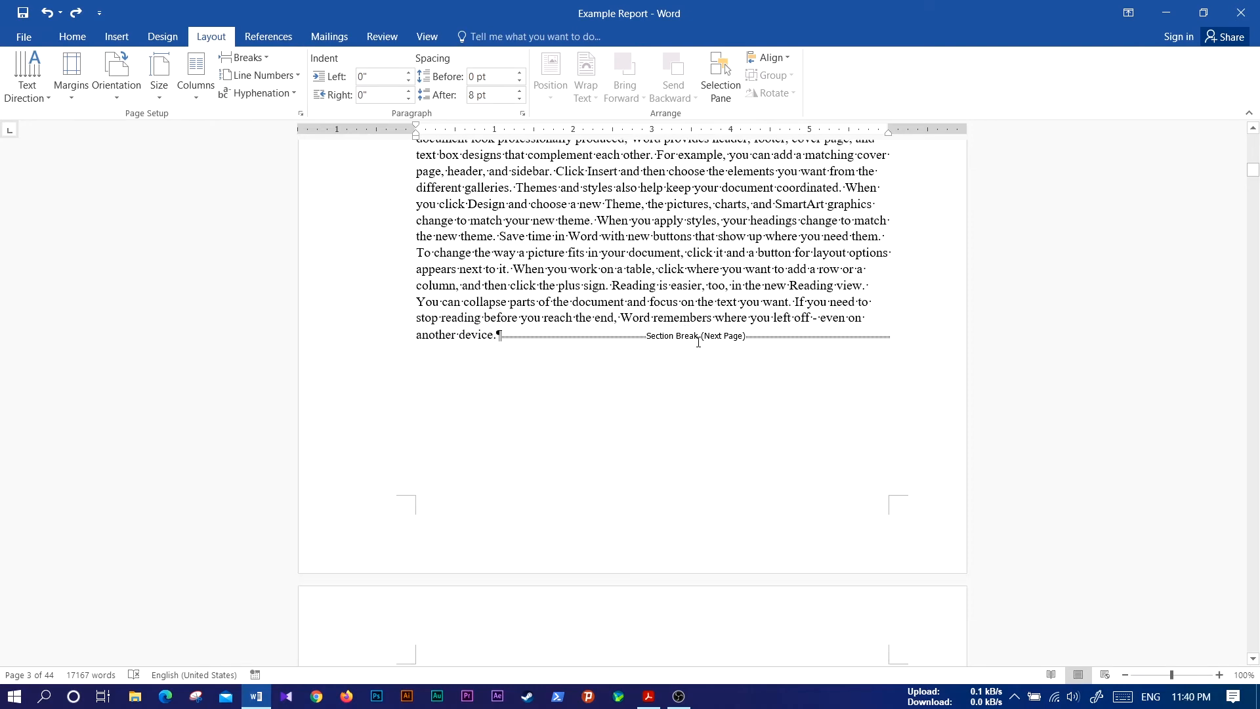
pyautogui.click(500, 335)
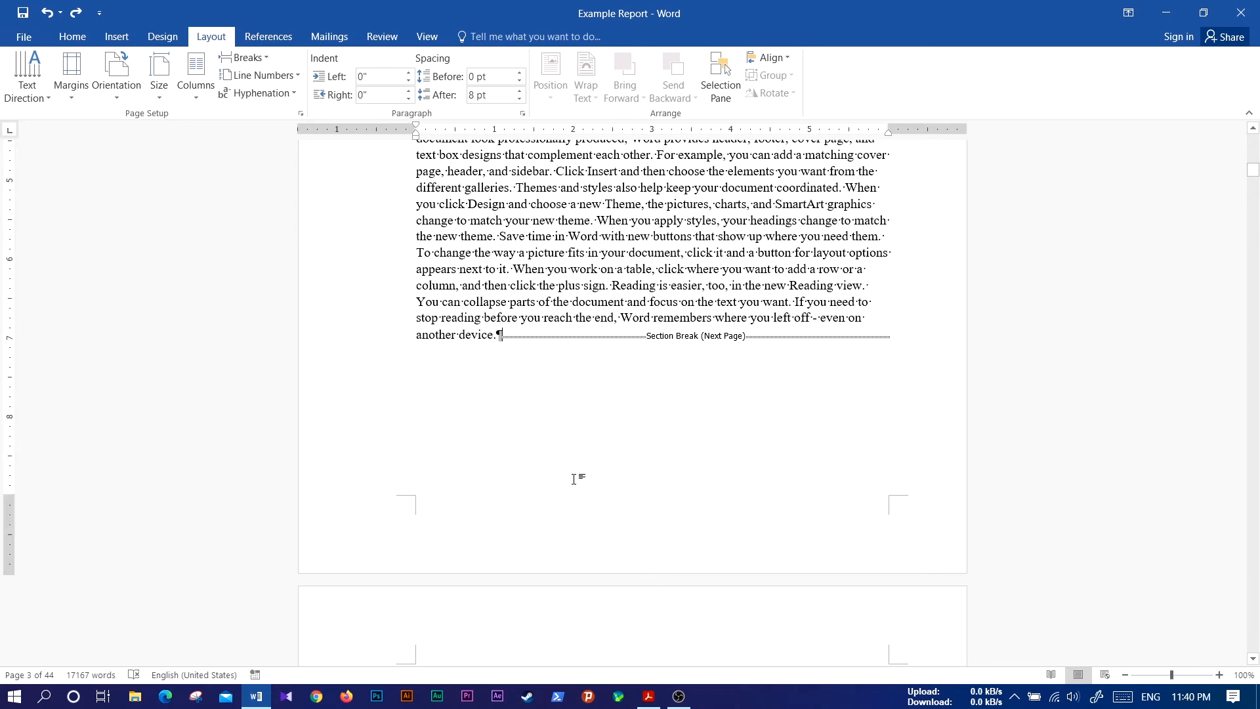
pyautogui.press('Delete')
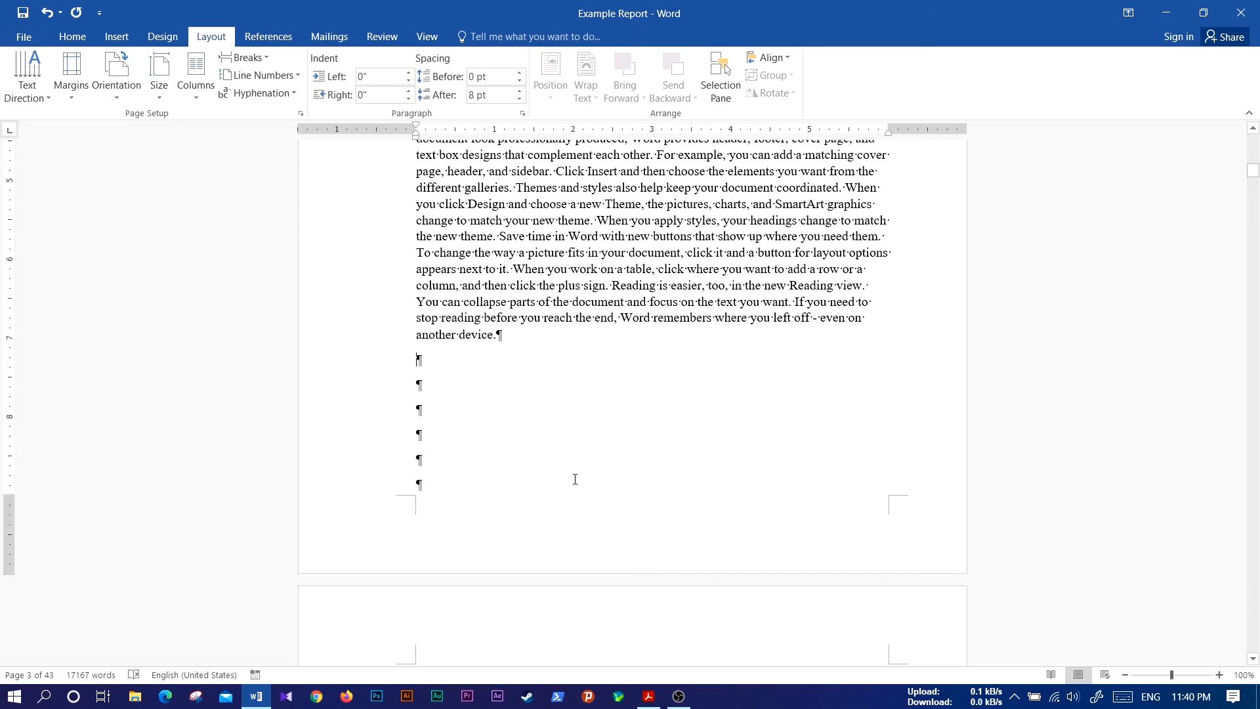
pyautogui.scroll(-3, 590, 482)
pyautogui.scroll(3, 592, 467)
pyautogui.scroll(15, 593, 466)
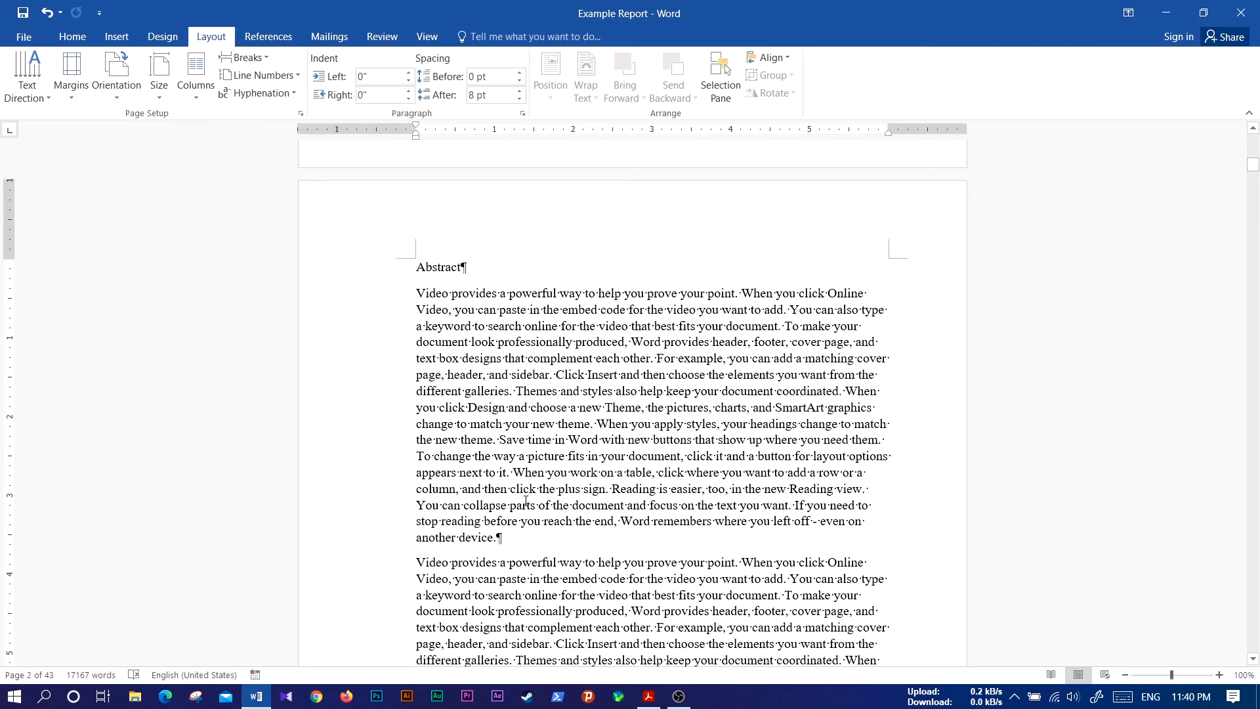
pyautogui.scroll(-4, 569, 477)
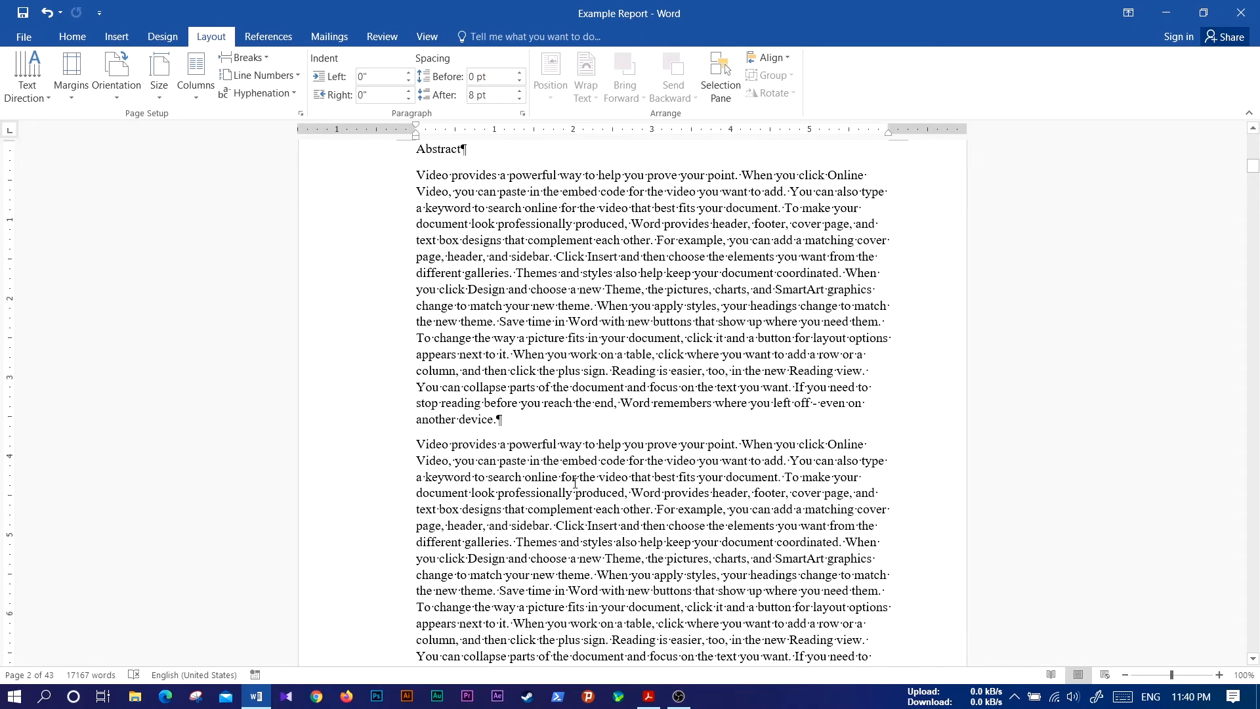
pyautogui.scroll(4, 551, 462)
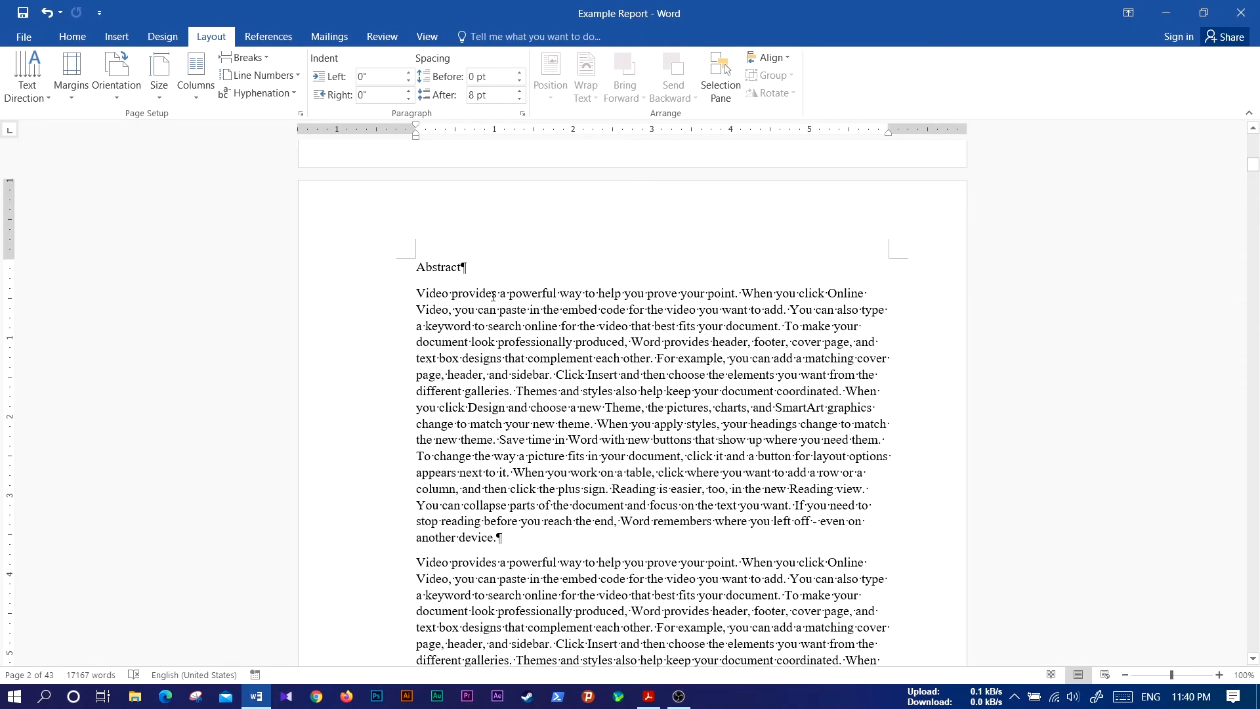
# - Delete the Next Page section break that follows the page break between the Acknowledgements and the Abstract
pyautogui.click(492, 293)
pyautogui.scroll(2, 611, 550)
pyautogui.scroll(5, 611, 550)
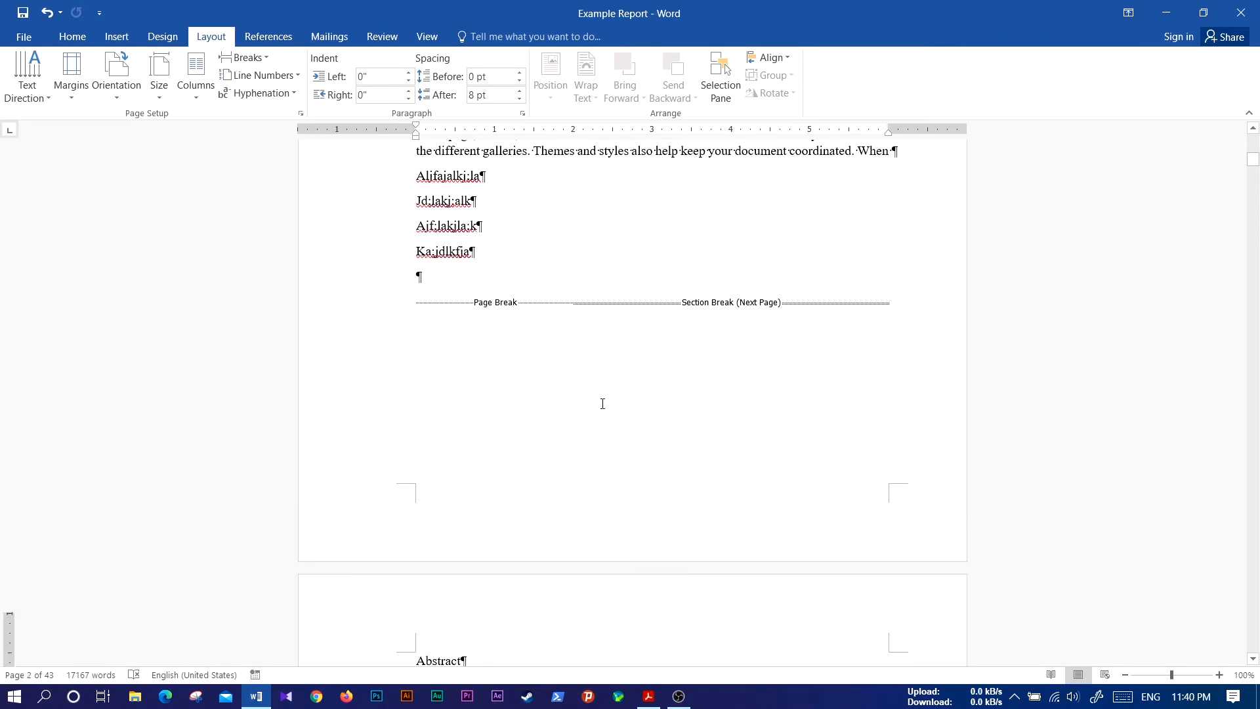
pyautogui.scroll(3, 597, 420)
pyautogui.click(582, 459)
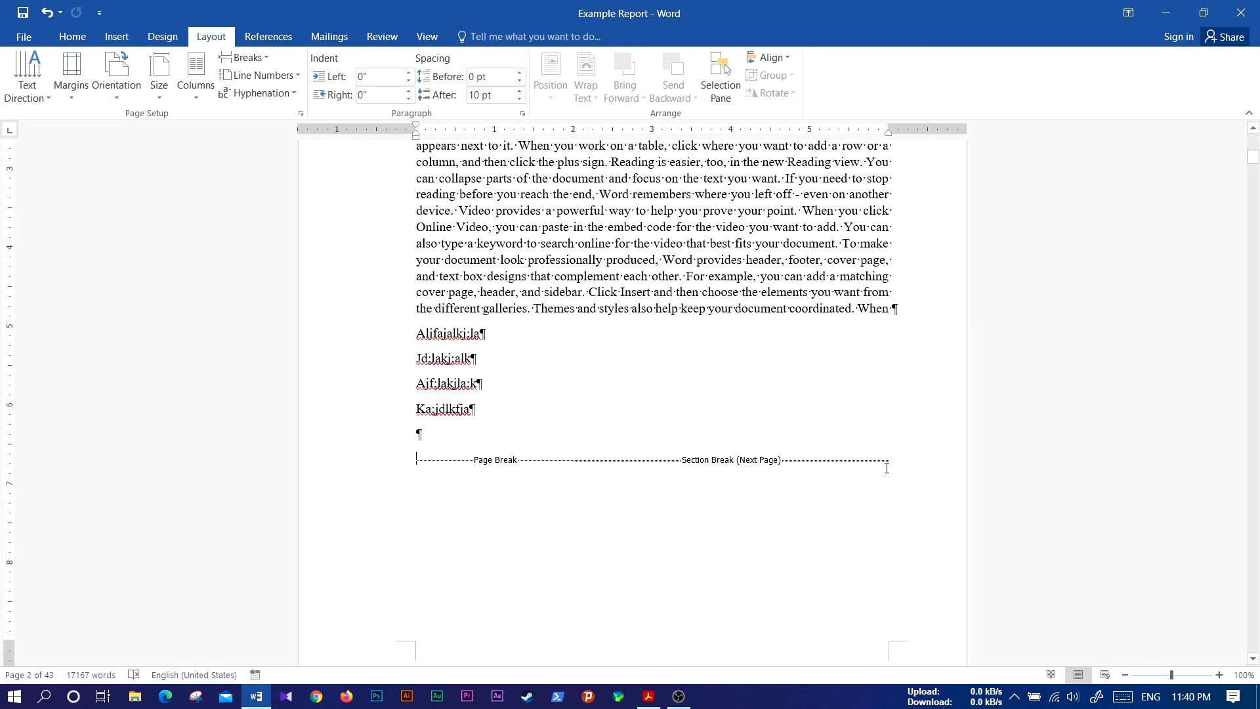
pyautogui.press('Delete')
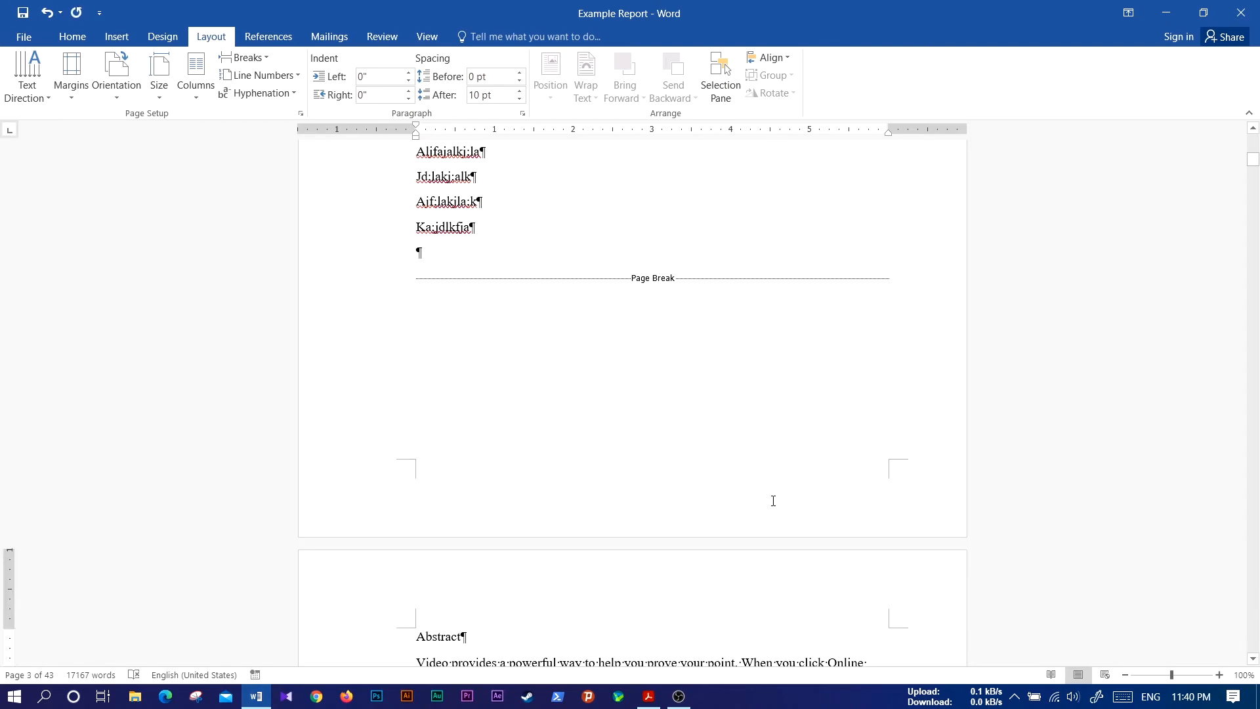
pyautogui.press('Delete')
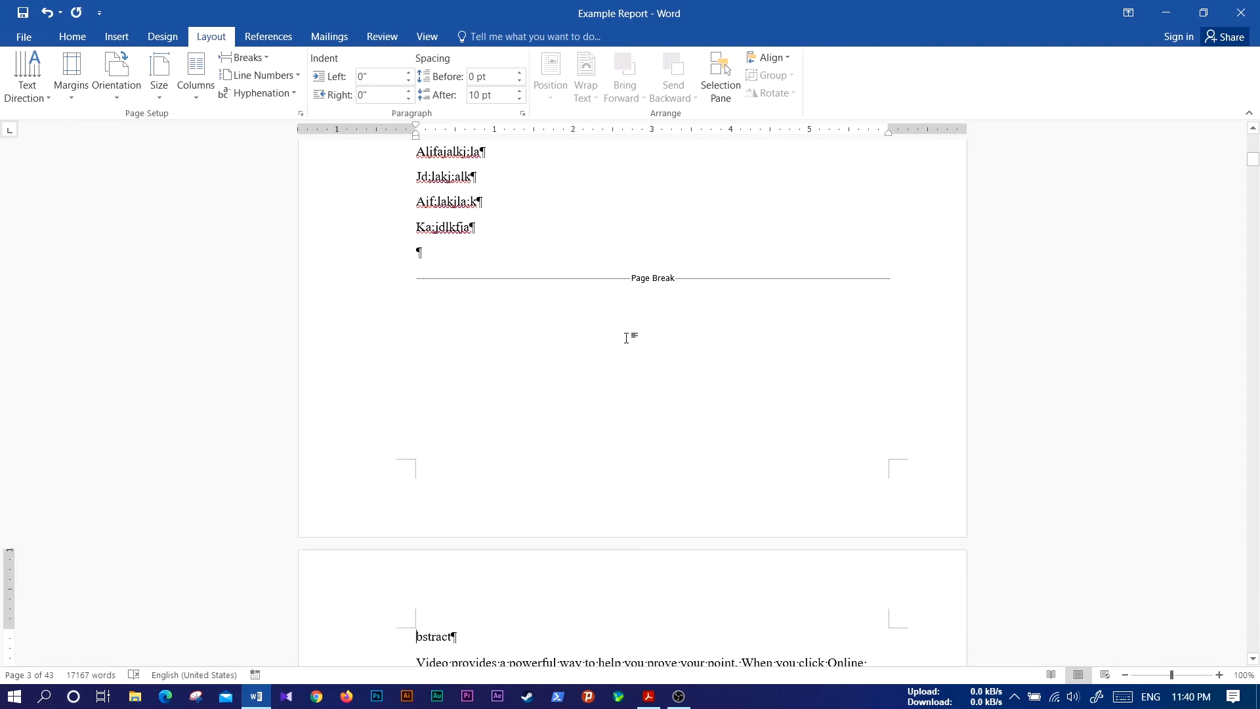
pyautogui.hotkey('ctrl', 'z')
# - Examine the pages from the title page and Acknowledgements to the Abstract, checking which breaks separate them
pyautogui.click(431, 256)
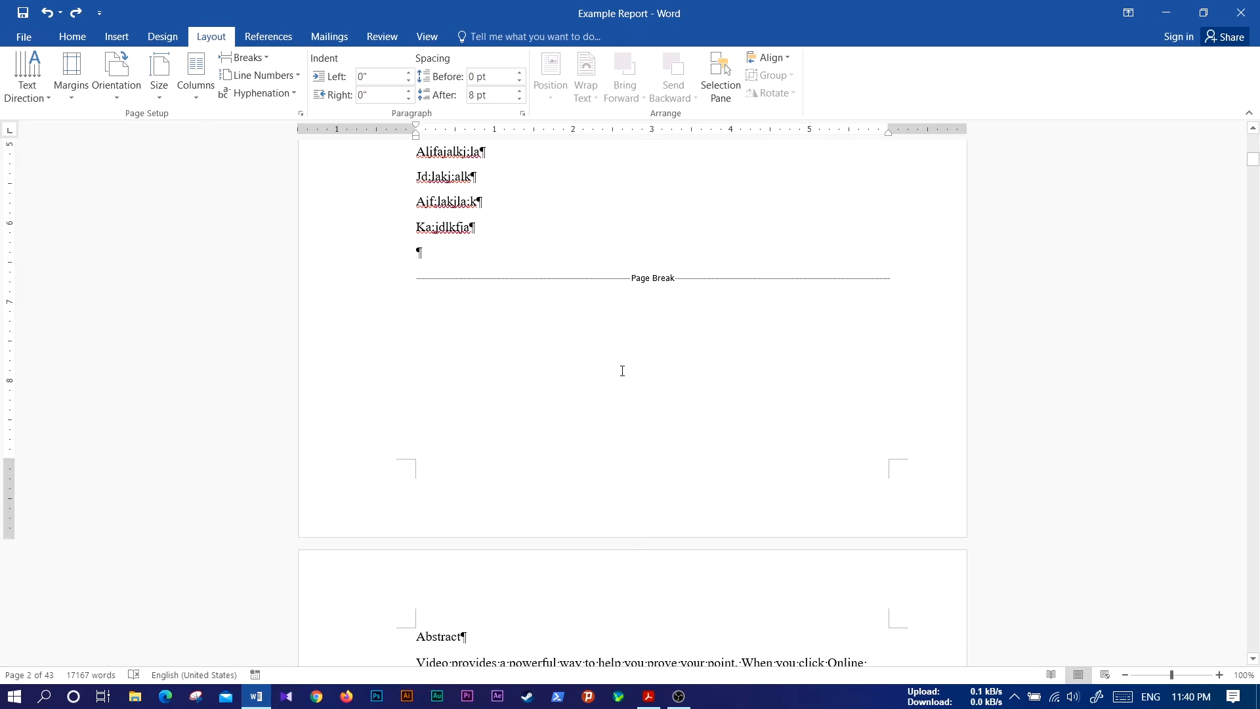
pyautogui.scroll(10, 627, 369)
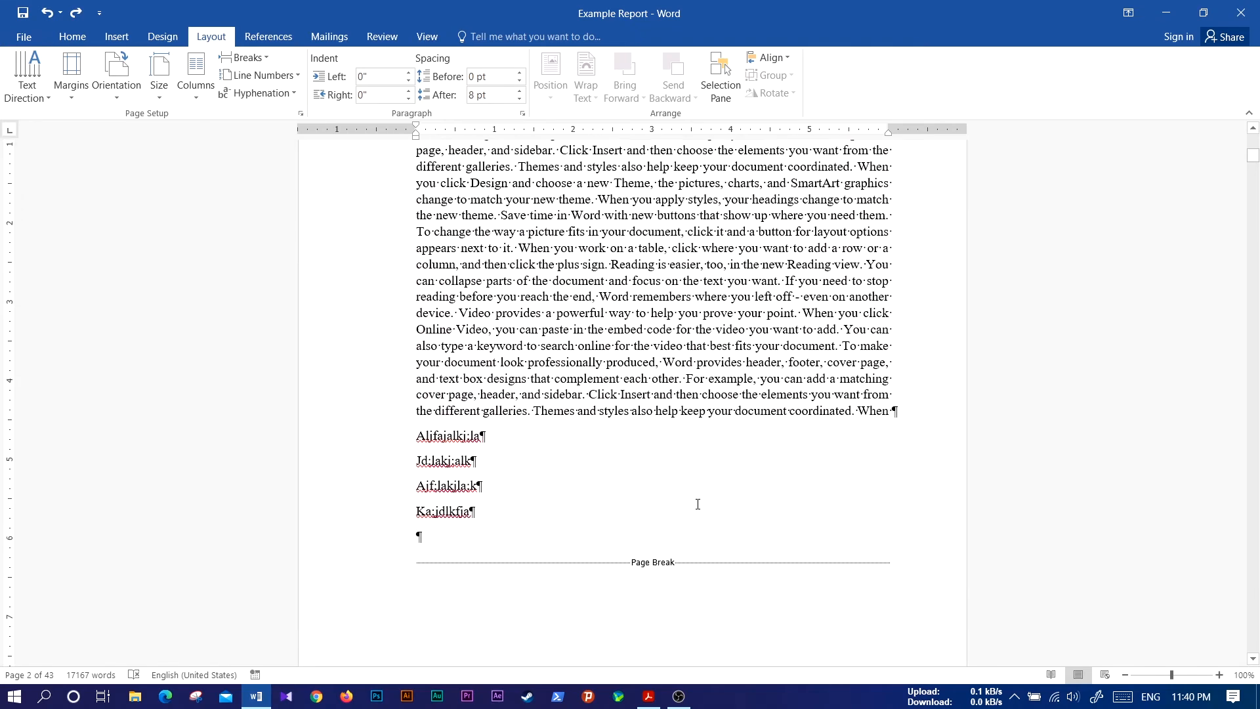
pyautogui.scroll(3, 450, 468)
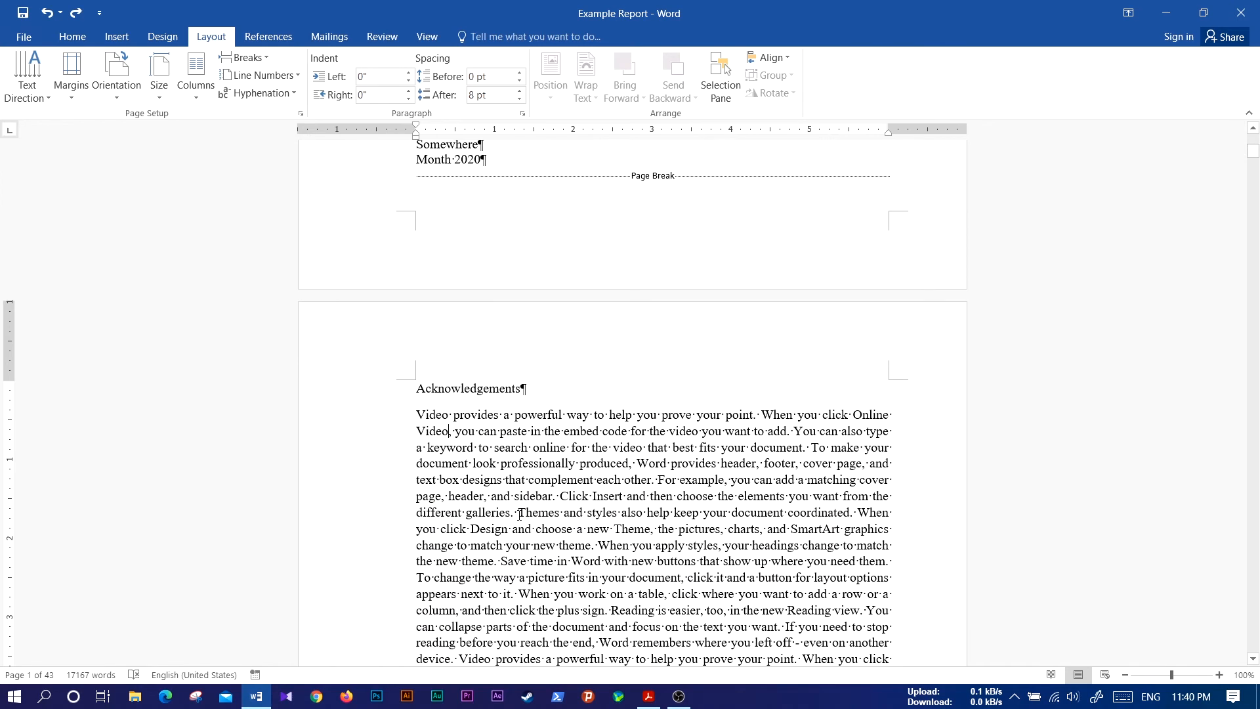
pyautogui.scroll(-3, 519, 515)
pyautogui.scroll(-10, 519, 515)
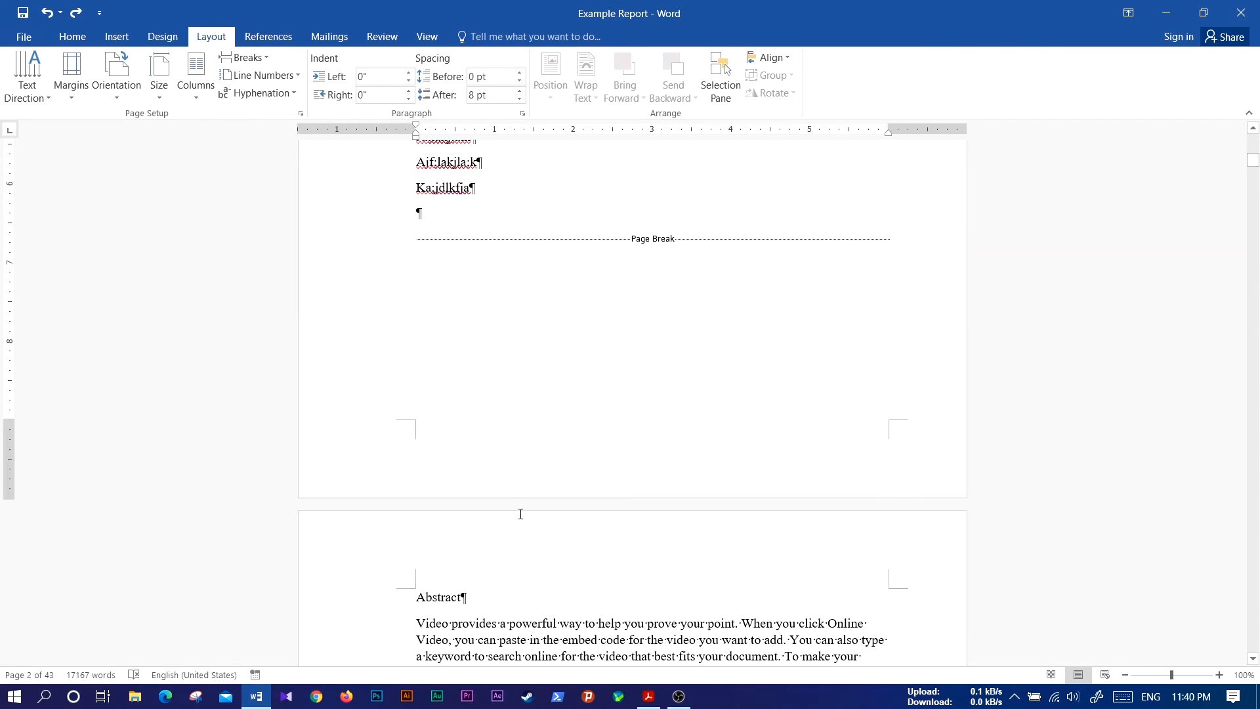
pyautogui.scroll(-2, 520, 514)
pyautogui.scroll(8, 518, 512)
pyautogui.scroll(-10, 519, 512)
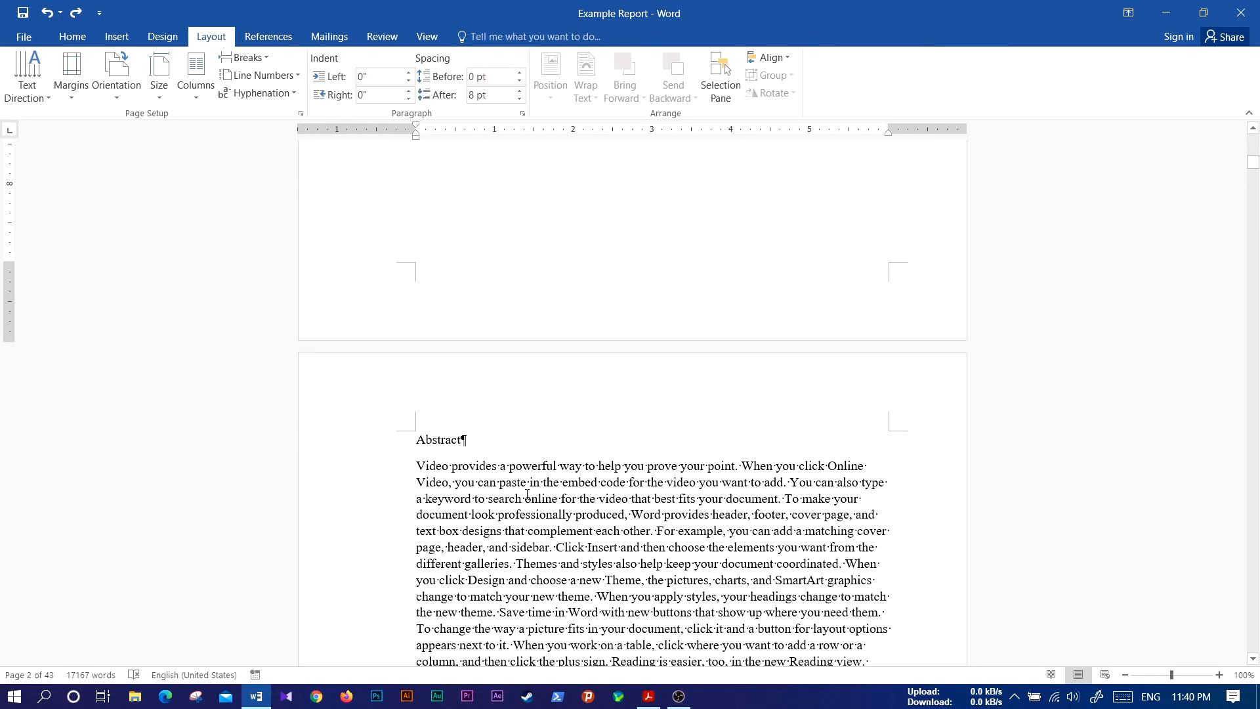
# - Try a two-column layout from within the Abstract, check which pages it affects across the report, and undo it
pyautogui.click(527, 494)
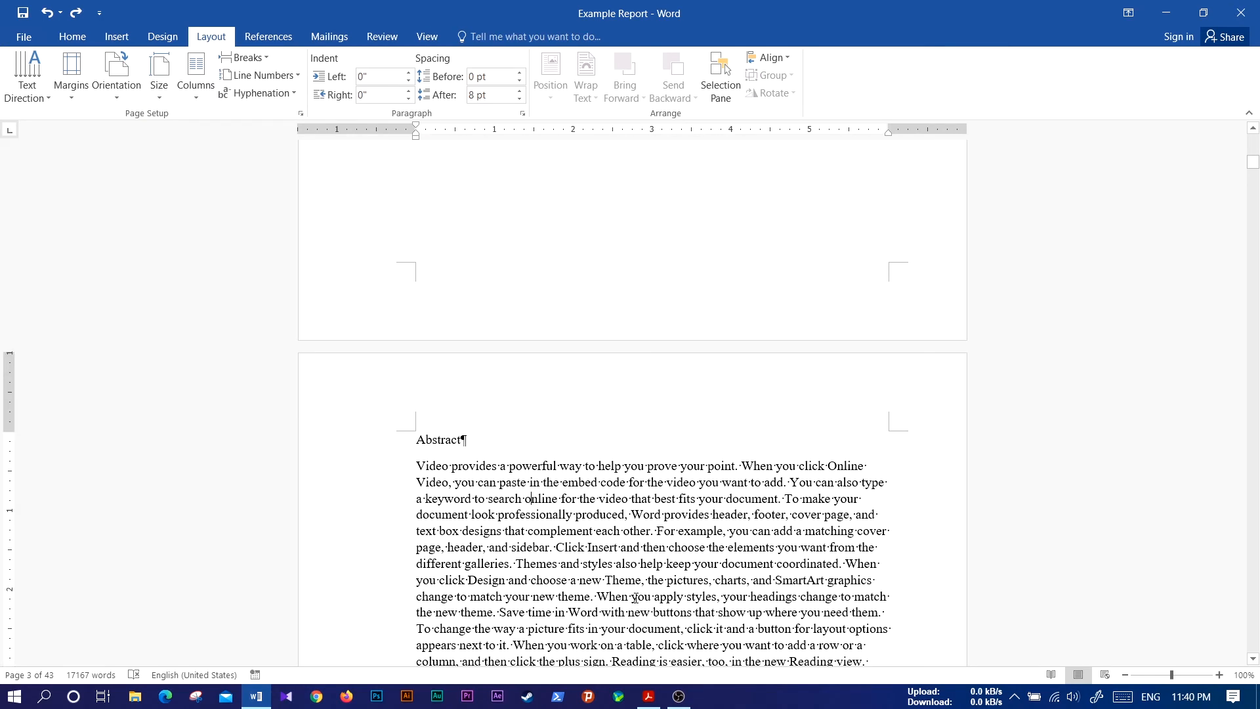
pyautogui.scroll(-3, 600, 478)
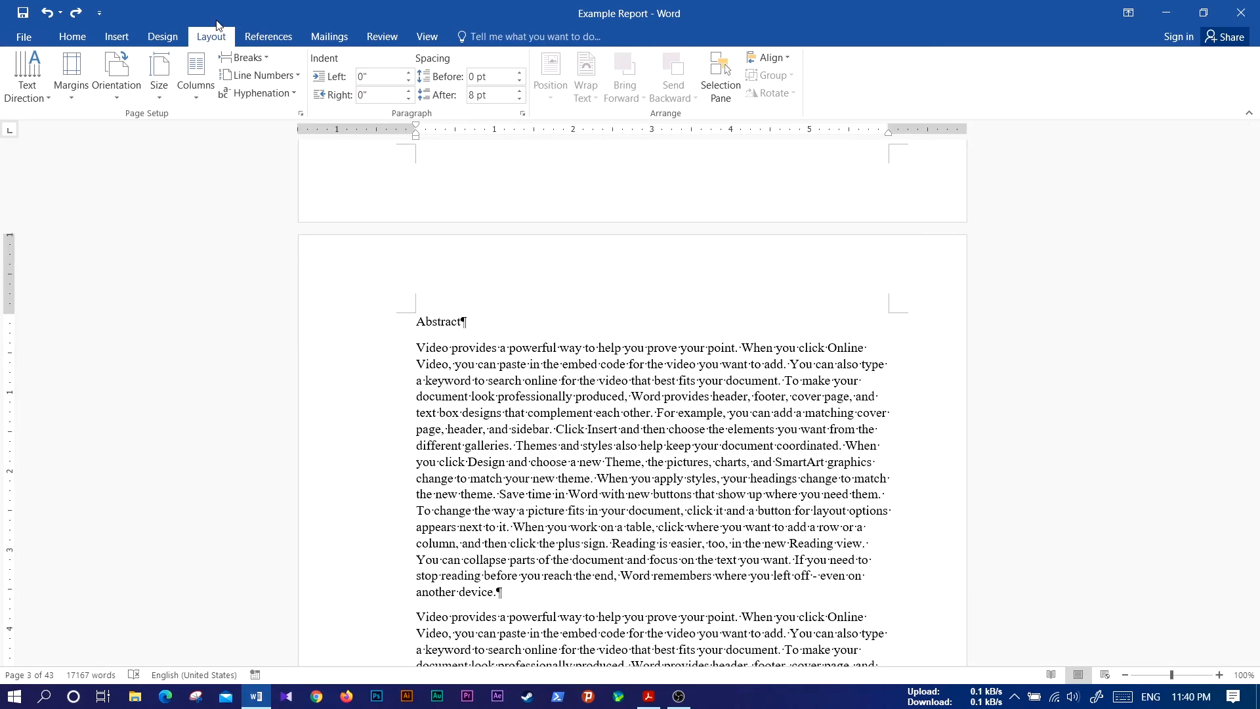
pyautogui.click(199, 96)
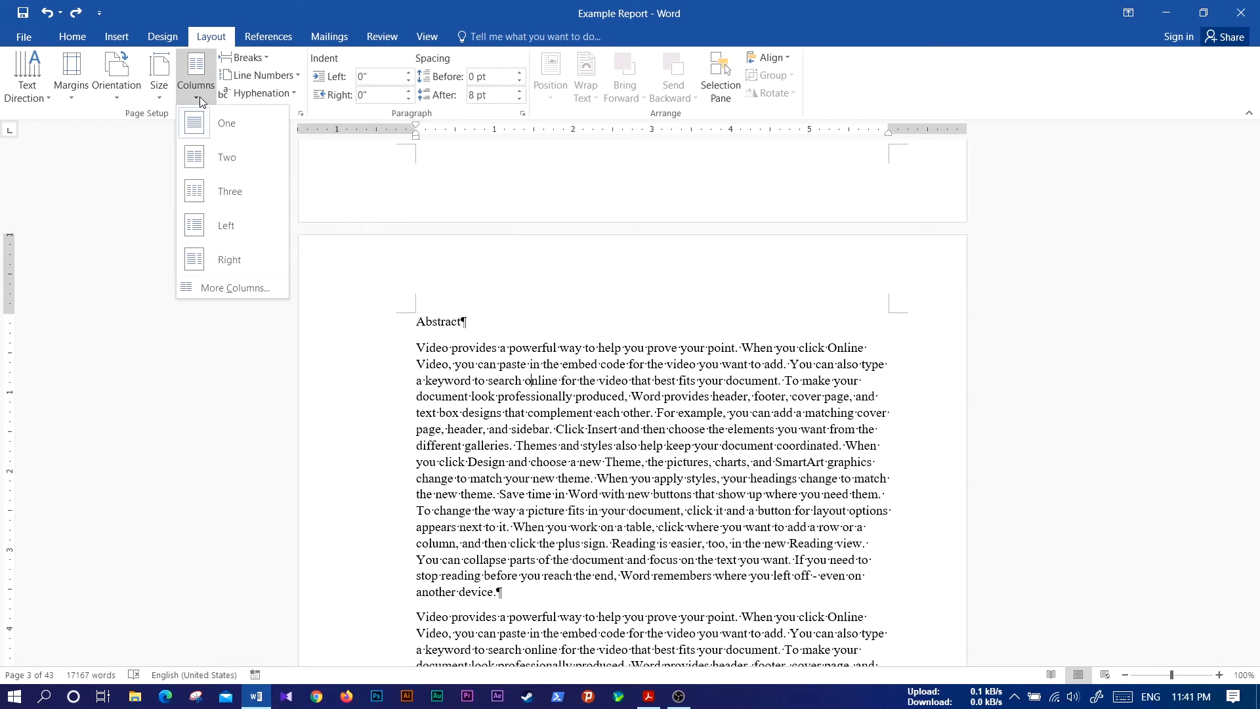
pyautogui.click(218, 164)
pyautogui.scroll(-10, 603, 375)
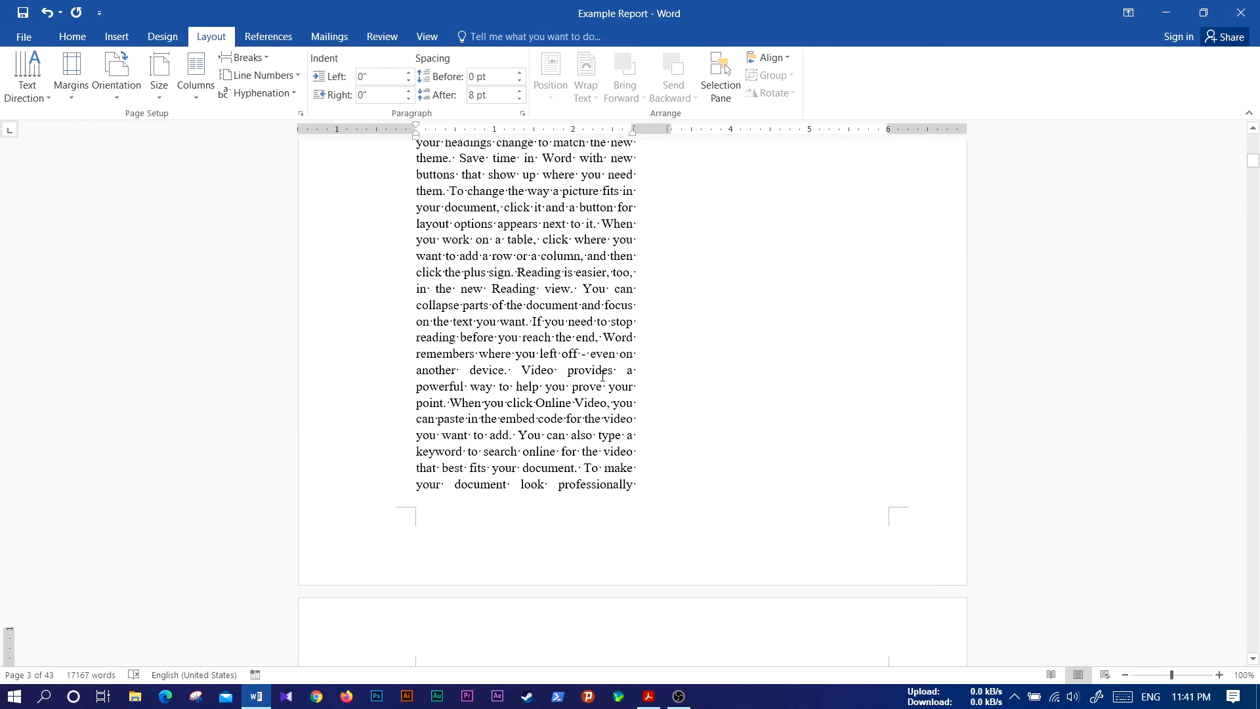
pyautogui.scroll(10, 602, 375)
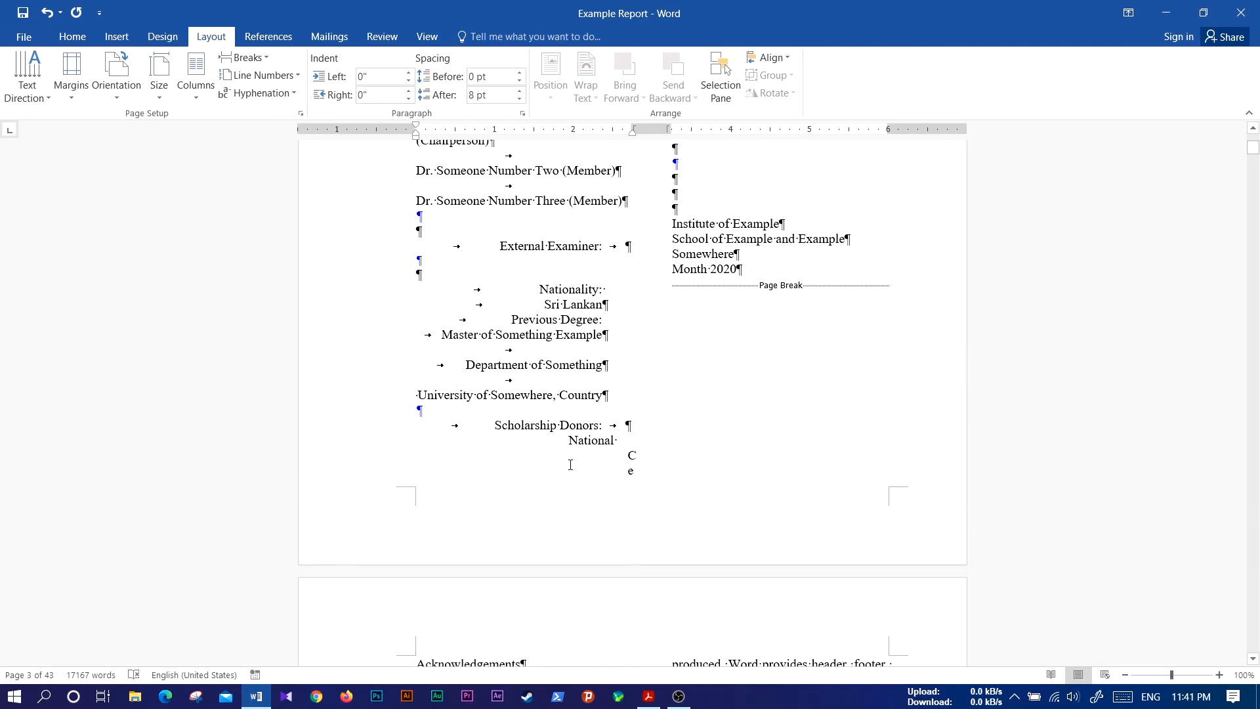
pyautogui.scroll(7, 570, 464)
pyautogui.scroll(-6, 571, 464)
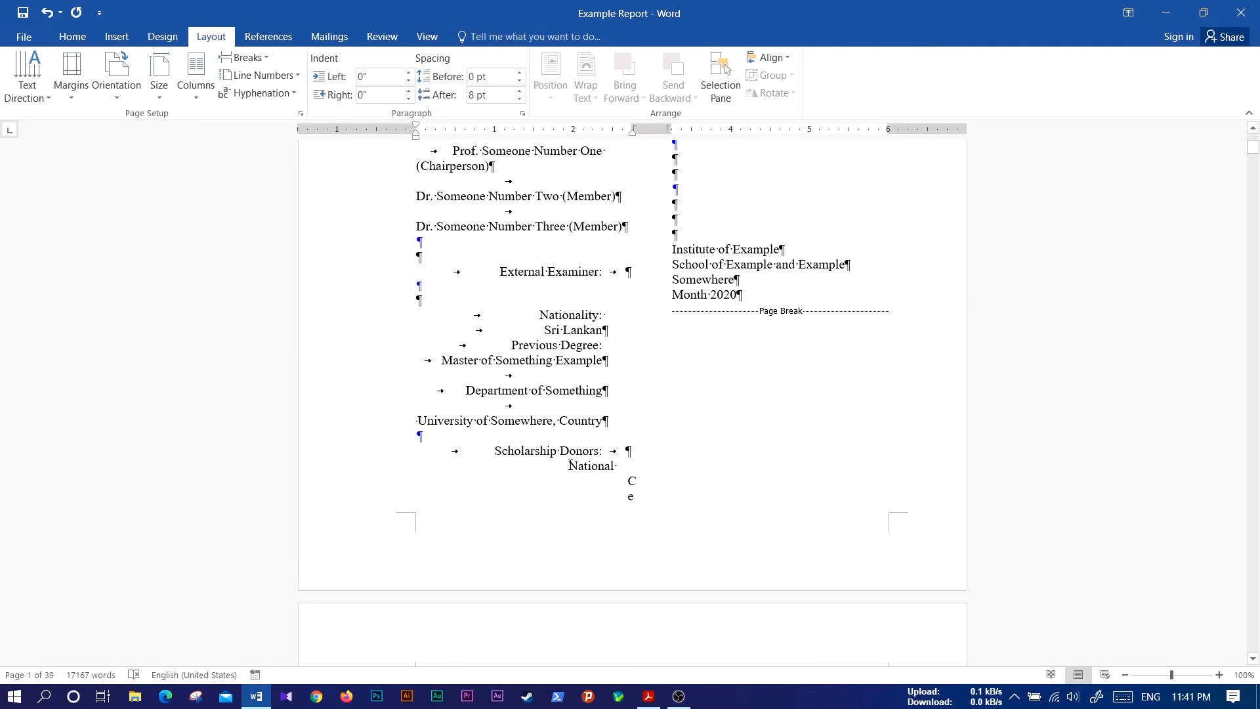
pyautogui.scroll(-10, 570, 464)
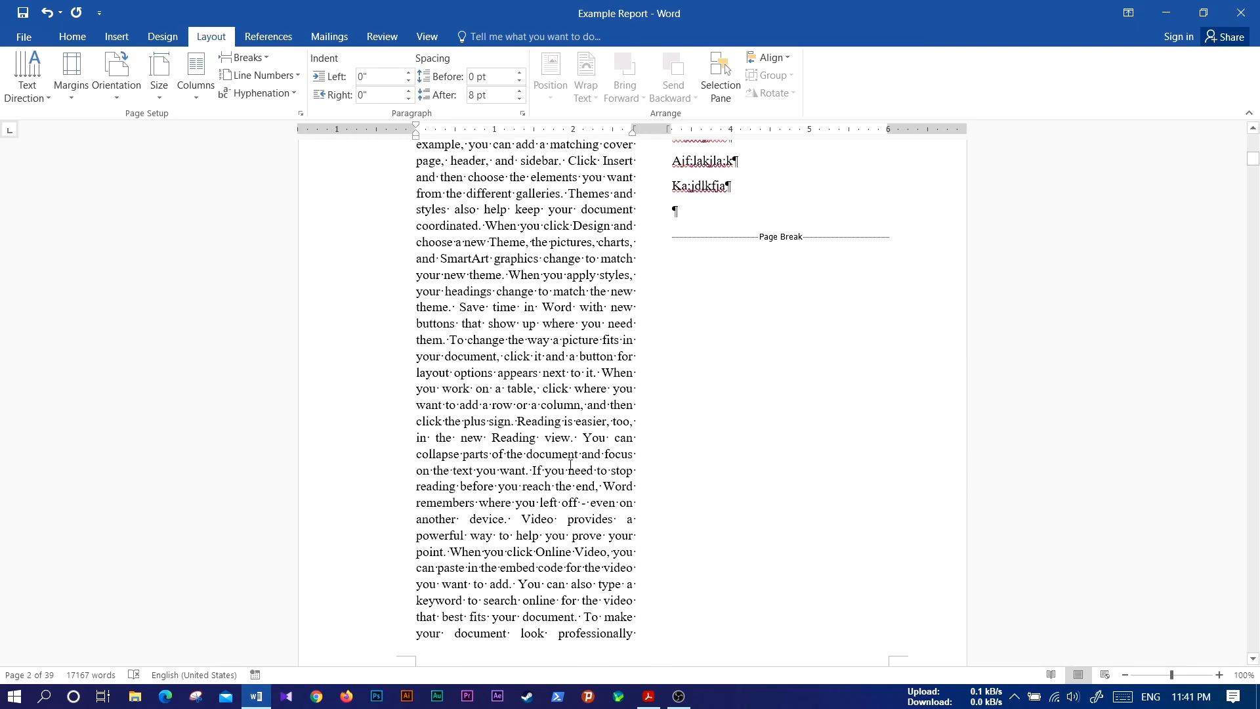
pyautogui.scroll(-12, 570, 464)
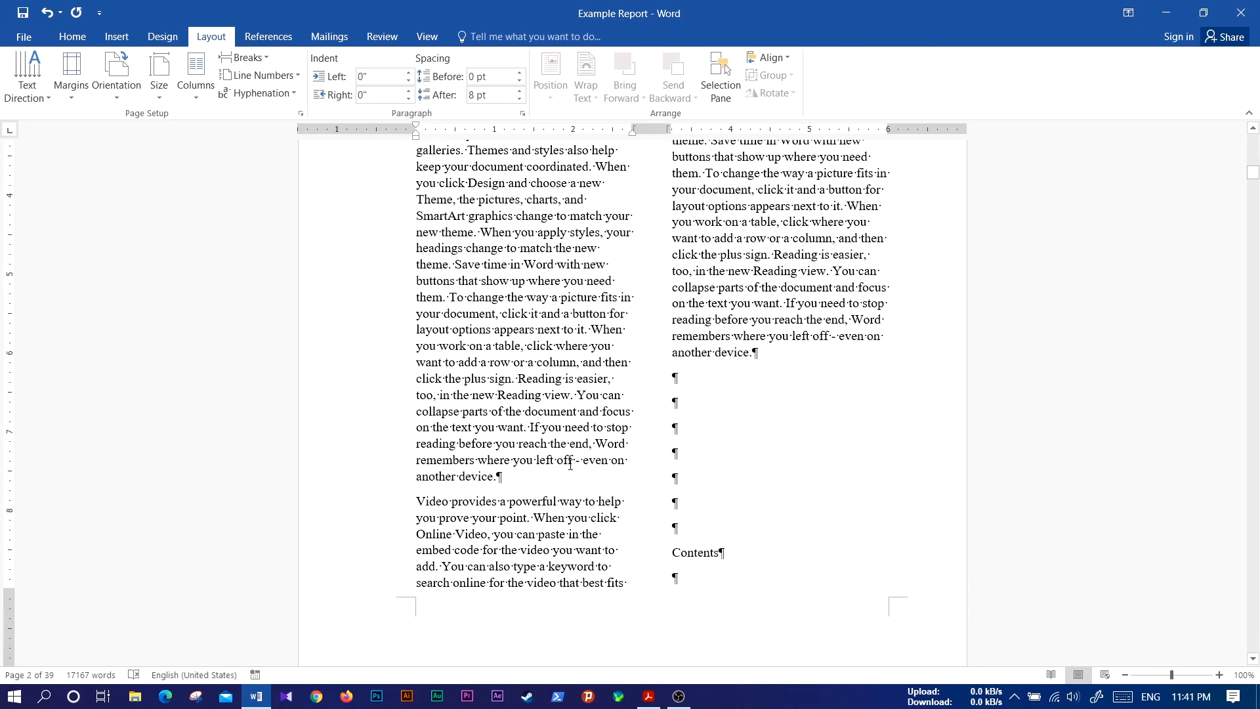
pyautogui.scroll(-12, 570, 465)
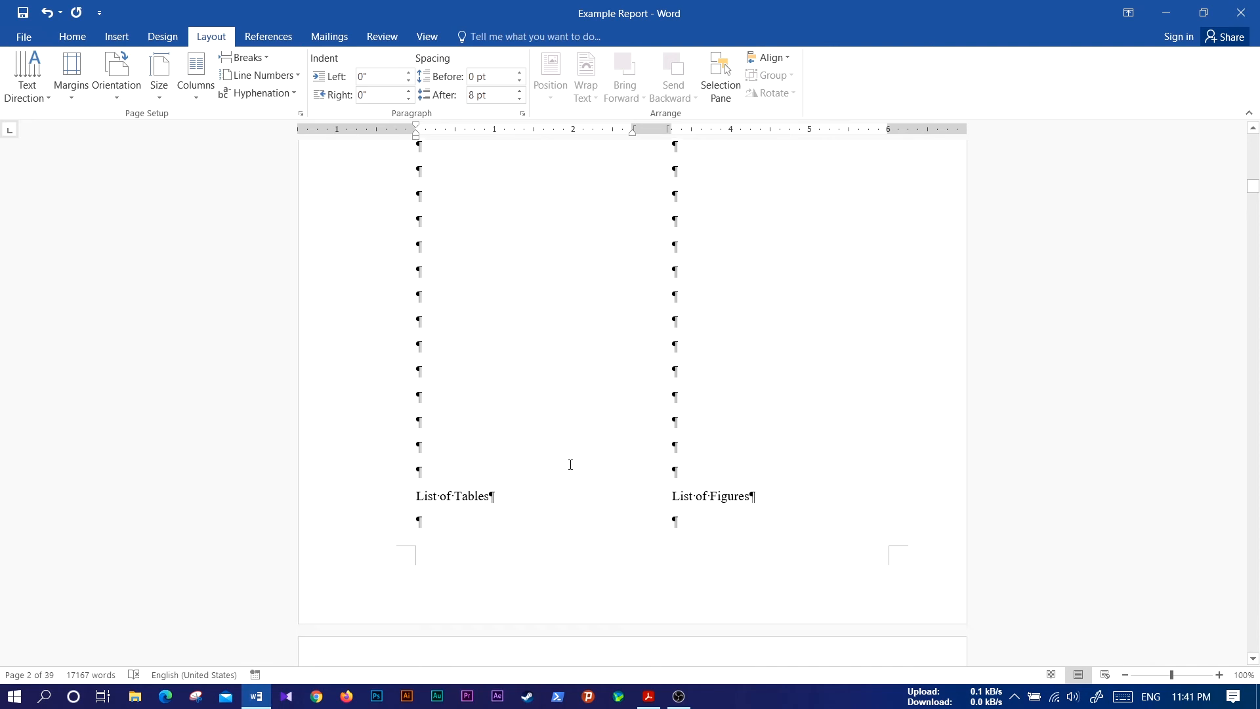
pyautogui.scroll(-5, 570, 464)
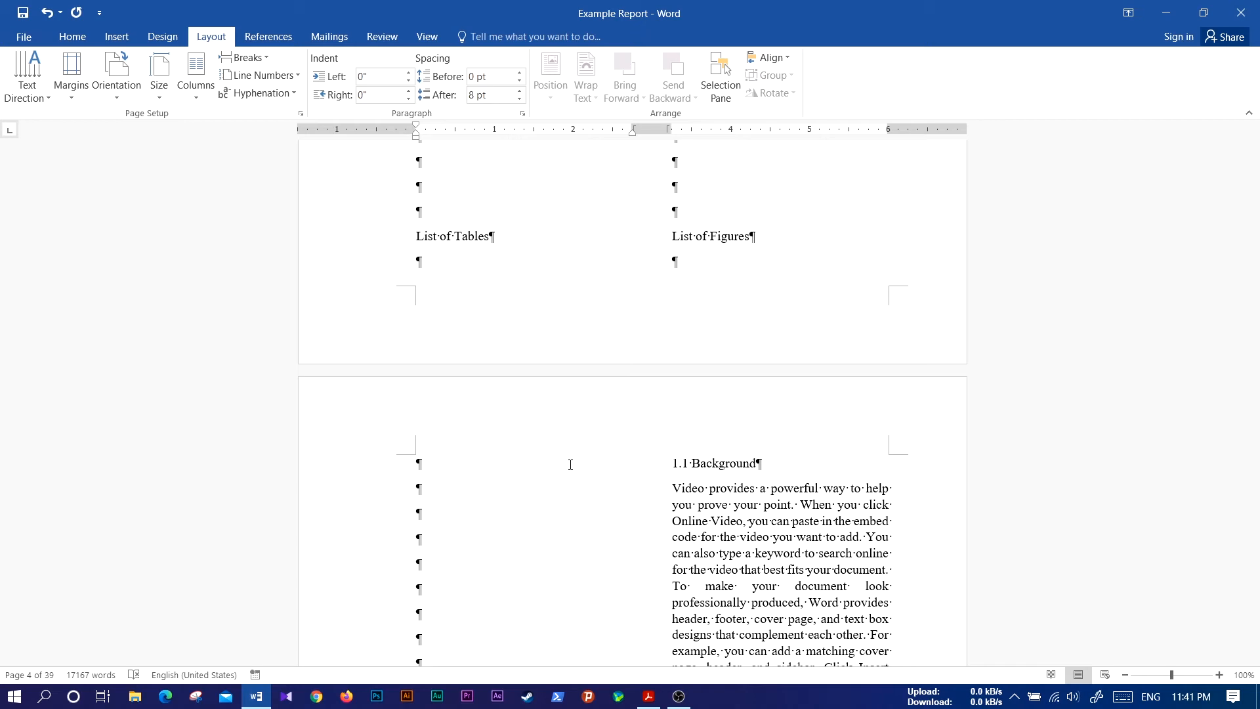
pyautogui.hotkey('ctrl', 'z')
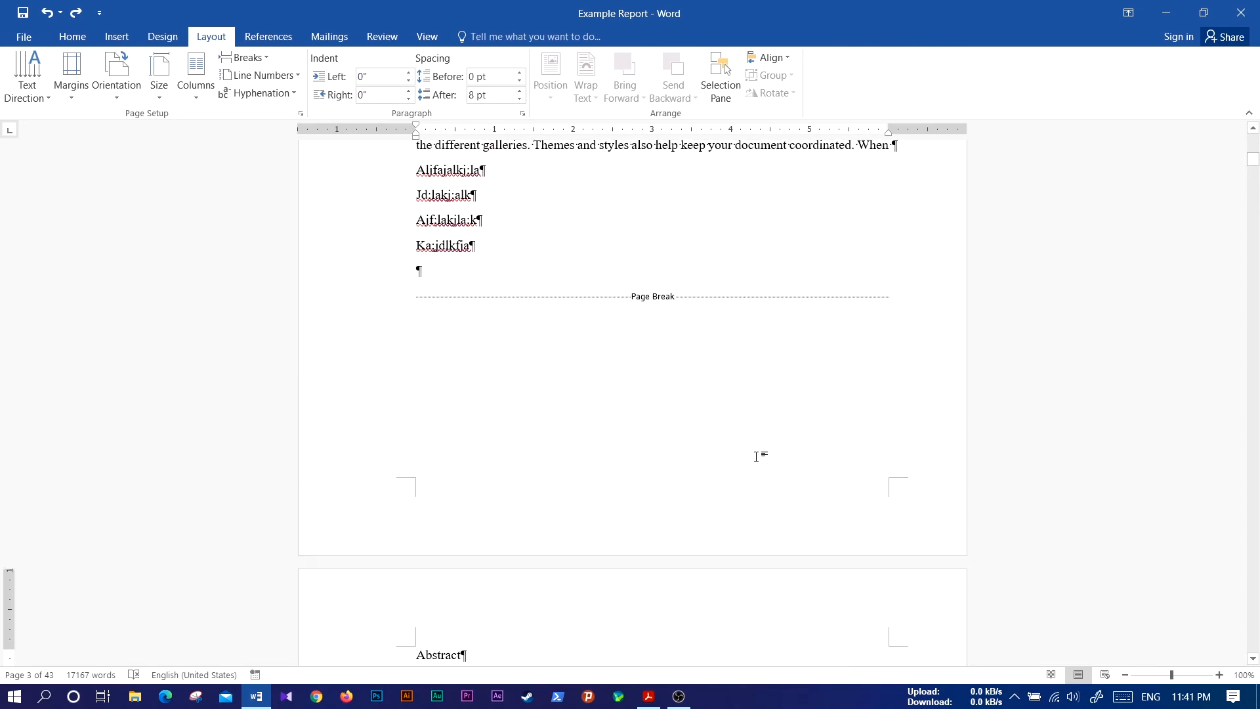
# - Insert a Next Page section break at the end of the Acknowledgements and delete the leftover page break before the Abstract
pyautogui.scroll(-5, 757, 456)
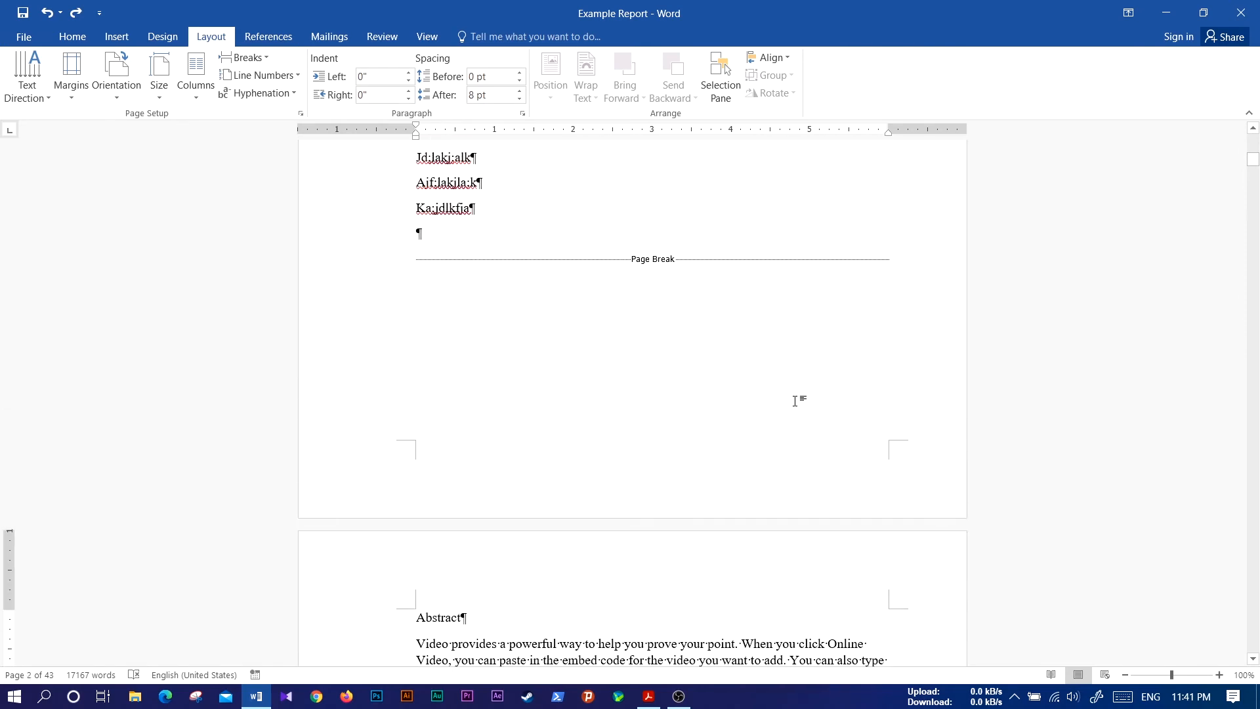
pyautogui.click(882, 269)
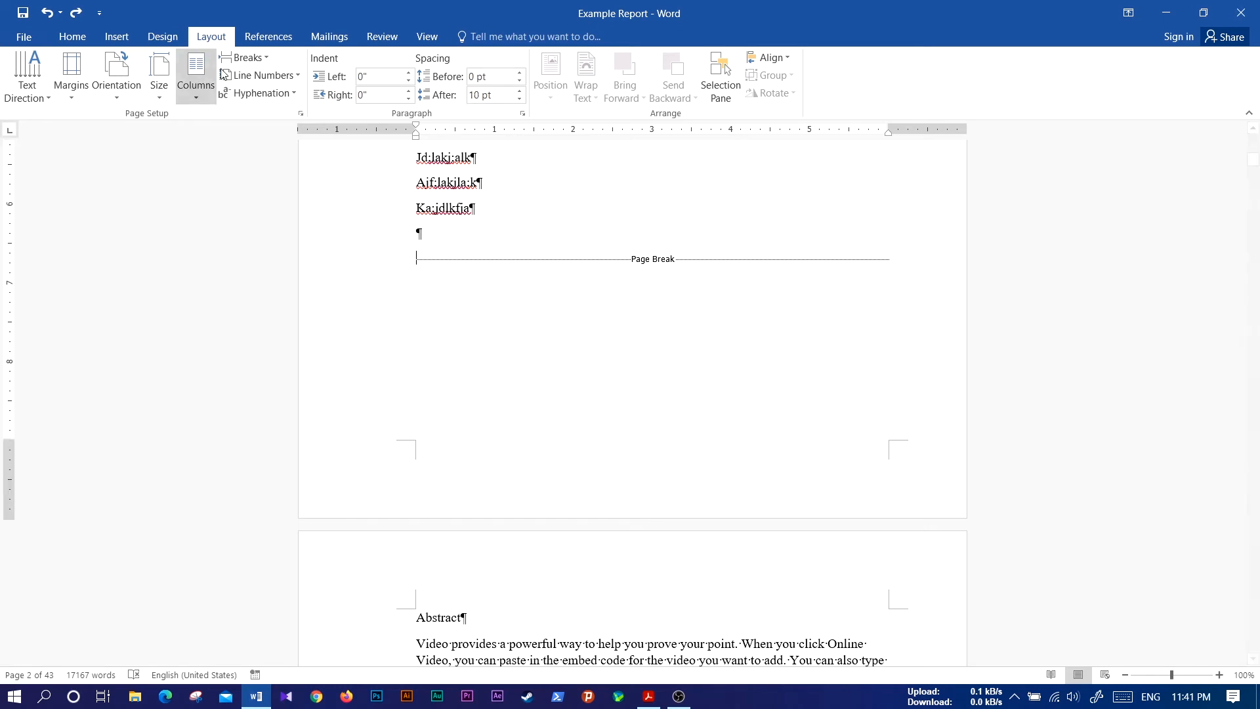
pyautogui.click(243, 59)
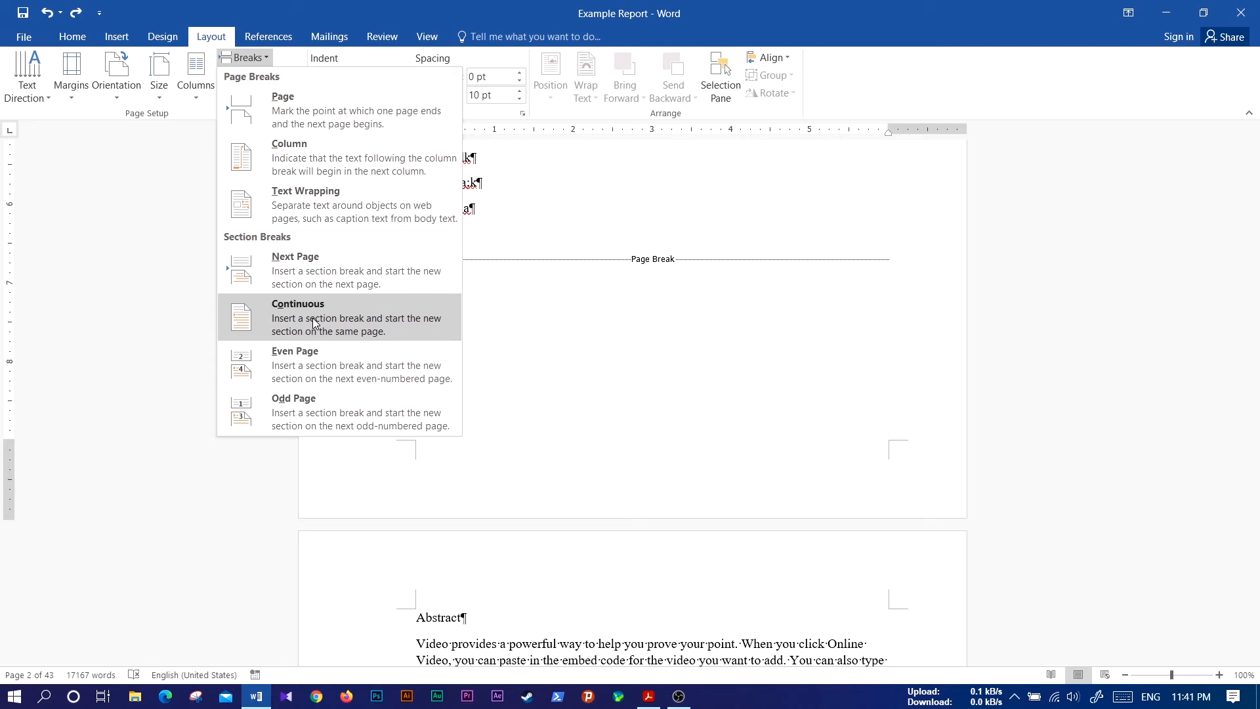
pyautogui.click(316, 270)
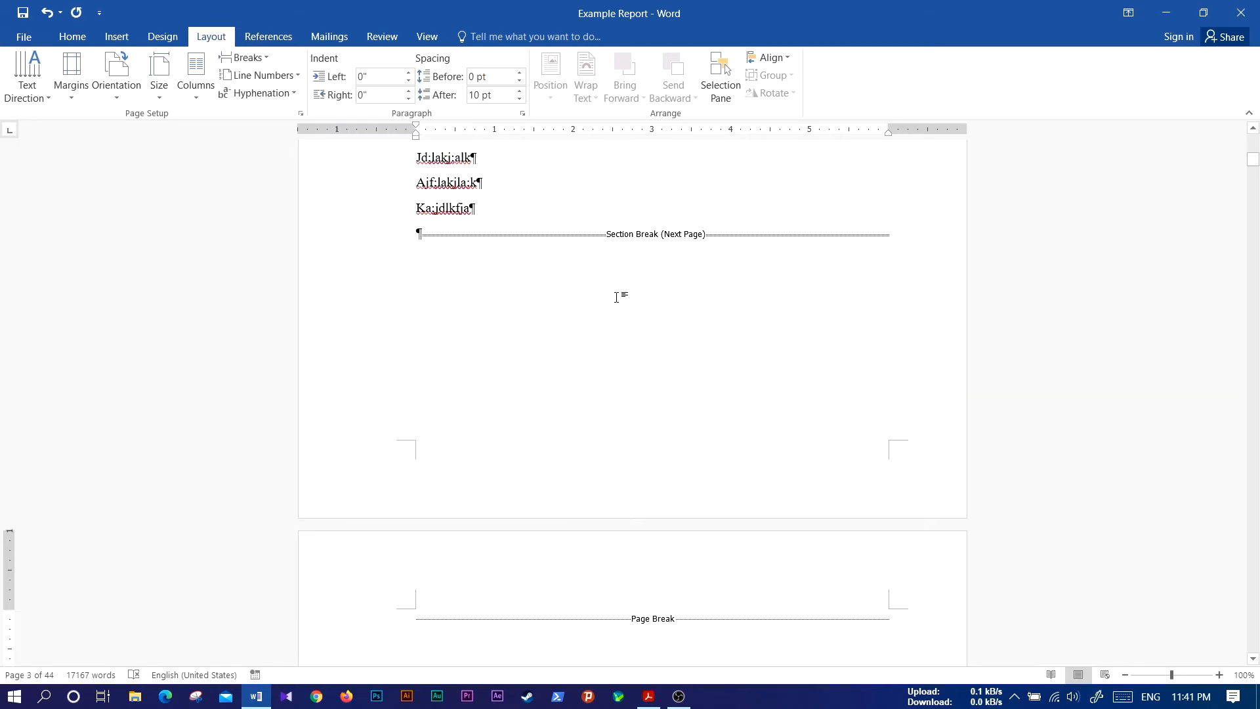
pyautogui.scroll(-5, 634, 512)
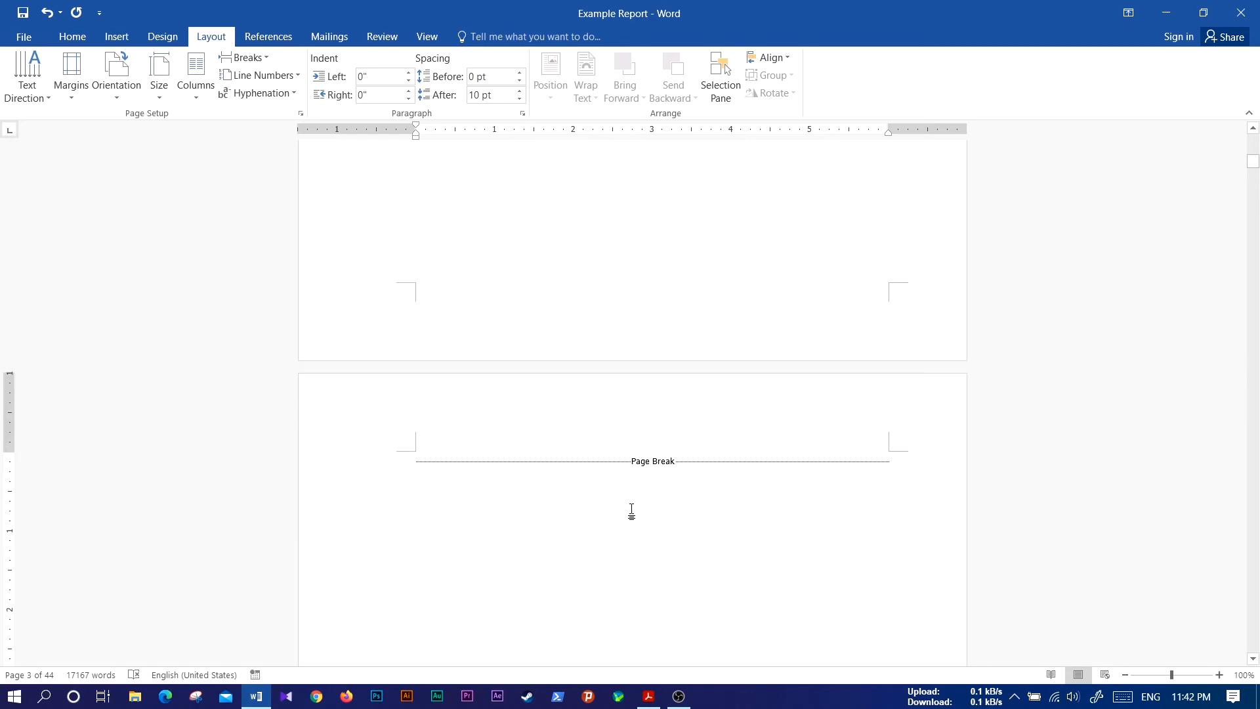
pyautogui.press('Delete')
# - Insert a page break just before the section break ending the Acknowledgements and check the start of the Abstract
pyautogui.scroll(8, 631, 510)
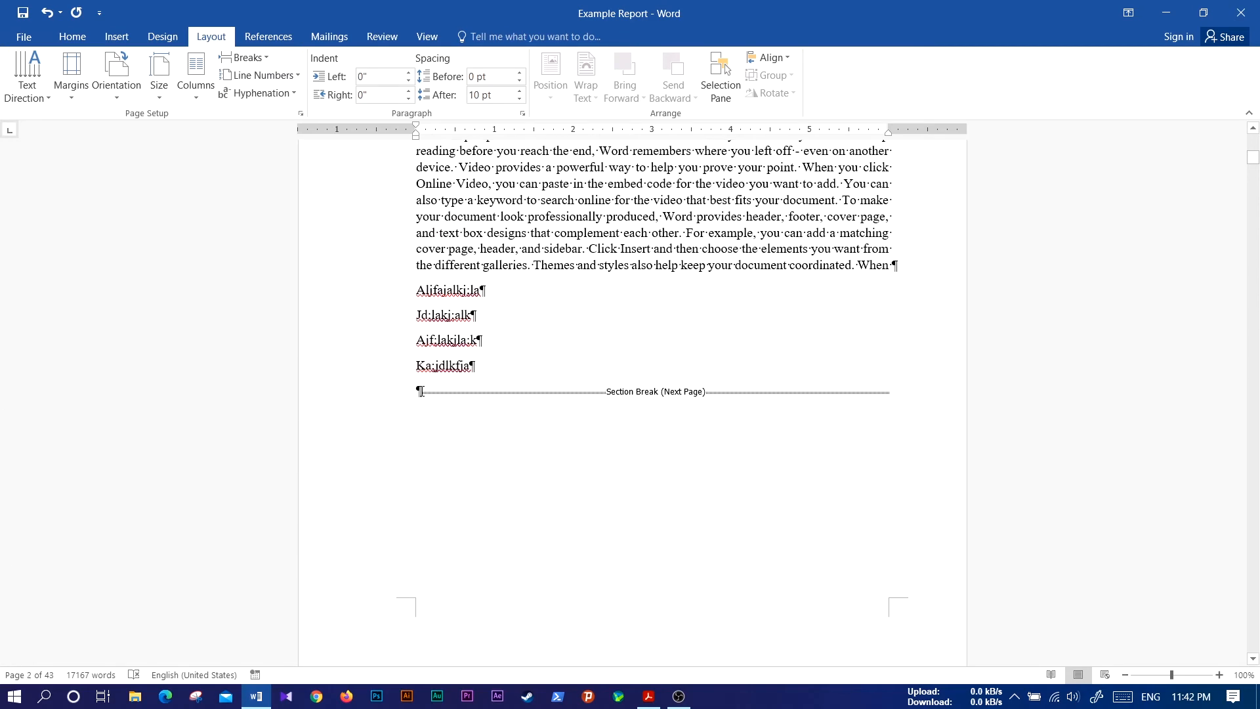
pyautogui.hotkey('ctrl', 'Return')
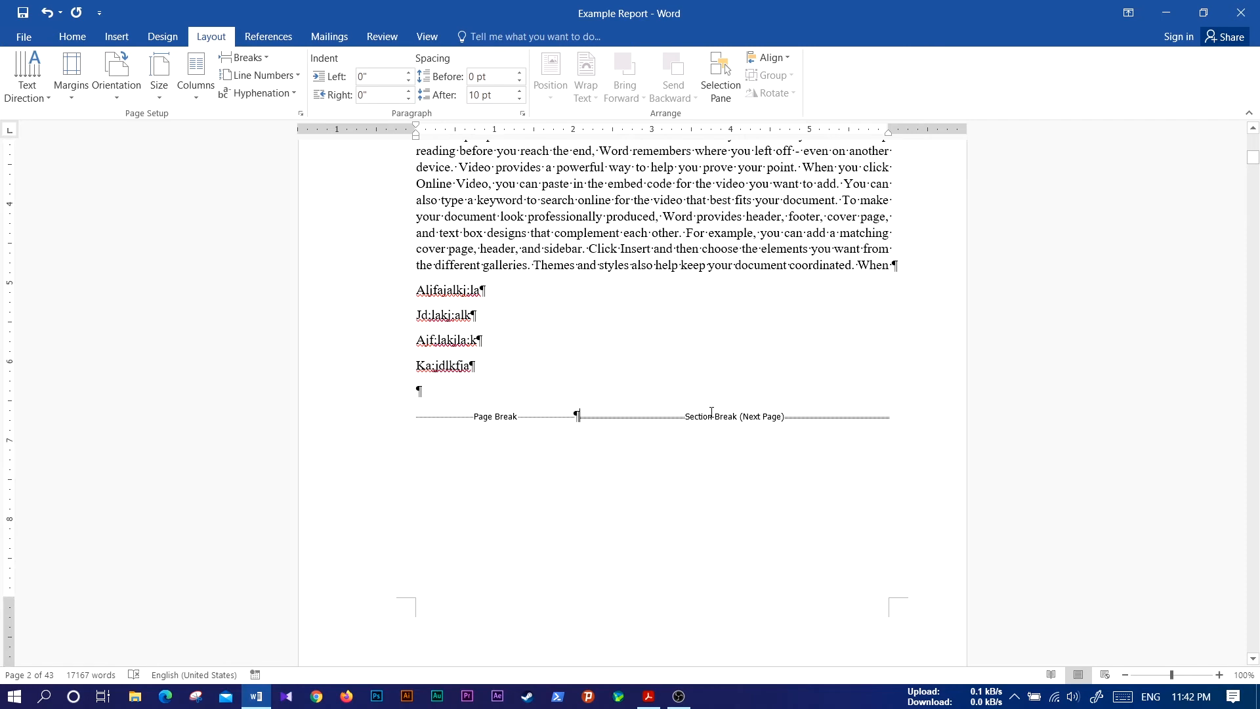
pyautogui.scroll(-12, 731, 505)
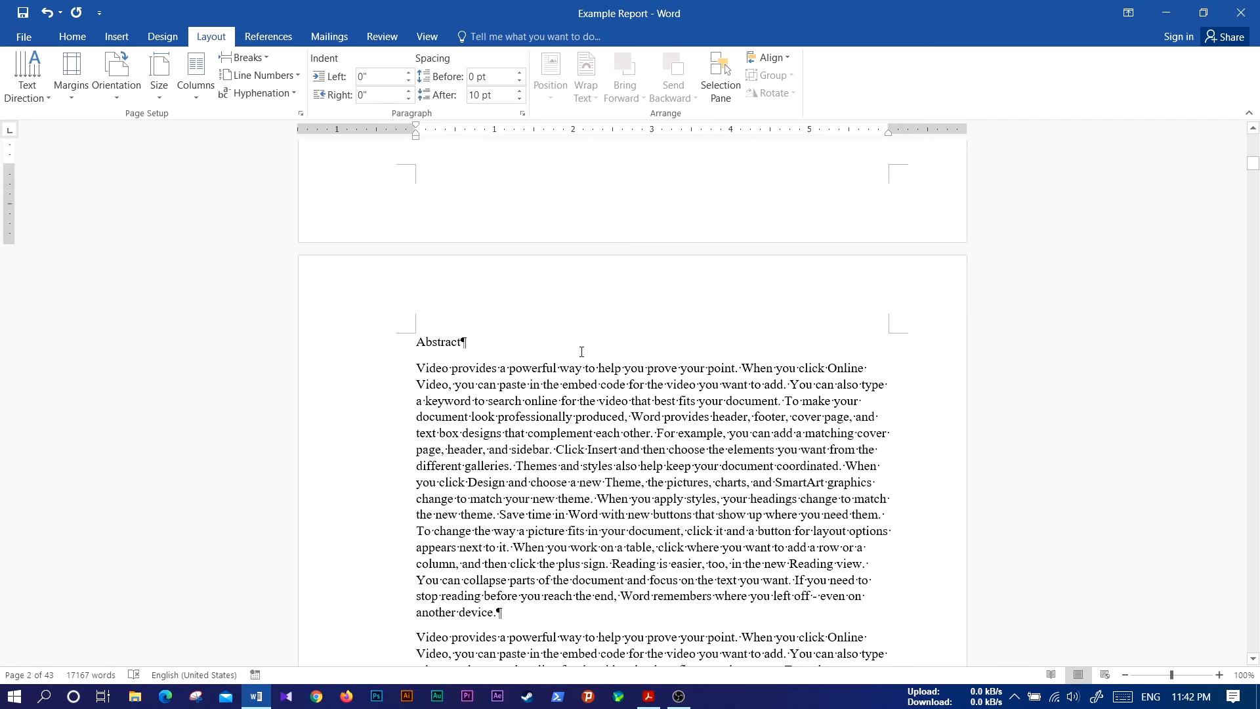
# - Try a two-column layout from within the Abstract, check how the Acknowledgements and the pages after the Abstract are affected, and undo it
pyautogui.scroll(-13, 603, 429)
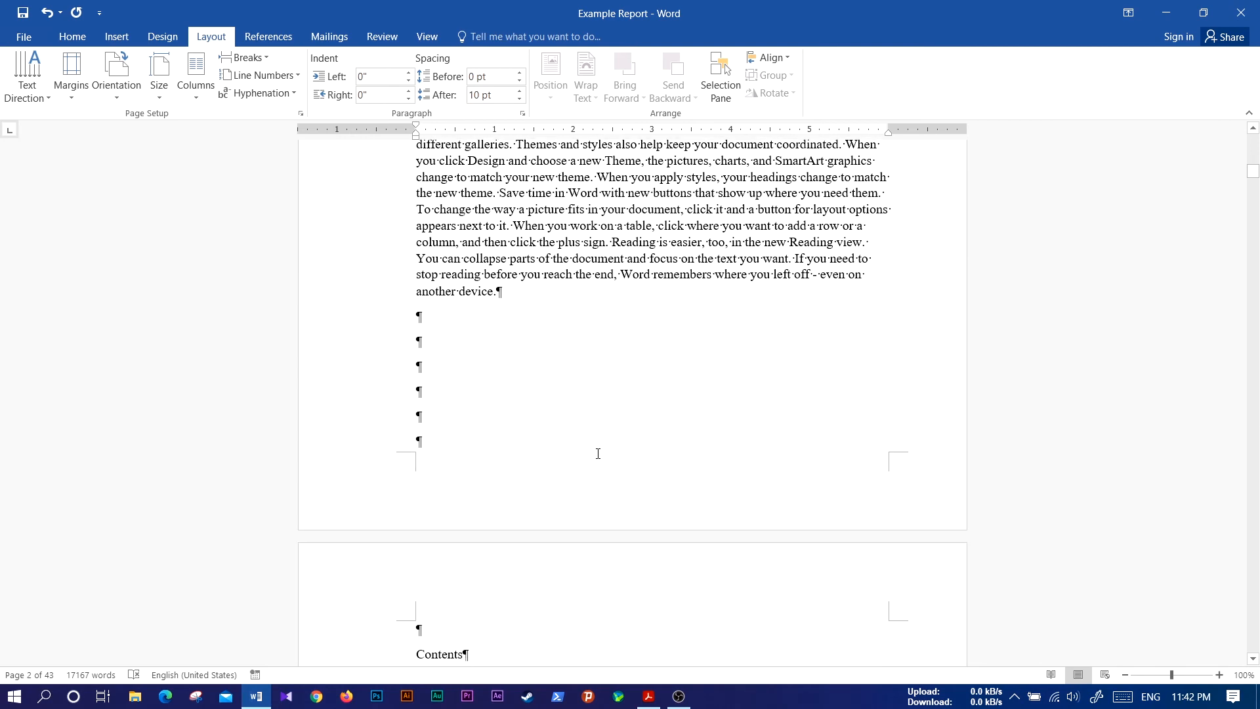
pyautogui.scroll(4, 598, 453)
pyautogui.scroll(8, 597, 453)
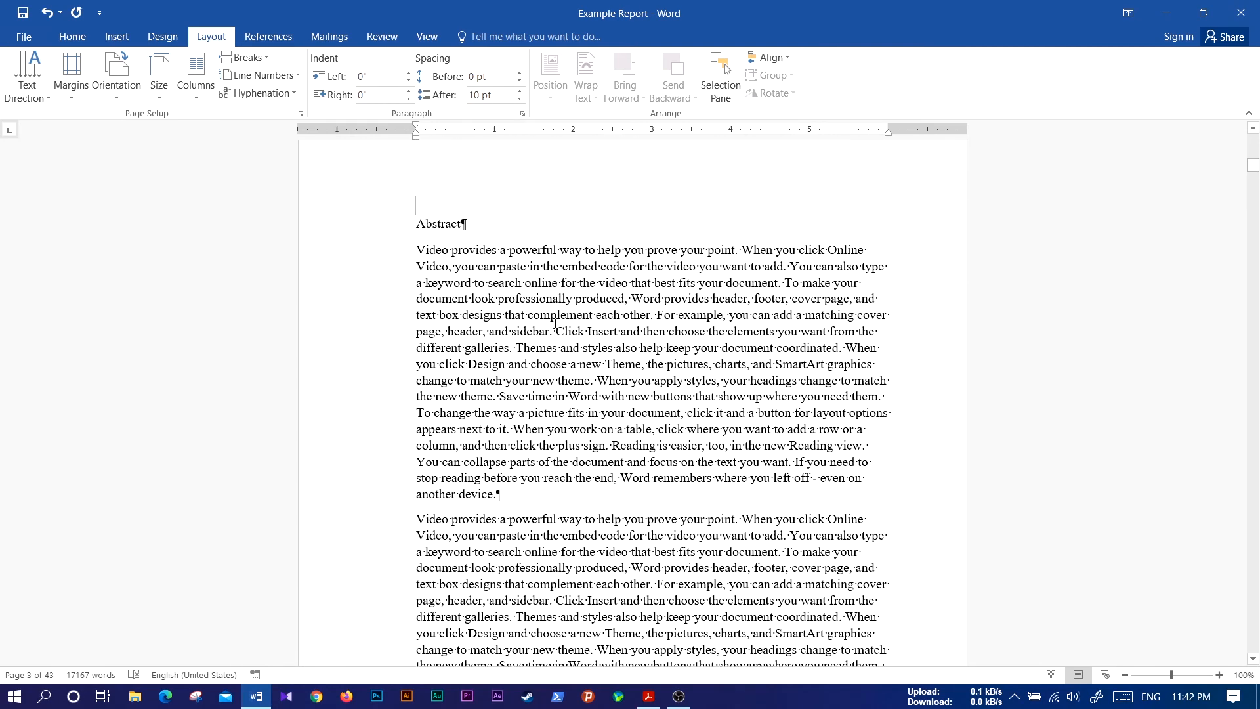
pyautogui.click(554, 328)
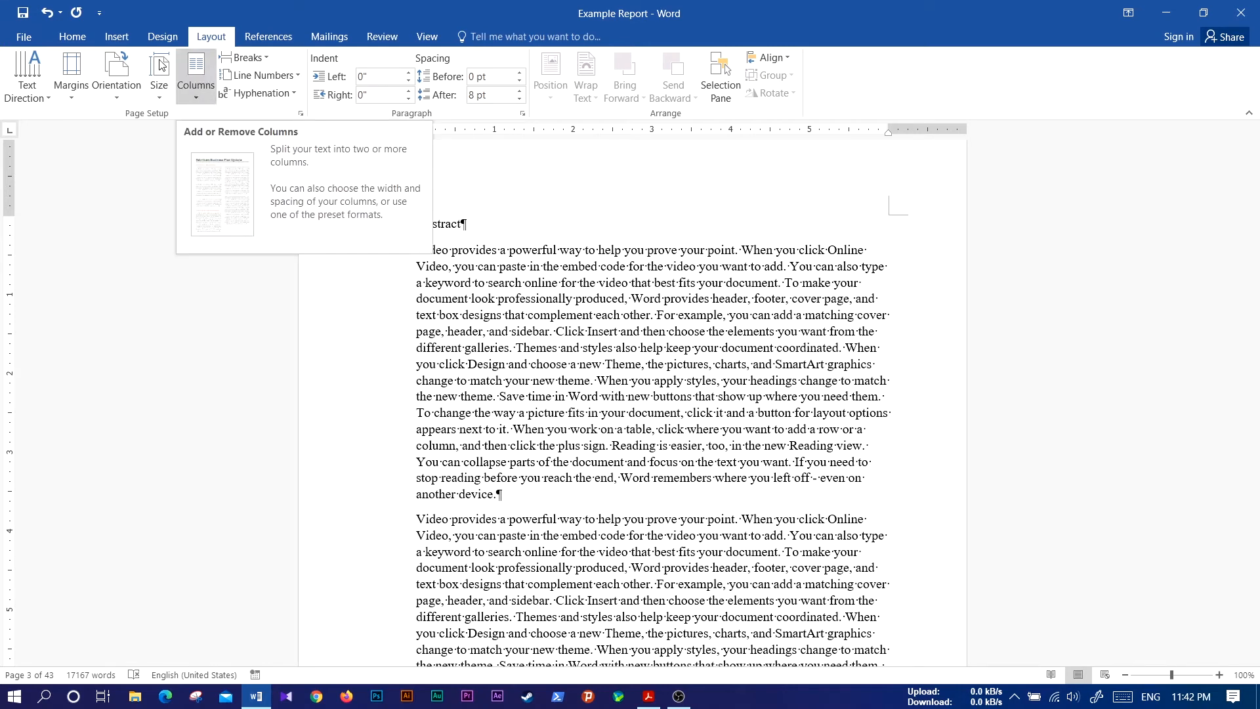
pyautogui.click(195, 89)
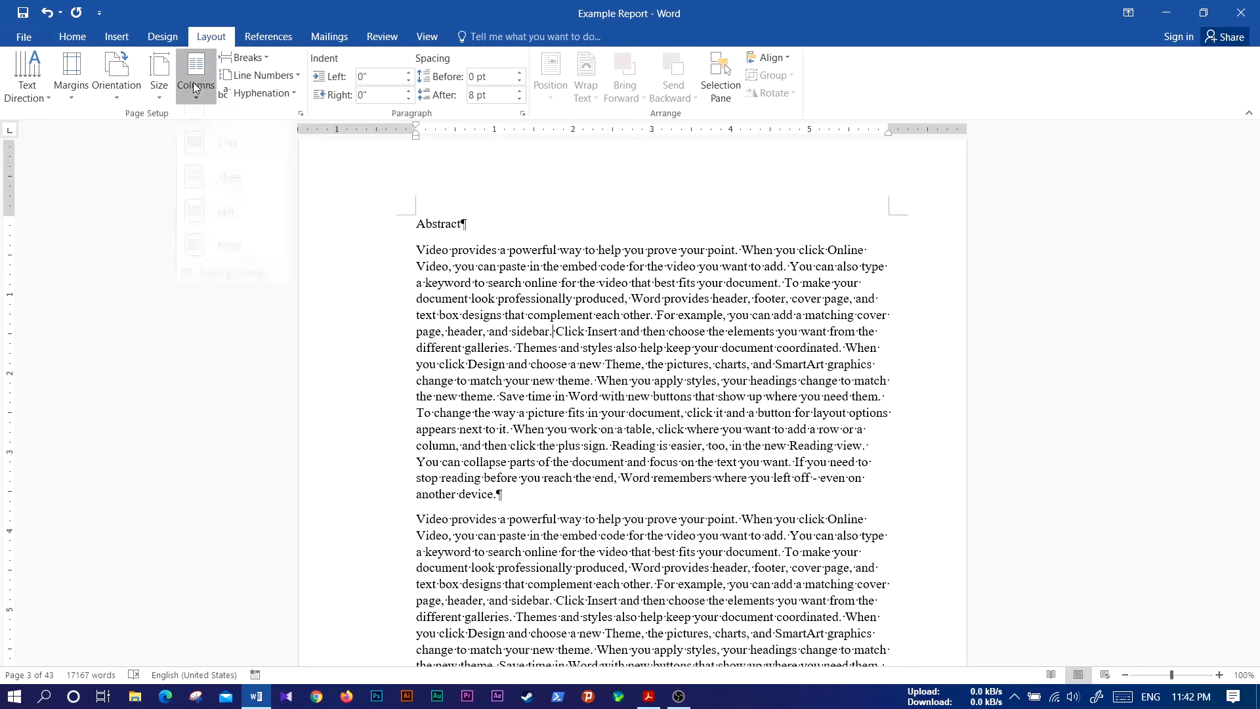
pyautogui.click(215, 159)
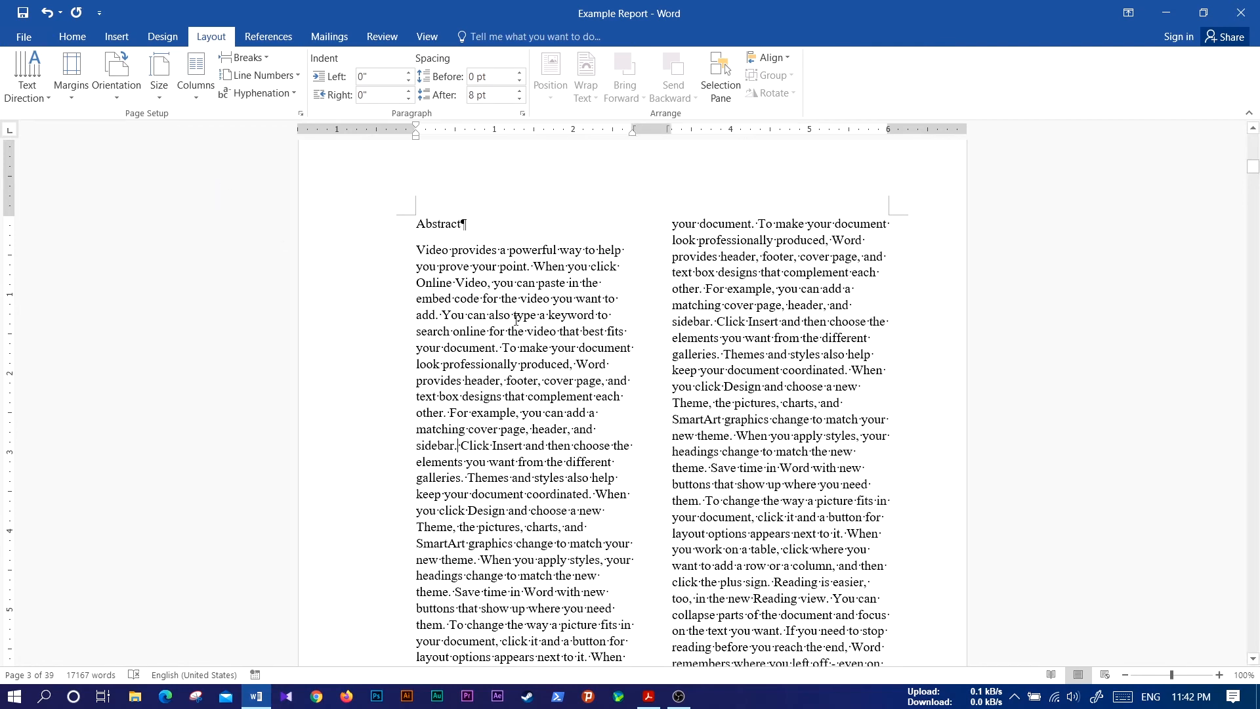
pyautogui.scroll(15, 586, 336)
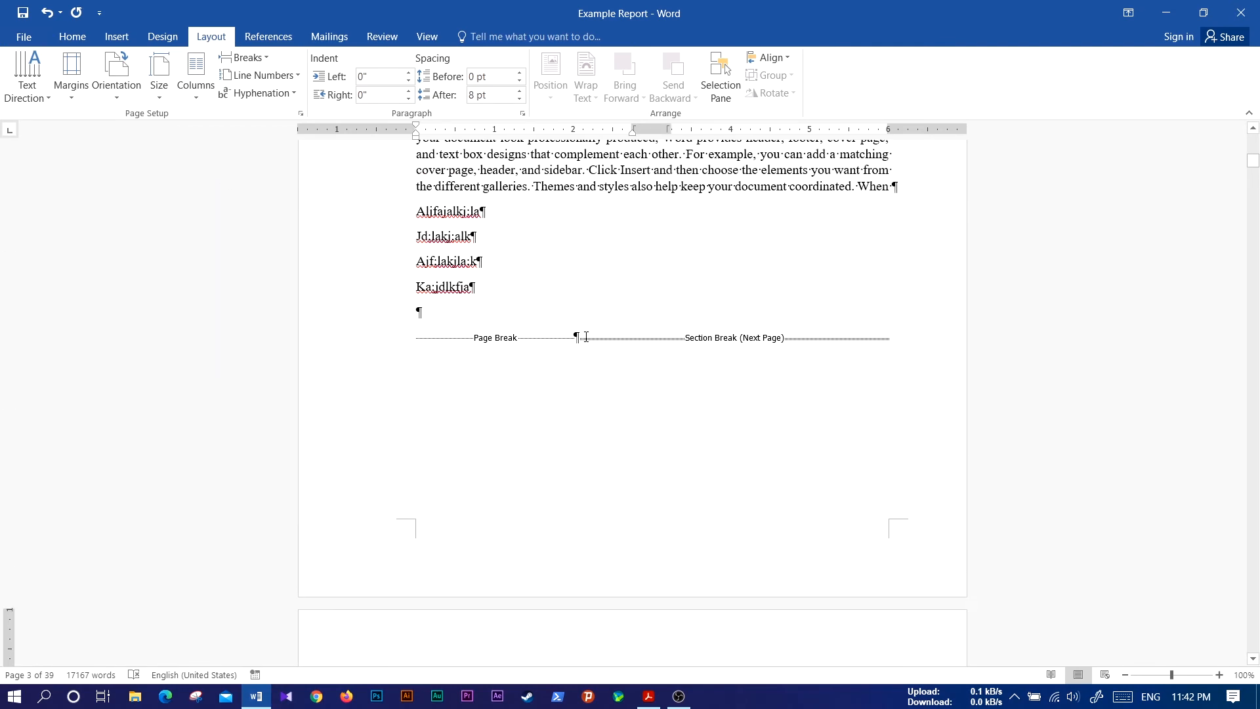
pyautogui.scroll(6, 586, 336)
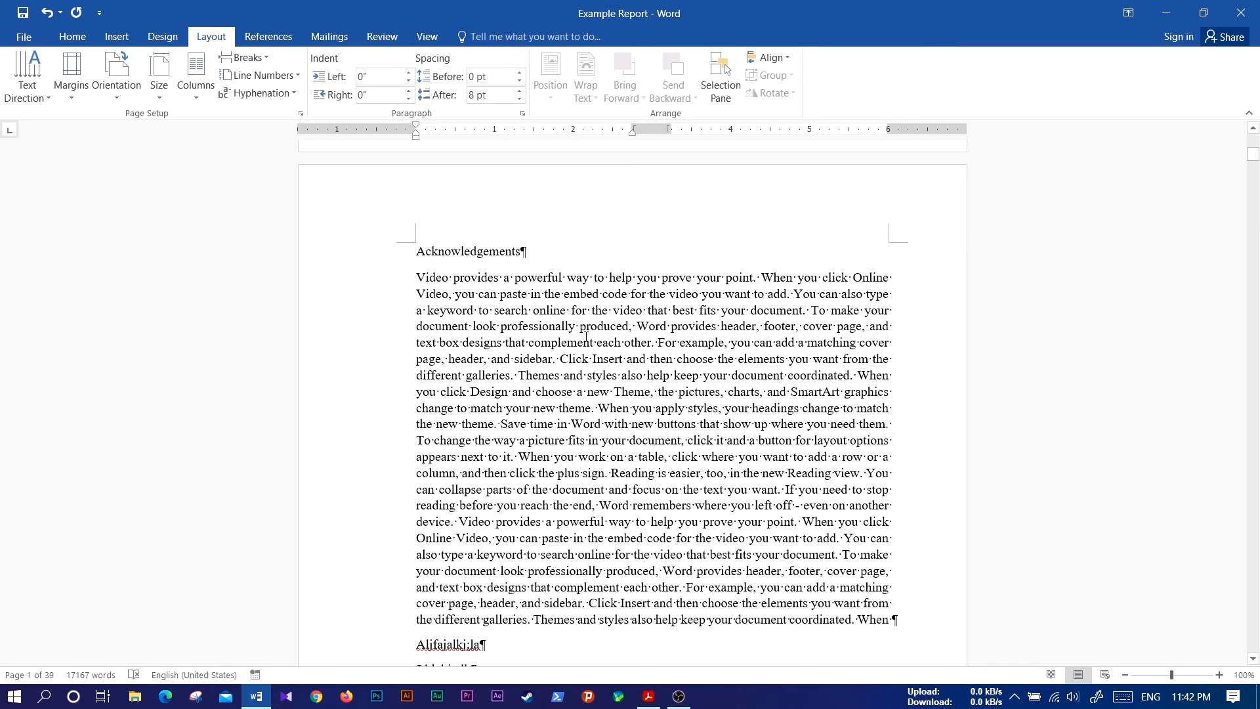
pyautogui.scroll(-18, 586, 336)
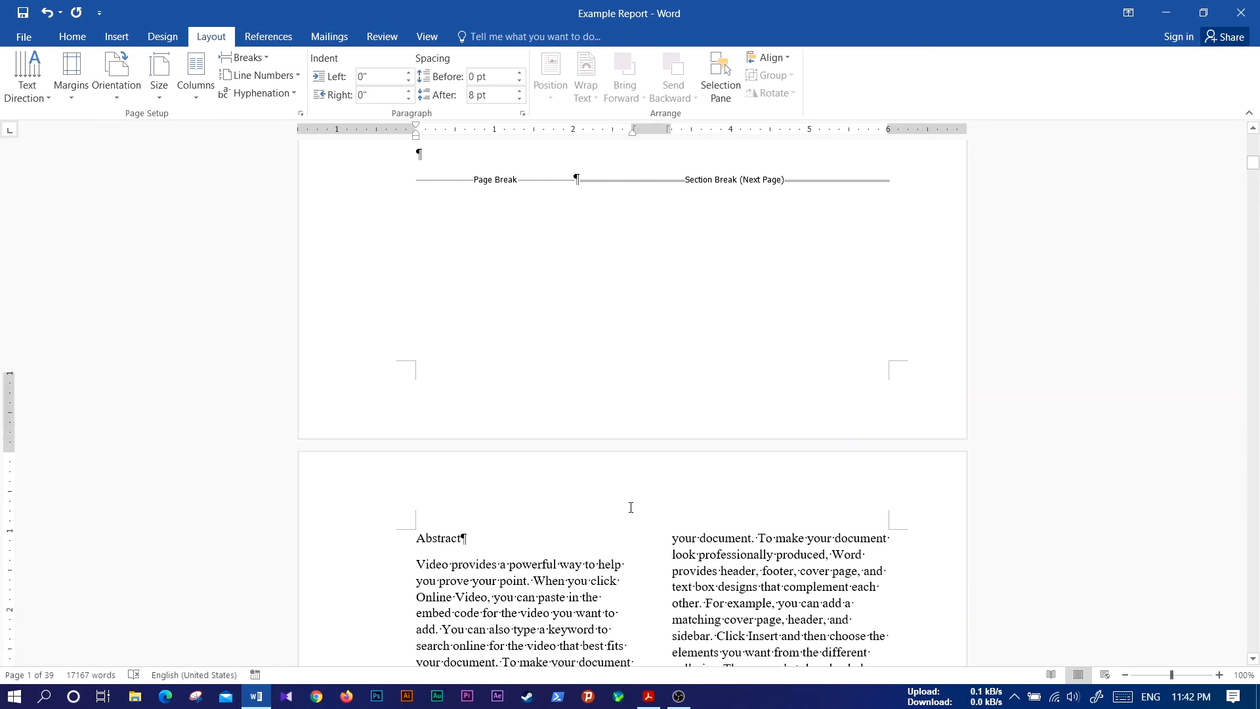
pyautogui.scroll(-14, 637, 521)
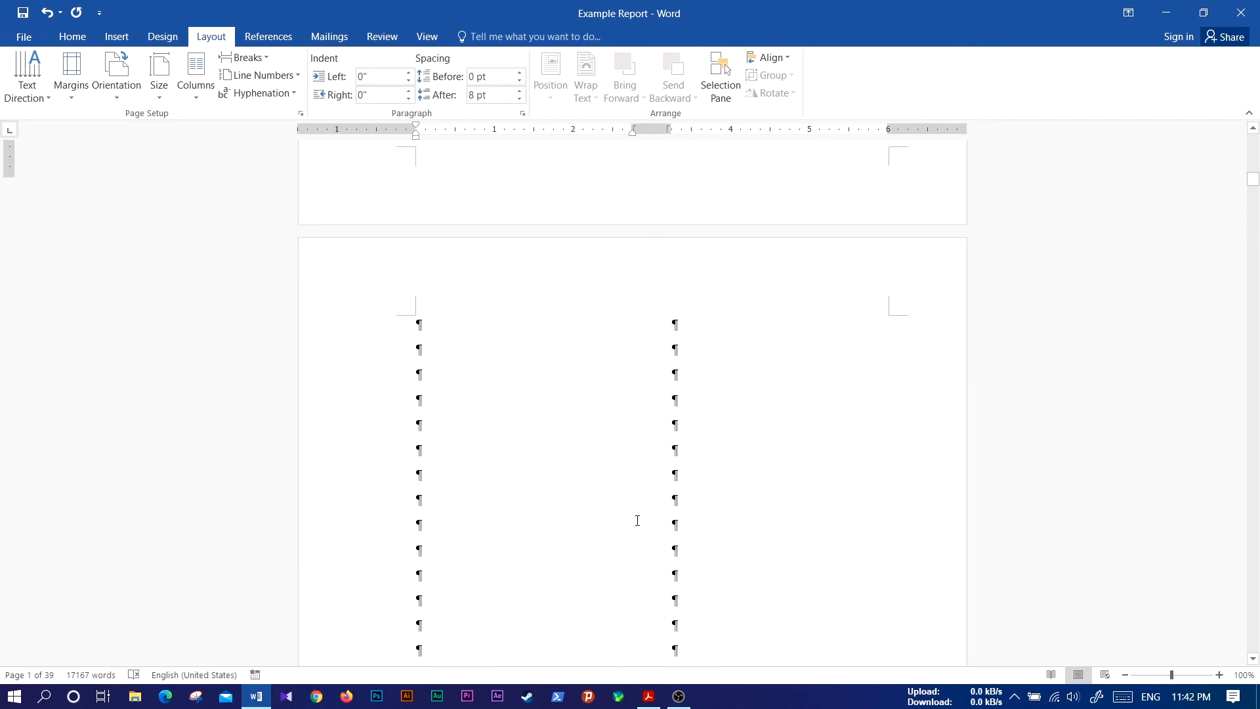
pyautogui.scroll(-3, 637, 520)
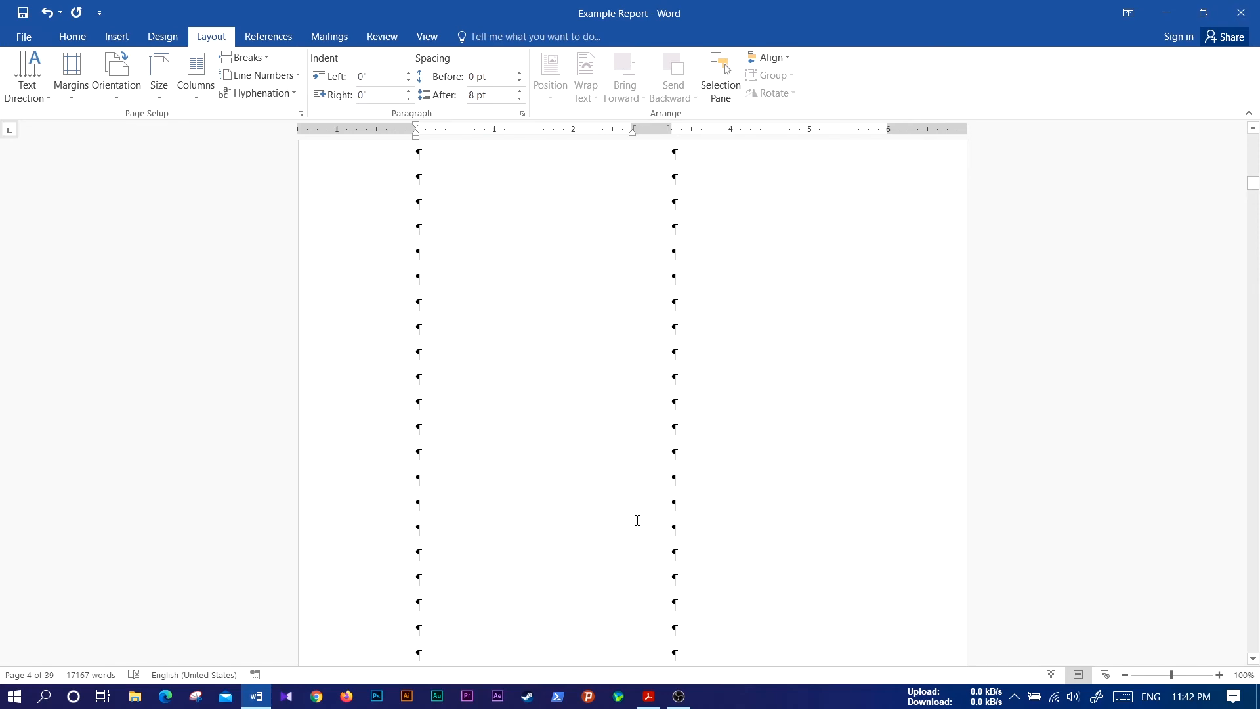
pyautogui.hotkey('ctrl', 'z')
# - Insert a Next Page section break at the end of the Abstract's last paragraph
pyautogui.scroll(8, 727, 470)
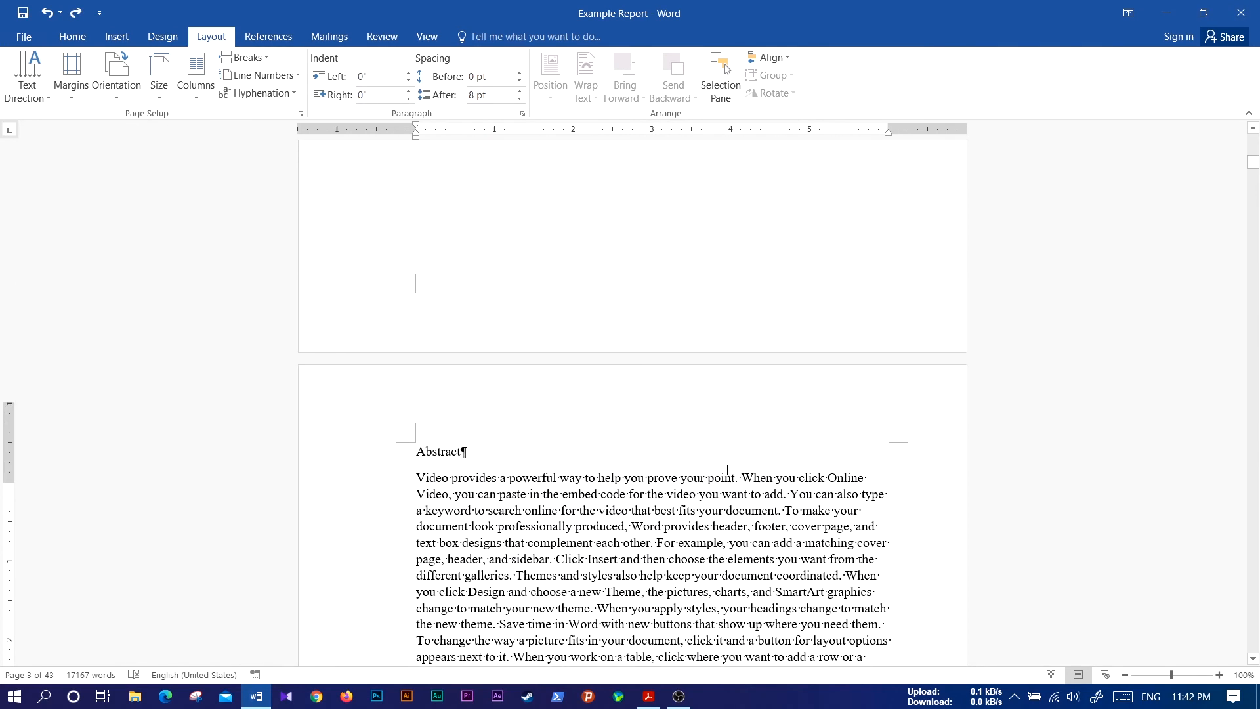
pyautogui.scroll(4, 727, 469)
pyautogui.scroll(-9, 731, 303)
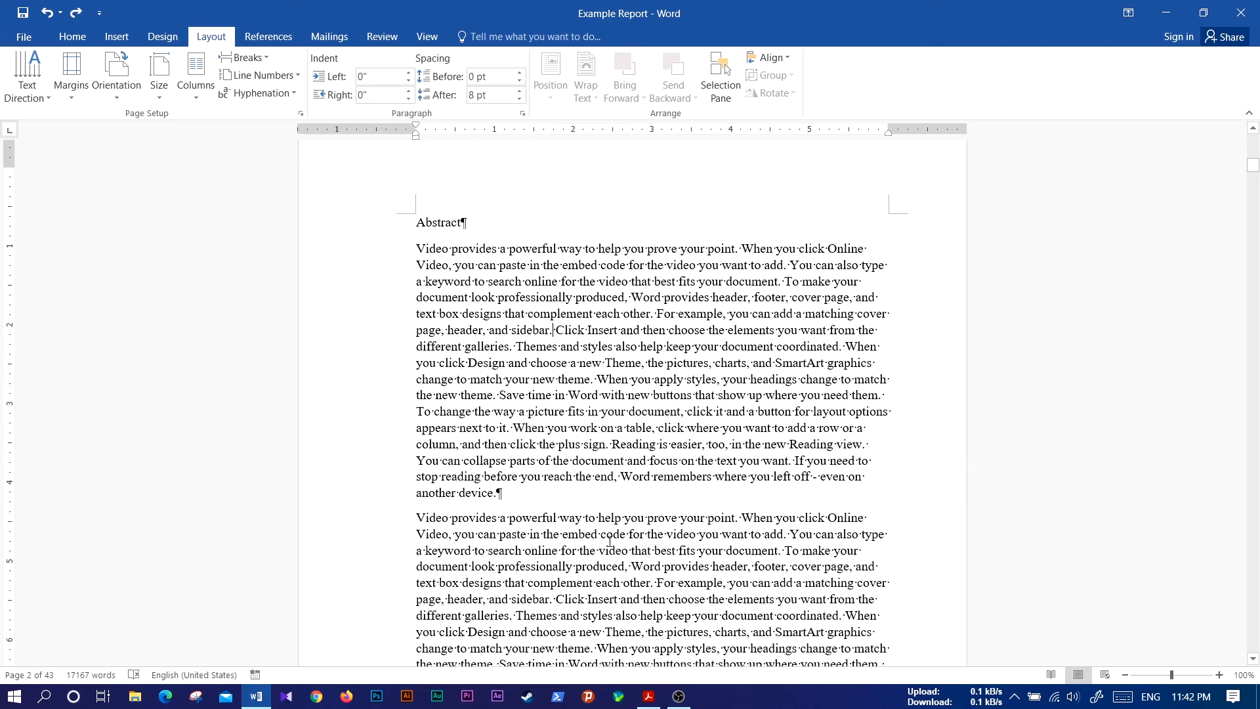
pyautogui.scroll(-7, 610, 540)
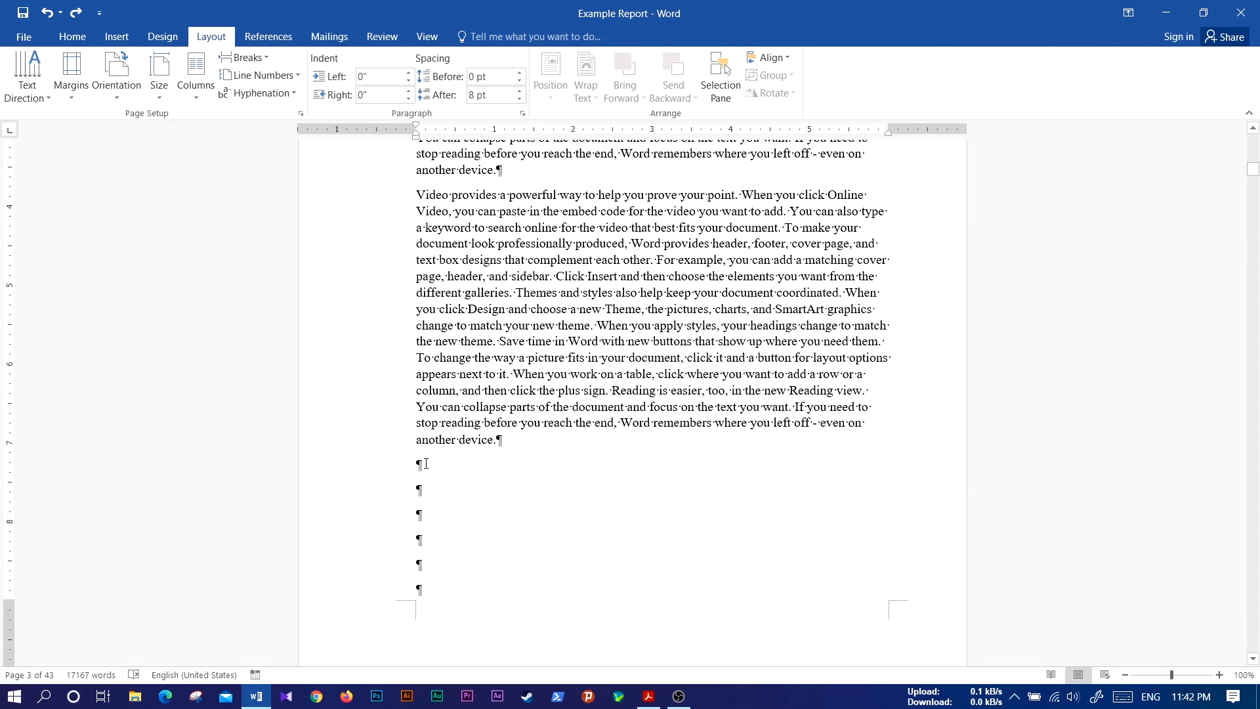
pyautogui.click(256, 57)
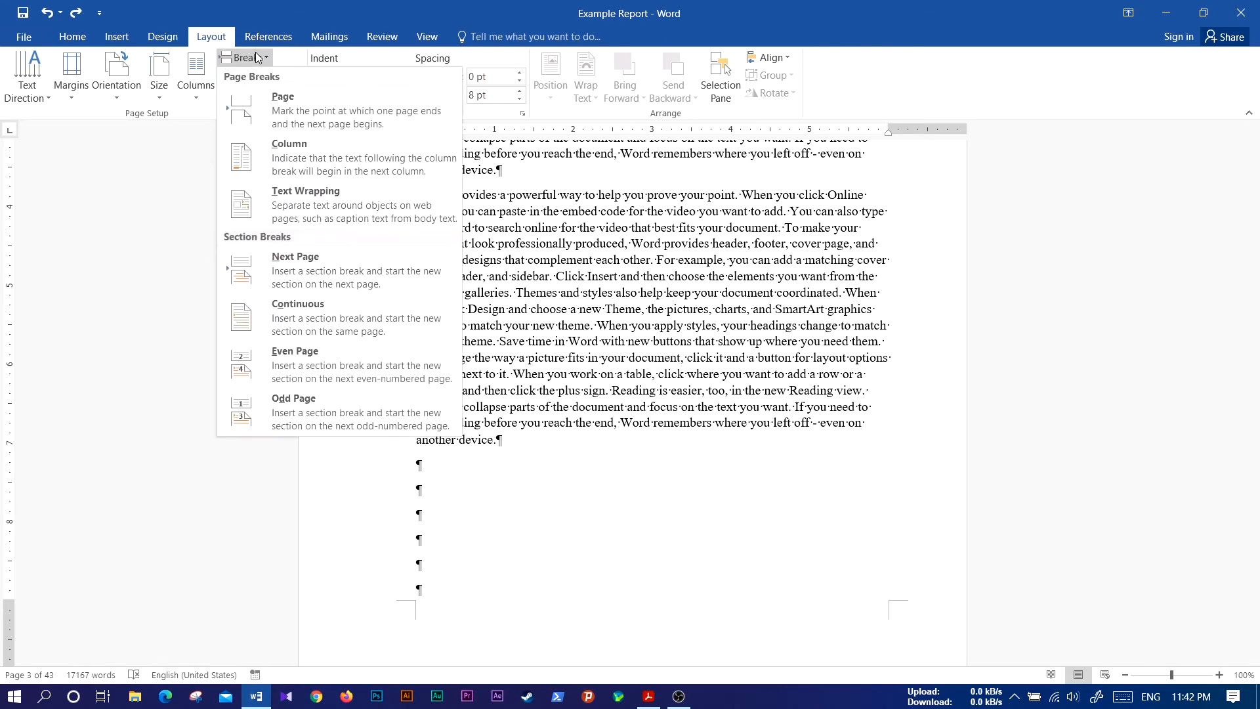
pyautogui.click(333, 273)
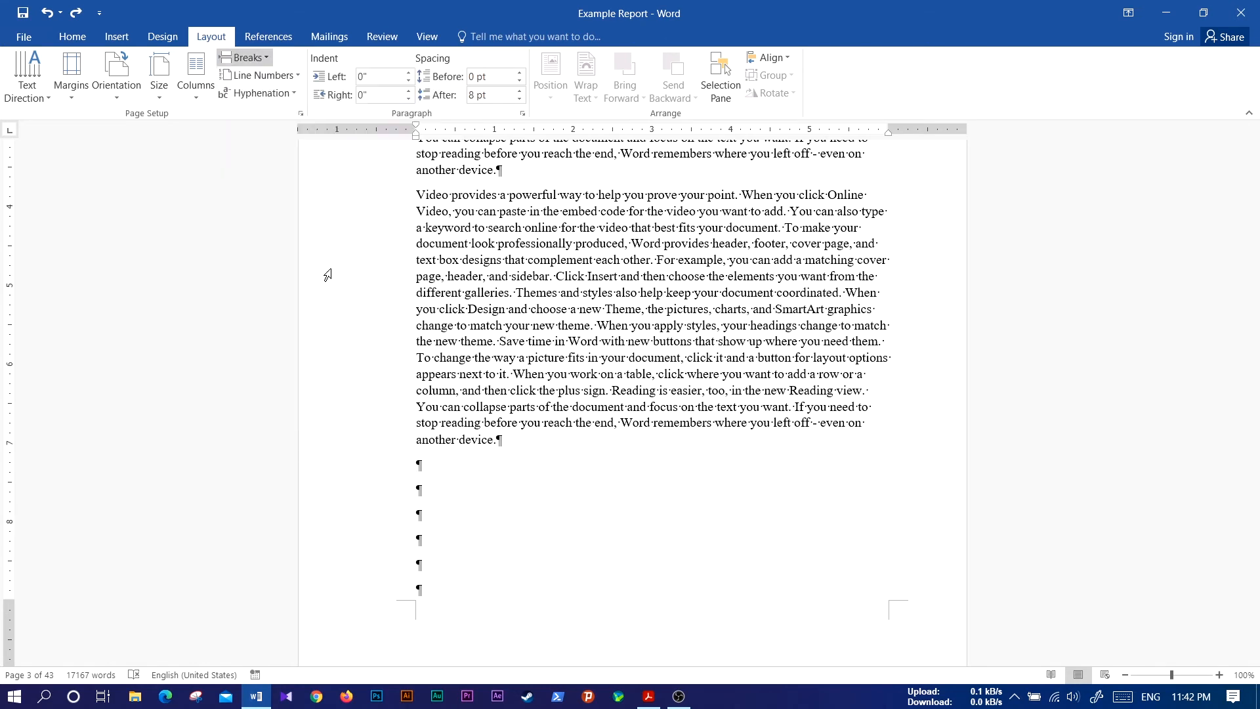
# - Apply a two-column layout to the Abstract section and check the pages following its section break
pyautogui.scroll(10, 447, 575)
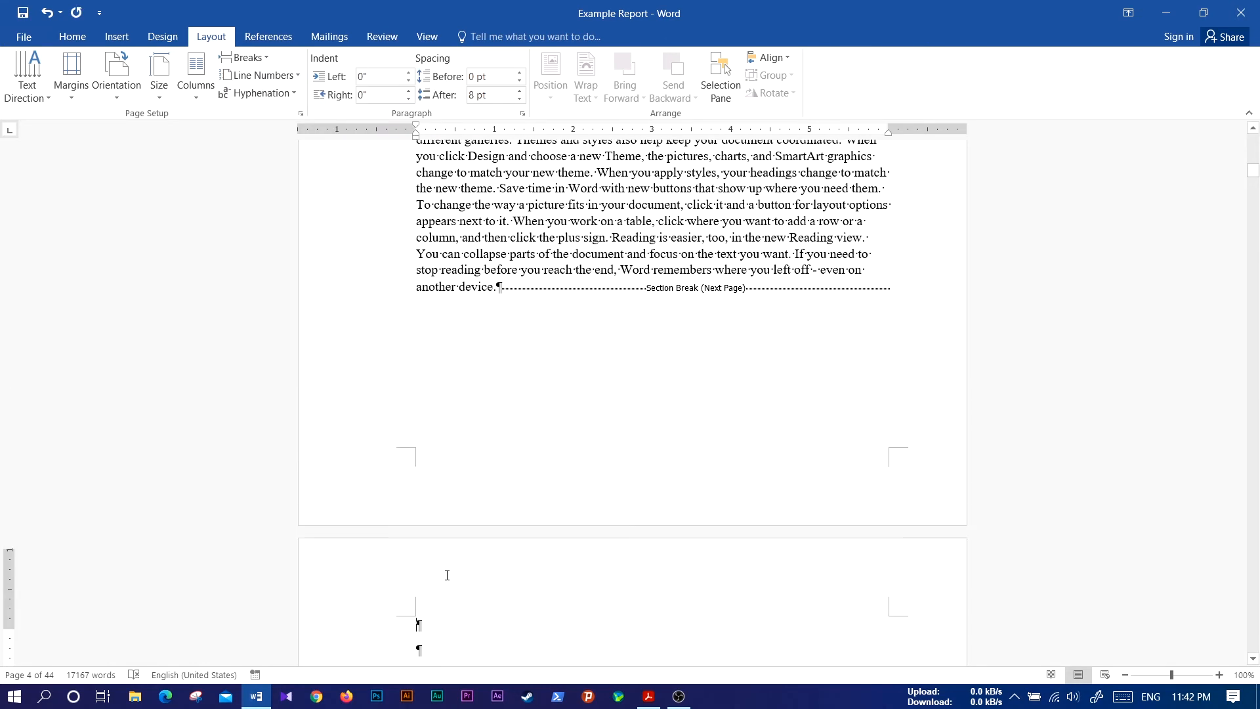
pyautogui.scroll(3, 547, 406)
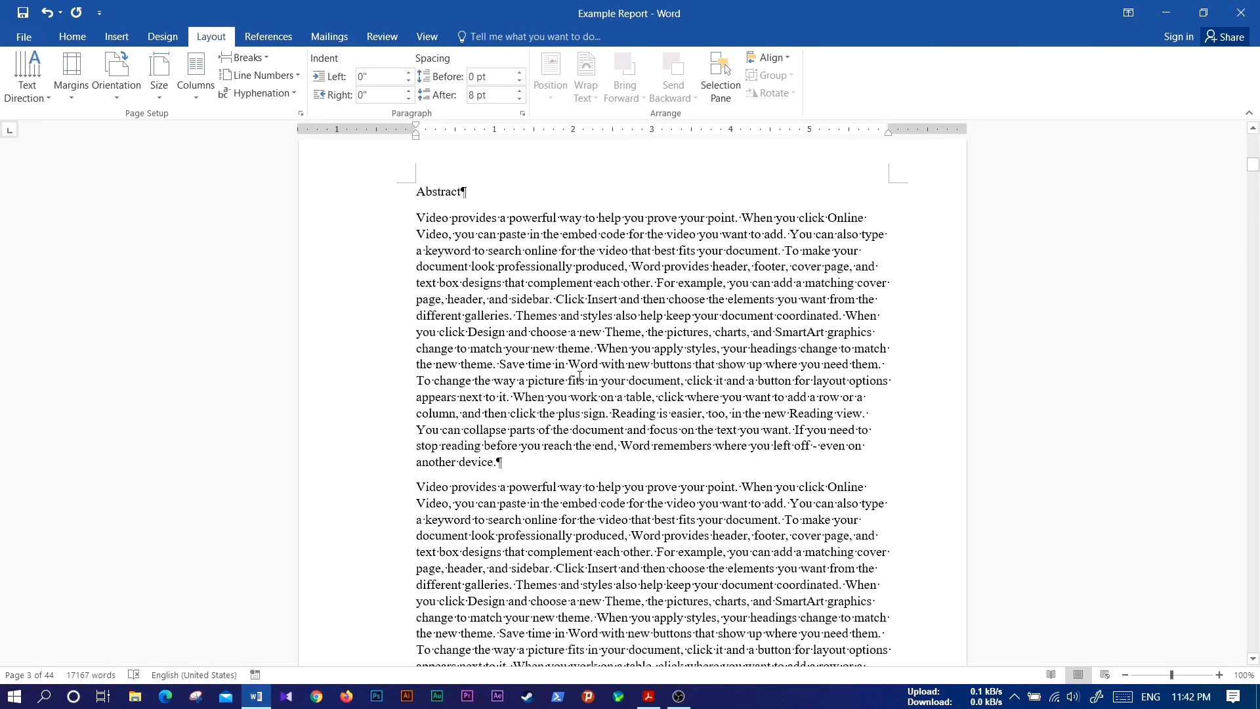
pyautogui.click(197, 92)
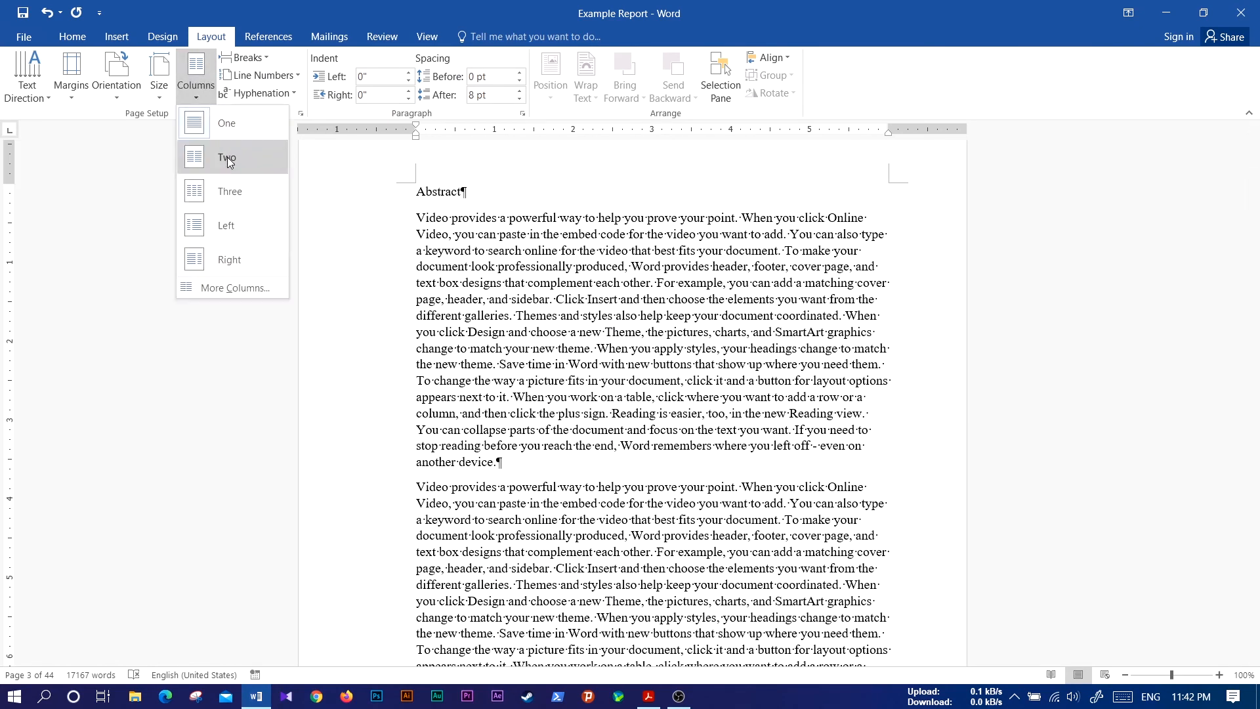
pyautogui.click(227, 157)
pyautogui.scroll(1, 742, 438)
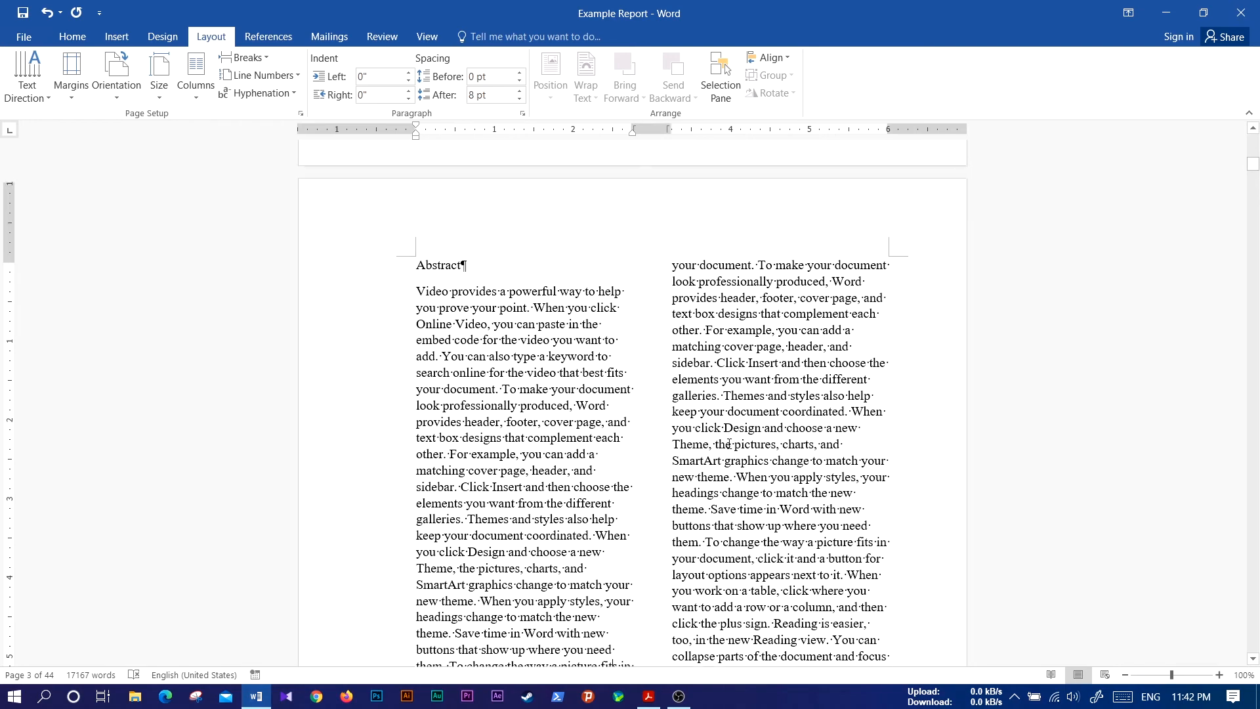
pyautogui.scroll(-2, 725, 427)
pyautogui.scroll(-10, 724, 427)
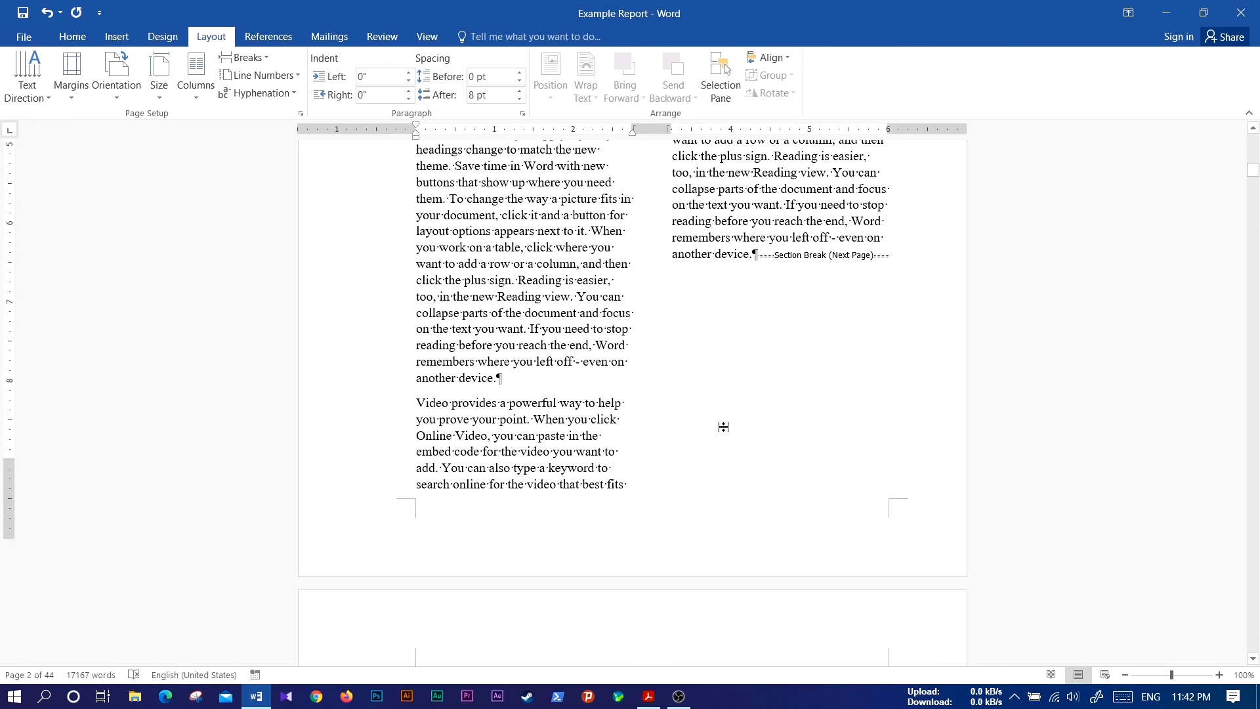
pyautogui.scroll(-5, 725, 427)
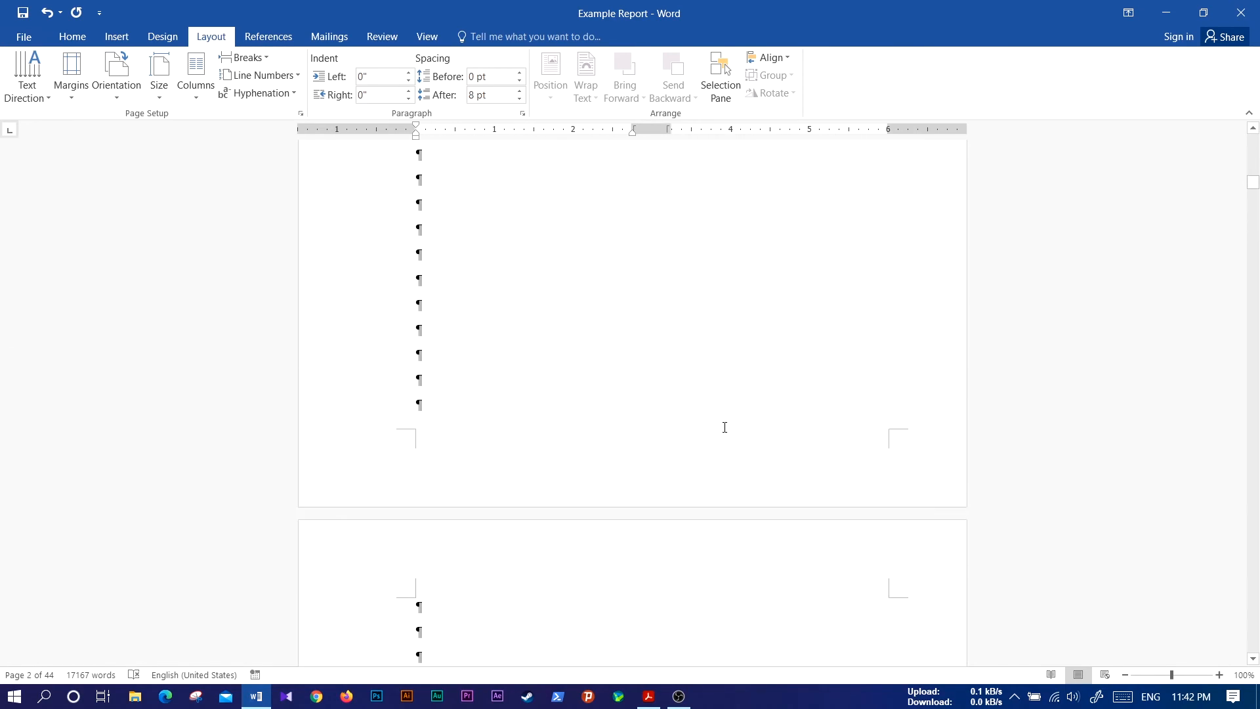
# - Compare the two-column Abstract with the pages and section breaks before and after it, and undo the column layout
pyautogui.scroll(4, 725, 427)
pyautogui.scroll(15, 724, 427)
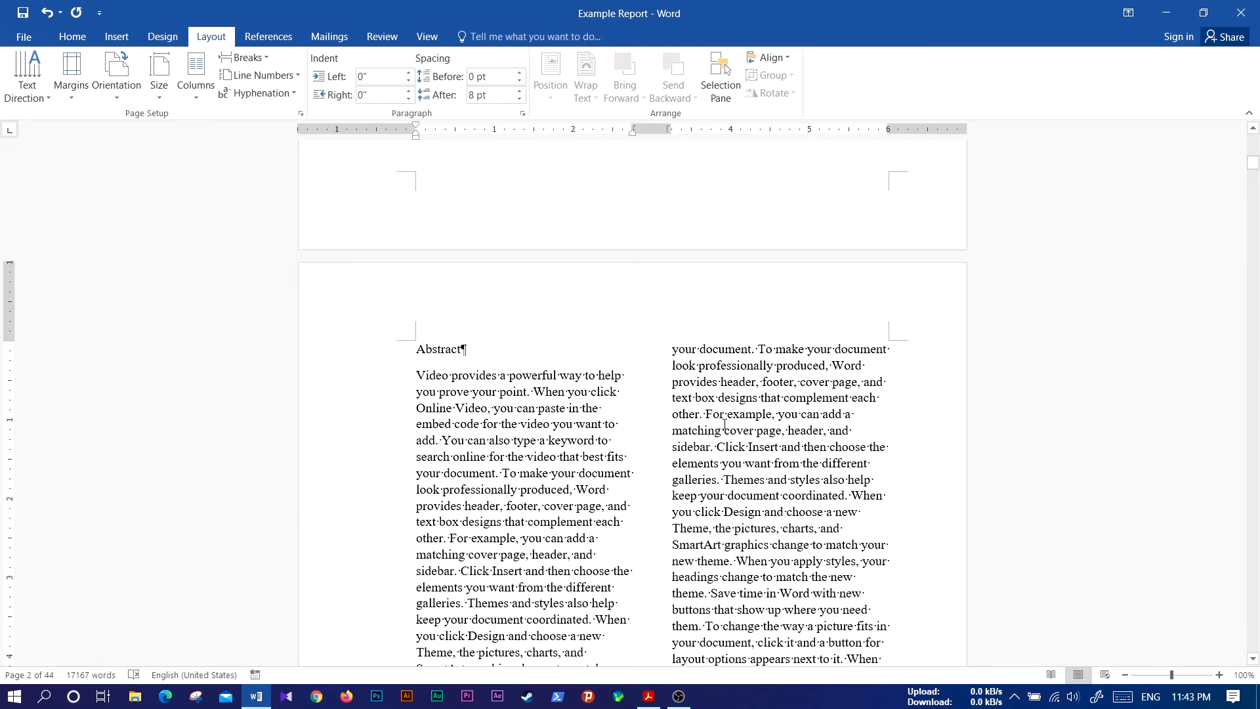
pyautogui.scroll(8, 722, 427)
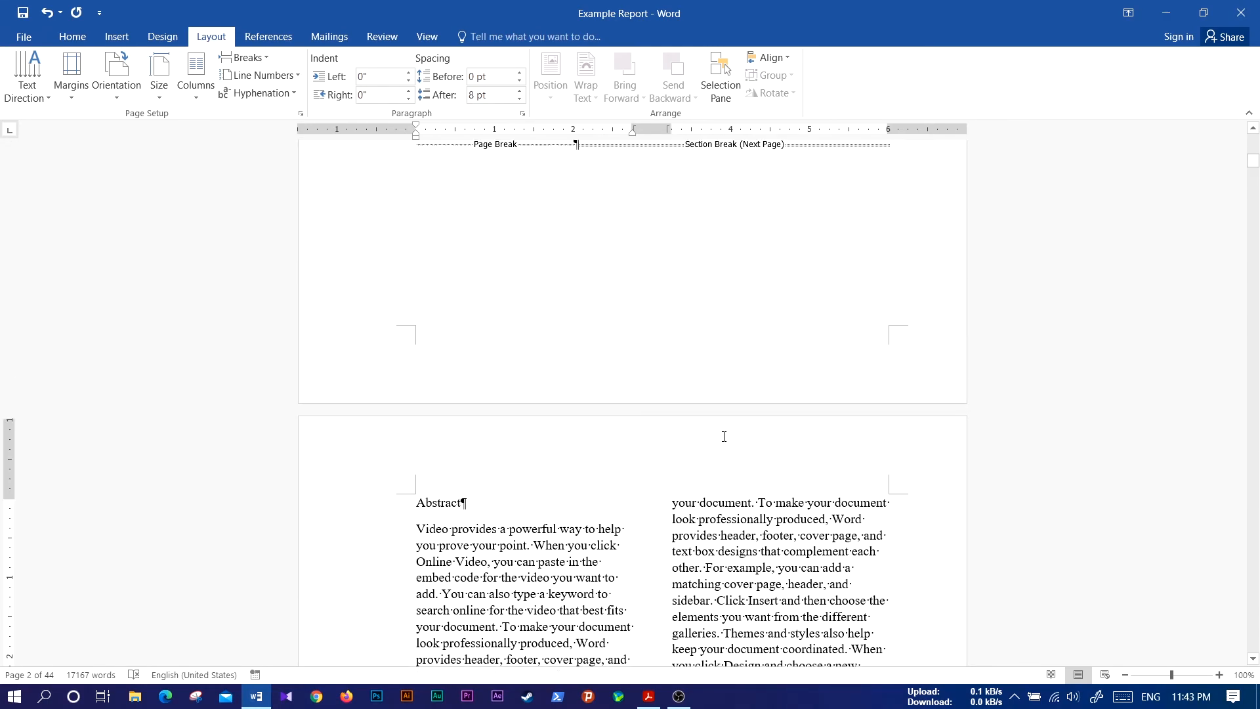
pyautogui.scroll(-15, 724, 437)
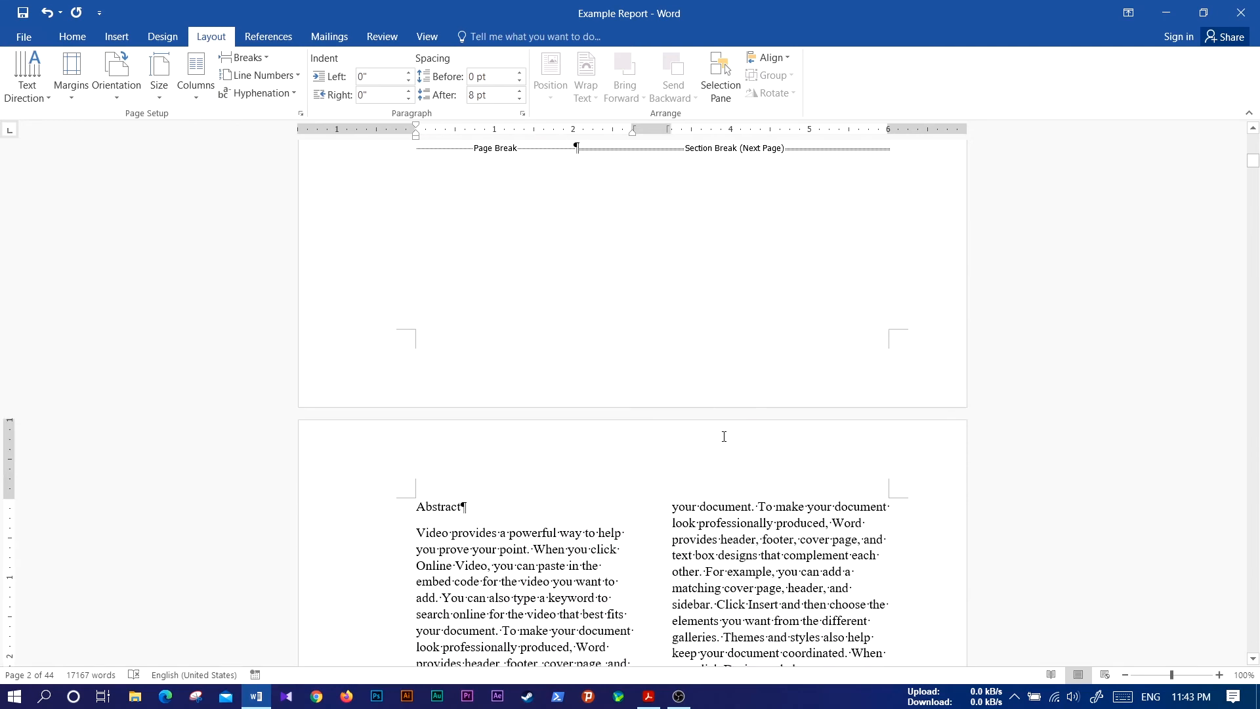
pyautogui.scroll(-4, 723, 437)
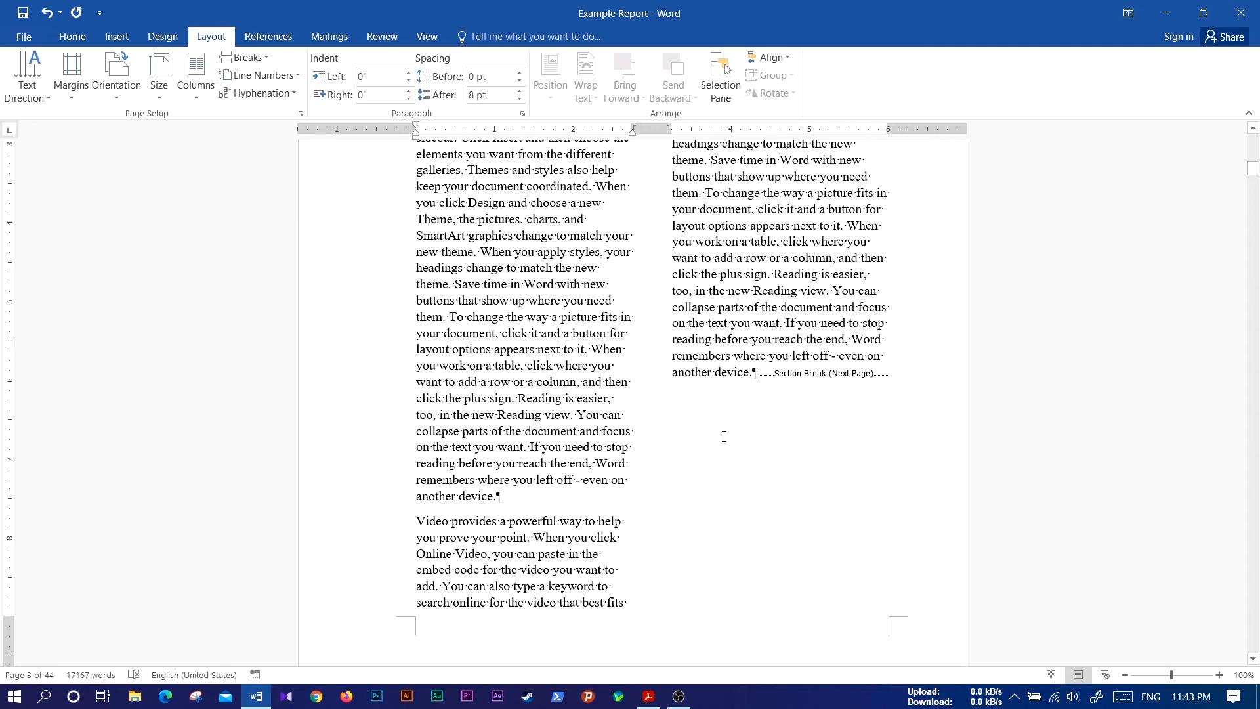
pyautogui.scroll(8, 724, 436)
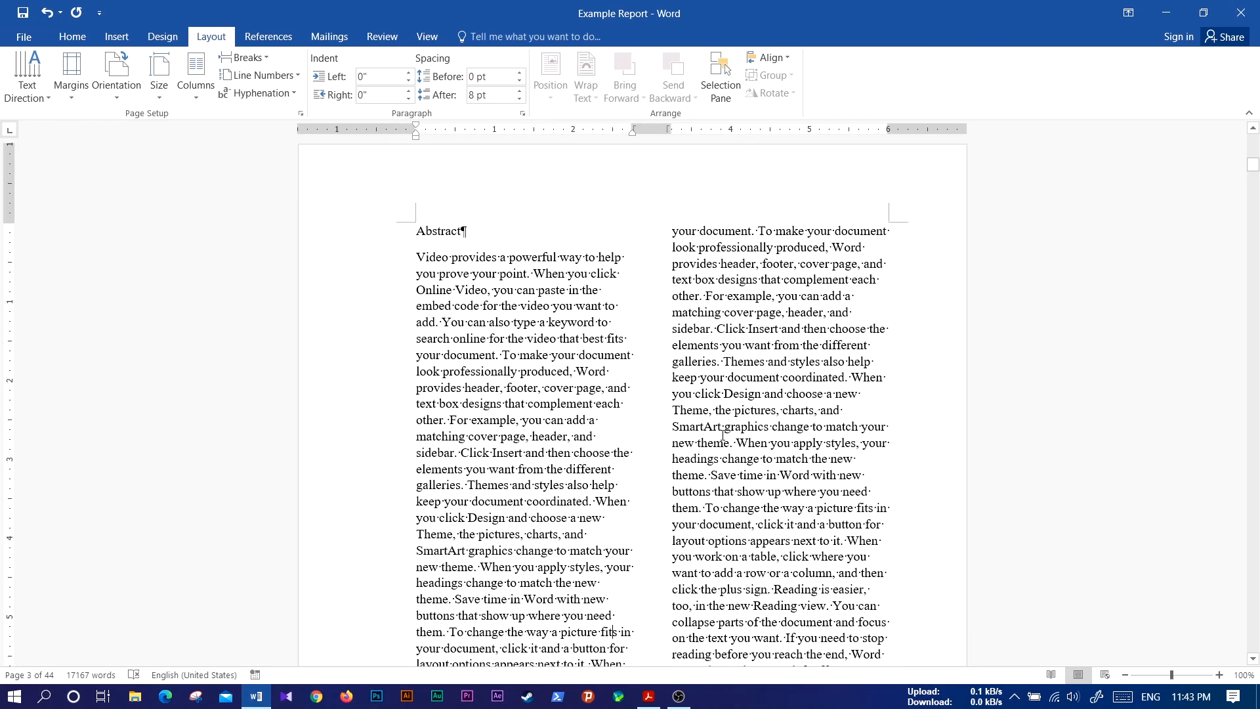
pyautogui.scroll(-5, 722, 435)
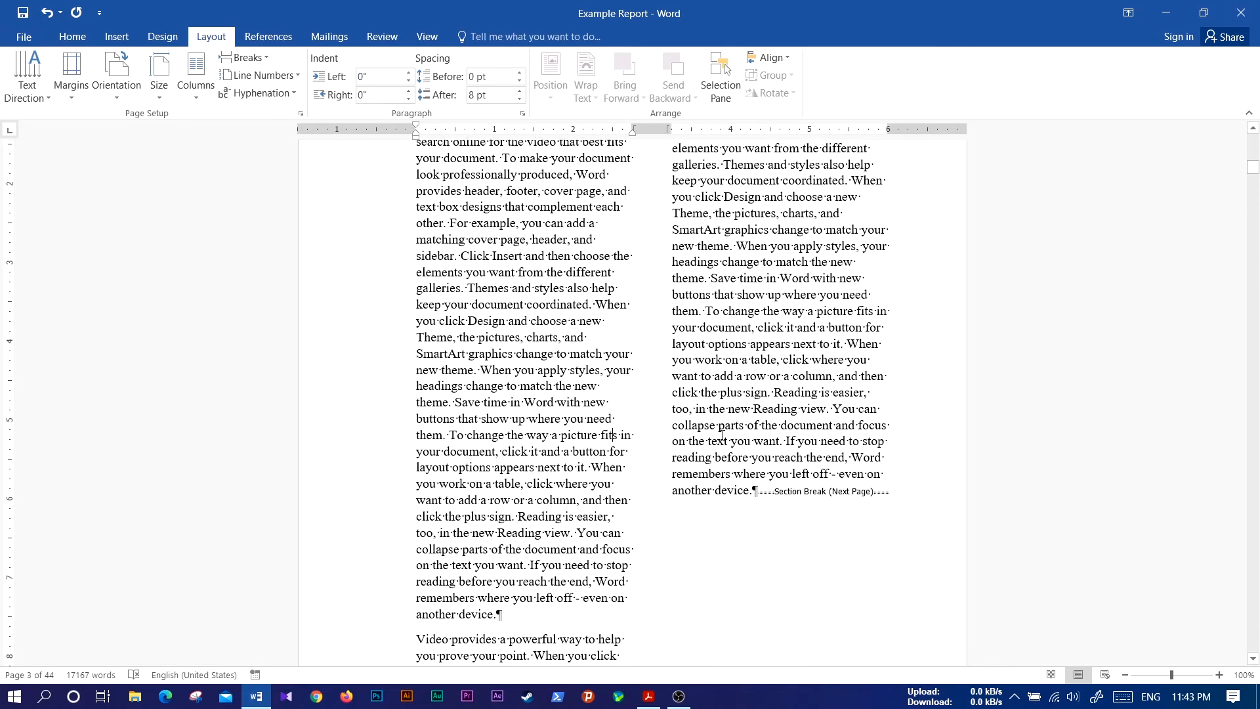
pyautogui.scroll(-7, 722, 435)
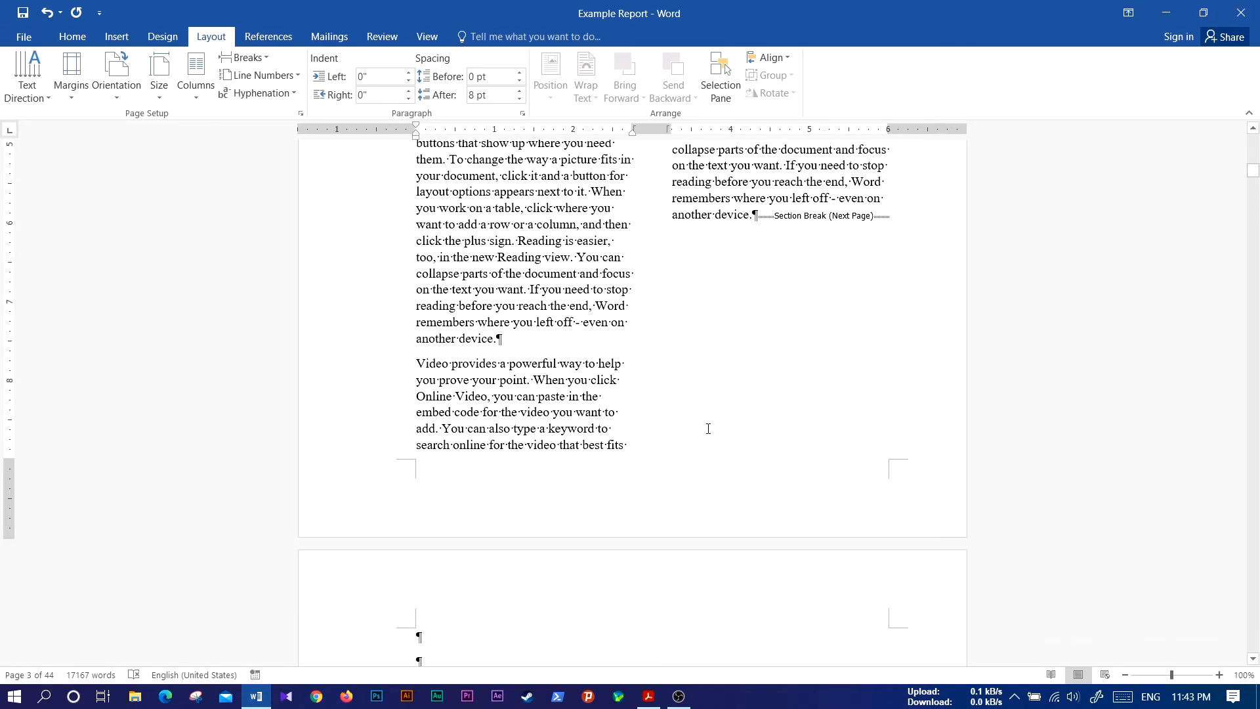
pyautogui.hotkey('ctrl', 'z')
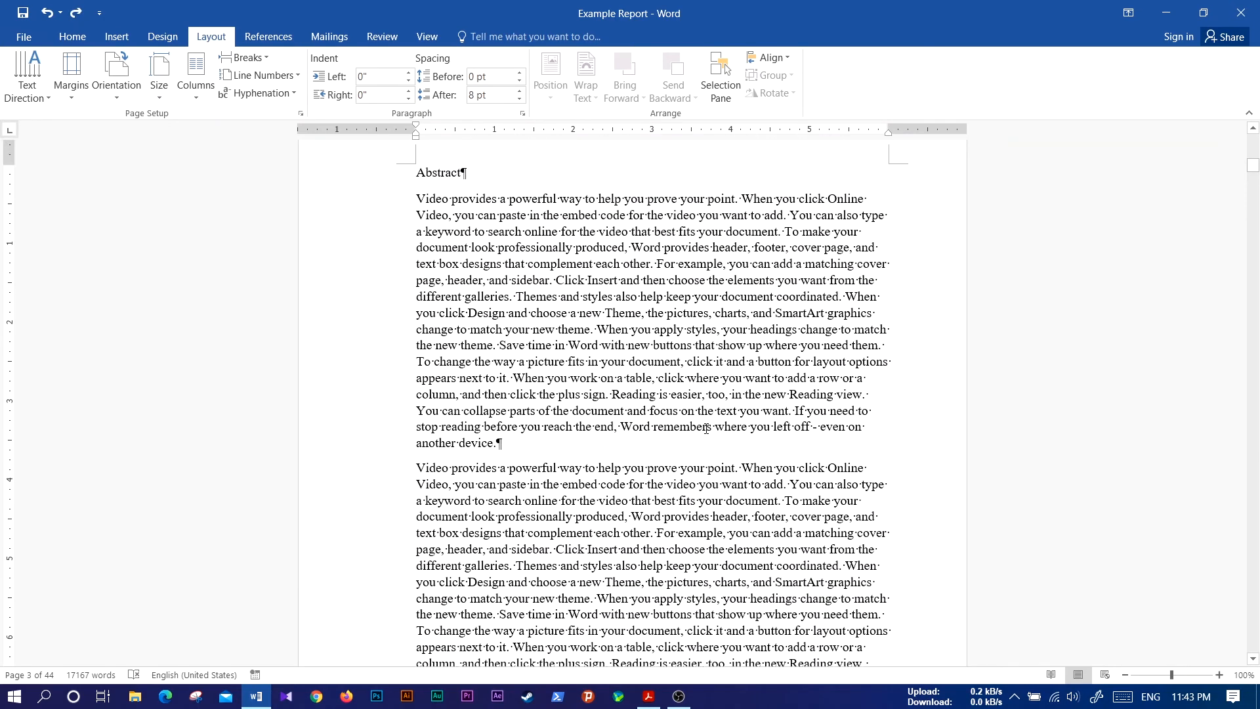
# - Delete the Next Page section break before the Abstract, directly after the page break
pyautogui.scroll(9, 706, 428)
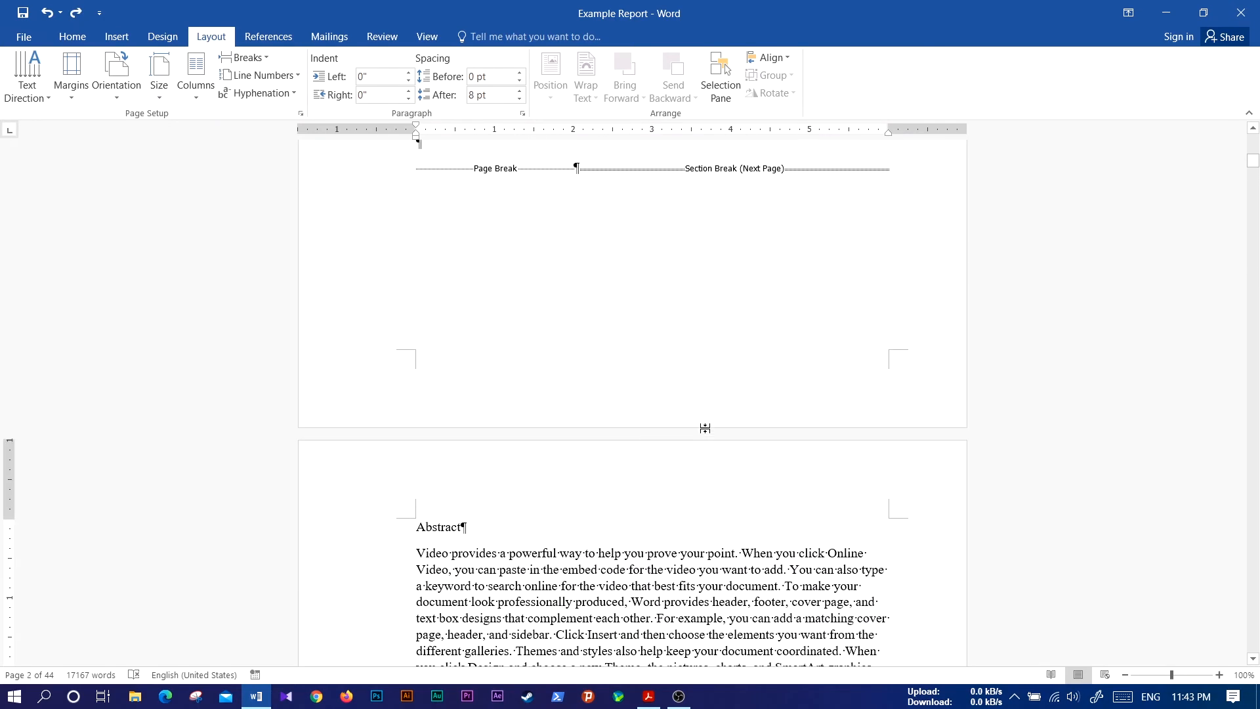
pyautogui.scroll(-4, 705, 427)
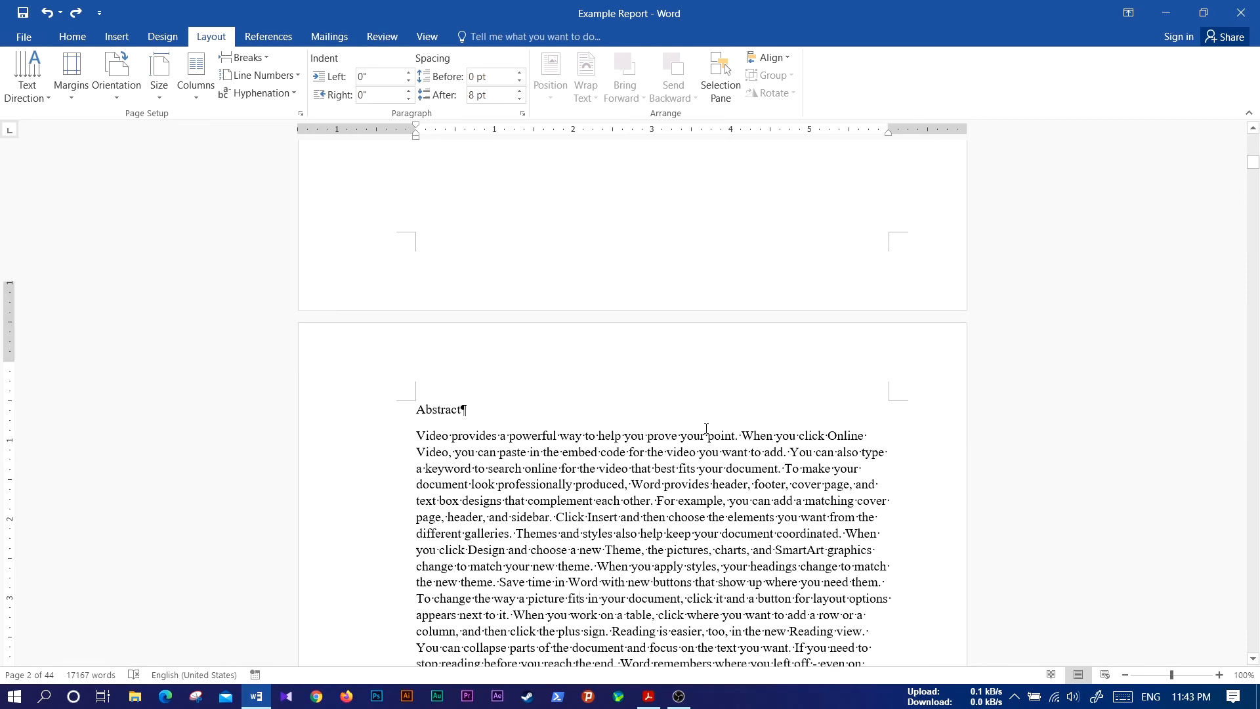
pyautogui.scroll(4, 704, 428)
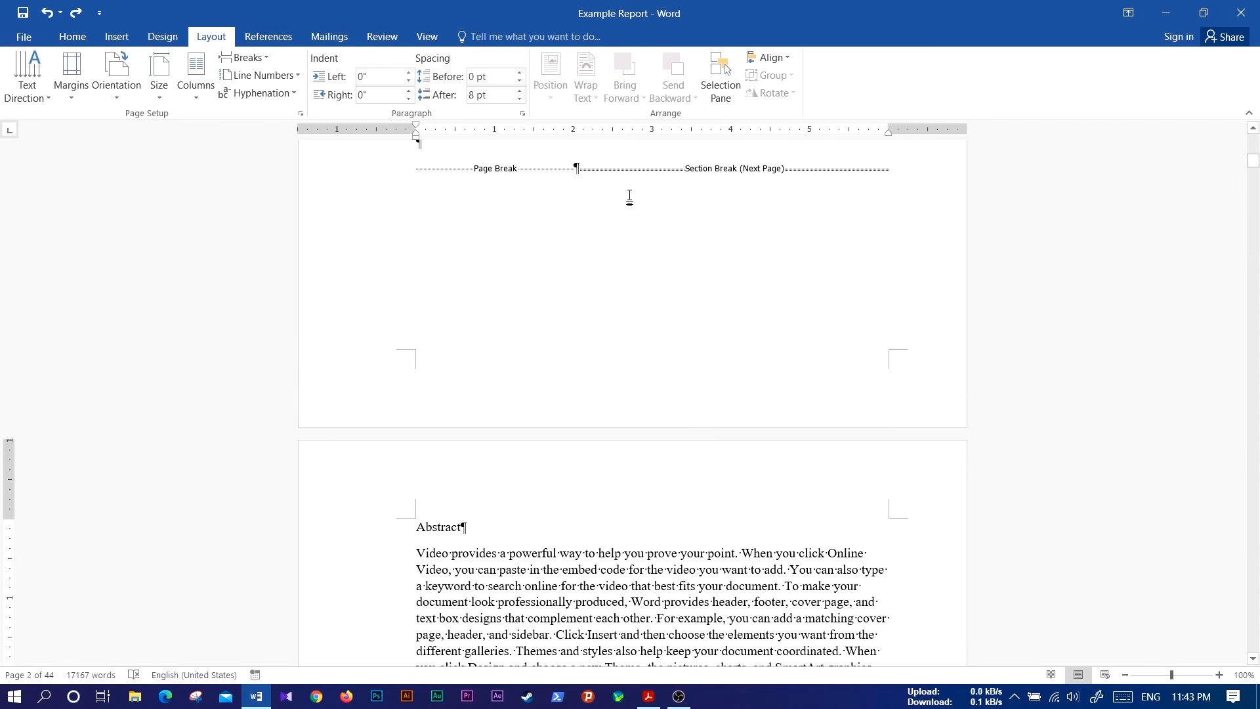
pyautogui.click(579, 168)
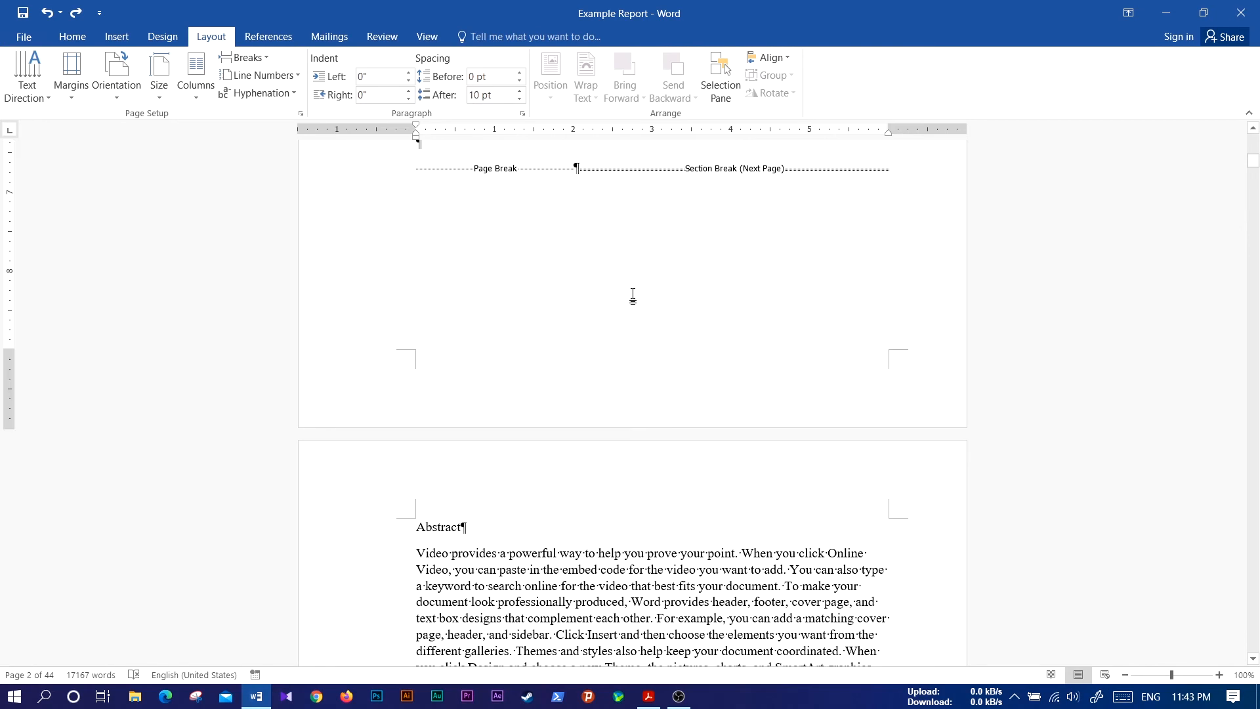
pyautogui.press('Delete')
# - Delete the Next Page section break at the end of the Abstract's last paragraph
pyautogui.scroll(-10, 681, 446)
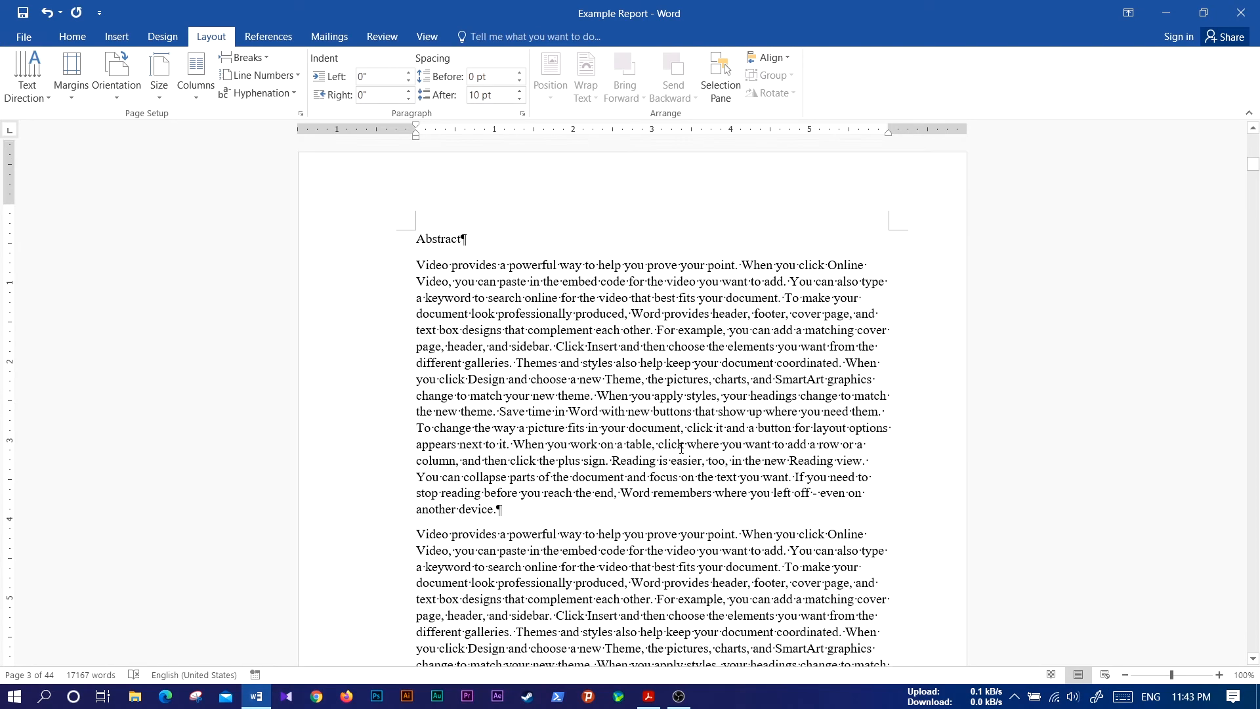
pyautogui.click(513, 502)
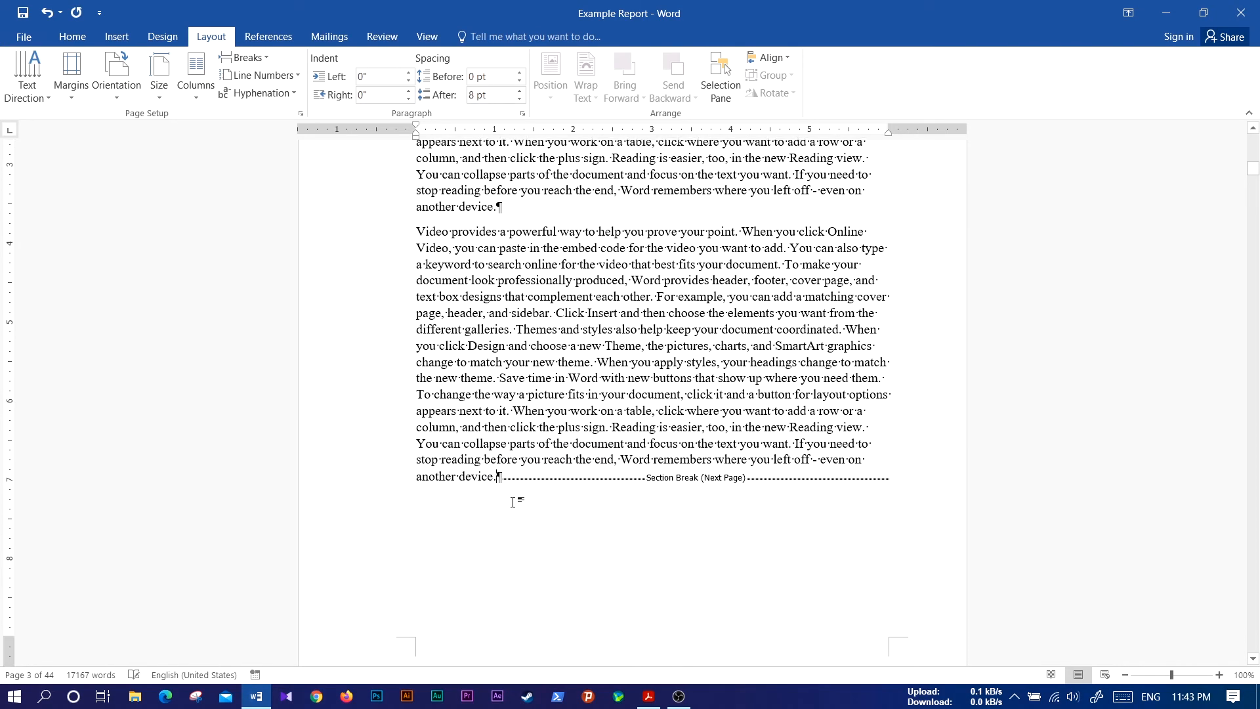
pyautogui.press('Delete')
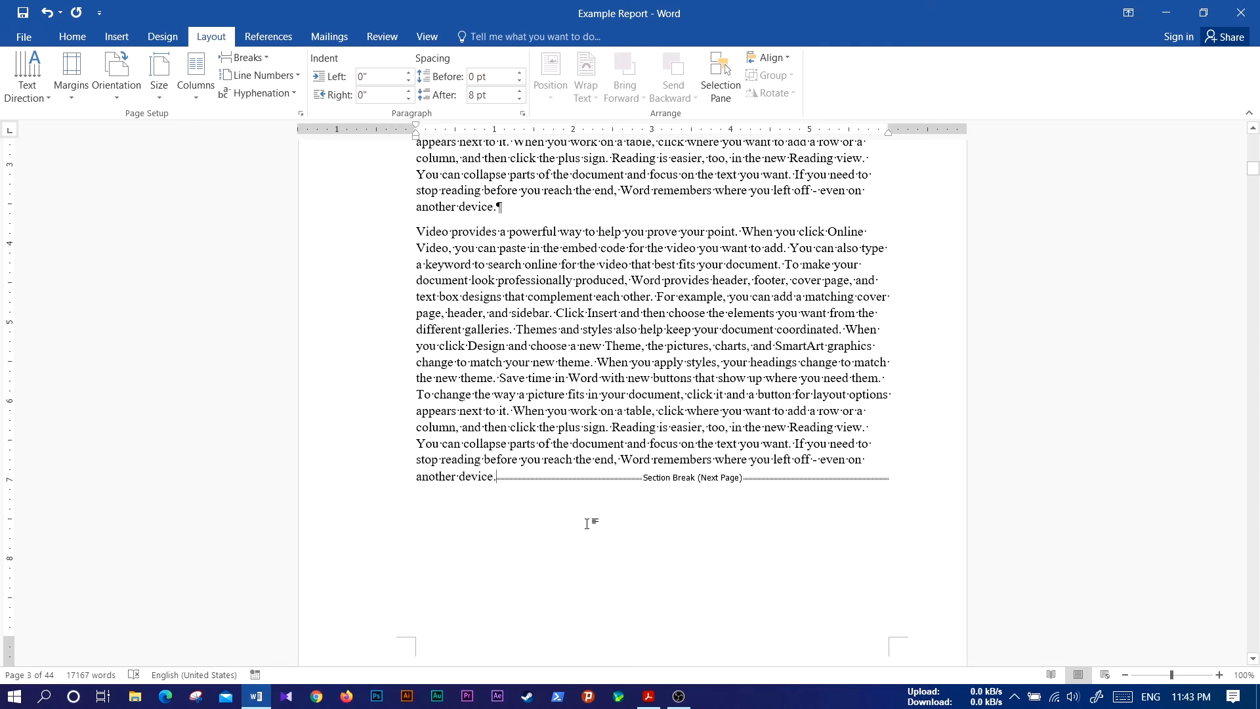
pyautogui.press('Delete')
pyautogui.scroll(5, 585, 513)
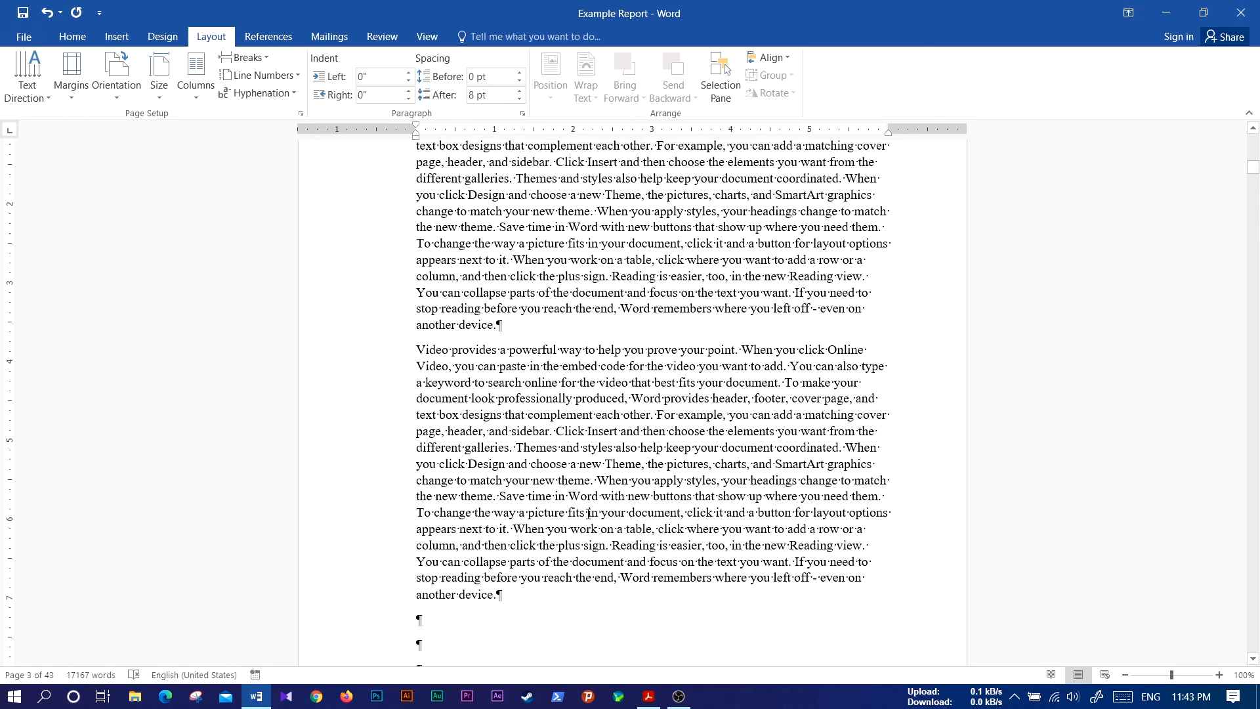
# - Insert a Continuous section break at the end of the Abstract's second-to-last paragraph and remove the empty paragraph after it
pyautogui.scroll(-4, 563, 538)
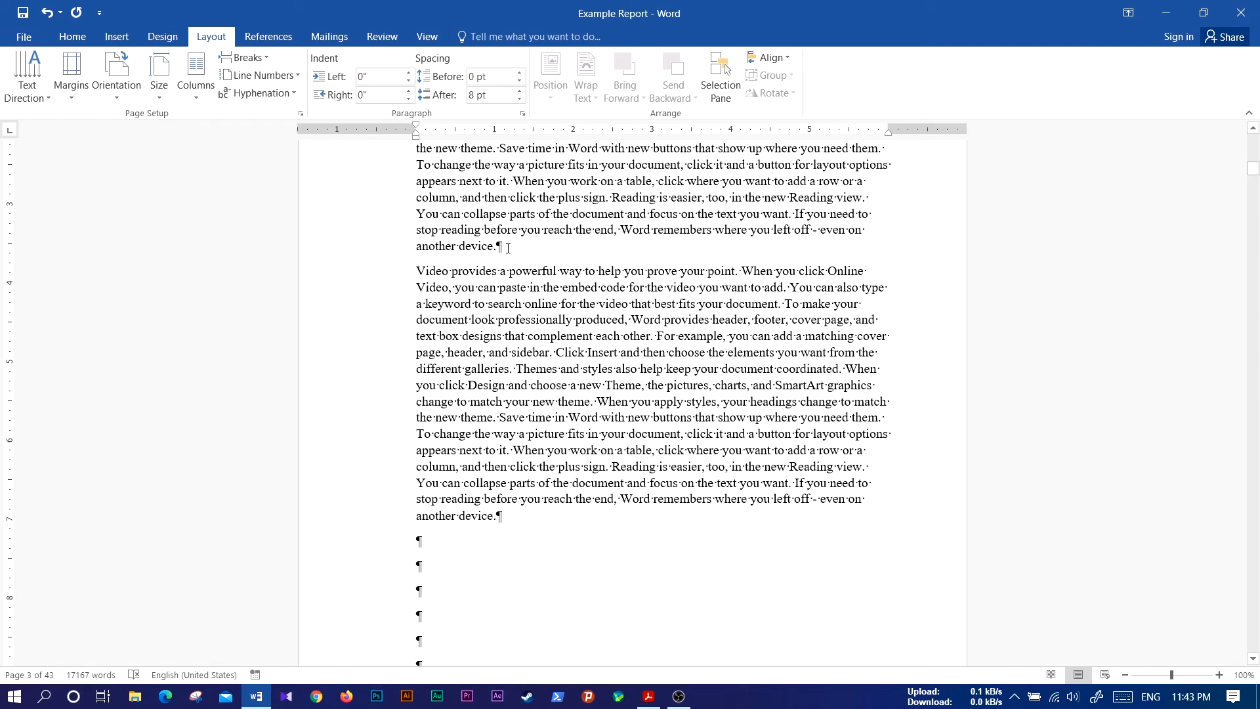
pyautogui.click(249, 58)
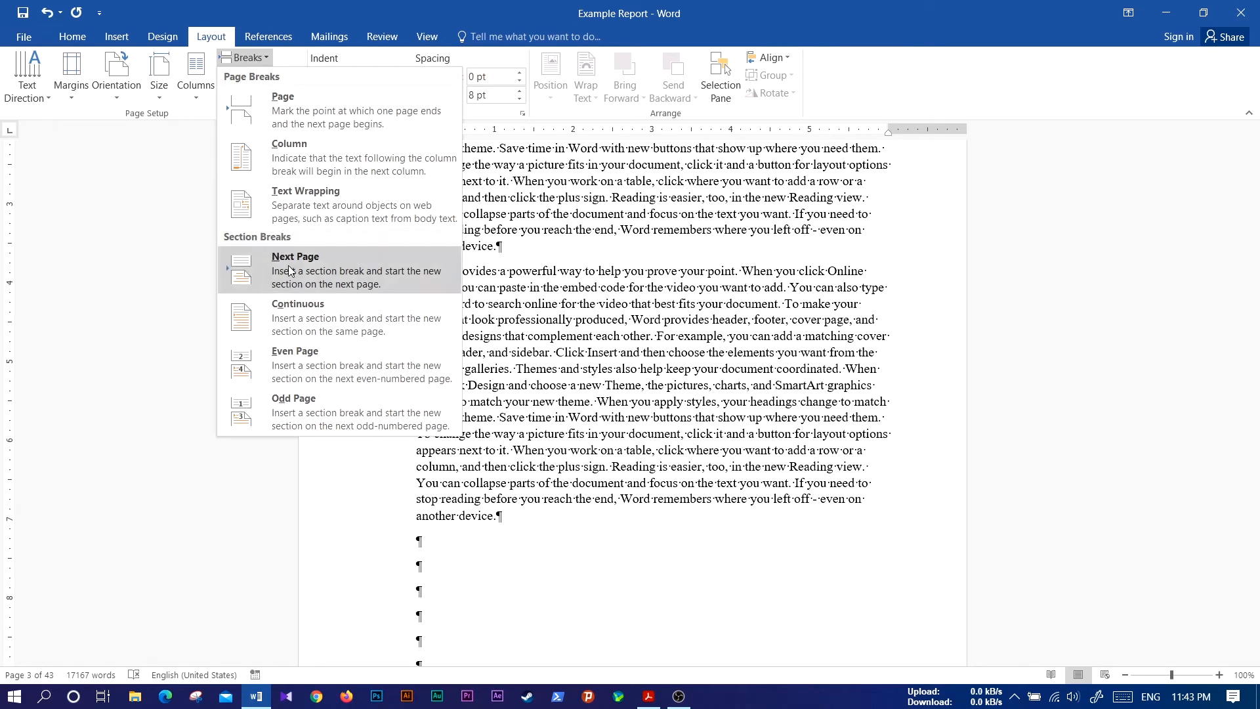
pyautogui.click(289, 320)
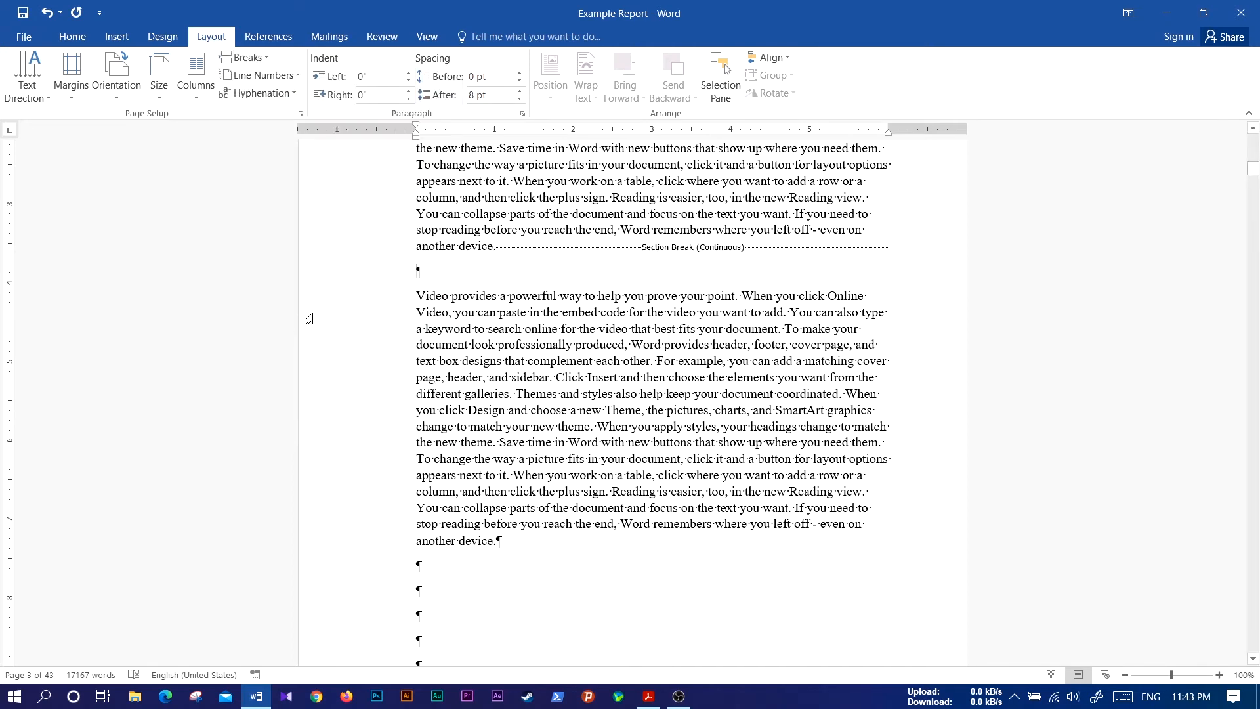
pyautogui.press('Delete')
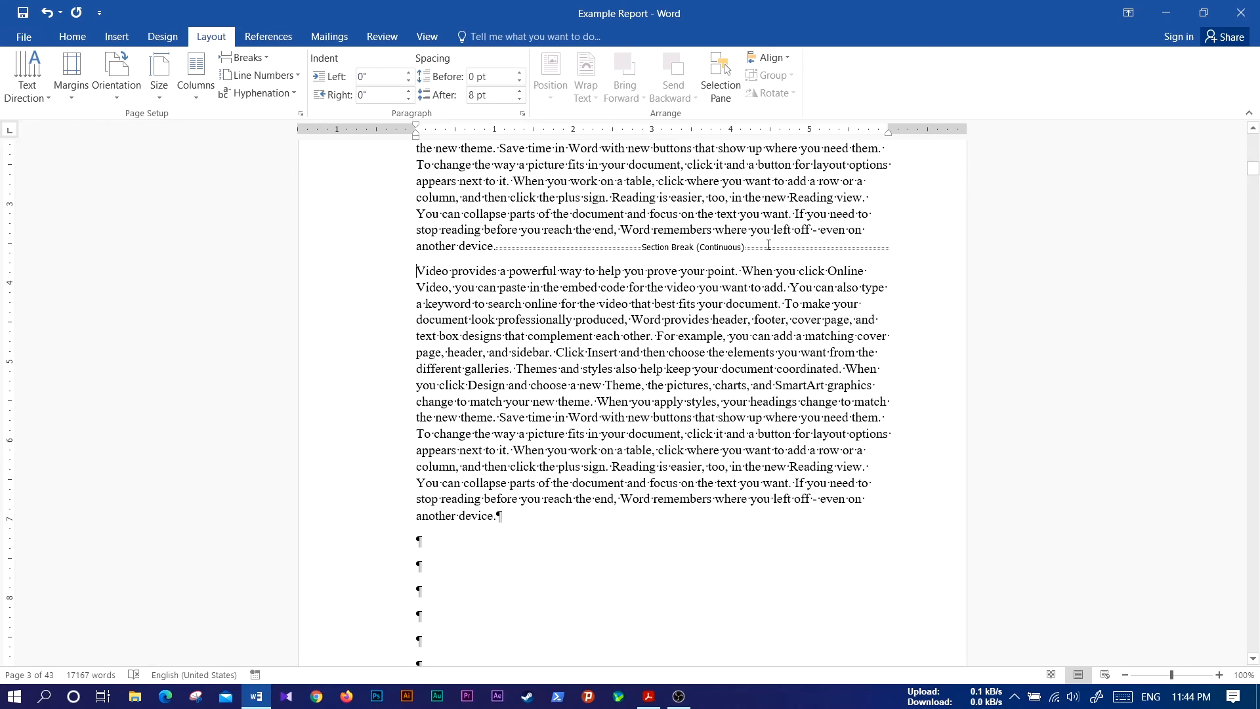
# - Insert a Continuous section break at the end of the Abstract's last paragraph
pyautogui.scroll(-3, 746, 320)
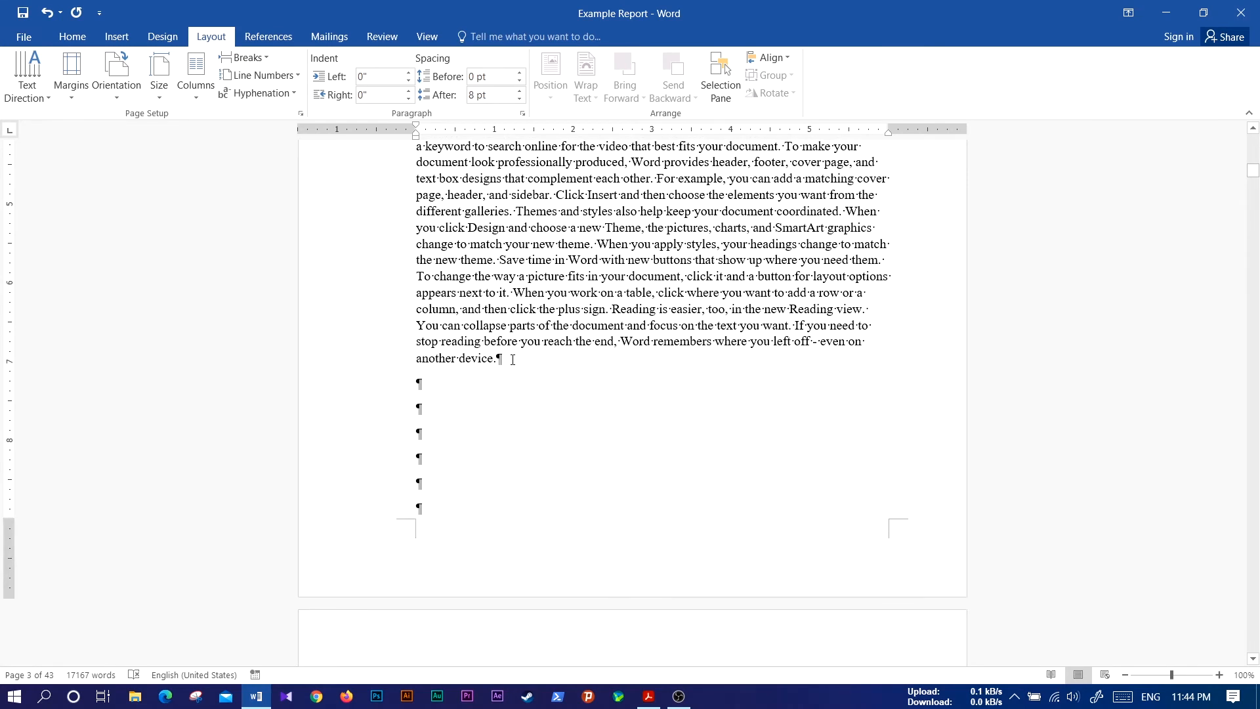
pyautogui.scroll(3, 513, 378)
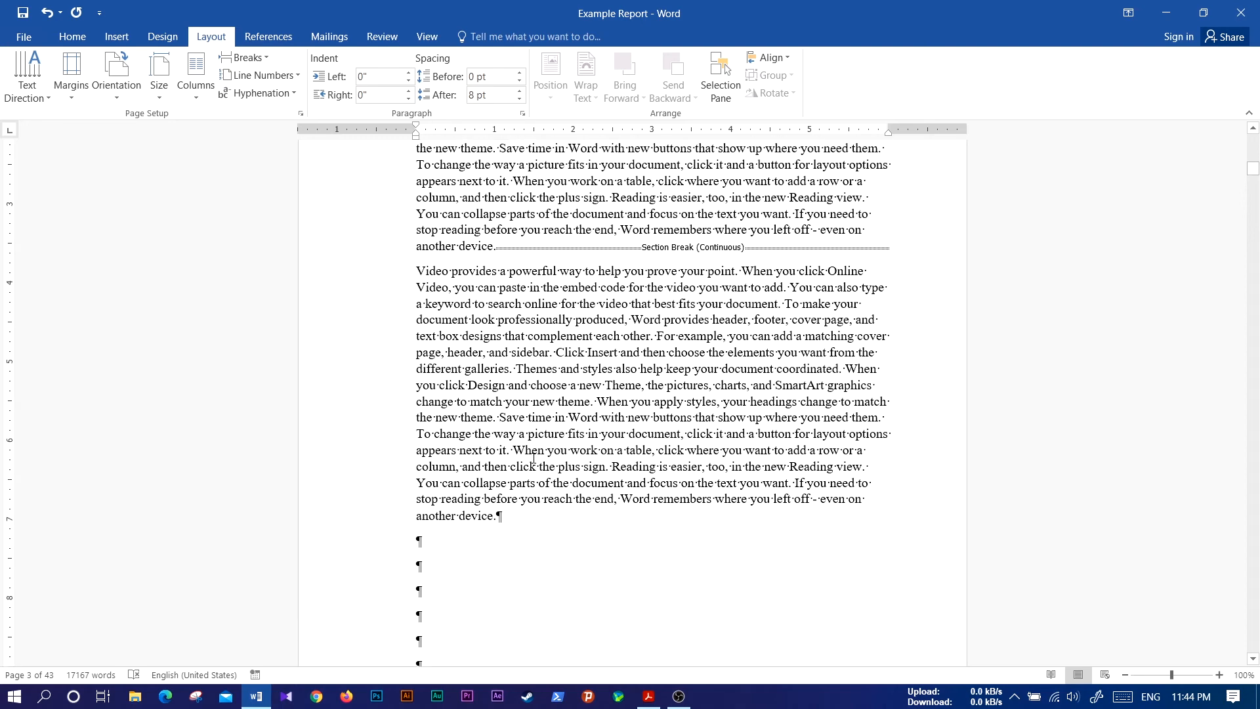
pyautogui.click(250, 58)
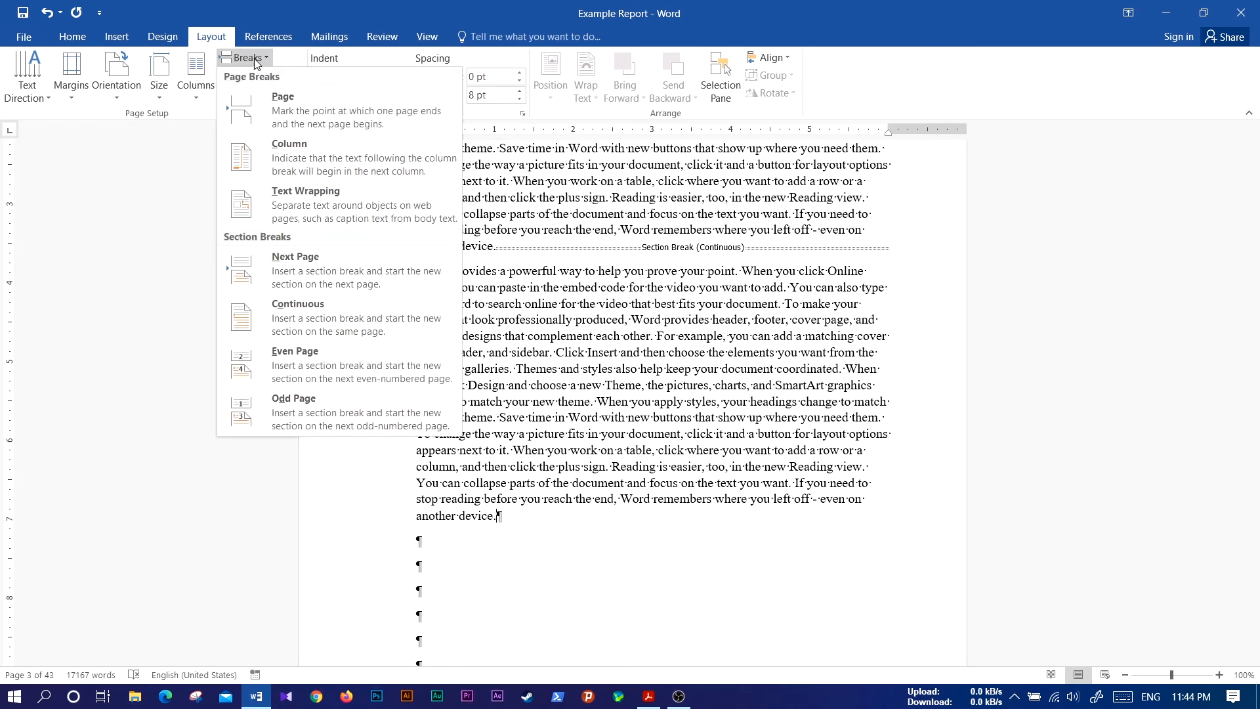
pyautogui.click(317, 325)
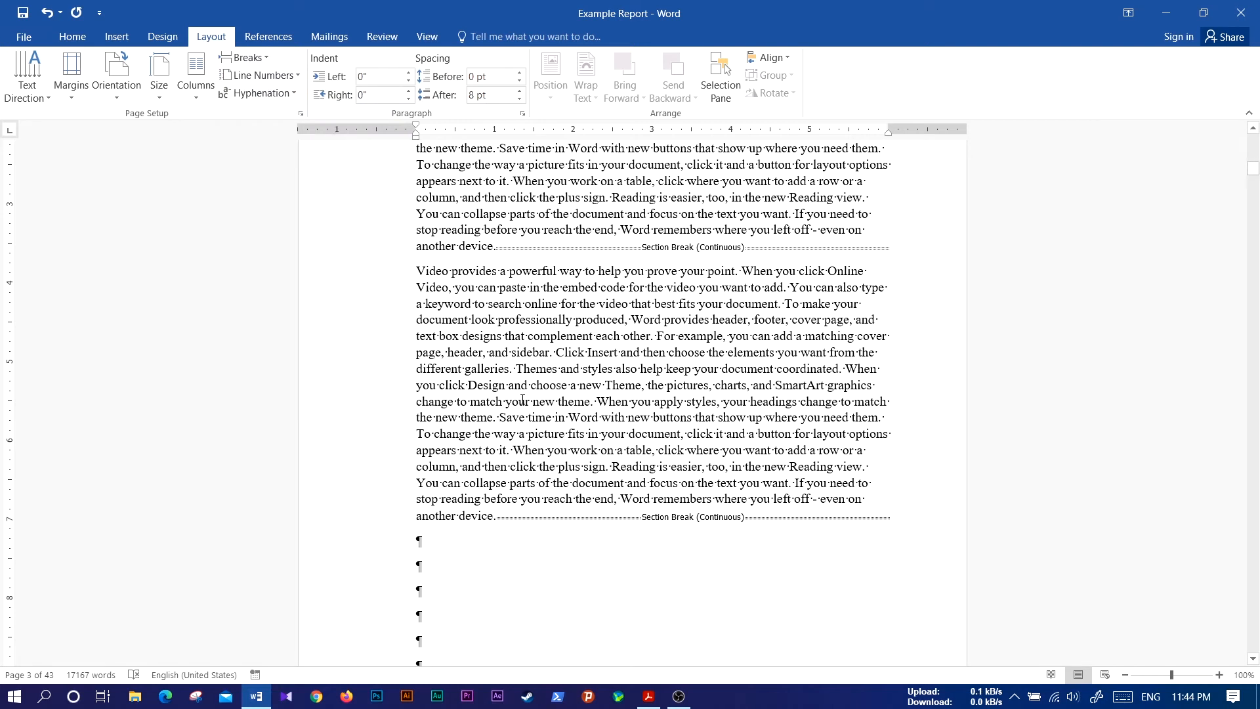
# - Apply a two-column layout to the paragraph between the Continuous breaks and check the text before and after it
pyautogui.click(532, 369)
pyautogui.click(196, 89)
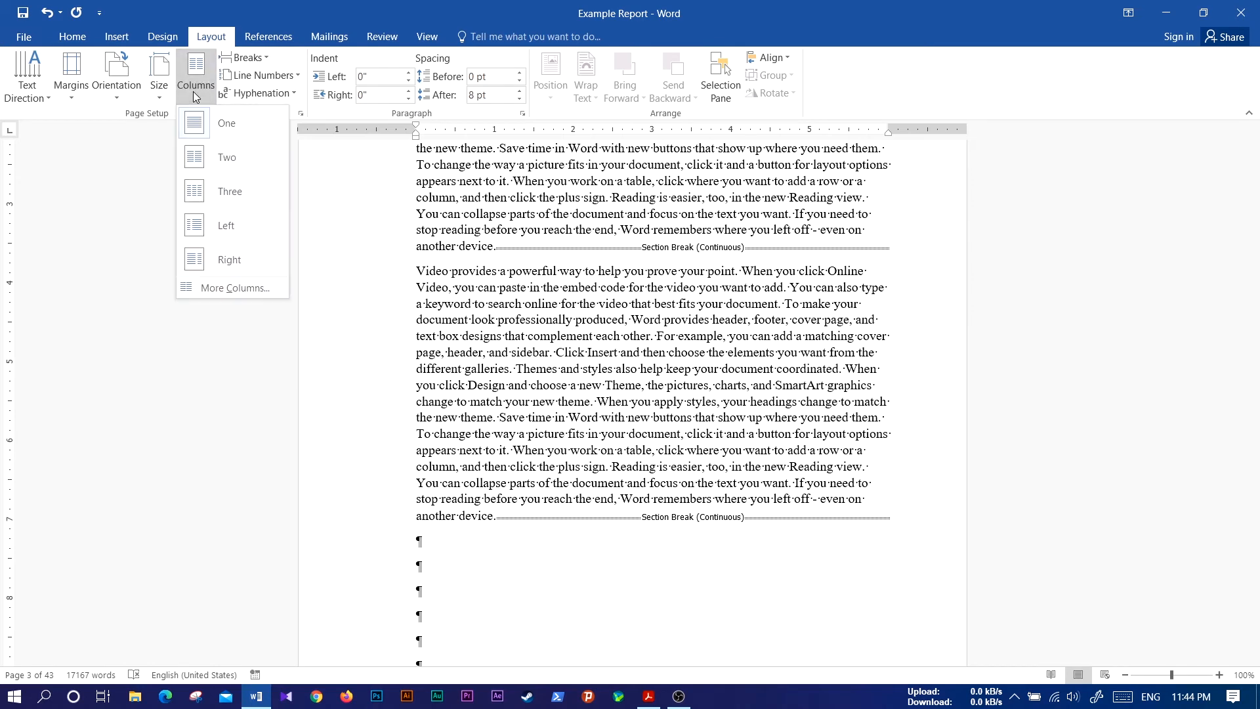
pyautogui.click(225, 168)
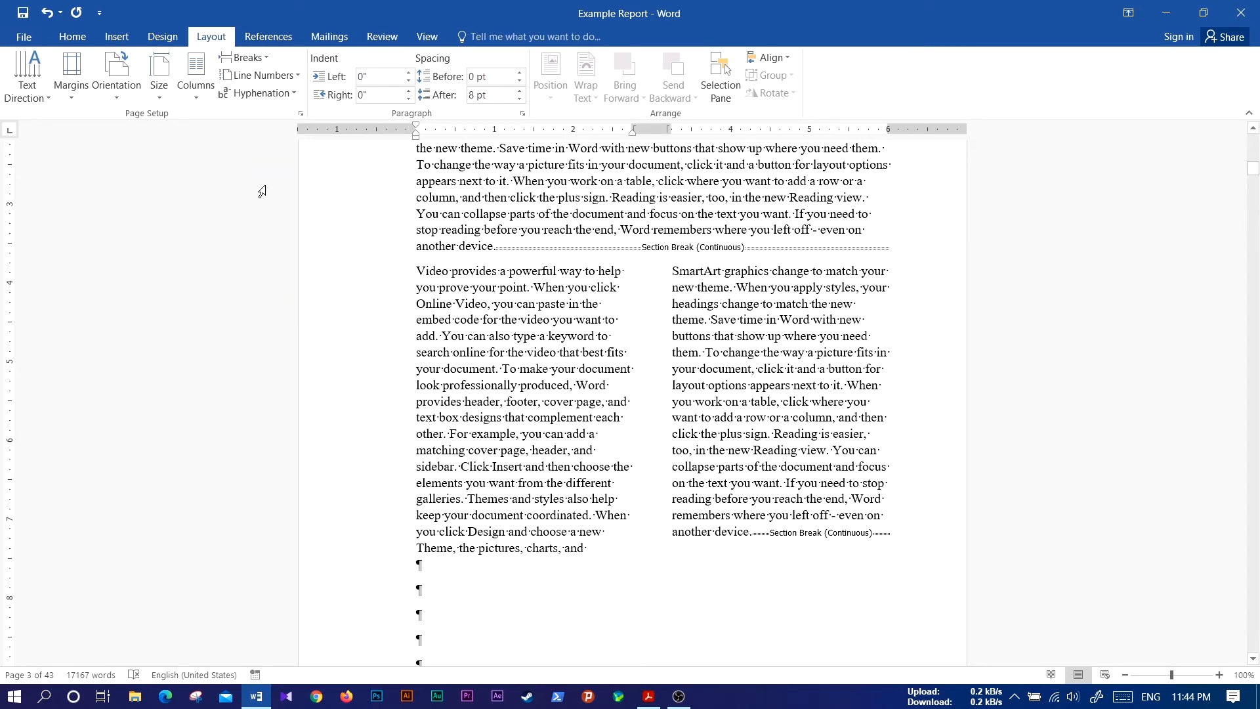
pyautogui.scroll(-6, 529, 518)
pyautogui.scroll(3, 531, 517)
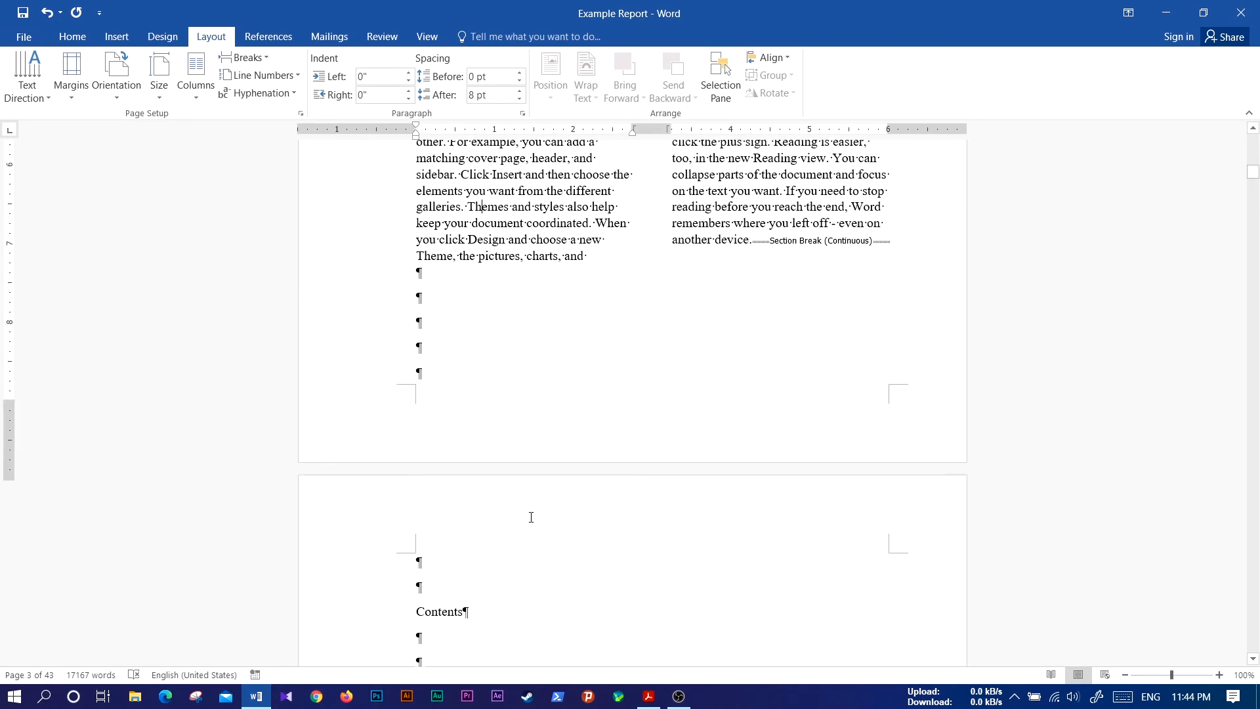
pyautogui.scroll(7, 530, 517)
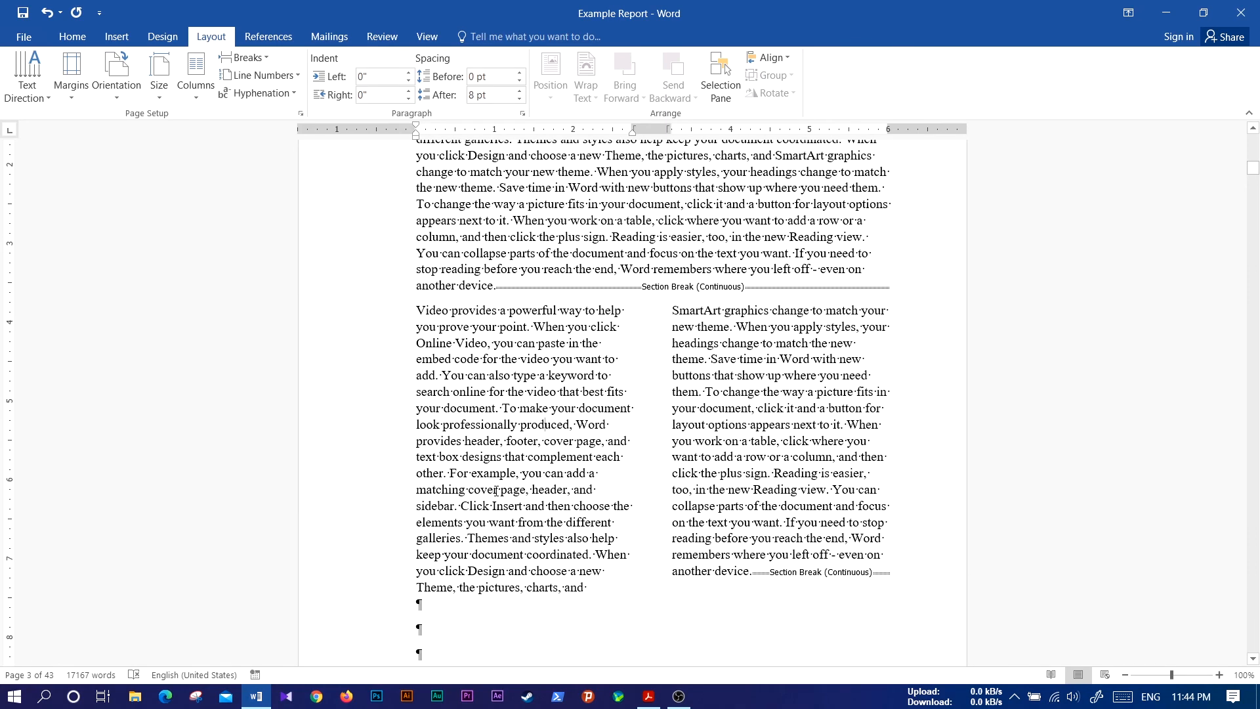
# - Try a three-column layout on the Abstract's last paragraph, and switch it to the Left column preset
pyautogui.click(196, 76)
pyautogui.click(226, 198)
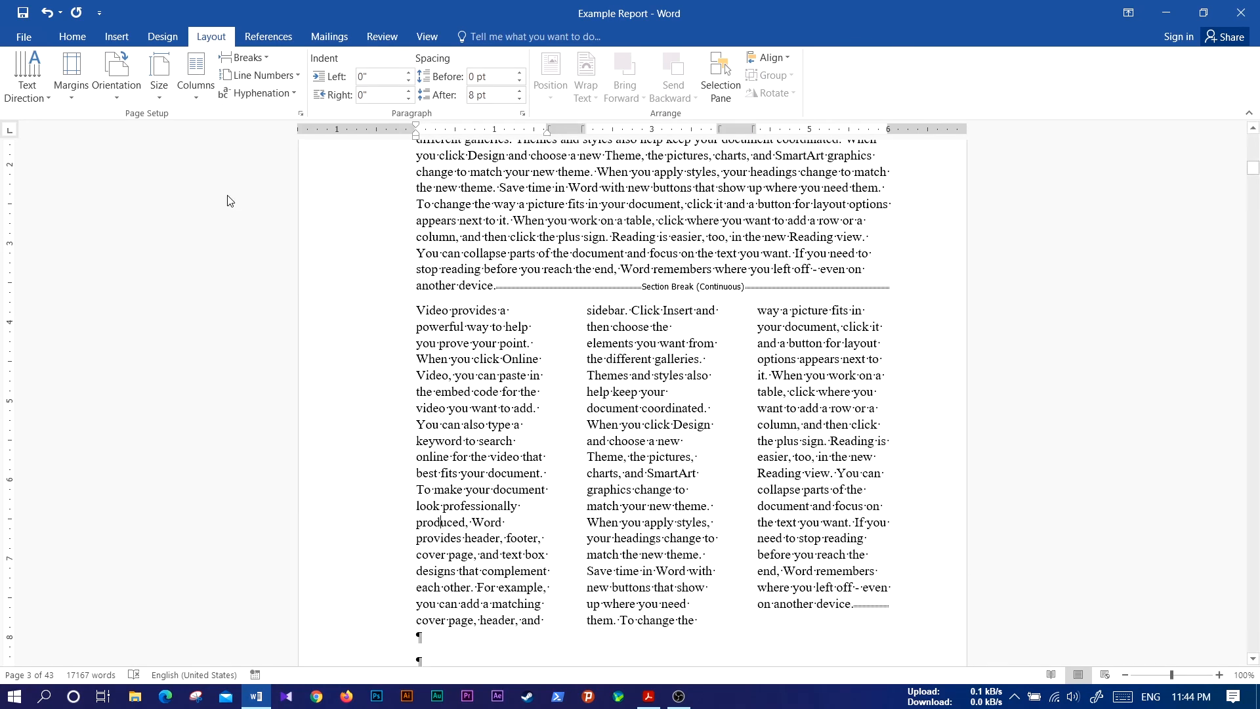
pyautogui.click(196, 74)
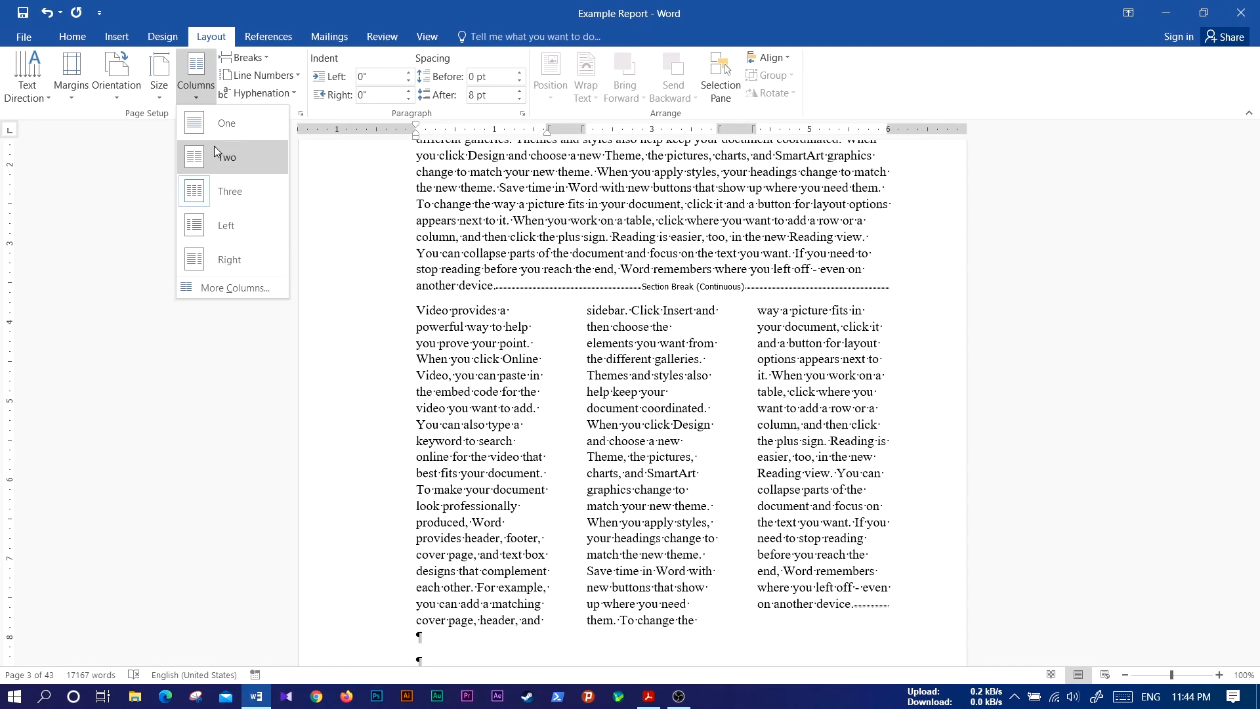
pyautogui.click(225, 217)
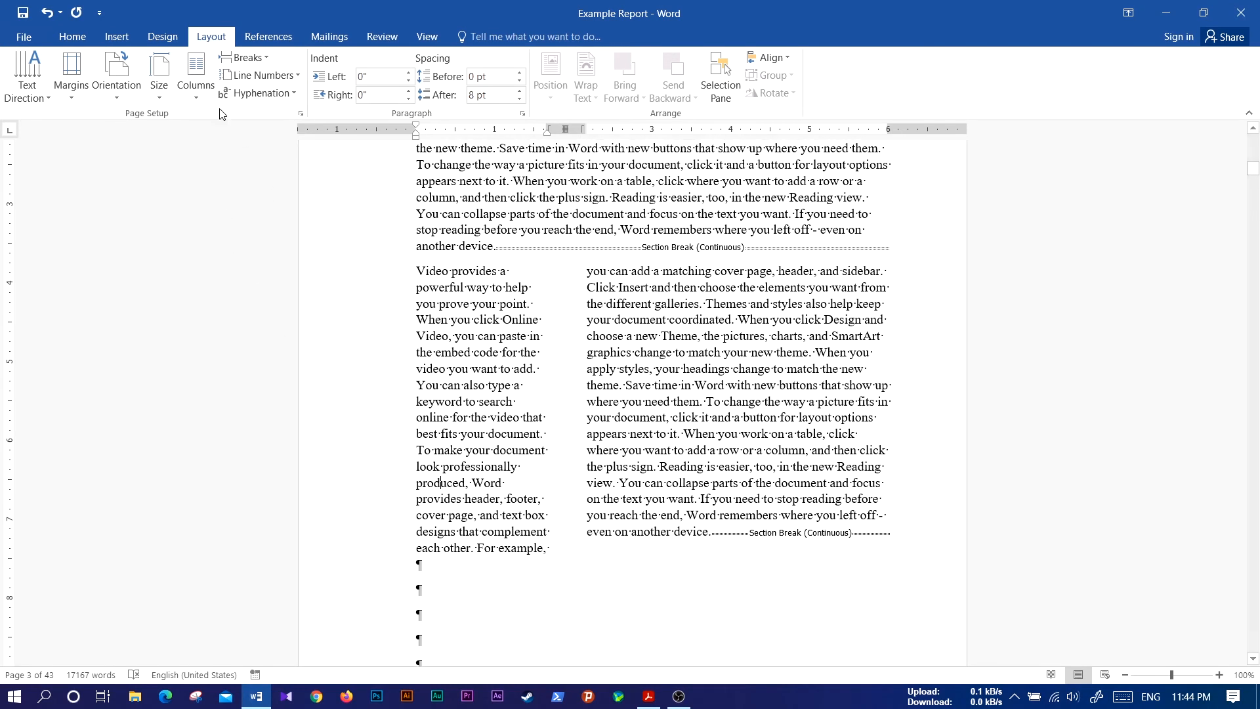
# - Set the Abstract's last paragraph section to five columns, applied to this section only, and check the text around it
pyautogui.click(196, 73)
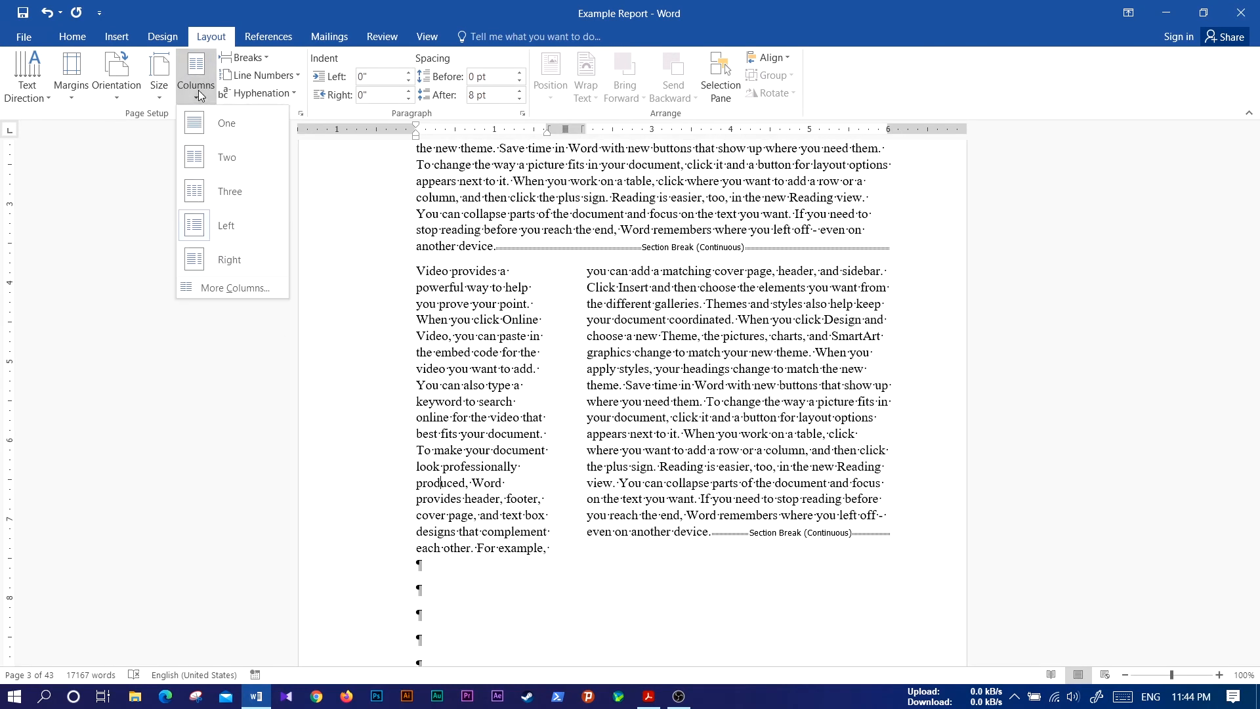
pyautogui.click(239, 289)
pyautogui.click(572, 289)
pyautogui.click(572, 288)
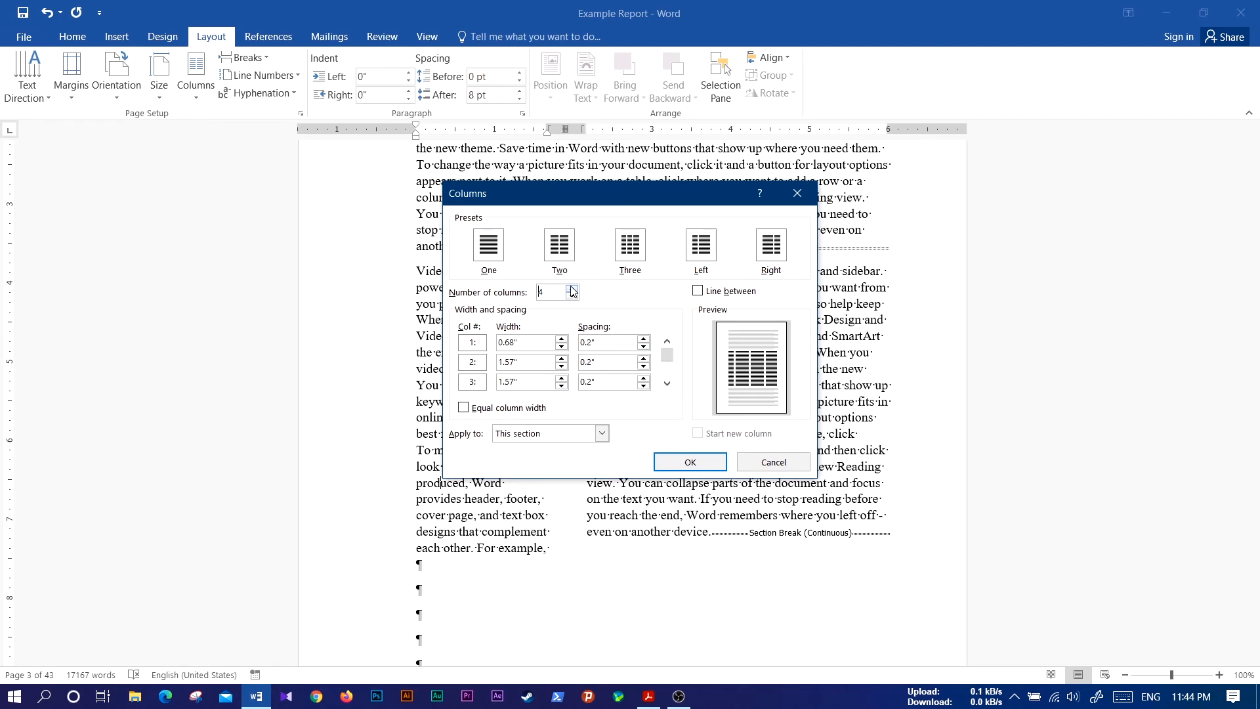
pyautogui.click(573, 289)
pyautogui.click(714, 462)
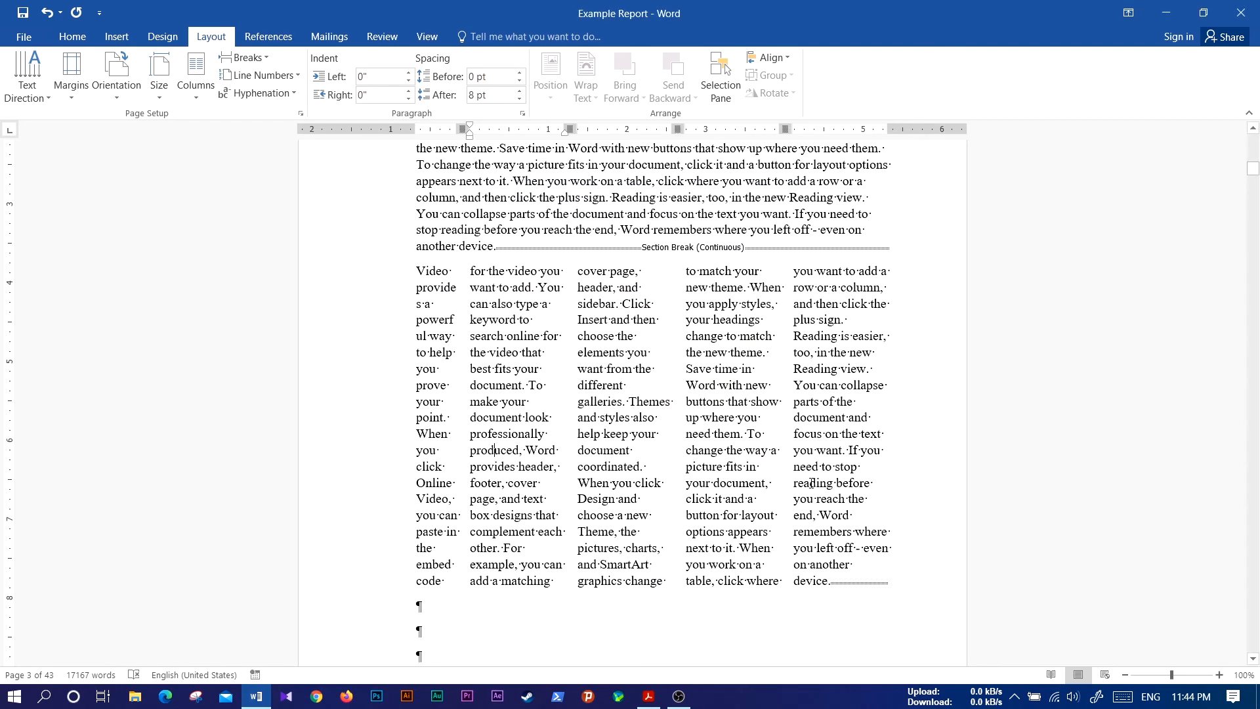
pyautogui.scroll(-7, 799, 507)
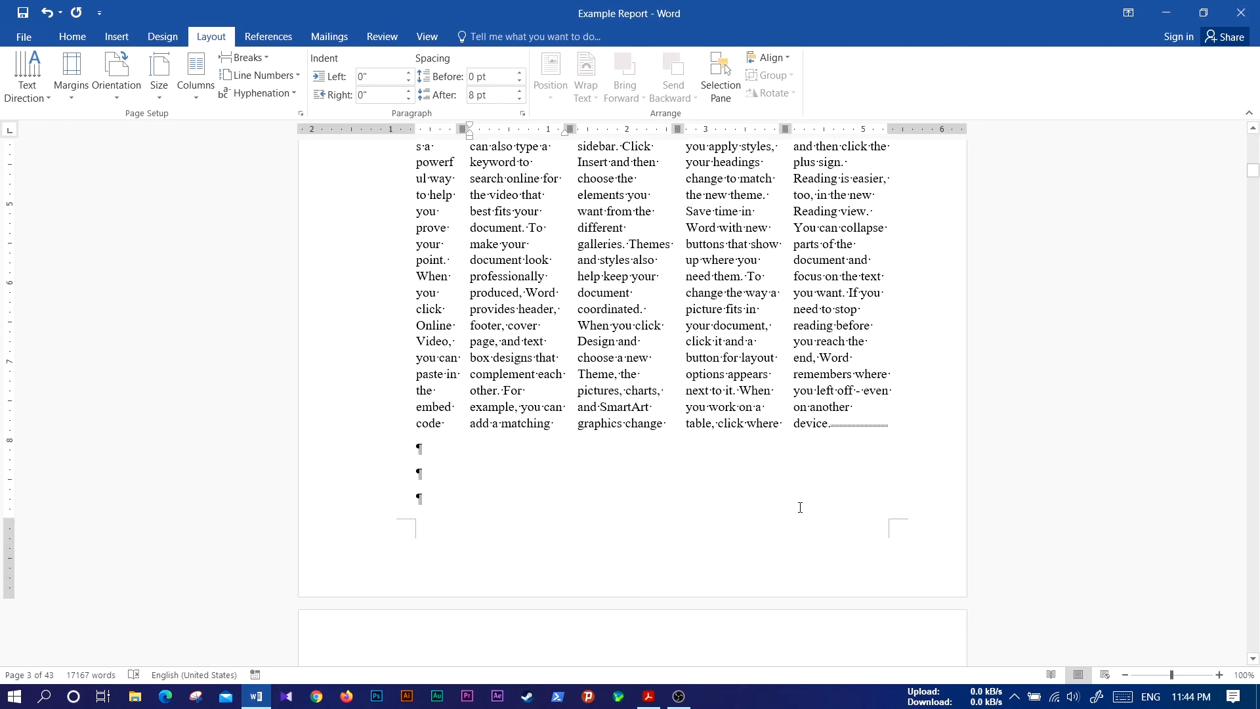
pyautogui.scroll(7, 800, 508)
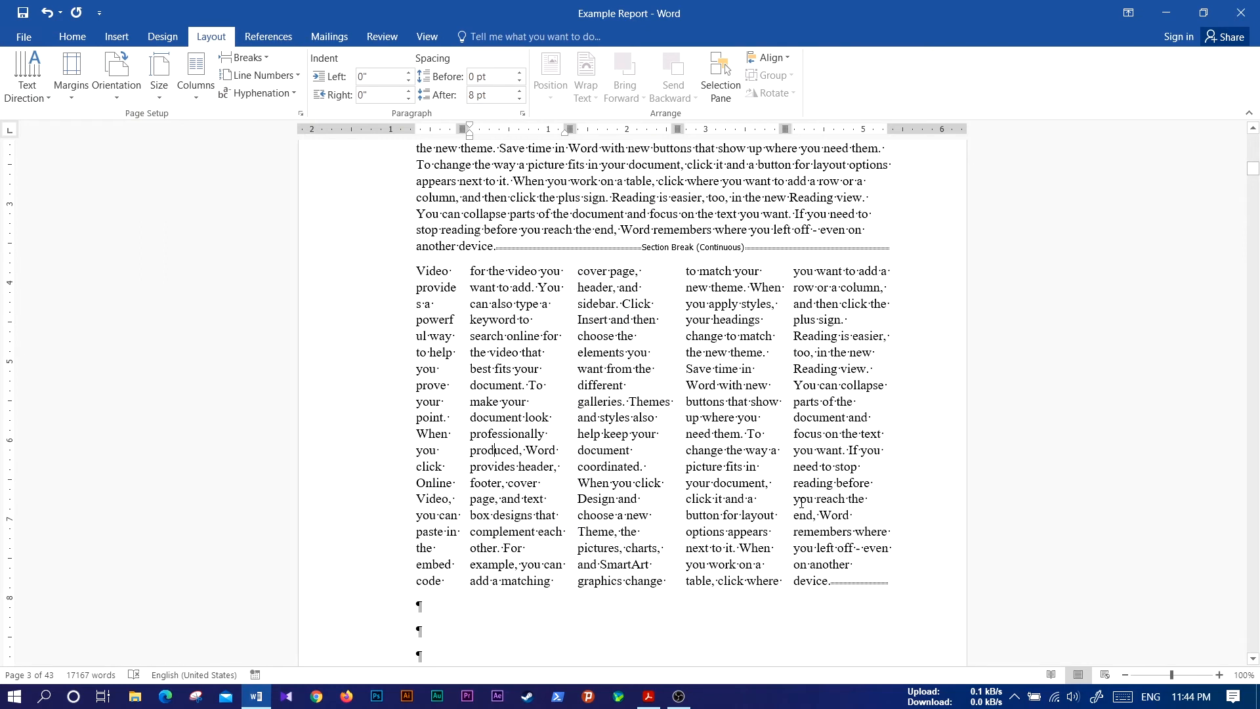
pyautogui.scroll(-3, 801, 500)
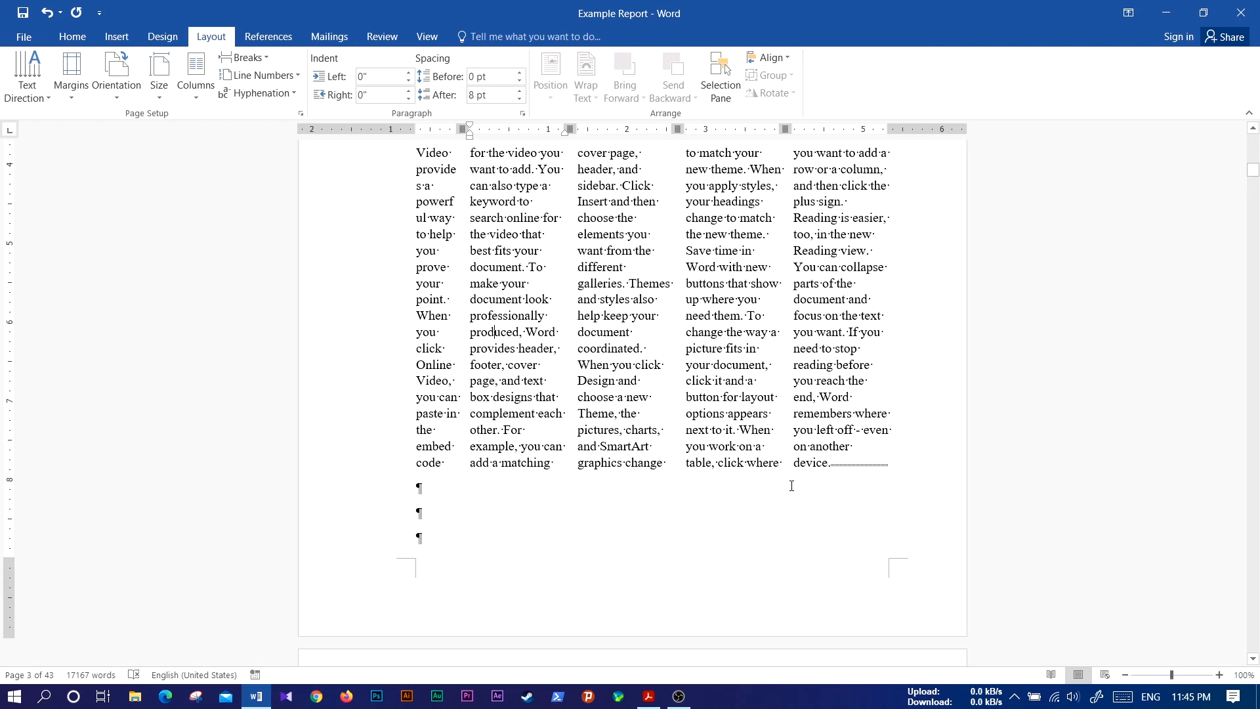
pyautogui.scroll(3, 752, 525)
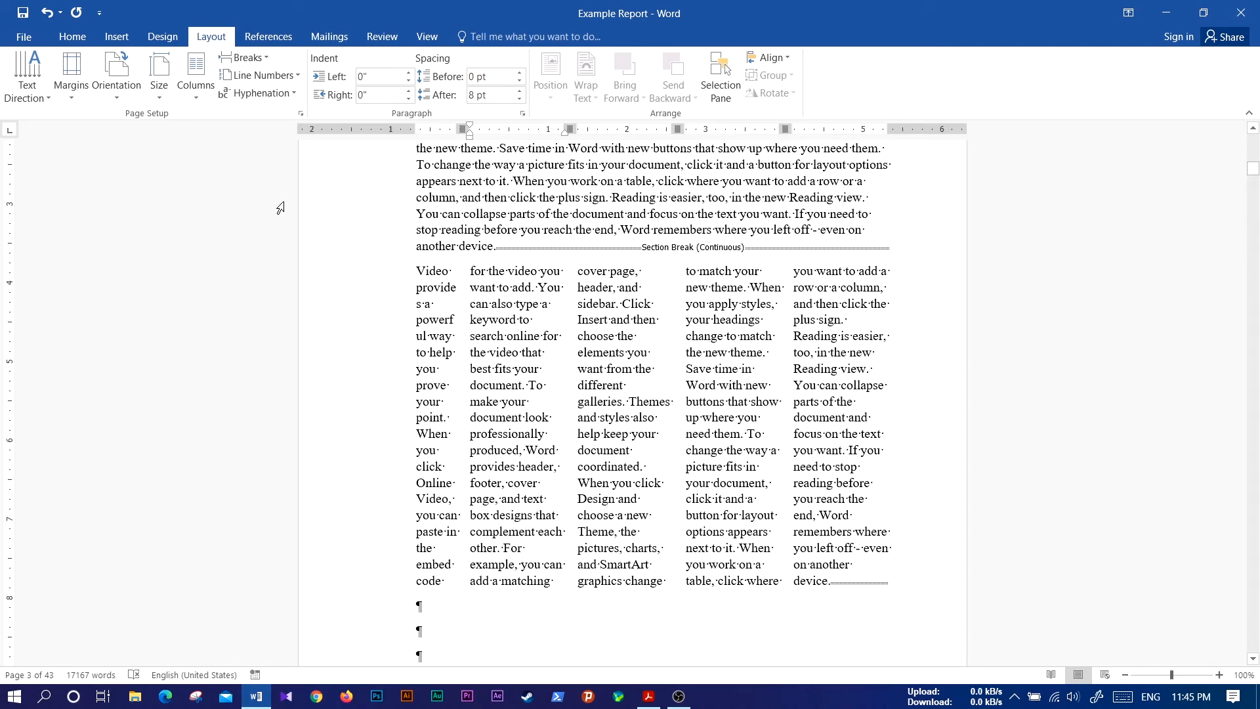
# - Hide the formatting marks and review the pages before the Abstract and its multi-column paragraph
pyautogui.click(72, 36)
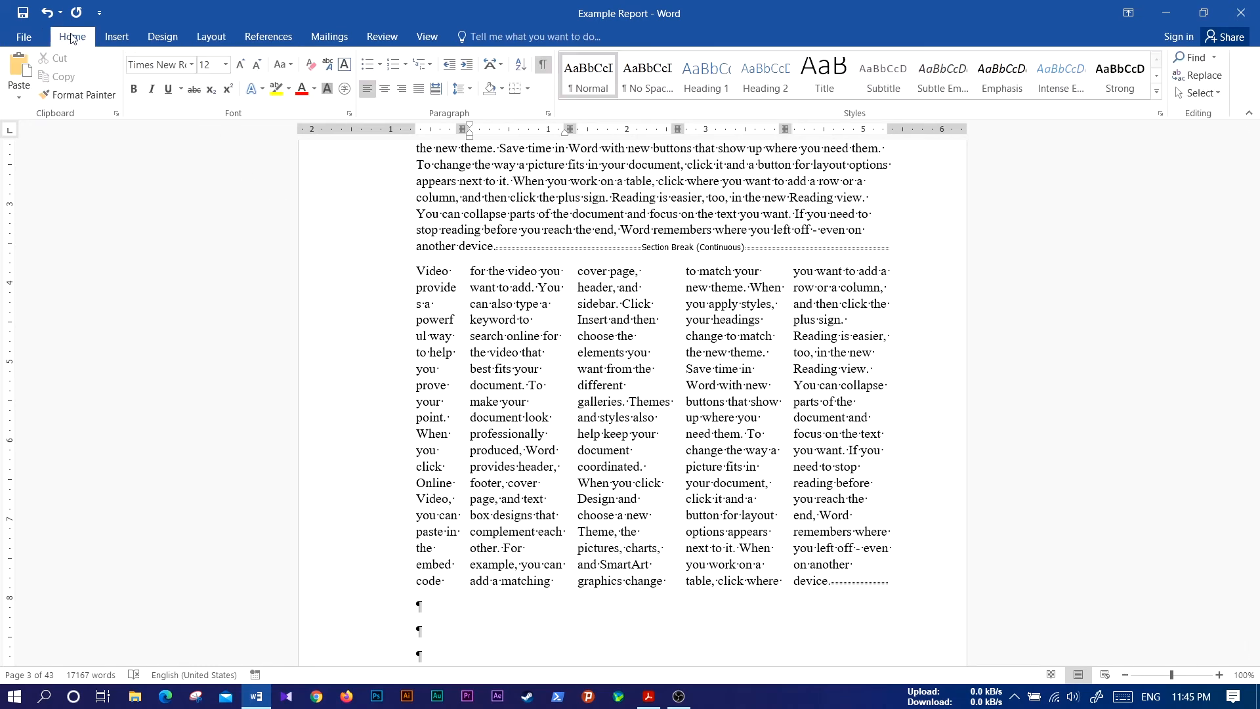
pyautogui.click(544, 68)
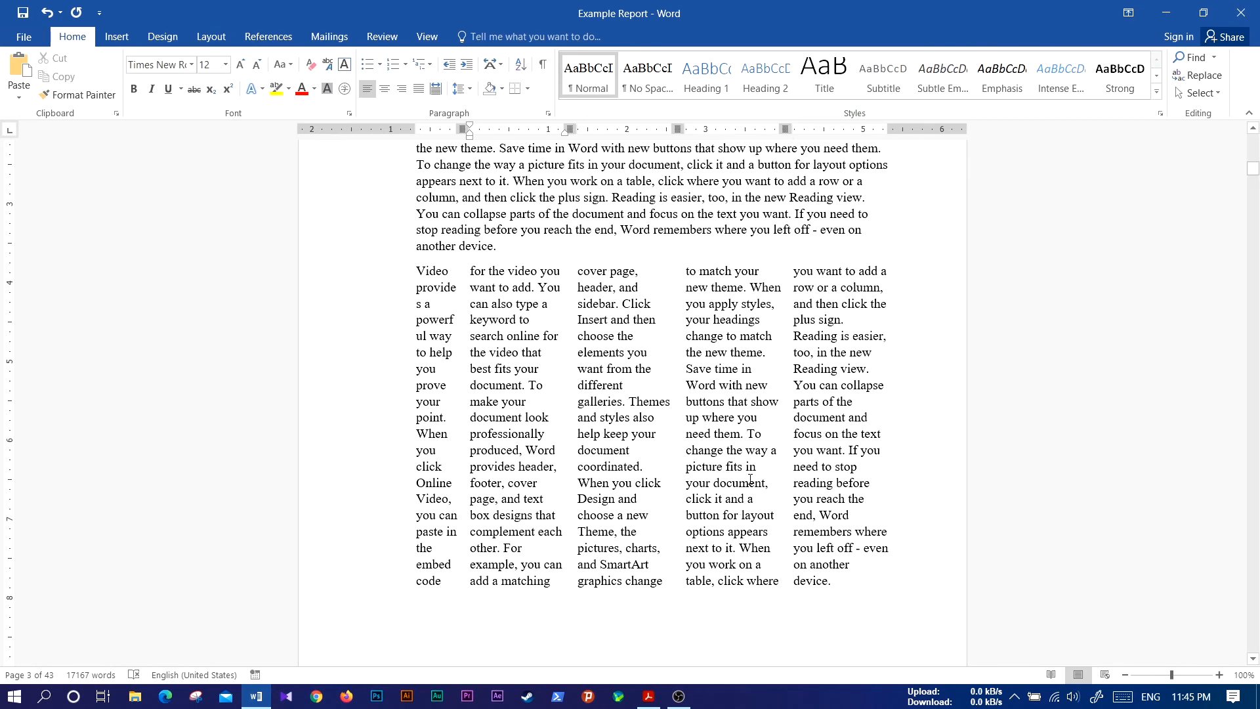
pyautogui.scroll(10, 756, 489)
pyautogui.scroll(7, 756, 488)
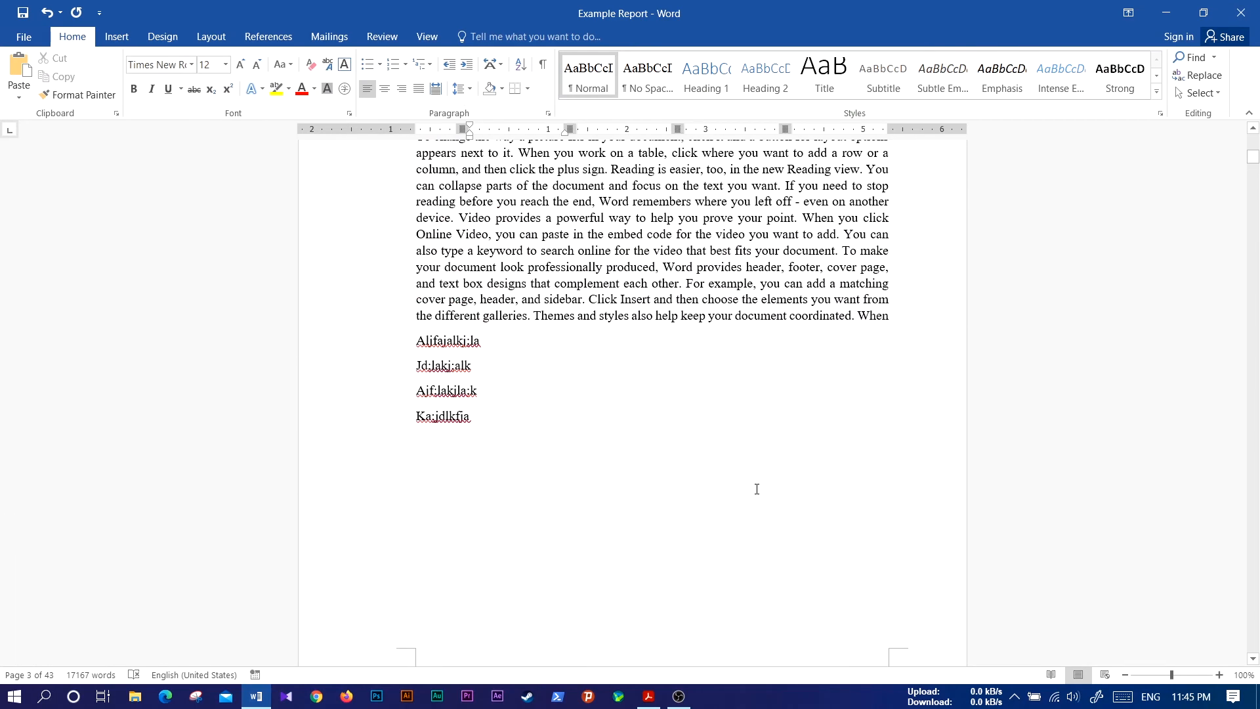
pyautogui.scroll(-20, 759, 480)
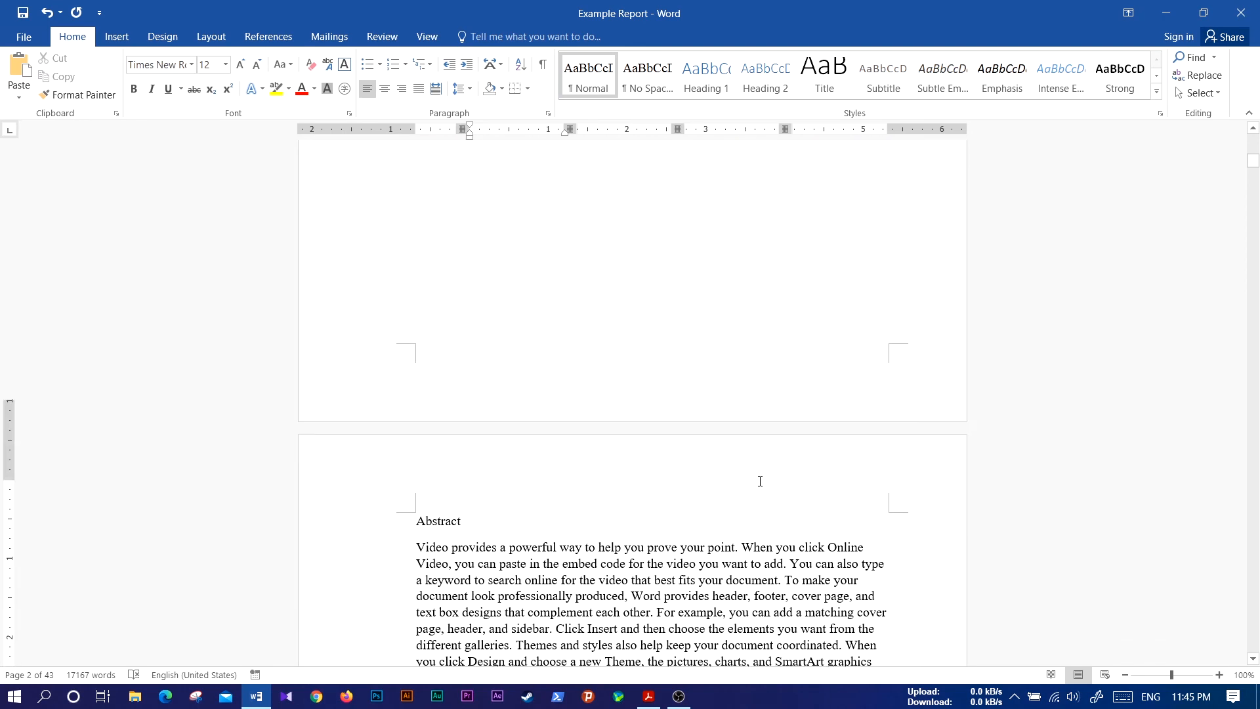
pyautogui.scroll(-7, 760, 481)
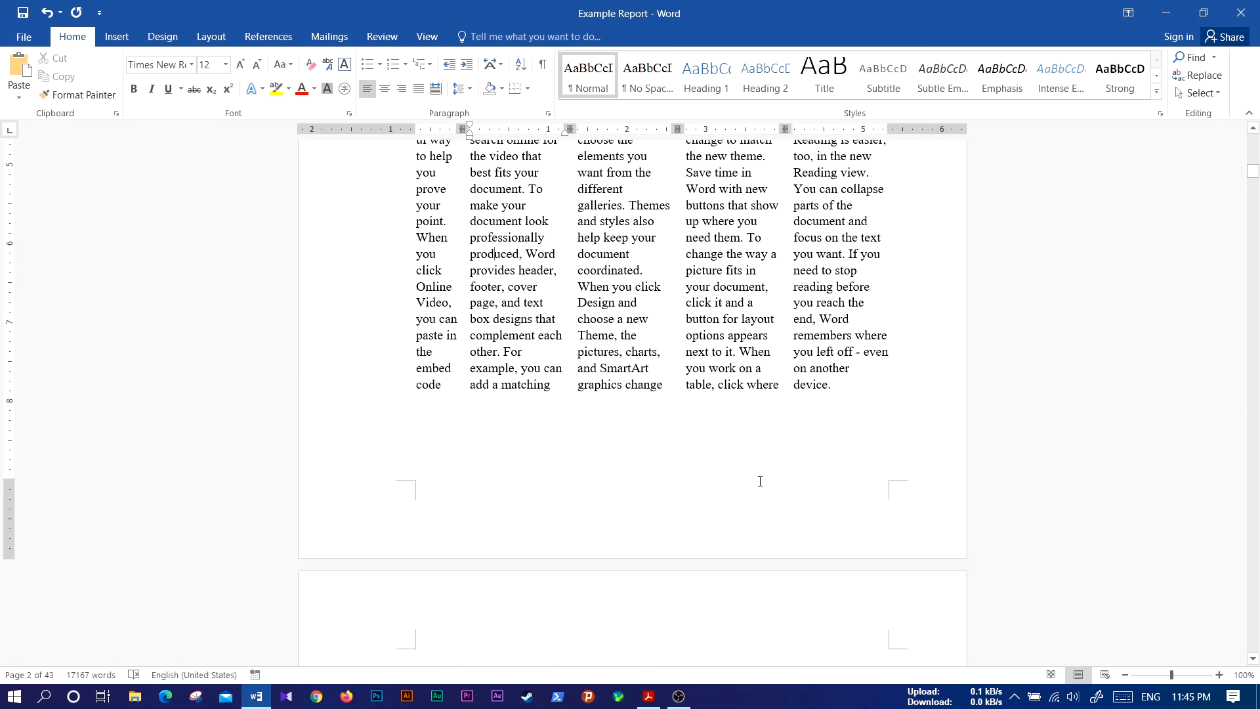
# - Show the formatting marks and examine the page break and Continuous section breaks around the Abstract's five-column paragraph
pyautogui.scroll(3, 760, 481)
pyautogui.scroll(6, 760, 481)
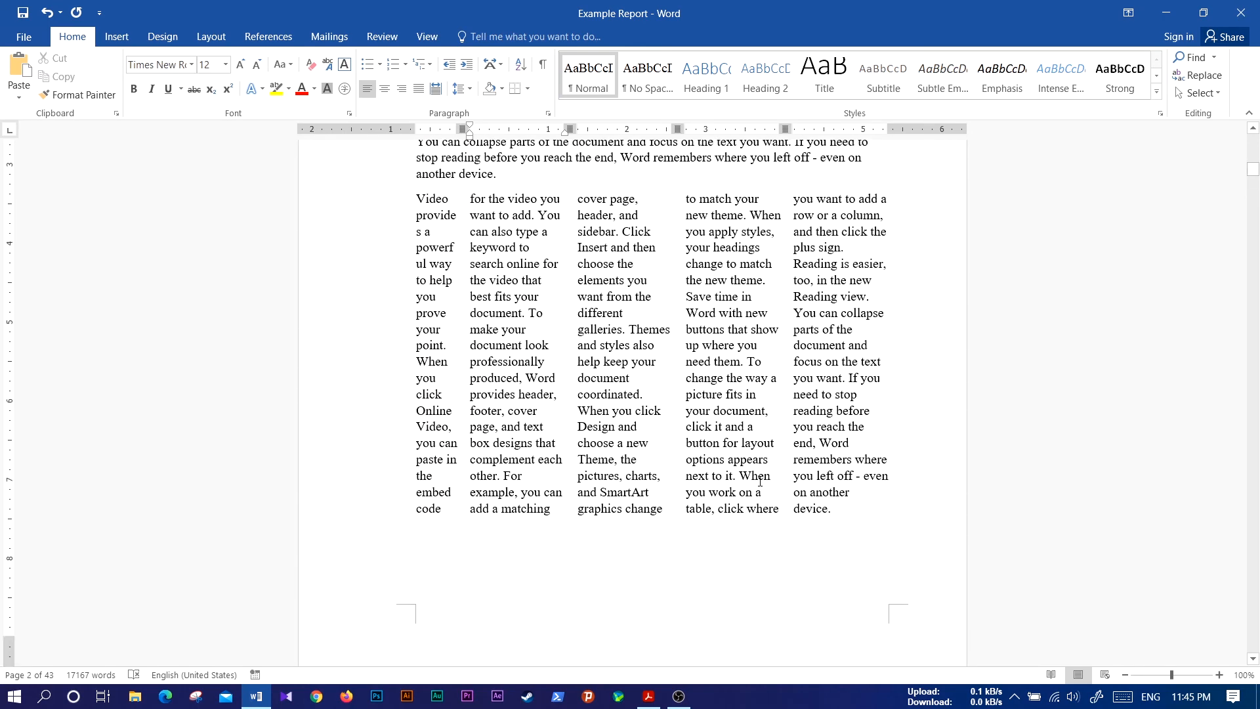
pyautogui.click(542, 65)
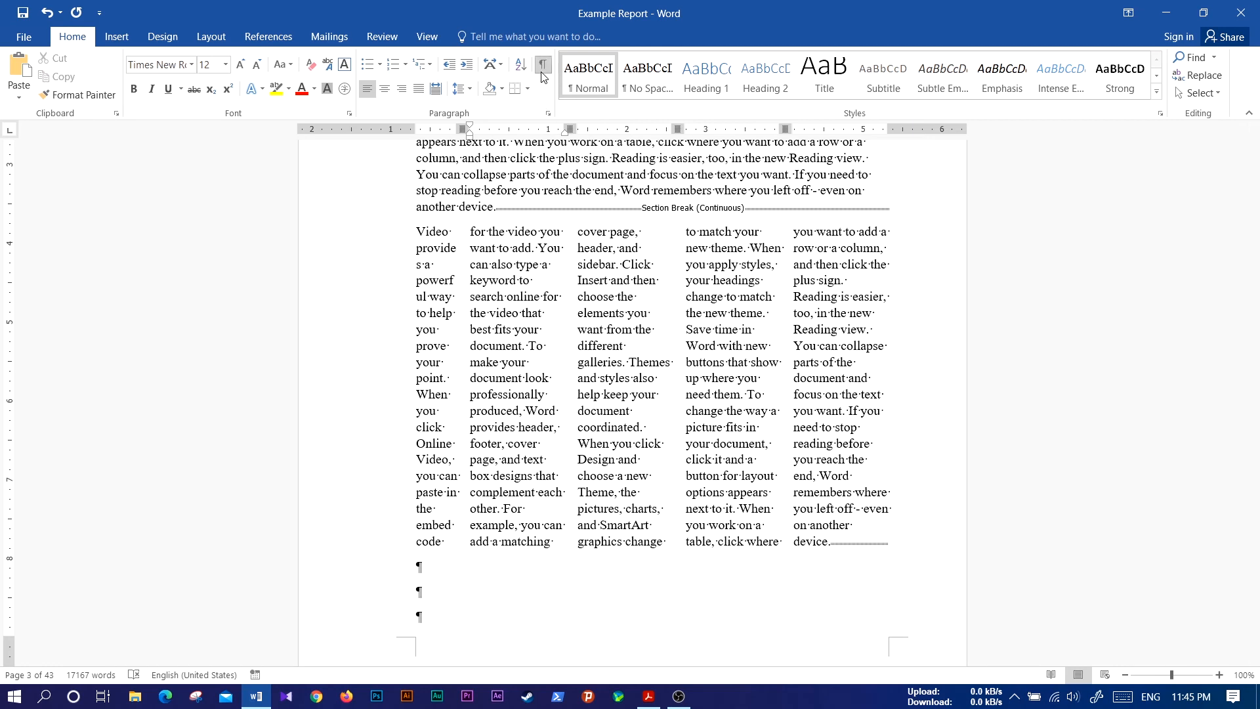
pyautogui.scroll(4, 643, 399)
pyautogui.scroll(14, 644, 399)
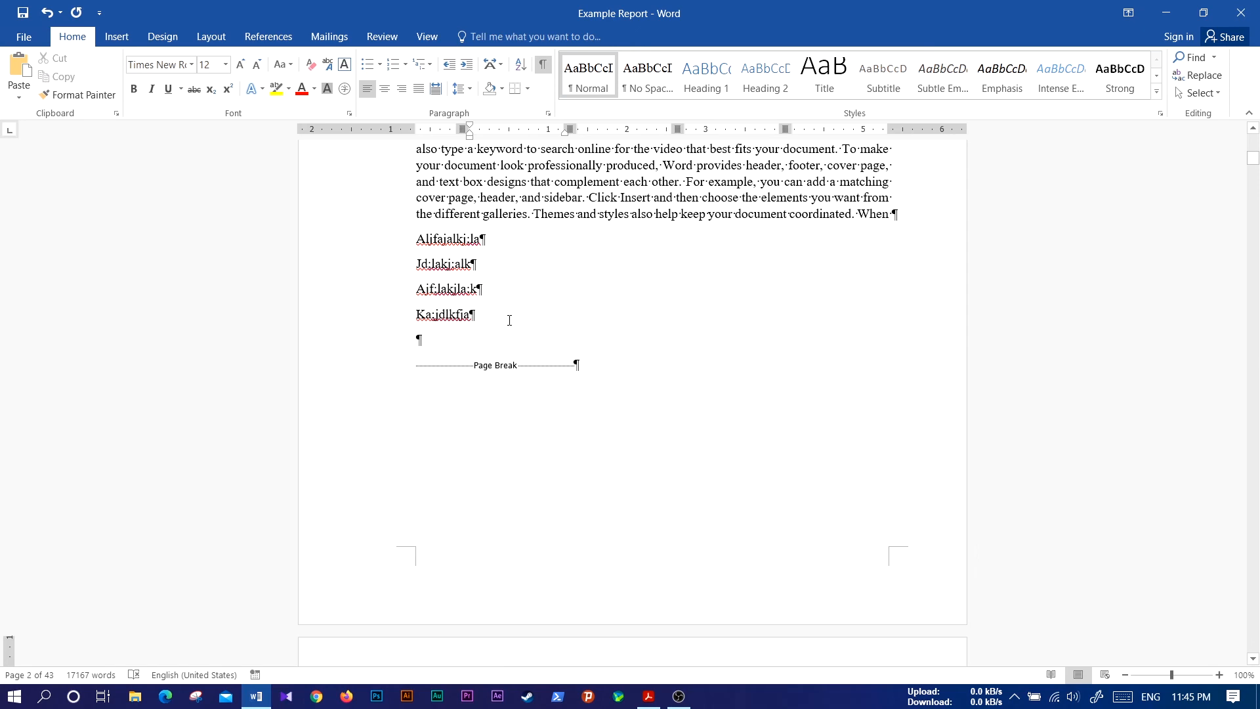
pyautogui.scroll(-11, 612, 373)
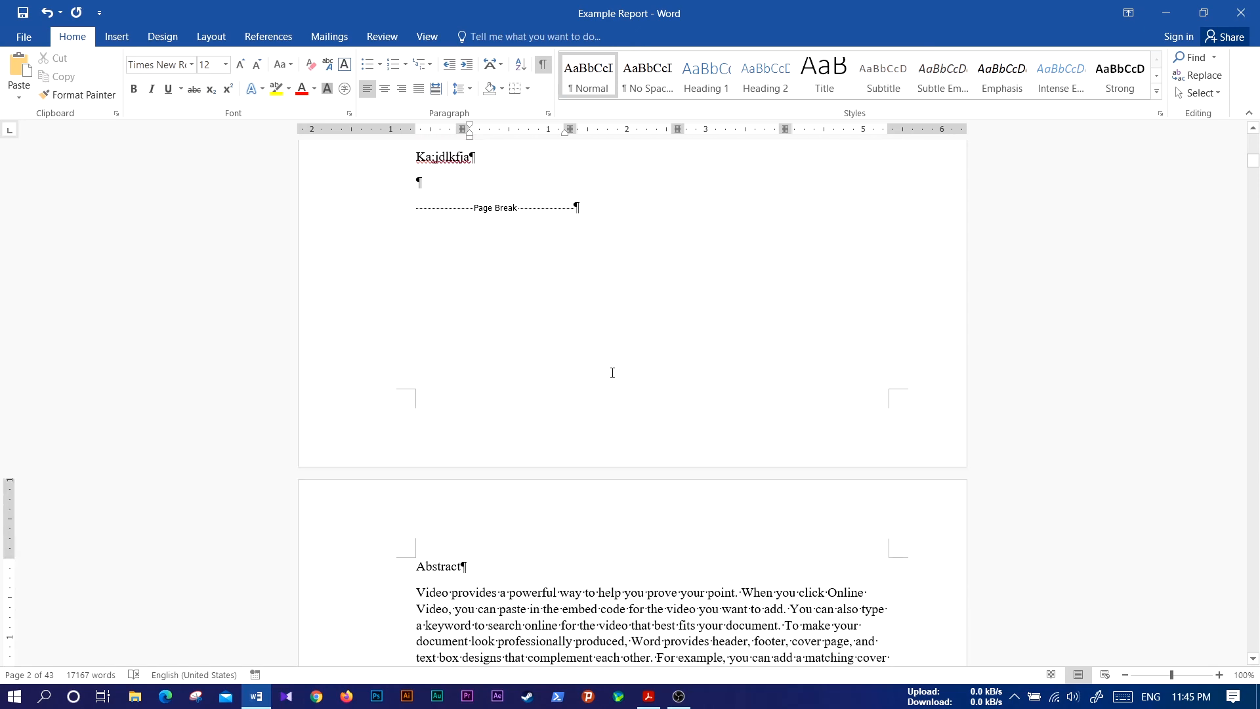
pyautogui.scroll(-6, 673, 502)
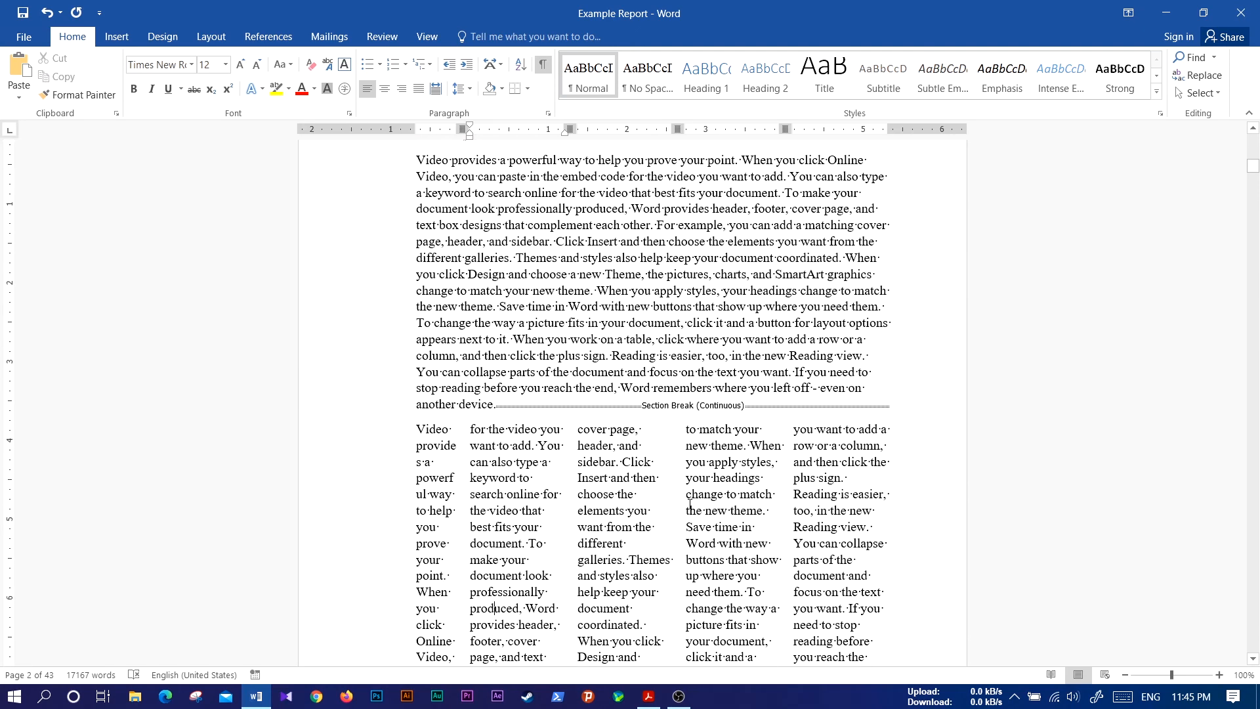
pyautogui.scroll(-4, 689, 502)
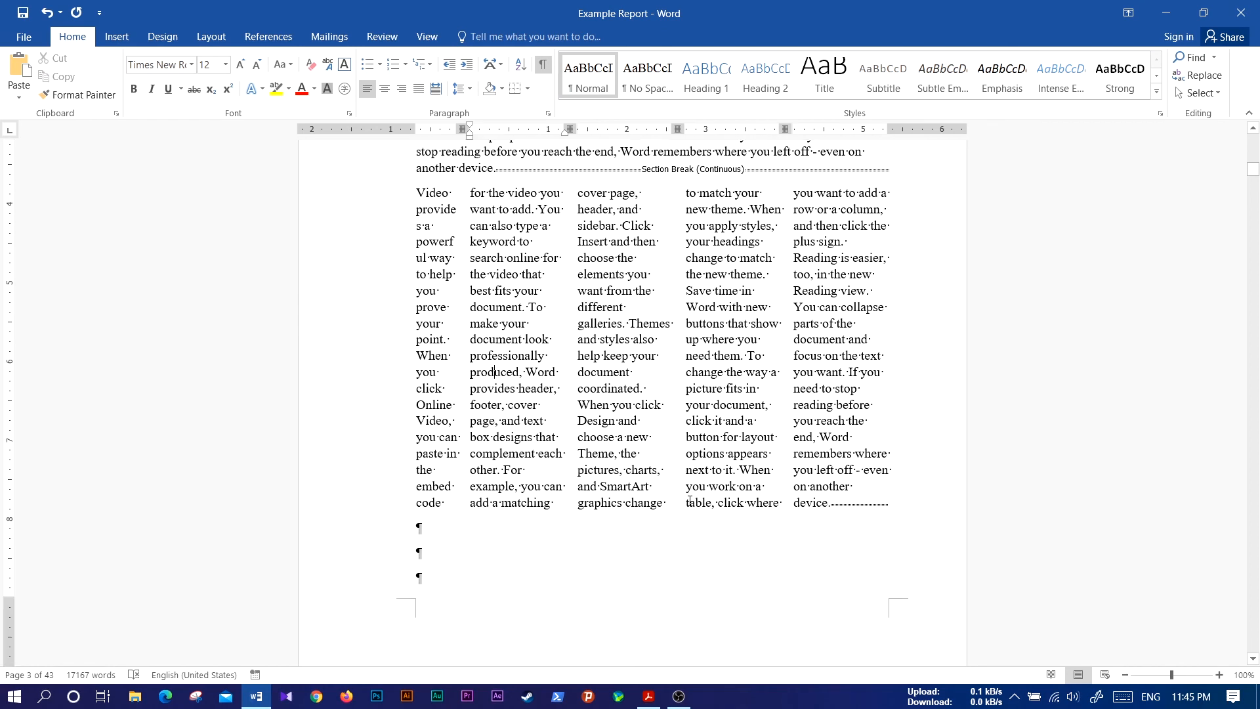
pyautogui.scroll(3, 808, 527)
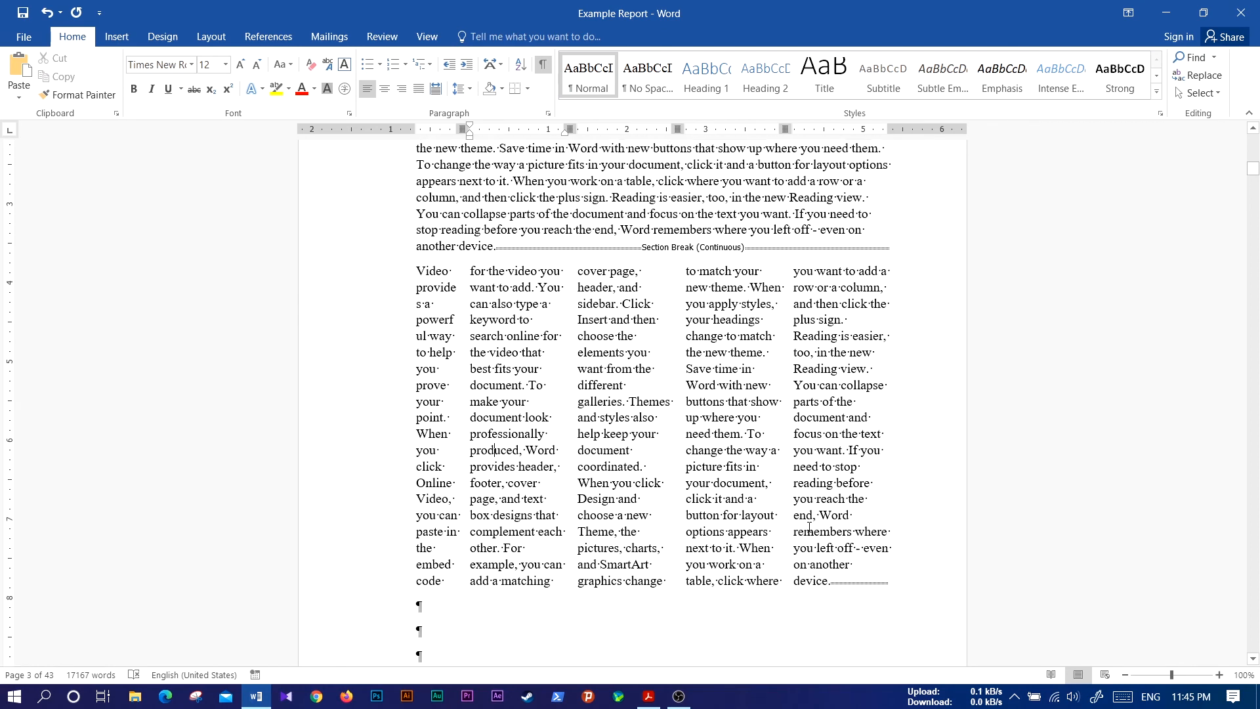
pyautogui.scroll(-2, 821, 518)
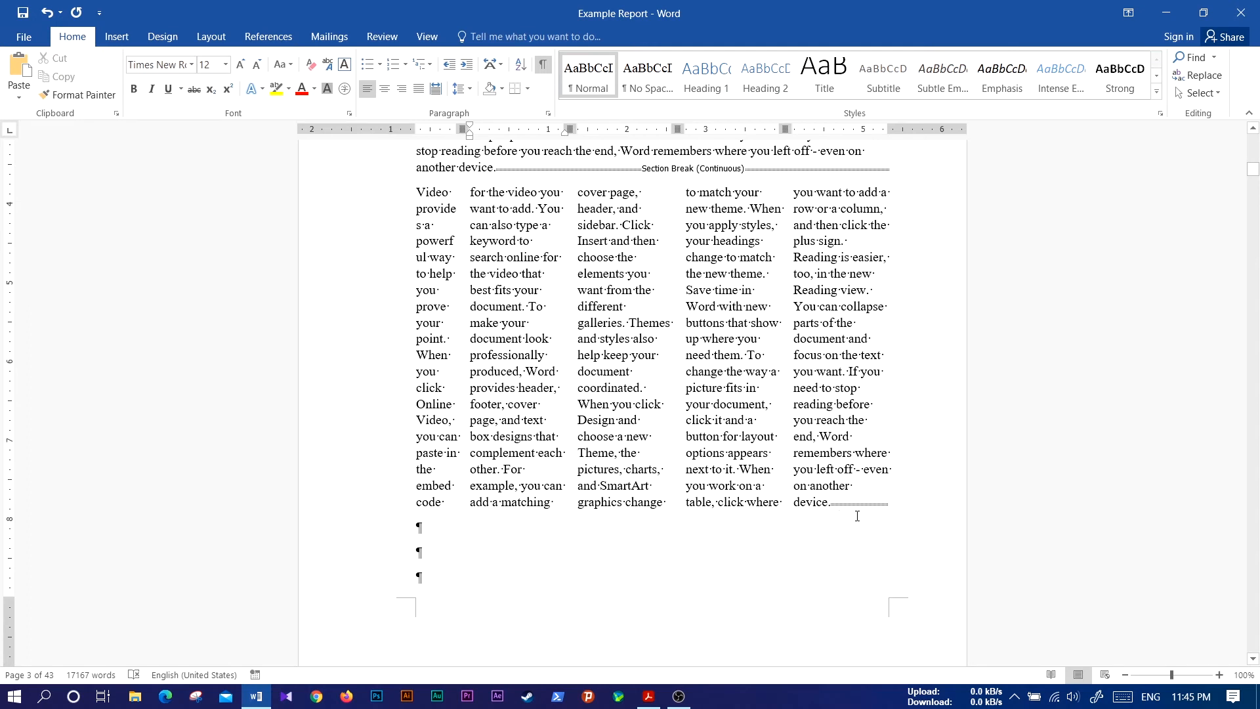
# - Remove the Continuous section break at the end of the Abstract's five-column paragraph
pyautogui.click(834, 511)
pyautogui.scroll(-3, 854, 579)
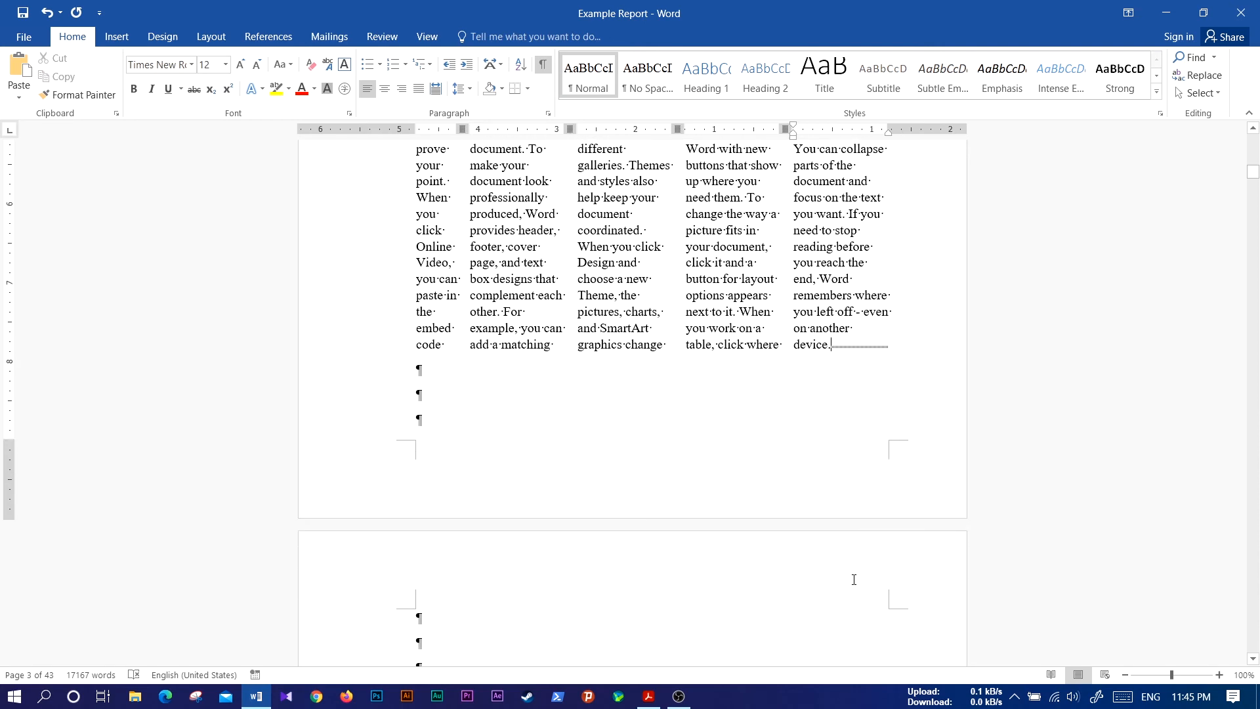
pyautogui.hotkey('ctrl', 'z')
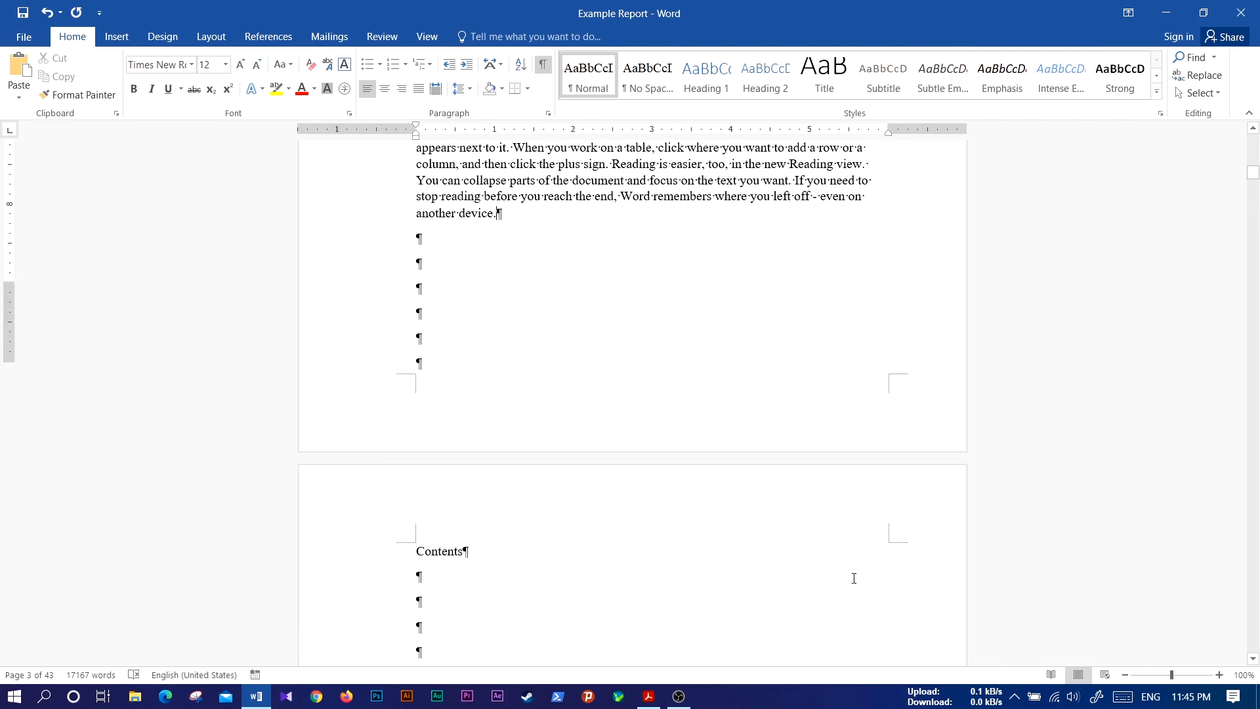
# - Delete the Continuous section break before the Abstract's last paragraph and split the merged text back into two paragraphs
pyautogui.scroll(7, 854, 578)
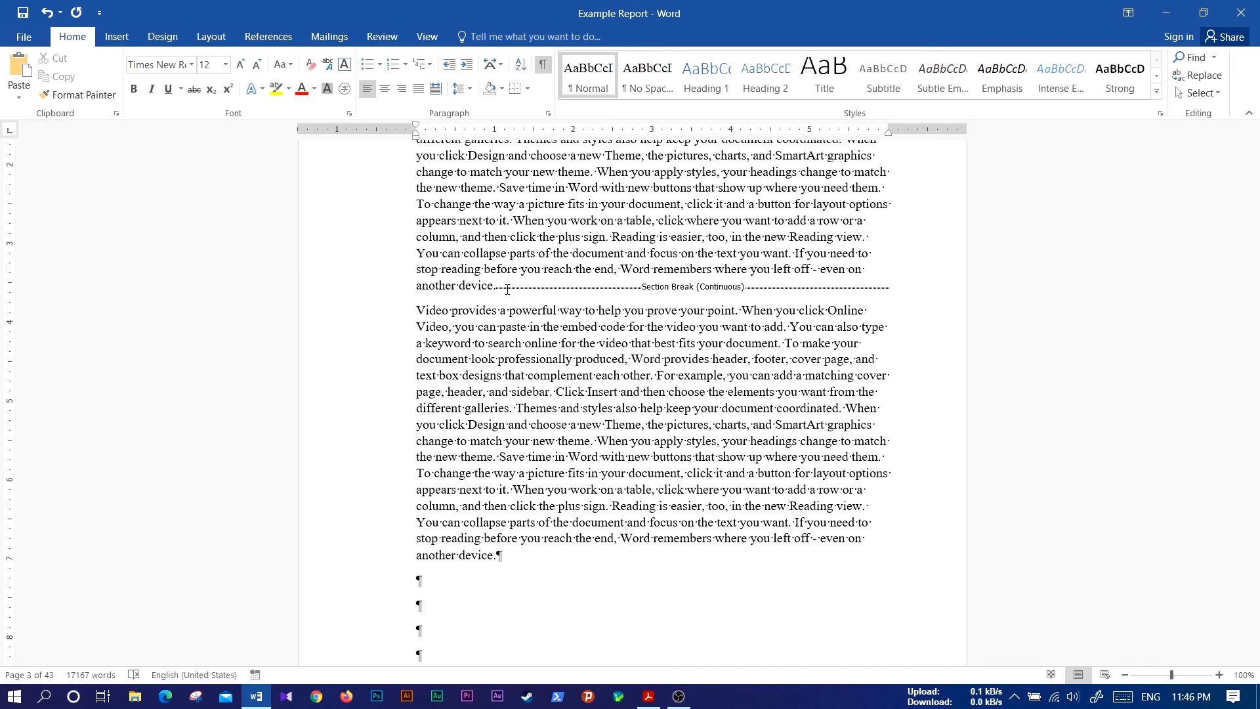
pyautogui.press('Delete')
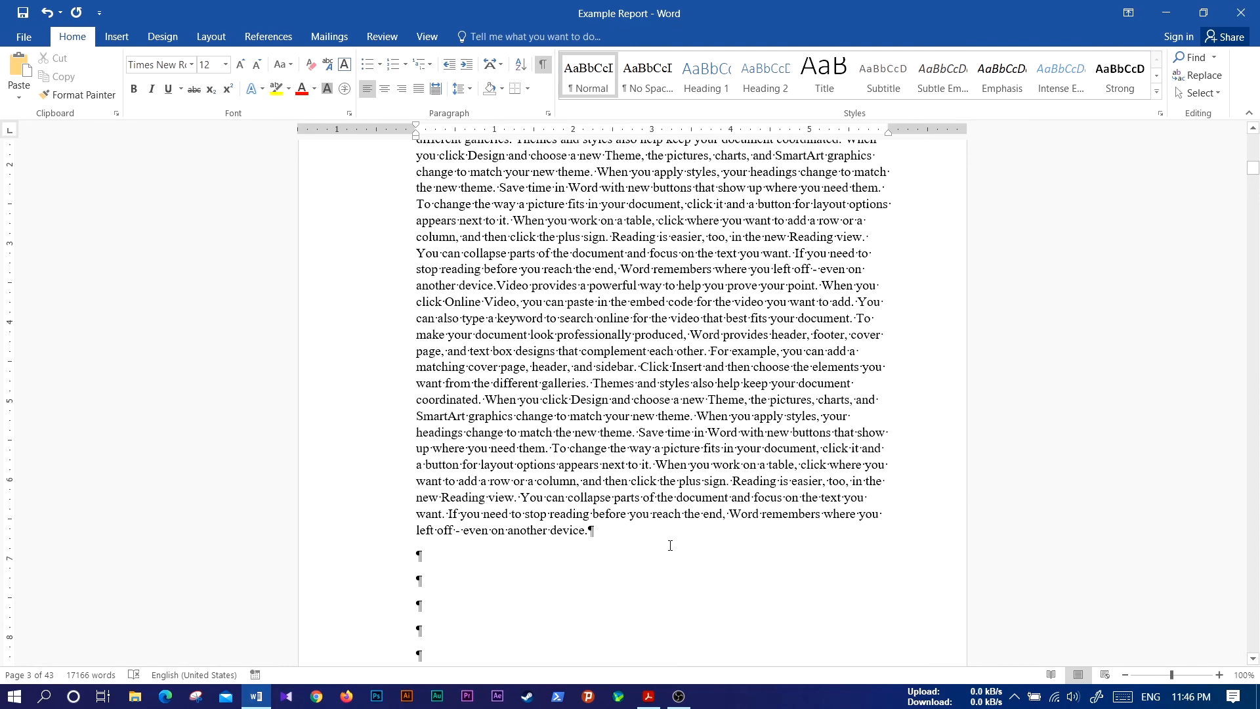
pyautogui.press('Return')
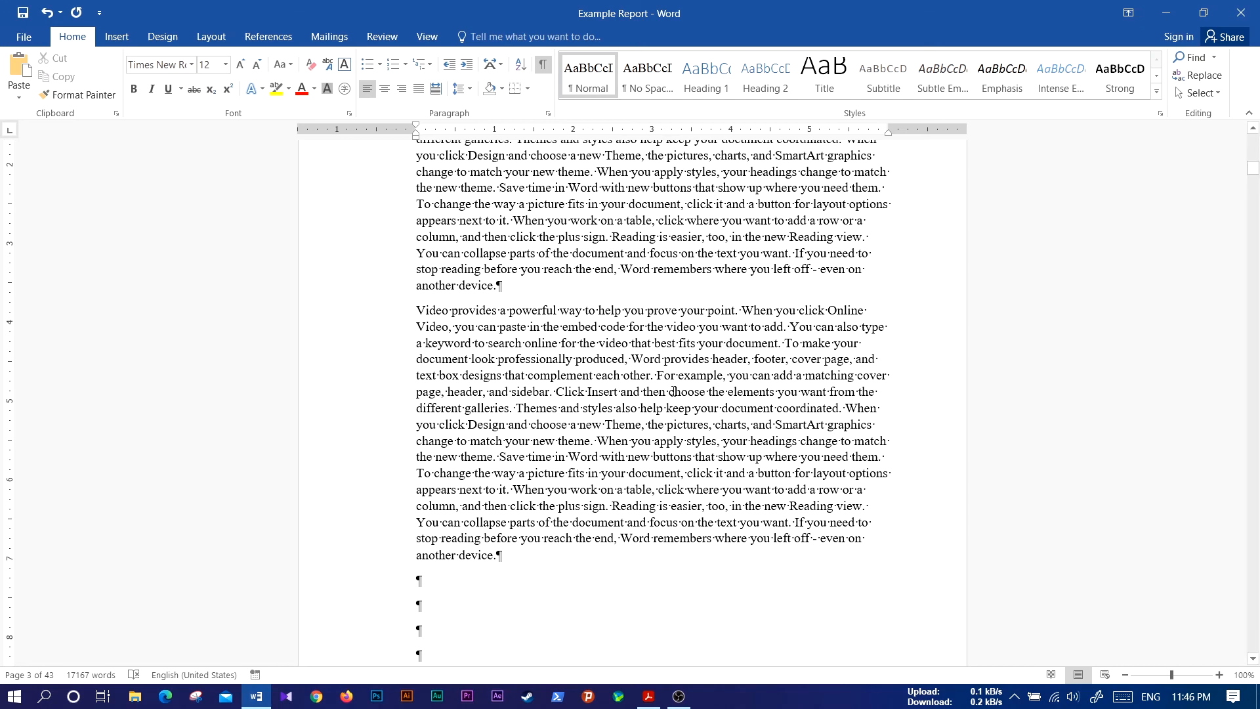
# - Review the Abstract's text up to the Contents page and hide the formatting marks
pyautogui.scroll(7, 761, 375)
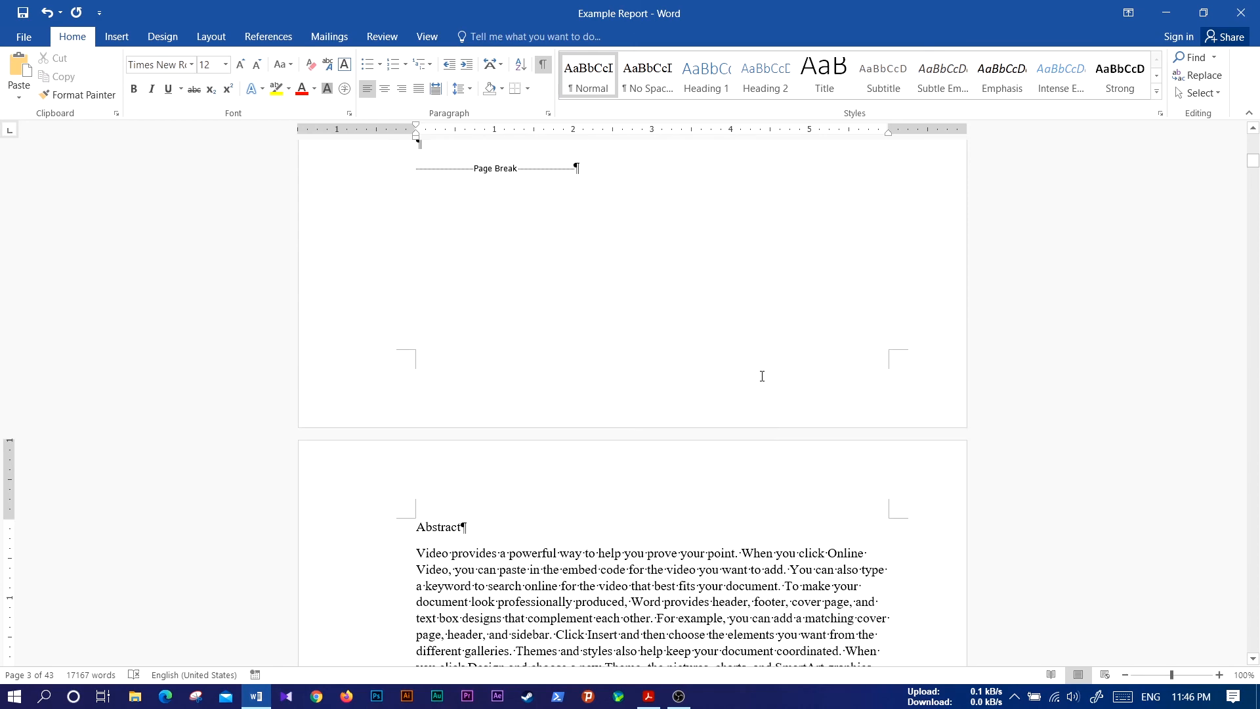
pyautogui.scroll(-8, 762, 375)
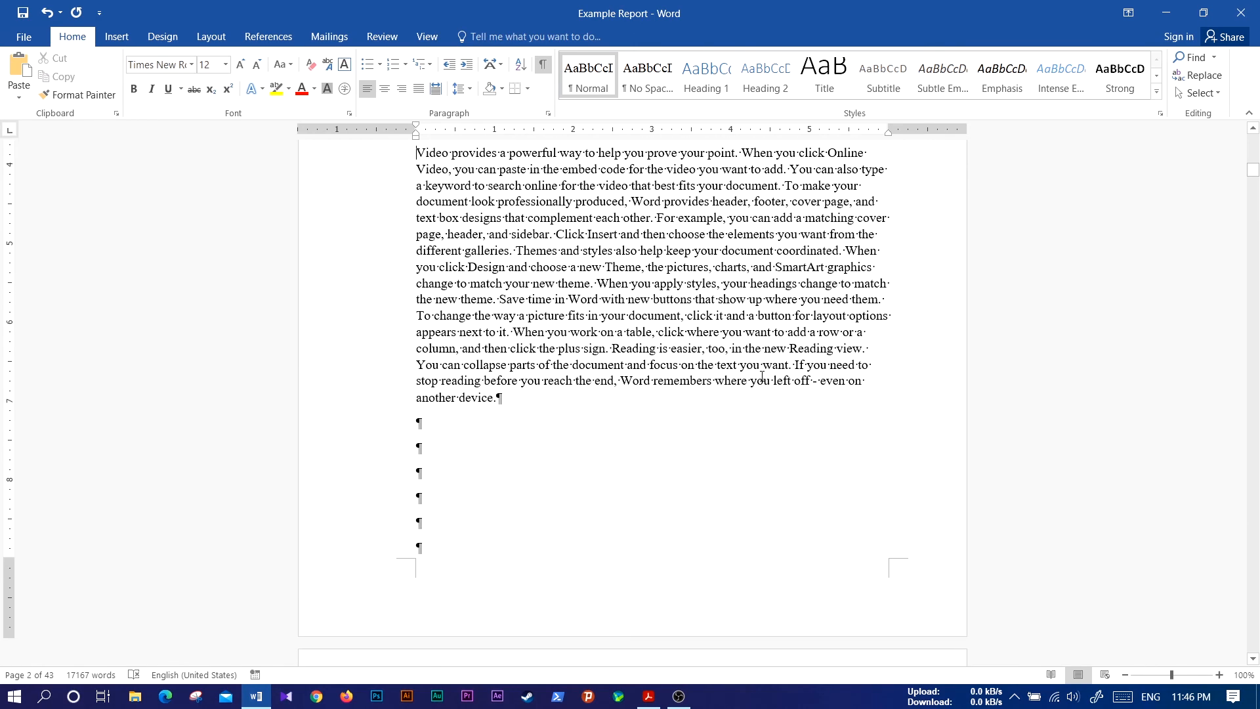
pyautogui.scroll(-3, 762, 375)
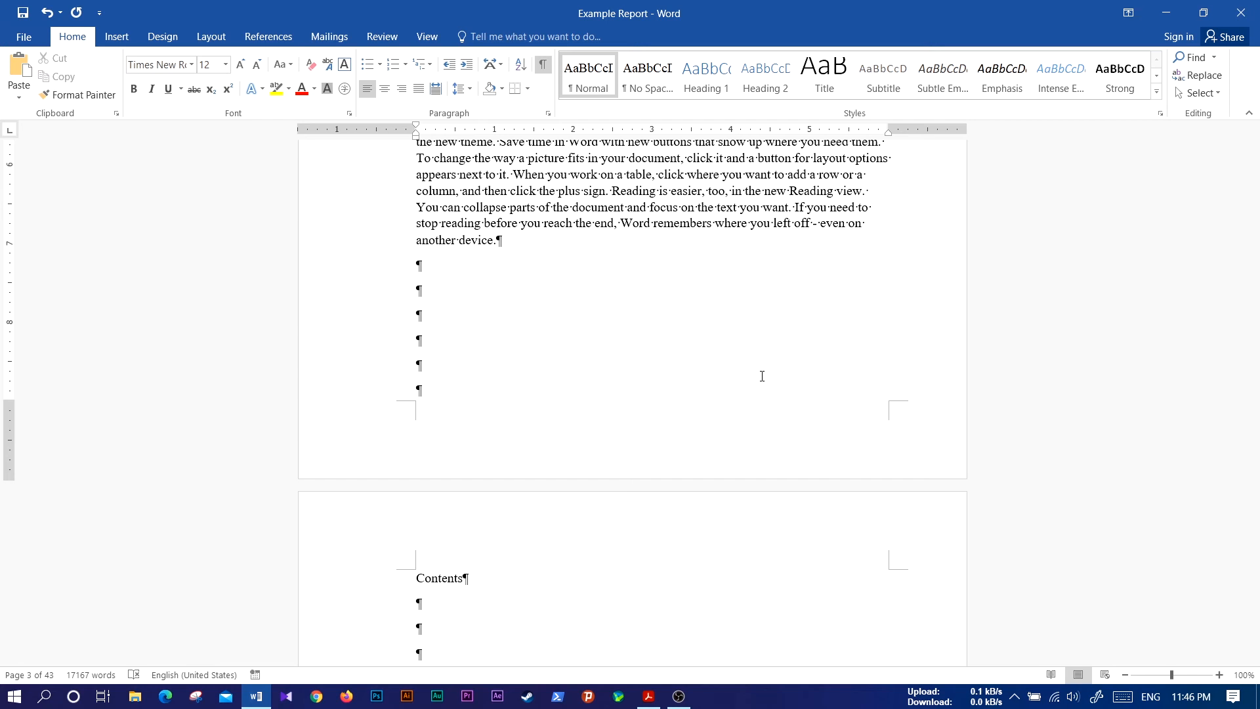
pyautogui.scroll(2, 761, 375)
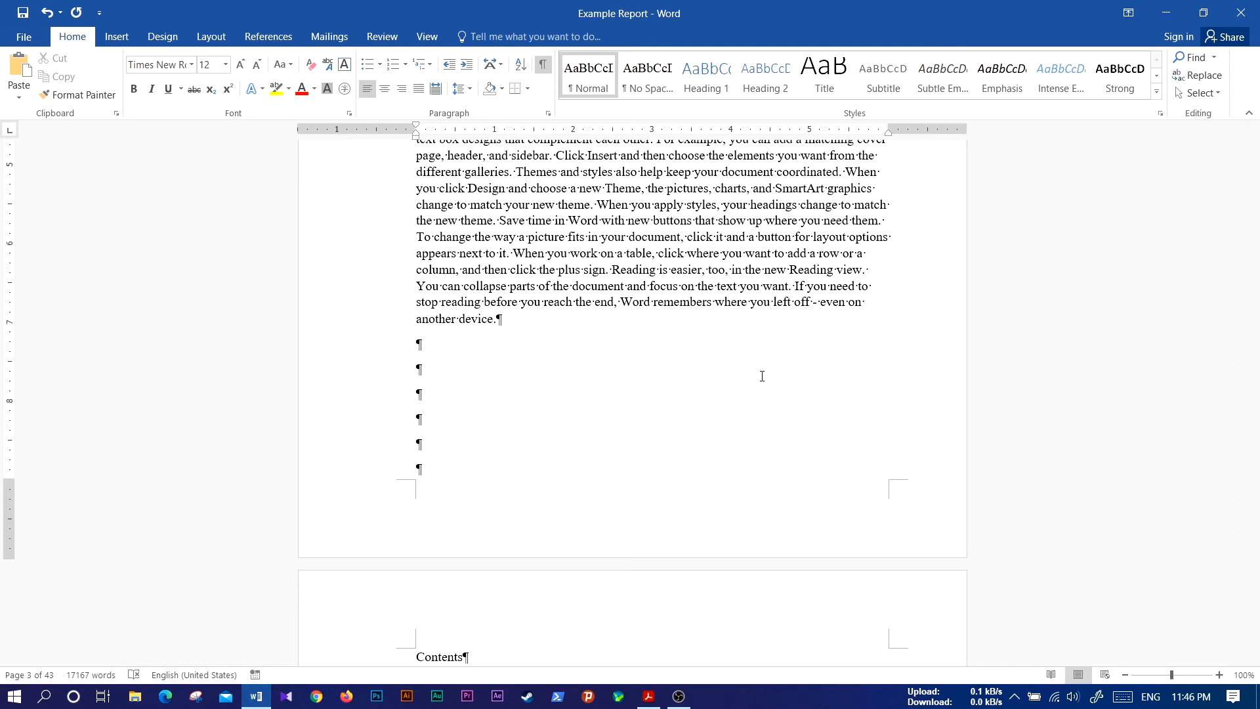
pyautogui.click(542, 64)
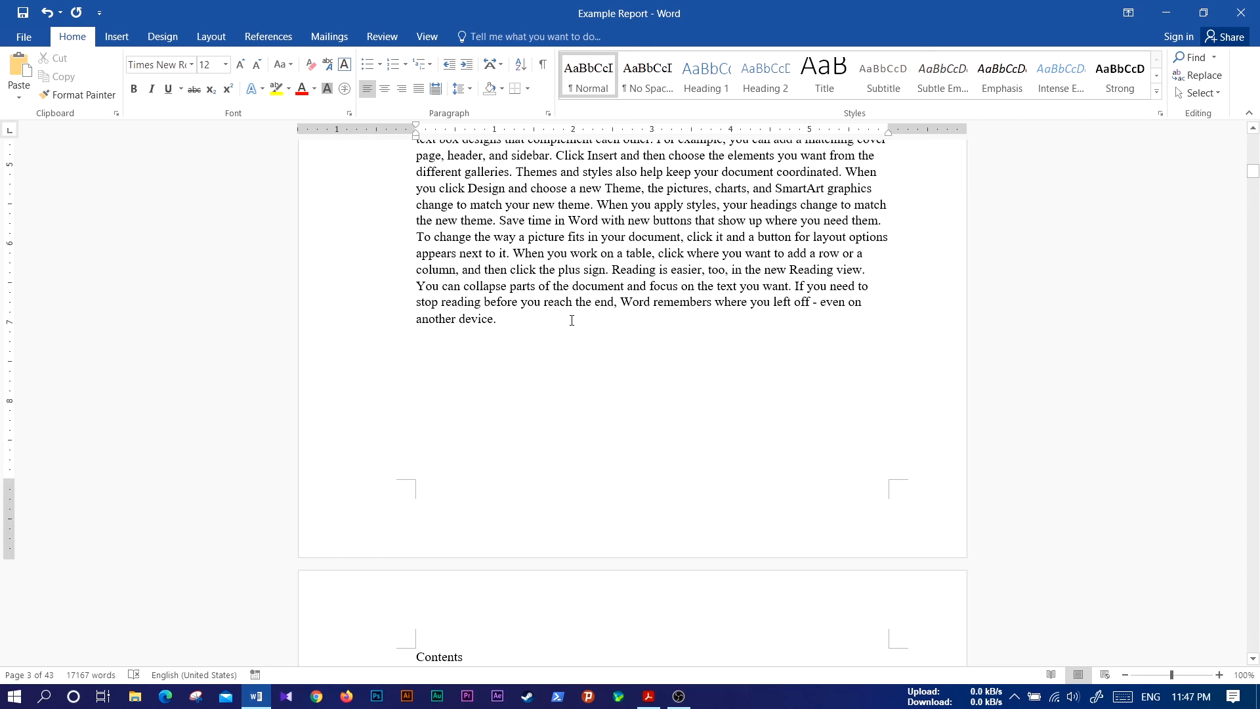
pyautogui.scroll(-2, 550, 338)
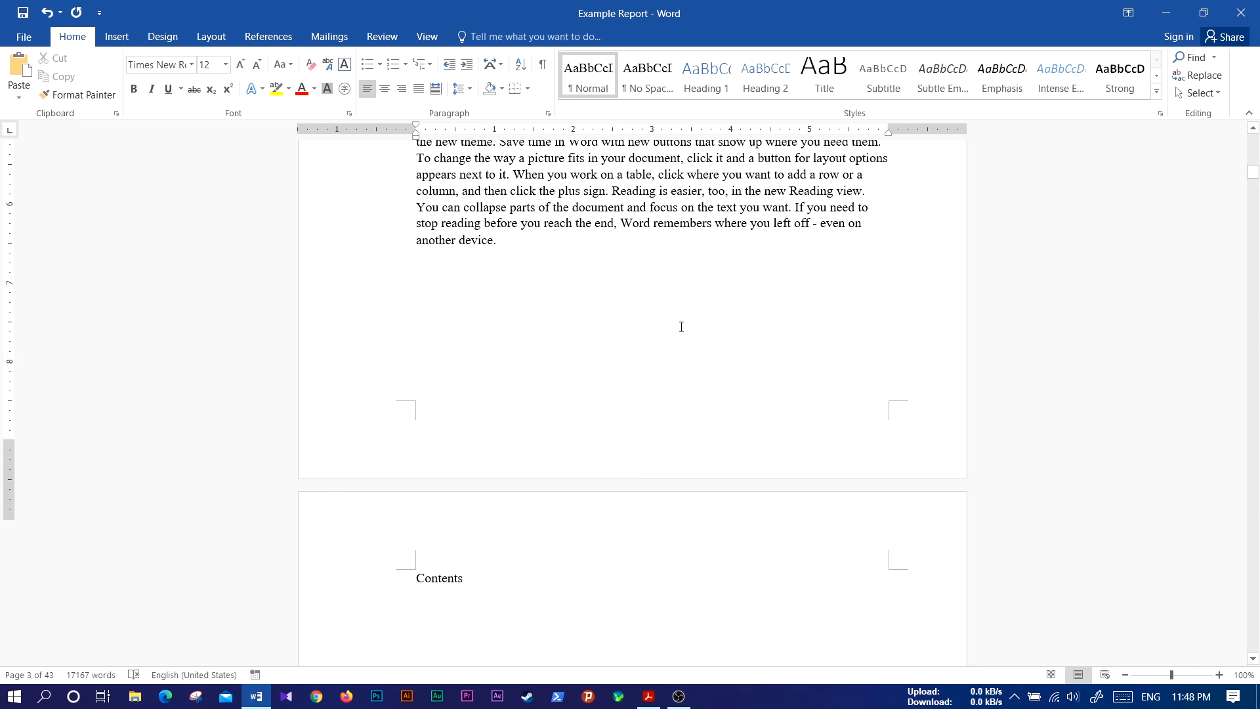
pyautogui.write('Video provides a powerful way to help you prove your point. When you click Online Video, you can paste in the embed code for the video you want to add. You can also type a keyword to search online for the video that best fits your document. To make your document look professionally produced, Word provides header, footer, cover page, and text box designs that complement each other. For example, you can add a matching cover page, header, and sidebar. Click Insert and then choose the elements you want from the different galleries. Themes and styles also help keep your document coordinated. When you click Design and choose a new Theme, the pictures, charts, and SmartArt graphics change to match your new theme. When you apply styles, your headings change to match the new theme. Save time in Word with new buttons that show up where you need them. To change the way a picture fits in your document, click it and a button for layout options appears next to it. When you work on a table, click where you want to add a row or a column, and then click the plus sign. Reading is easier, too, in the new Reading view. You can collapse parts of the document and focus on the text you want. If you need to stop reading before you reach the end, Word remembers where you left off - even on another device.')
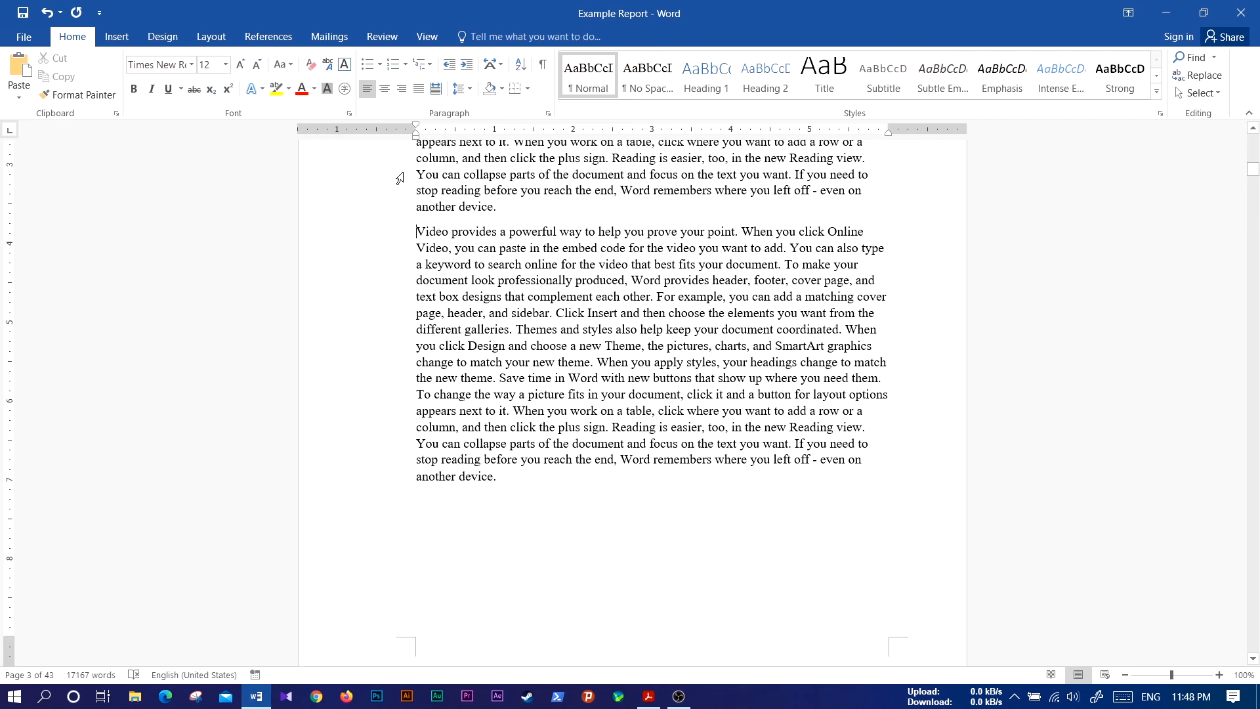
# - Create a new blank document and zoom it to 120%
pyautogui.click(24, 38)
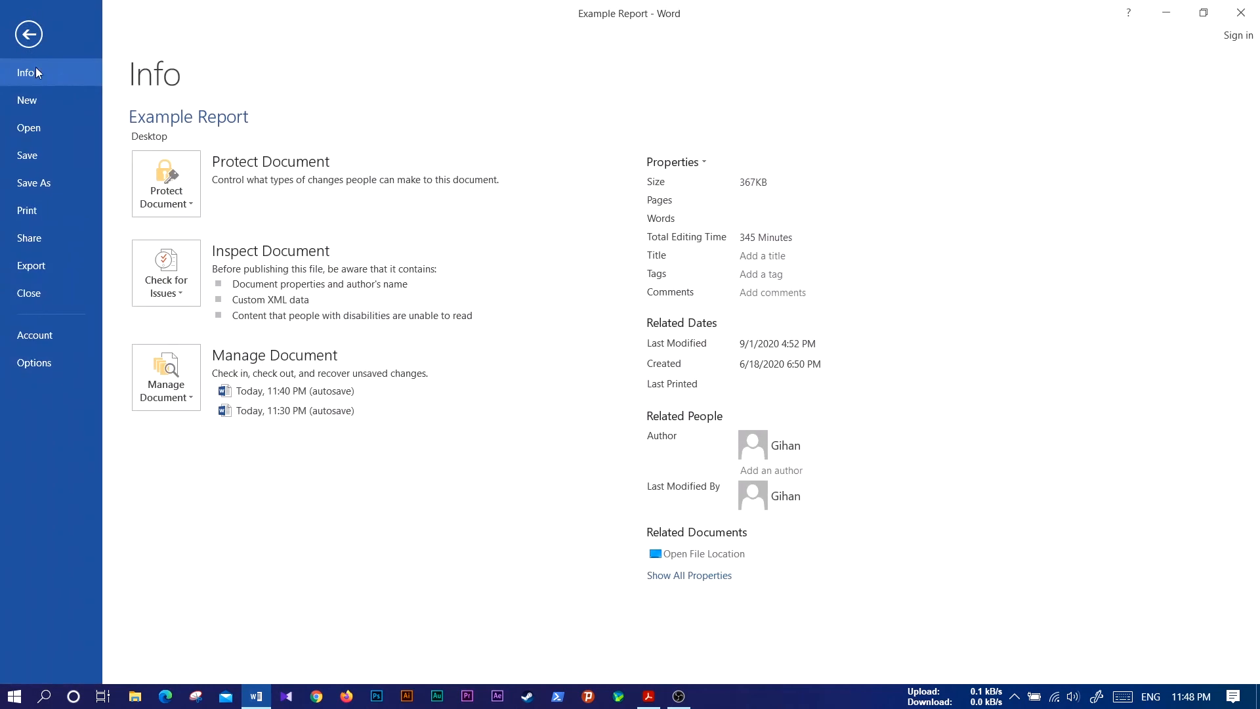
pyautogui.click(37, 99)
pyautogui.click(227, 315)
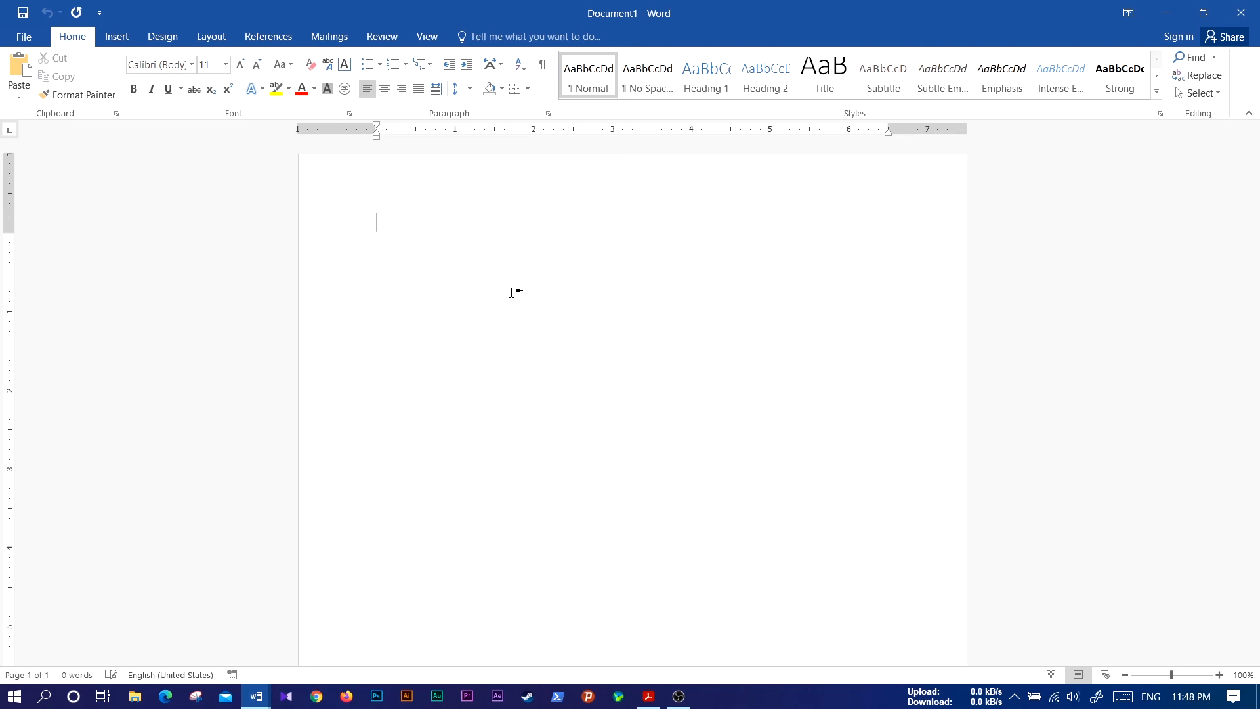
pyautogui.click(1219, 674)
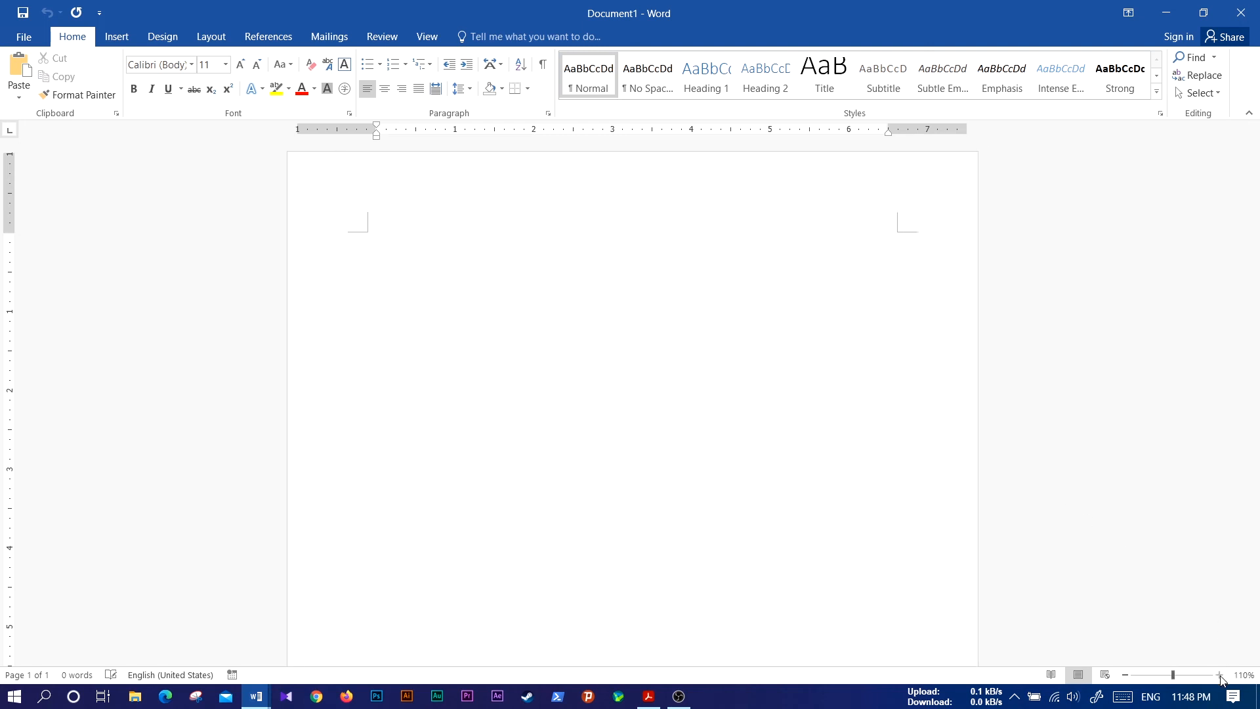
pyautogui.click(1219, 674)
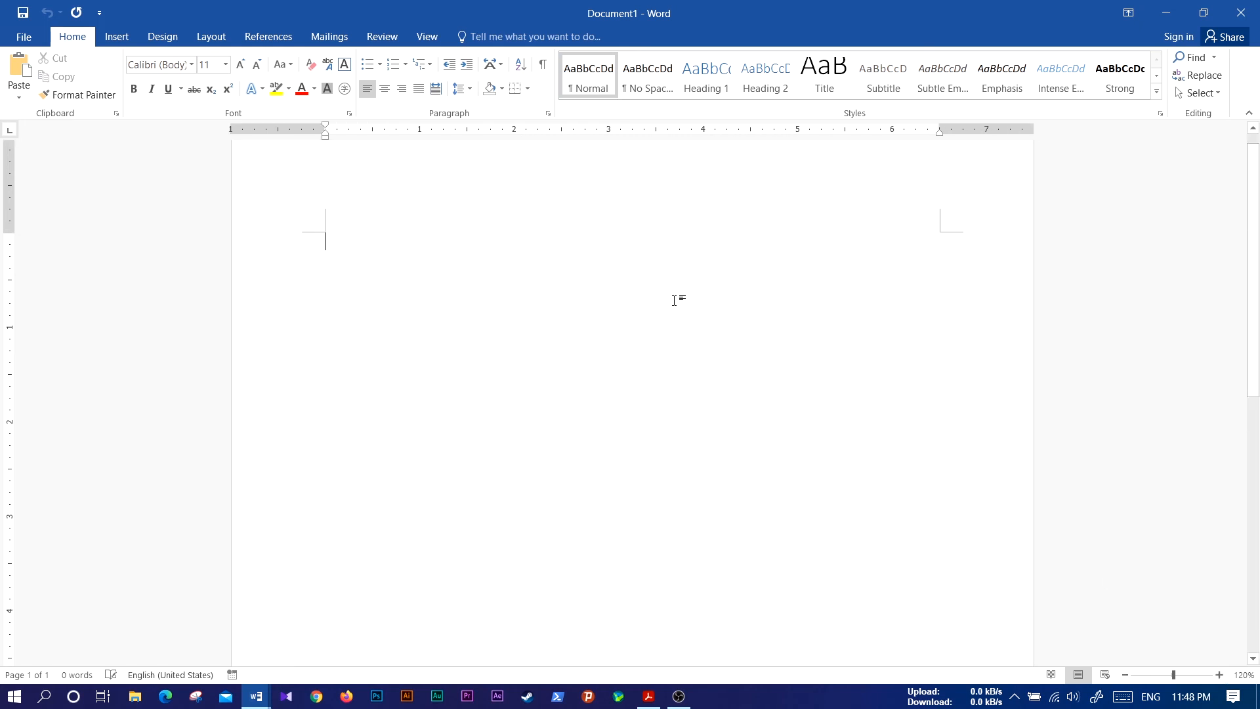
# - Generate one sample paragraph of ten sentences with =rand(1,10)
pyautogui.write('=rand(')
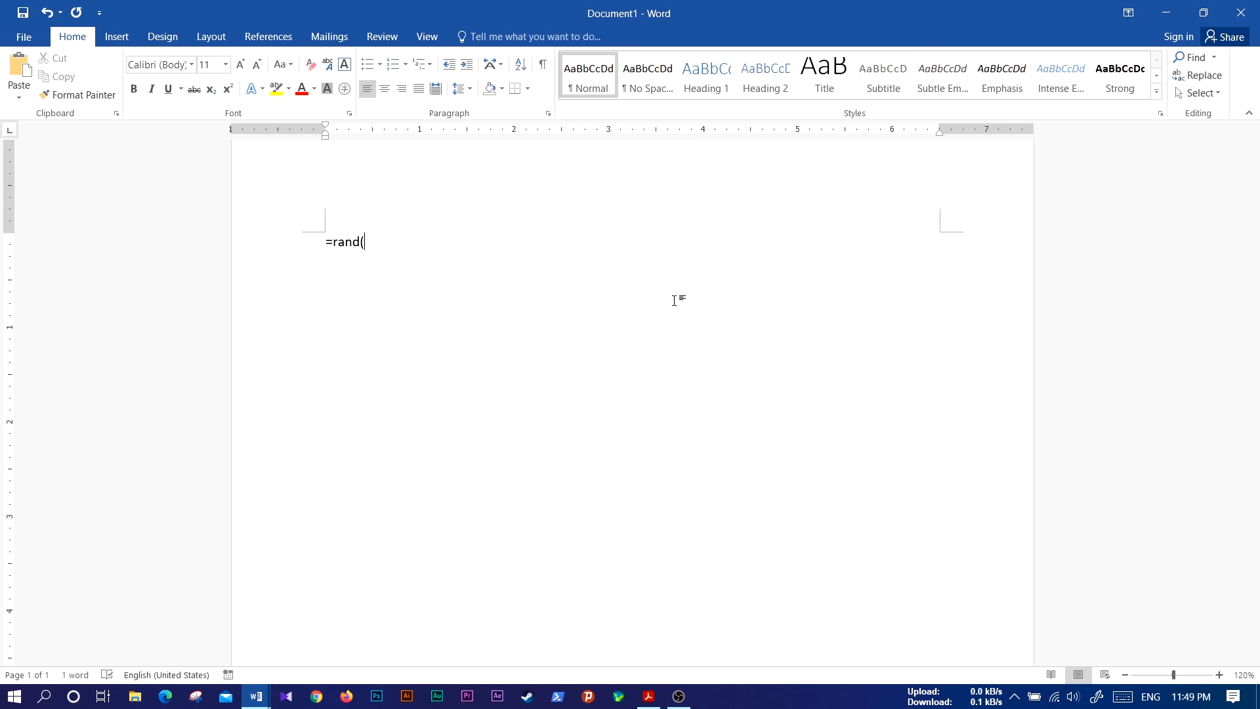
pyautogui.write('1,')
pyautogui.write('10')
pyautogui.write(')')
pyautogui.press('Return')
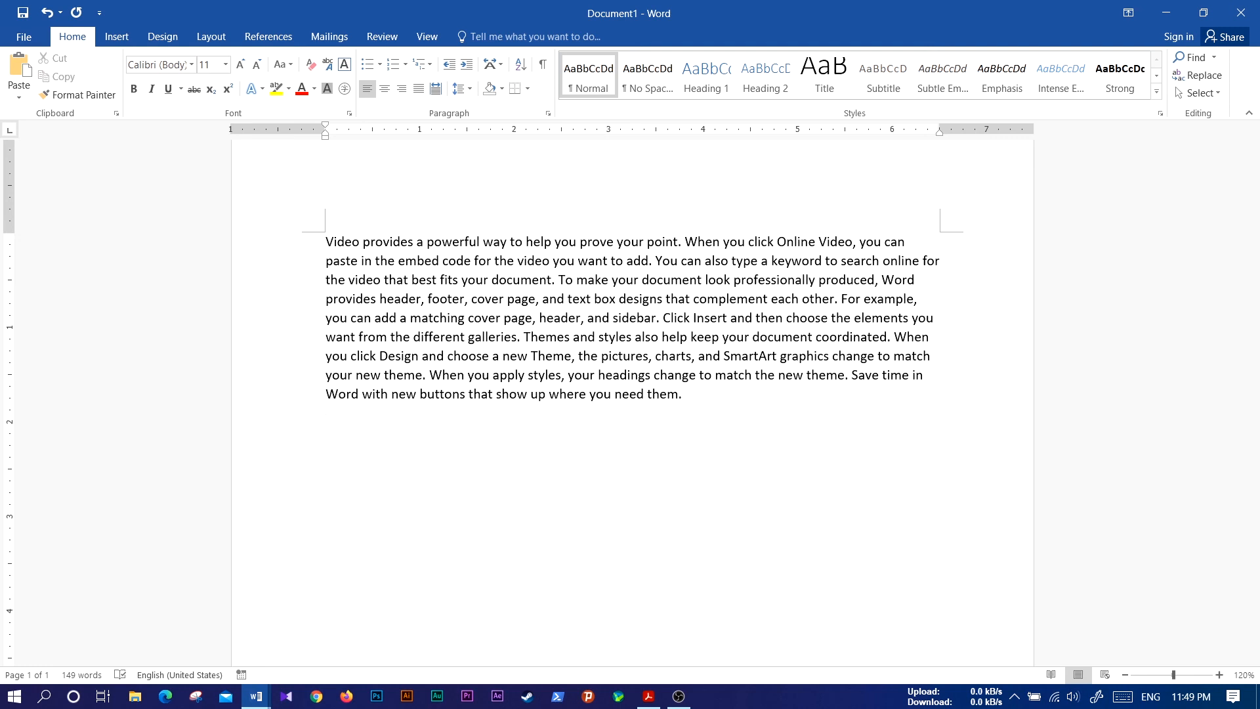
# - Generate three more sample paragraphs of five sentences each with =rand(3,5) below the first one
pyautogui.write('=rand(3,5)')
pyautogui.press('Return')
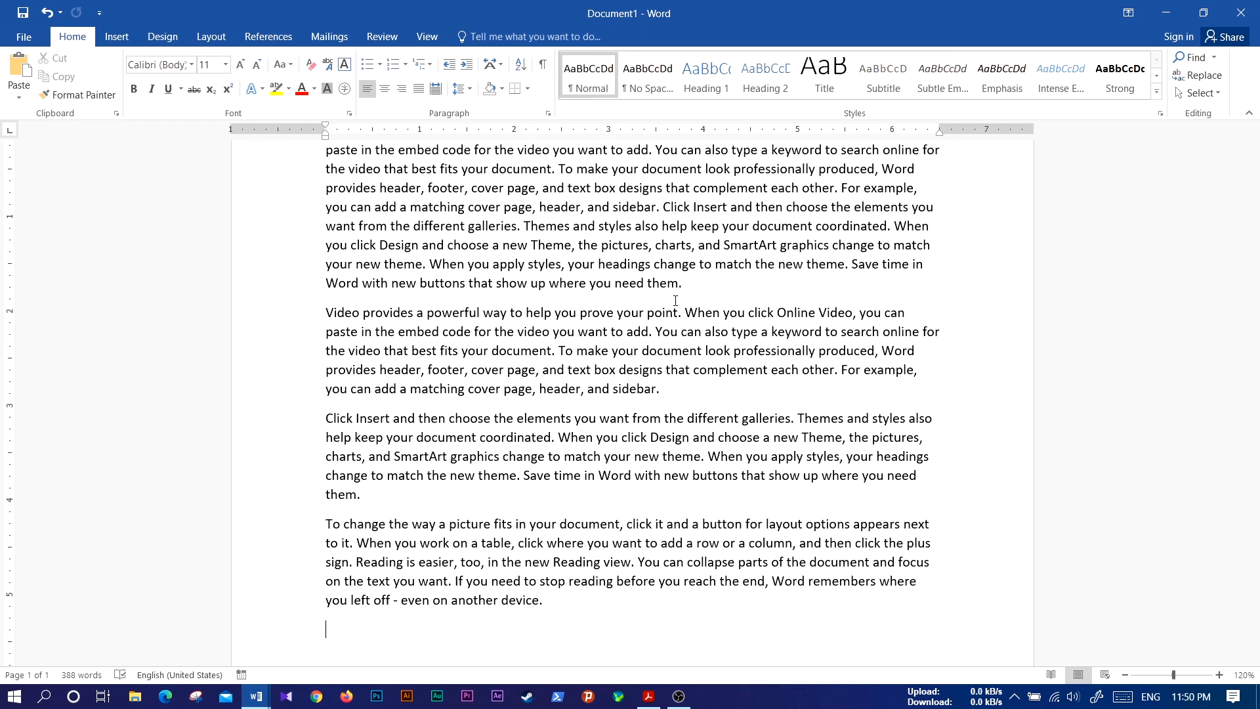
pyautogui.scroll(-2, 756, 299)
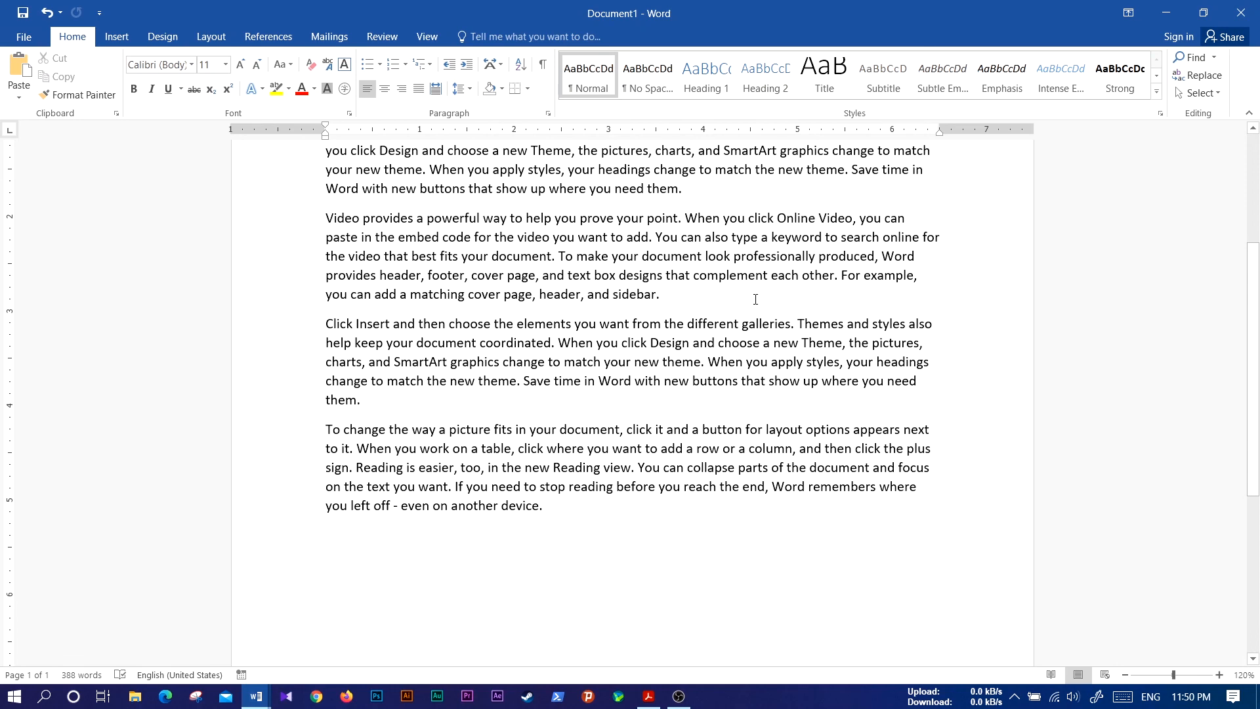
# - Generate a ten-sentence Lorem ipsum paragraph with =lorem(1,10) after the existing sample text
pyautogui.scroll(-2, 757, 299)
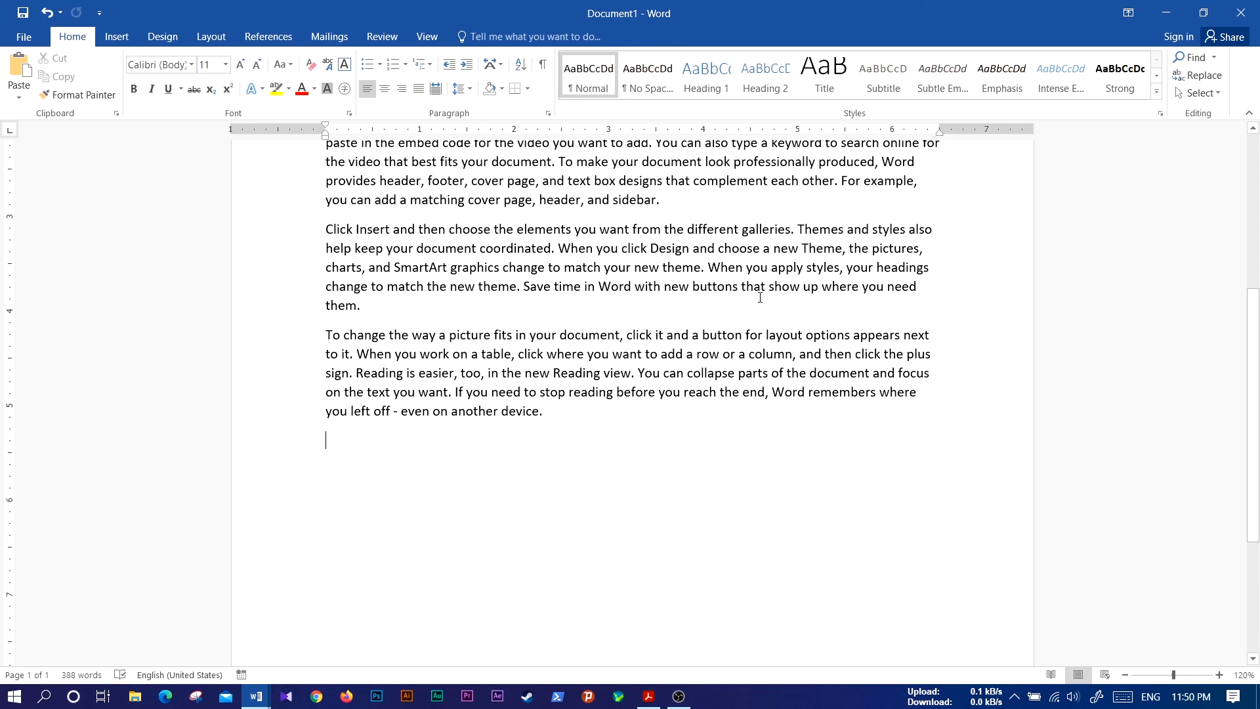
pyautogui.write('=l')
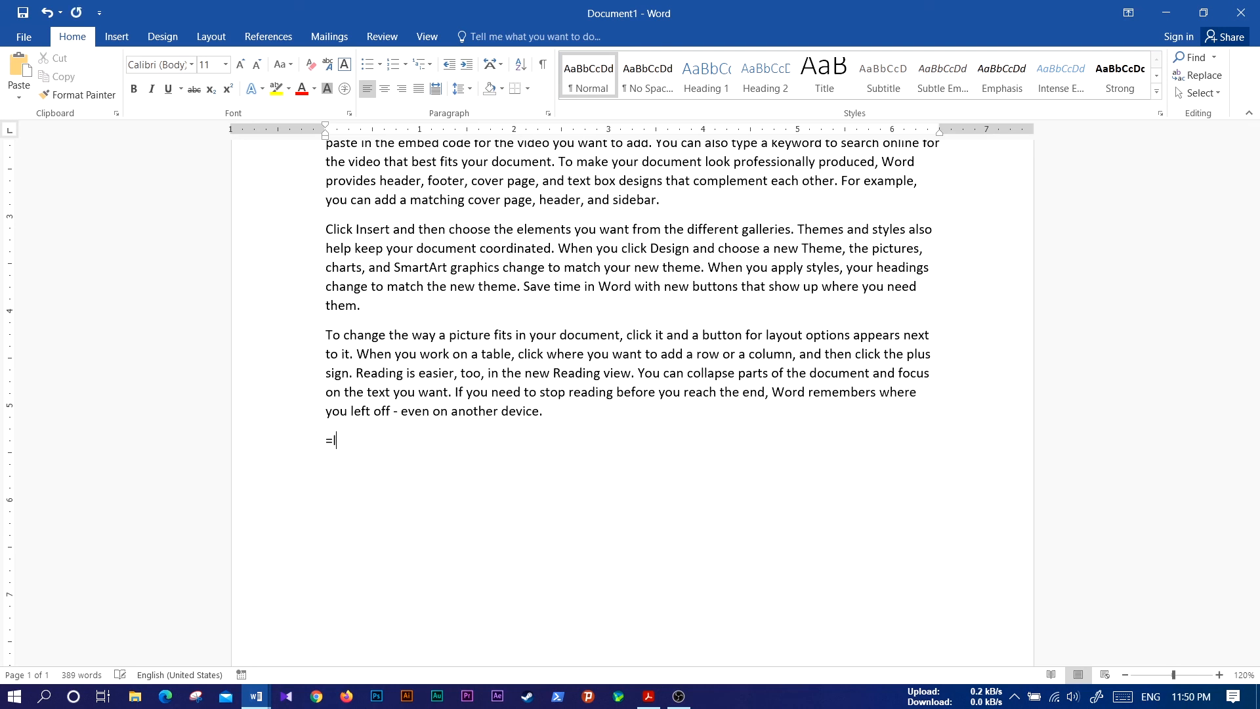
pyautogui.write('orem')
pyautogui.write('(1,10)')
pyautogui.press('Return')
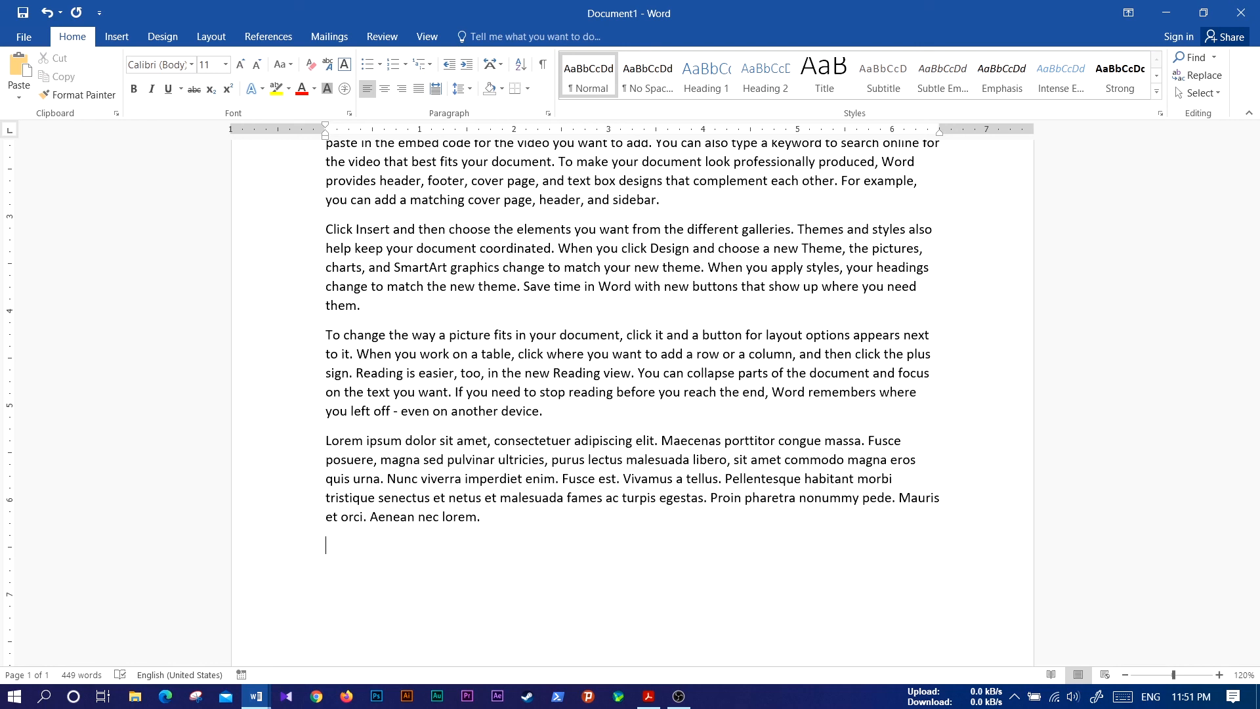
# - Close the sample text document without saving it and return to the Example Report
pyautogui.click(1240, 13)
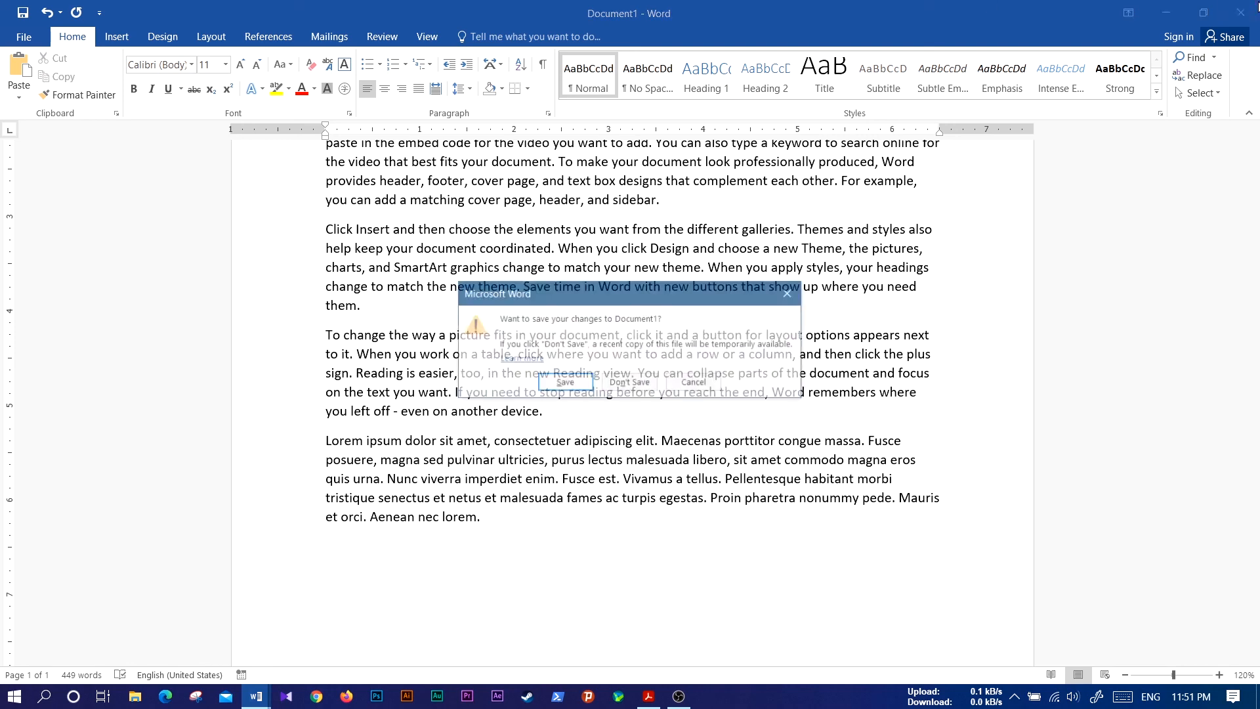
pyautogui.click(631, 384)
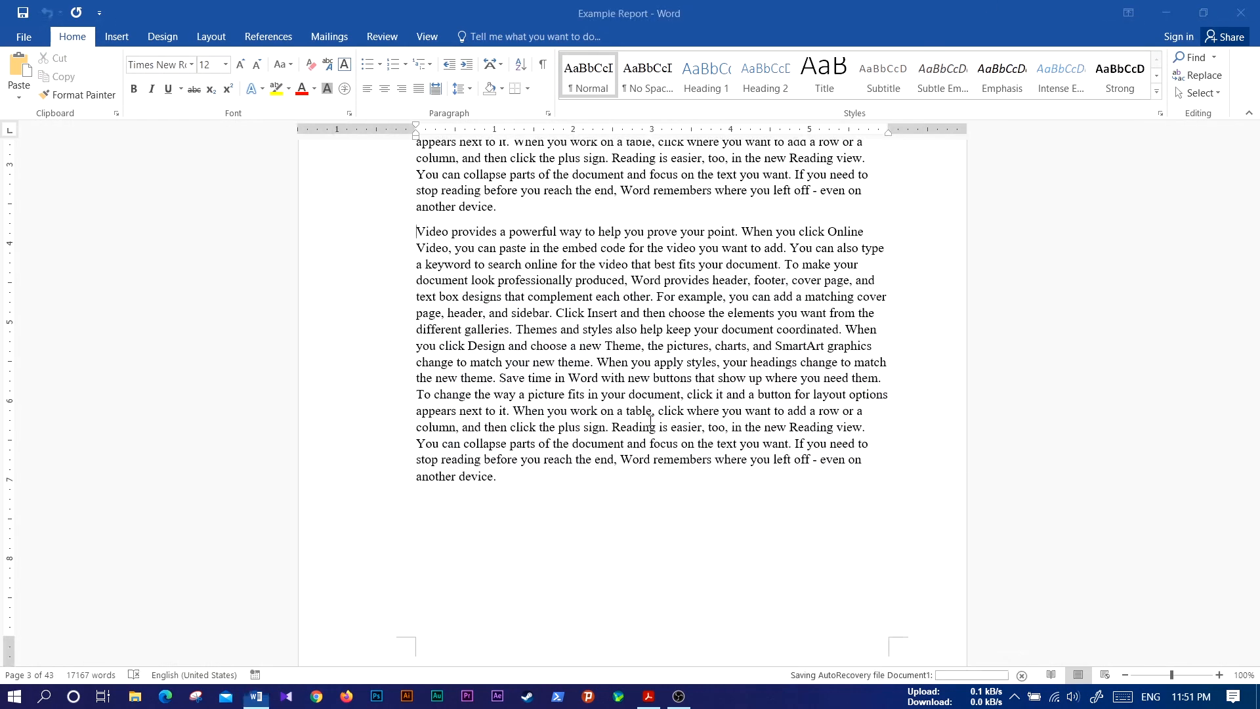
# - Review the Abstract and Contents pages, briefly showing the formatting marks to inspect the empty paragraphs under Contents
pyautogui.scroll(10, 690, 432)
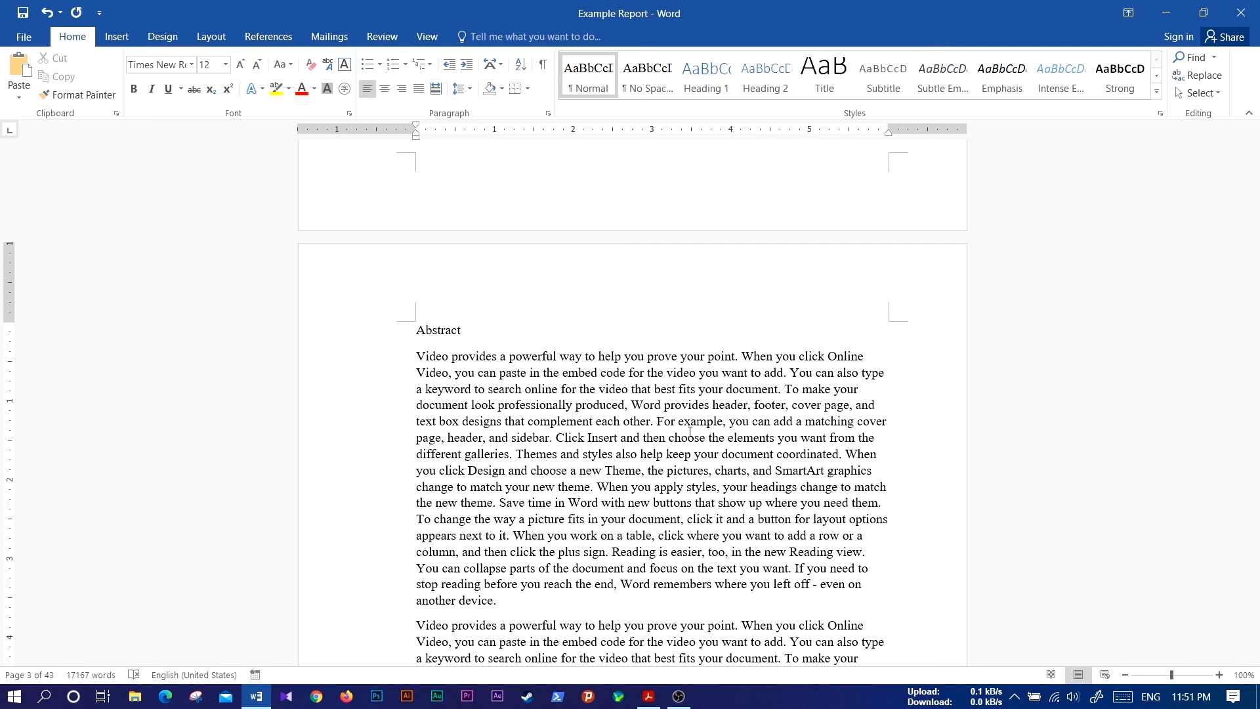
pyautogui.scroll(-20, 690, 432)
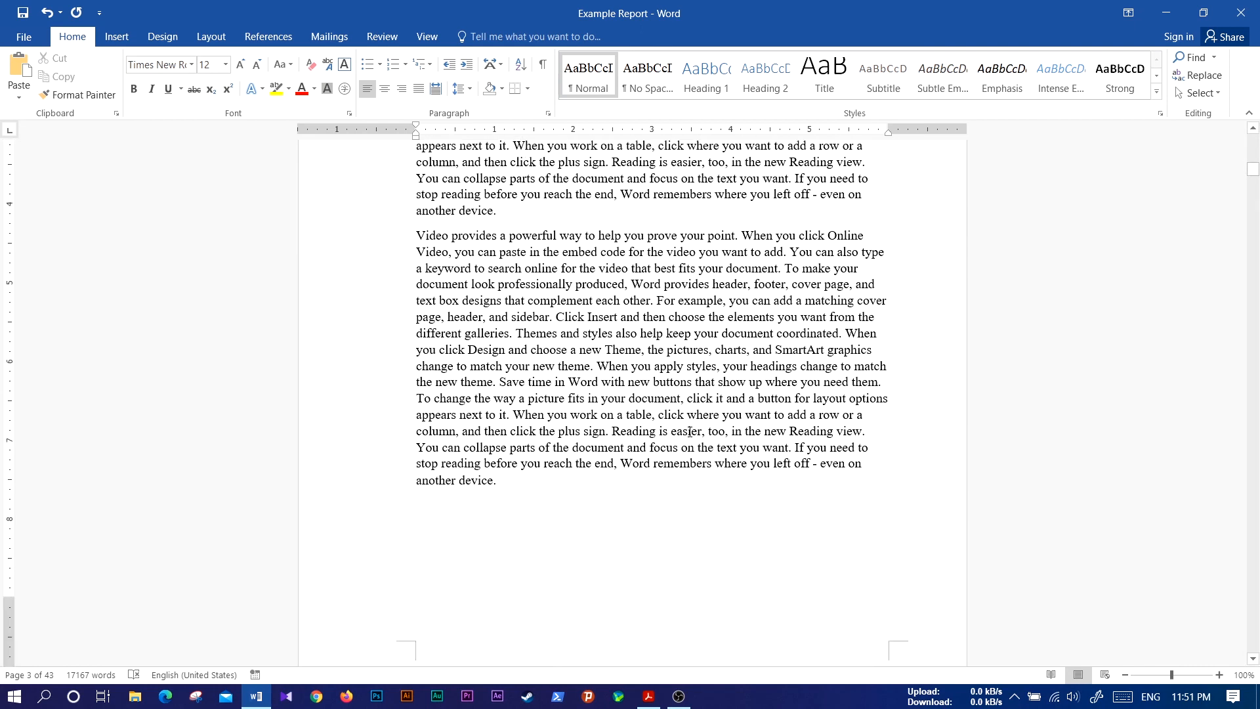
pyautogui.scroll(-5, 690, 432)
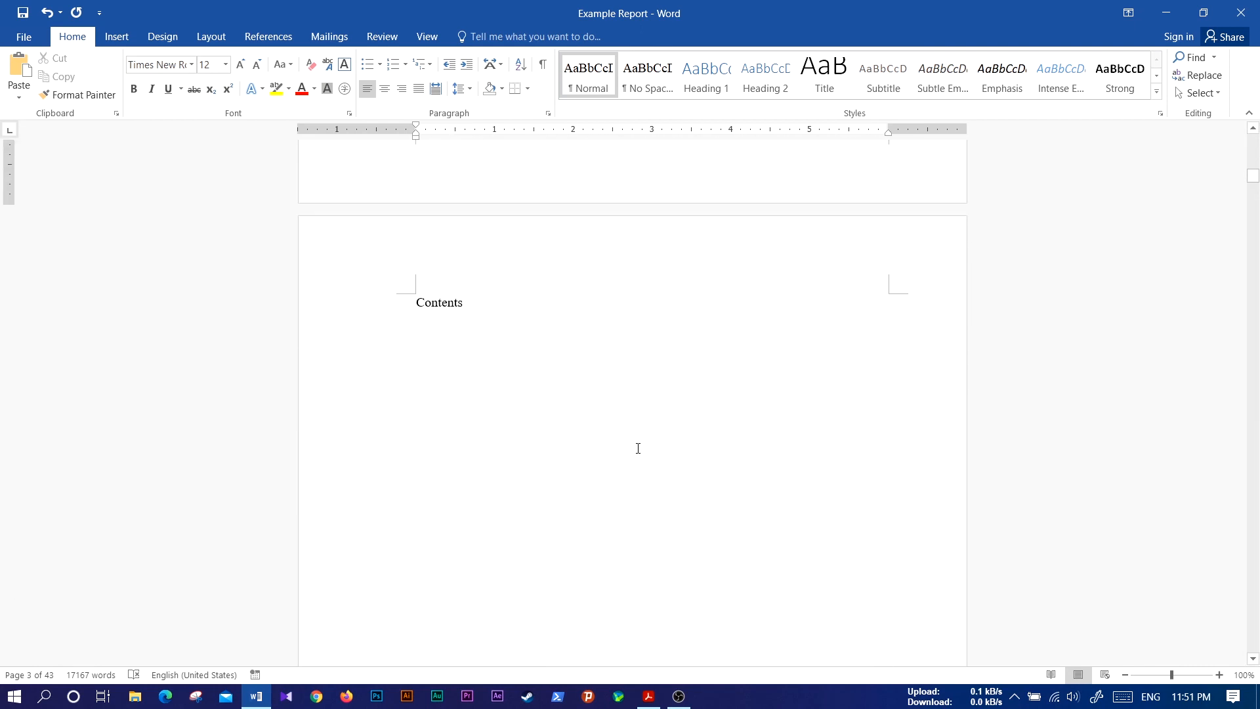
pyautogui.click(543, 64)
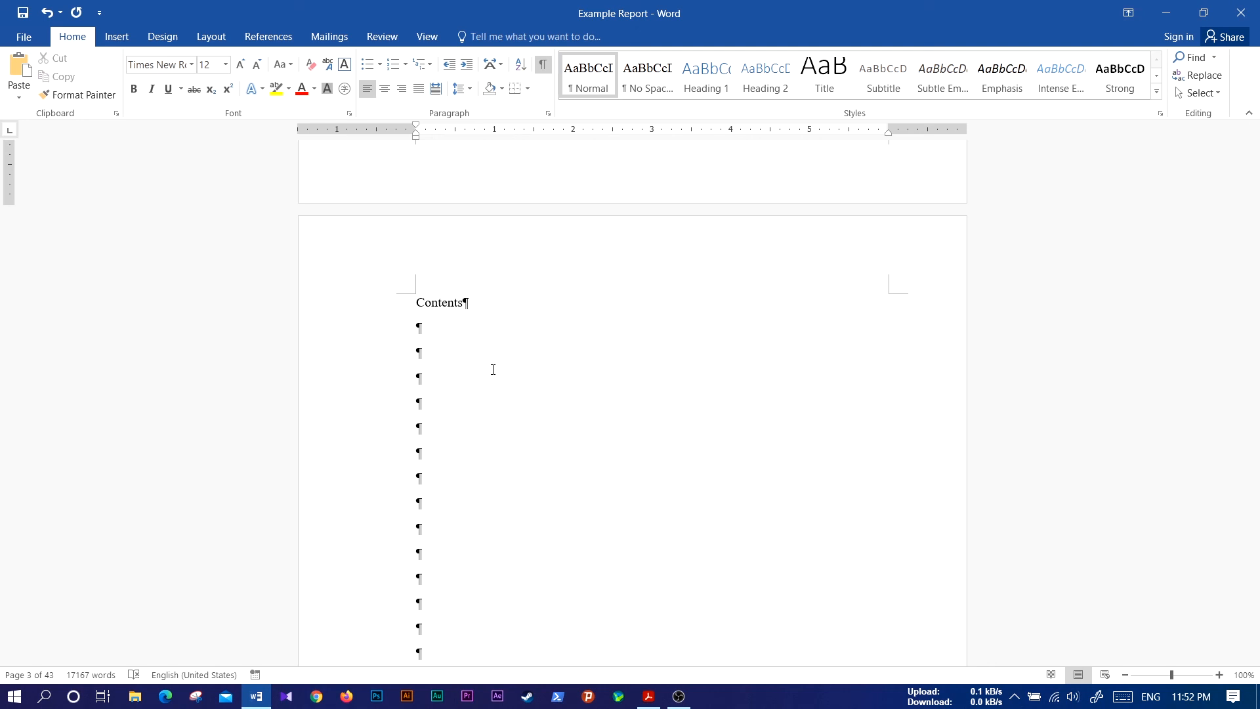
pyautogui.click(542, 64)
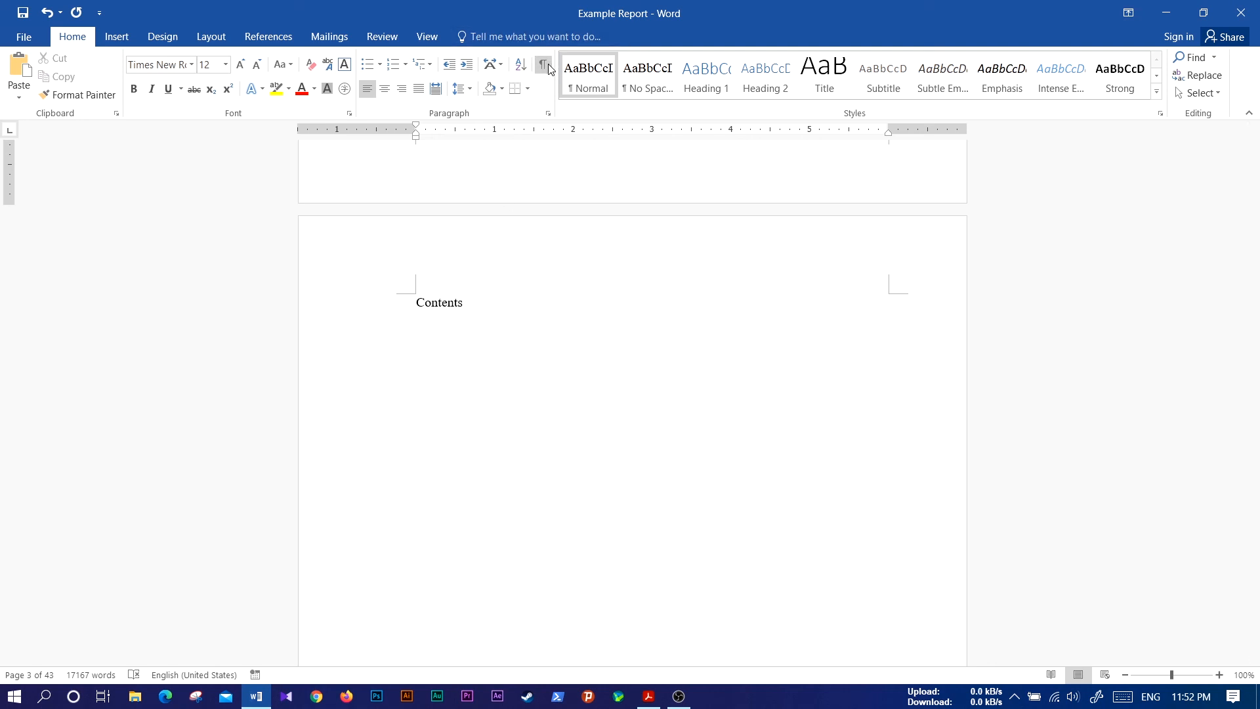